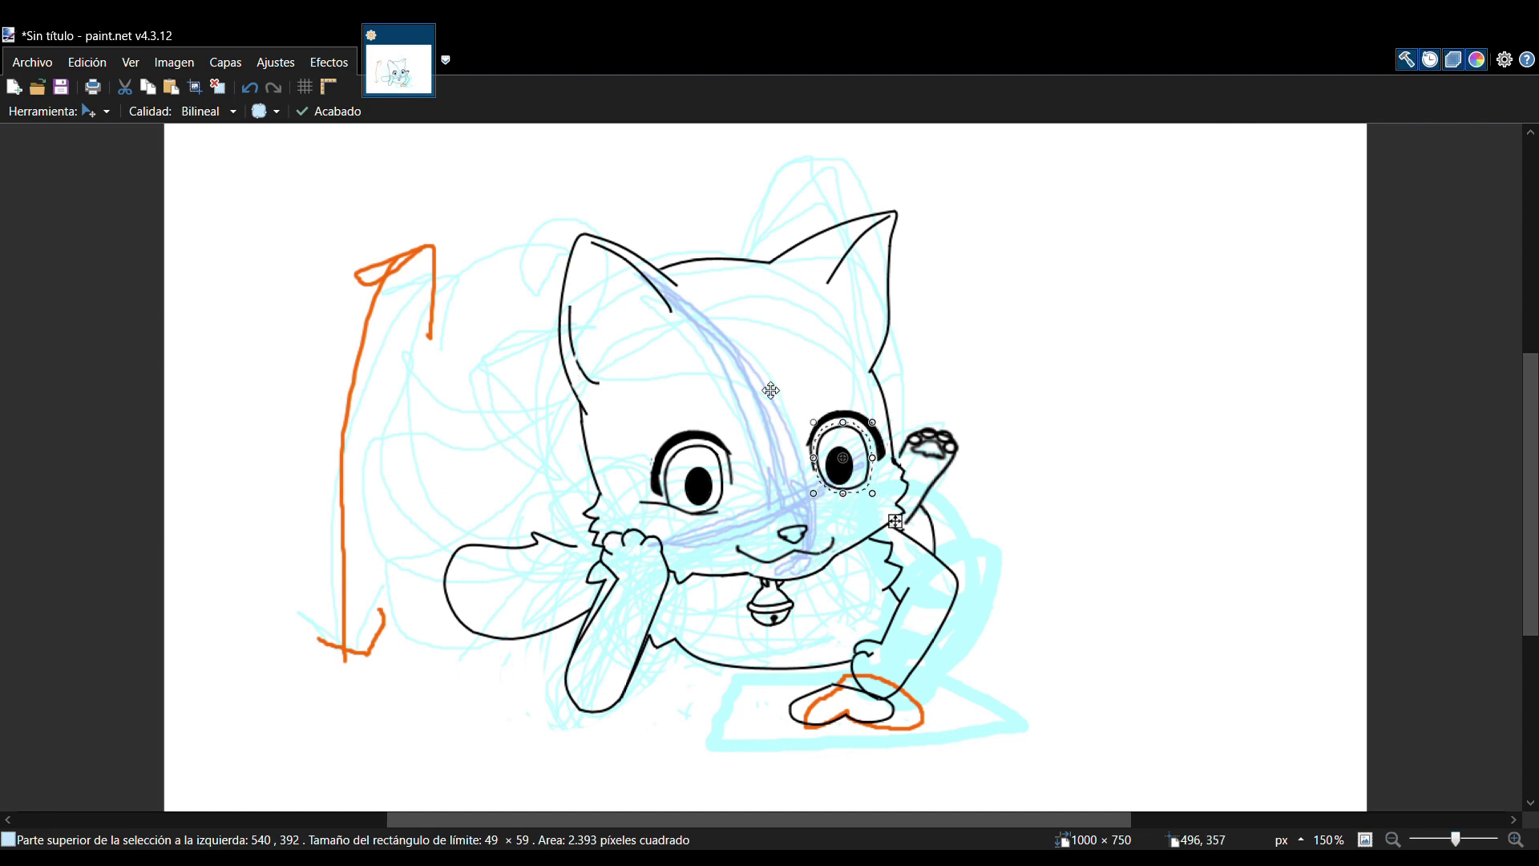
- Nudge the selected eye on the right side of the cat's face slightly to the left
{"action": "key", "text": "m"}
{"action": "left_click_drag", "start_coordinate": [905, 533], "coordinate": [898, 532]}
- Lasso-select both ears with the top of the head, and squash and narrow them slightly to lower the head outline
{"action": "key", "text": "s"}
{"action": "mouse_move", "coordinate": [595, 401]}
{"action": "left_mouse_down"}
{"action": "mouse_move", "coordinate": [886, 331]}
{"action": "mouse_move", "coordinate": [891, 387]}
{"action": "left_mouse_up"}
{"action": "mouse_move", "coordinate": [892, 389]}
{"action": "left_mouse_down"}
{"action": "mouse_move", "coordinate": [547, 301]}
{"action": "mouse_move", "coordinate": [842, 351]}
{"action": "left_mouse_up"}
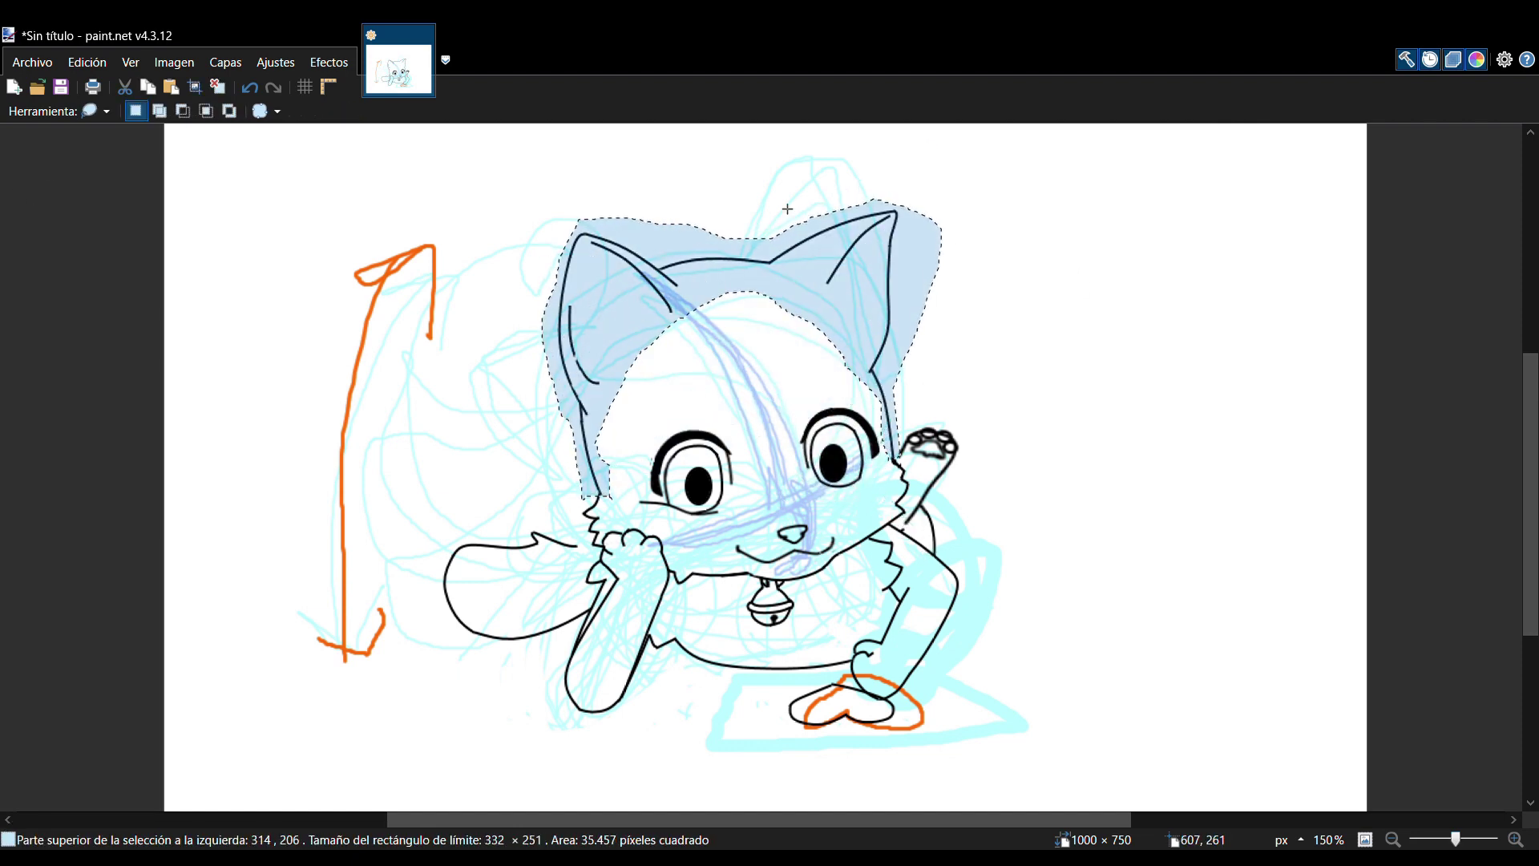
{"action": "key", "text": "ctrl+z"}
{"action": "left_click_drag", "start_coordinate": [943, 233], "coordinate": [942, 227]}
{"action": "left_click", "coordinate": [250, 87]}
{"action": "left_click", "coordinate": [274, 87]}
{"action": "left_click_drag", "start_coordinate": [542, 364], "coordinate": [548, 364]}
{"action": "left_click_drag", "start_coordinate": [865, 262], "coordinate": [859, 268]}
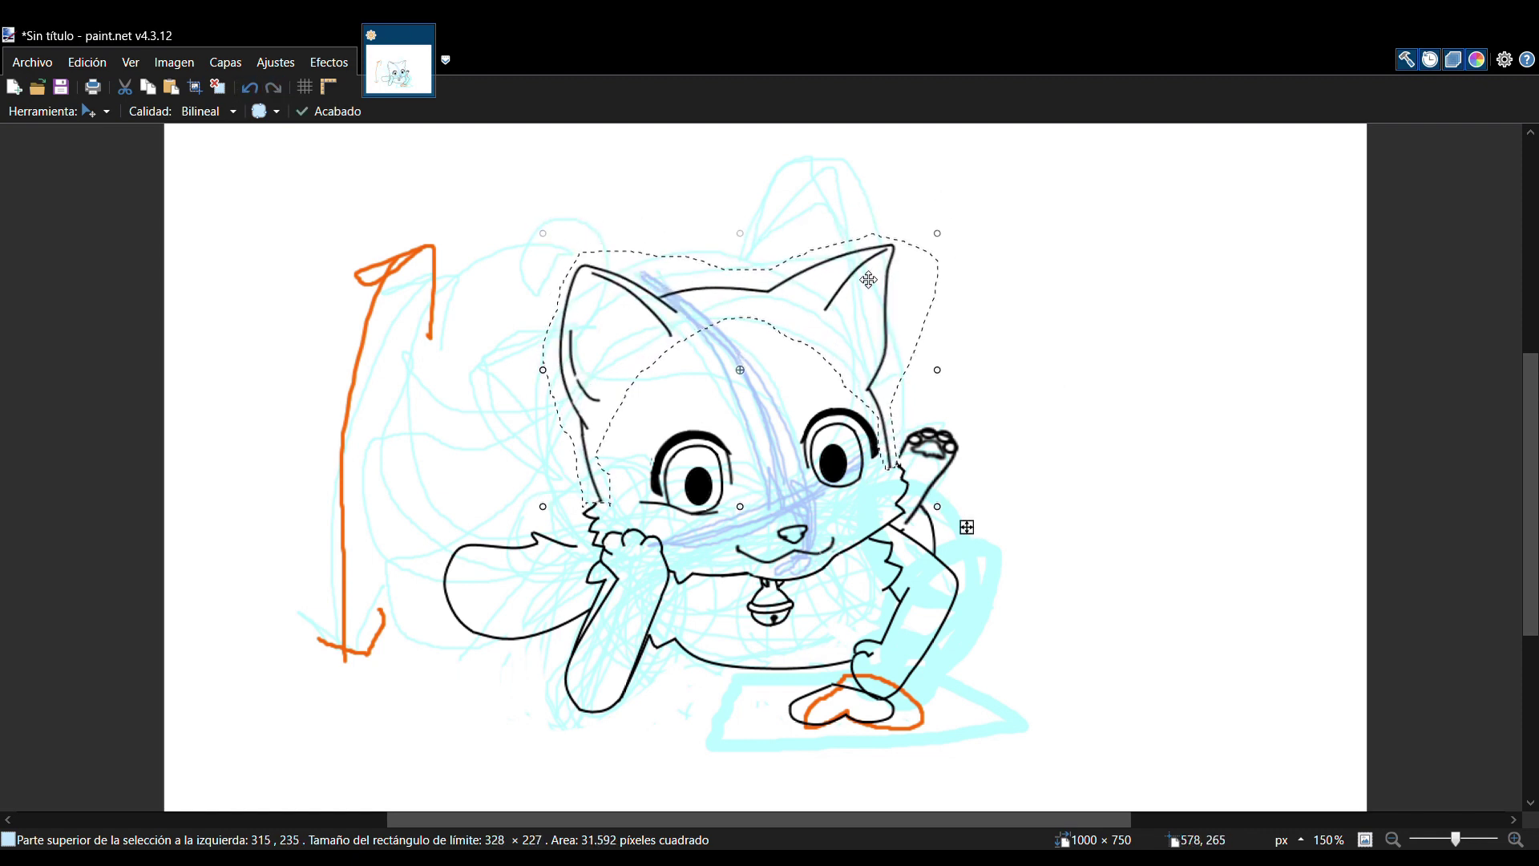
{"action": "left_click_drag", "start_coordinate": [542, 233], "coordinate": [548, 233]}
{"action": "left_click_drag", "start_coordinate": [746, 224], "coordinate": [738, 223]}
- Lasso-select the right ear, and shift and tilt it inward and slightly upward on the head
{"action": "mouse_move", "coordinate": [789, 316]}
{"action": "left_mouse_down"}
{"action": "mouse_move", "coordinate": [755, 271]}
{"action": "mouse_move", "coordinate": [915, 451]}
{"action": "left_mouse_up"}
{"action": "left_click", "coordinate": [24, 171]}
{"action": "left_click", "coordinate": [488, 662]}
{"action": "left_click", "coordinate": [6, 186]}
{"action": "left_click", "coordinate": [36, 166]}
{"action": "left_click_drag", "start_coordinate": [967, 251], "coordinate": [962, 237]}
{"action": "left_click_drag", "start_coordinate": [943, 338], "coordinate": [919, 340]}
{"action": "left_click_drag", "start_coordinate": [863, 317], "coordinate": [874, 311]}
{"action": "left_click_drag", "start_coordinate": [965, 326], "coordinate": [964, 315]}
{"action": "key", "text": "ctrl+z"}
{"action": "key", "text": "ctrl+z"}
- Erase the head's right side line and redraw it as a 2 px curve from the ear base to the cheek fur
{"action": "key", "text": "e"}
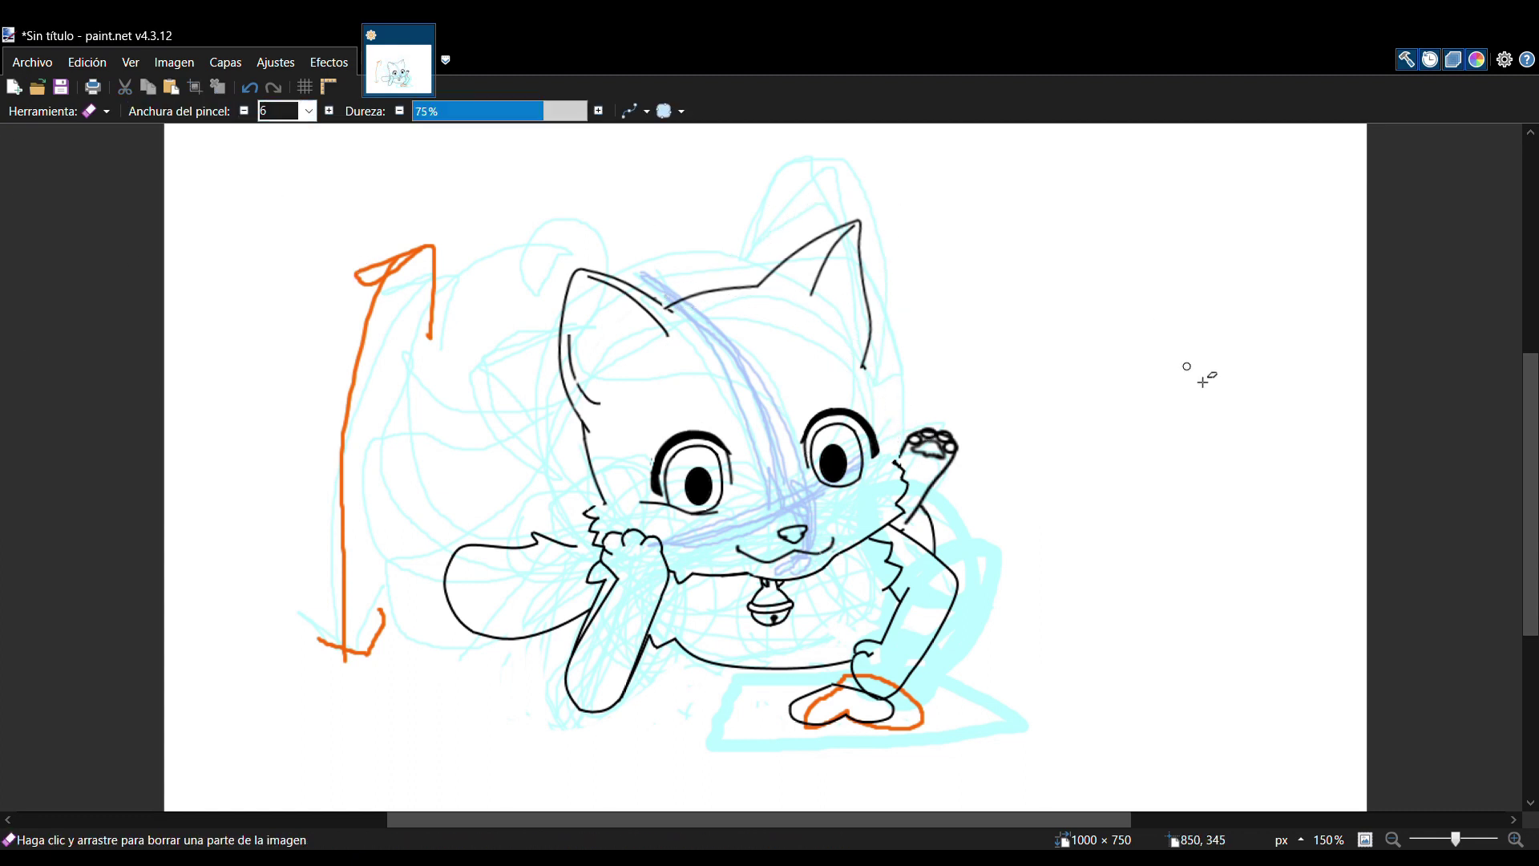
{"action": "key", "text": "o"}
{"action": "left_click_drag", "start_coordinate": [863, 367], "coordinate": [892, 462]}
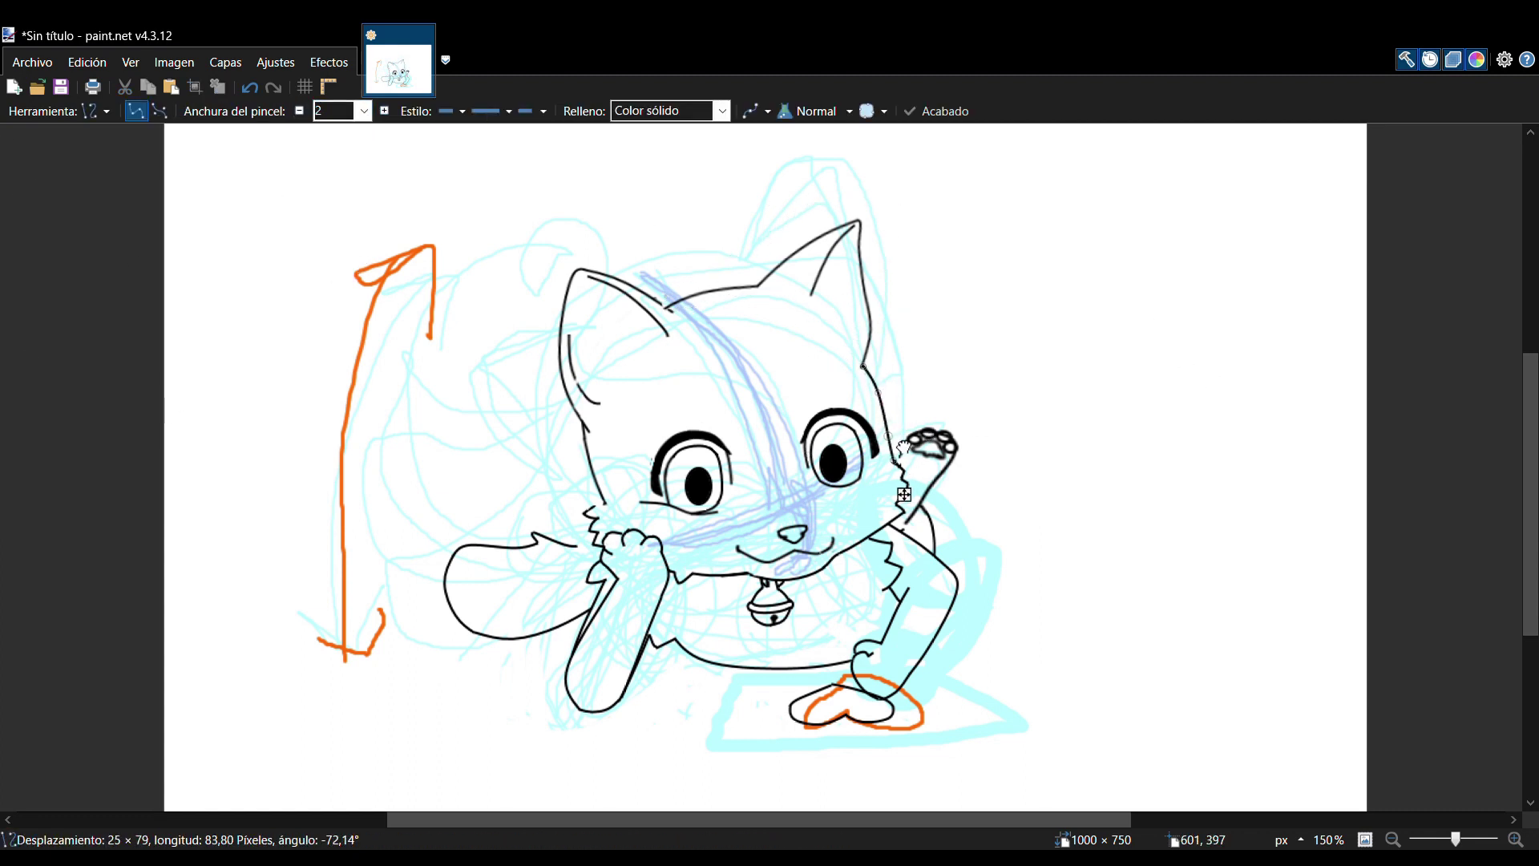
{"action": "left_click_drag", "start_coordinate": [864, 366], "coordinate": [866, 361]}
{"action": "left_click_drag", "start_coordinate": [894, 461], "coordinate": [885, 434]}
{"action": "left_click", "coordinate": [1034, 331]}
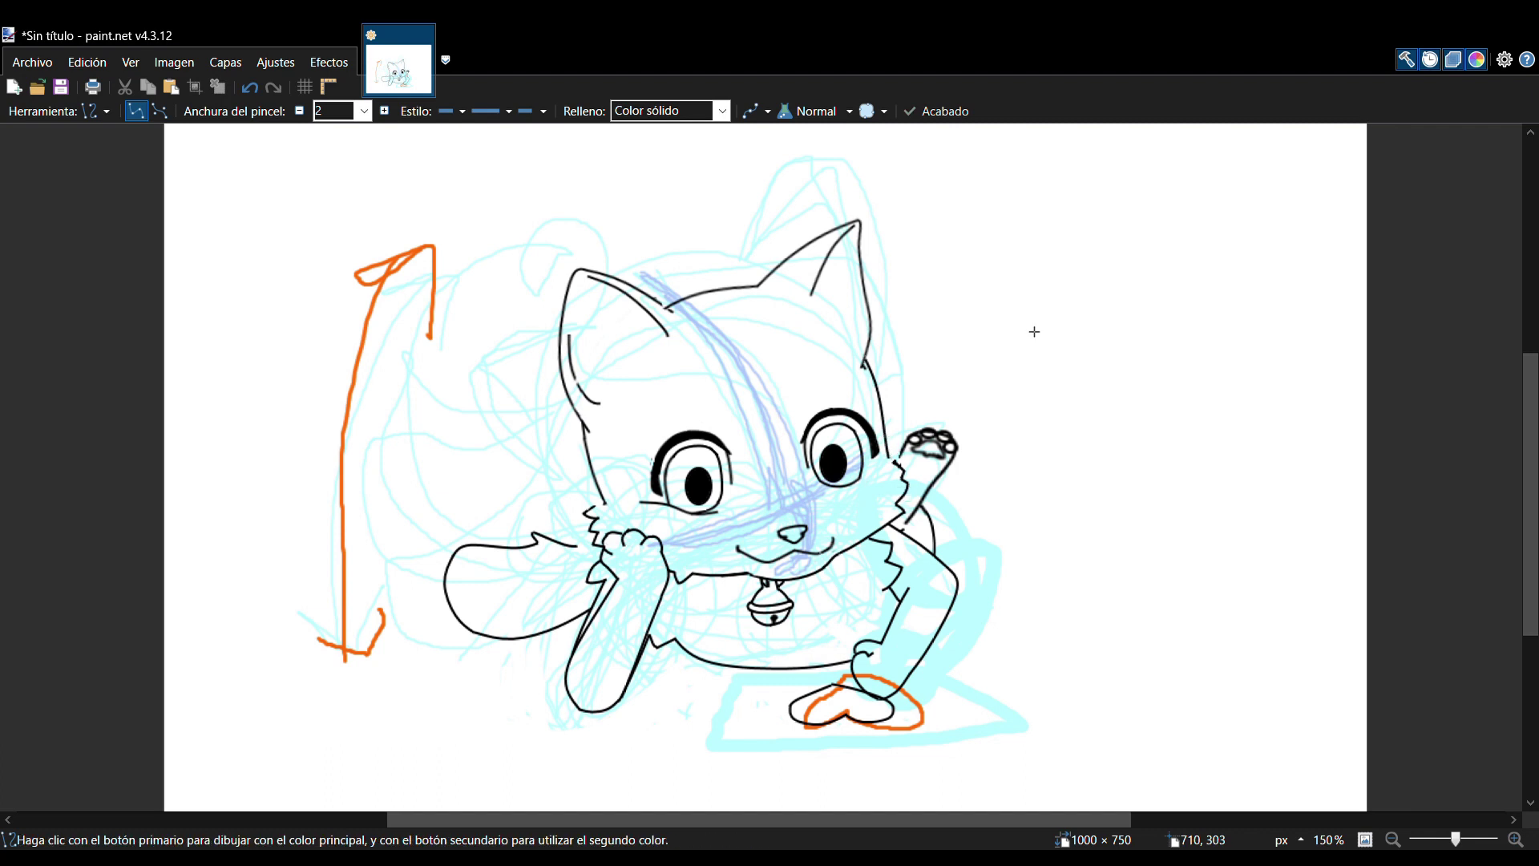
- Lasso-select the right ear again and move it outward so its base meets the redrawn side of the head
{"action": "key", "text": "s"}
{"action": "key", "text": "s"}
{"action": "mouse_move", "coordinate": [780, 305]}
{"action": "left_mouse_down"}
{"action": "mouse_move", "coordinate": [810, 273]}
{"action": "mouse_move", "coordinate": [865, 276]}
{"action": "mouse_move", "coordinate": [921, 240]}
{"action": "mouse_move", "coordinate": [890, 280]}
{"action": "left_mouse_up"}
{"action": "key", "text": "m"}
- Draw a short 2 px line joining the top of the head to the inner base of the right ear
{"action": "key", "text": "o"}
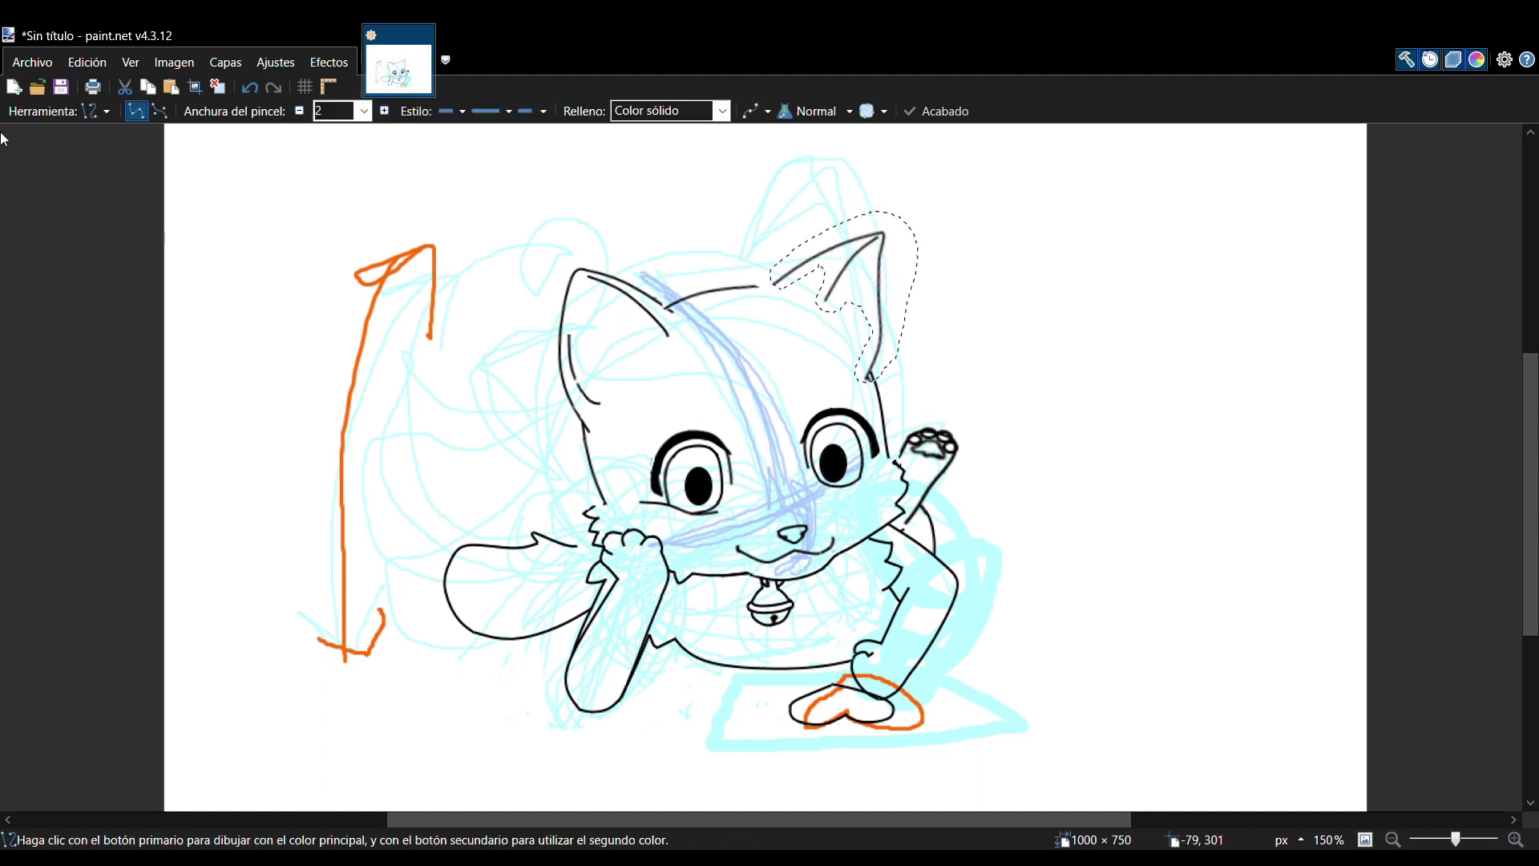
{"action": "left_click_drag", "start_coordinate": [755, 286], "coordinate": [776, 281]}
{"action": "key", "text": "Return"}
- Clean up the left cheek fur with the eraser and draw a short line joining the tail's upper edge to the cheek
{"action": "key", "text": "e"}
{"action": "left_click_drag", "start_coordinate": [589, 513], "coordinate": [598, 497]}
{"action": "key", "text": "o"}
{"action": "key", "text": "Return"}
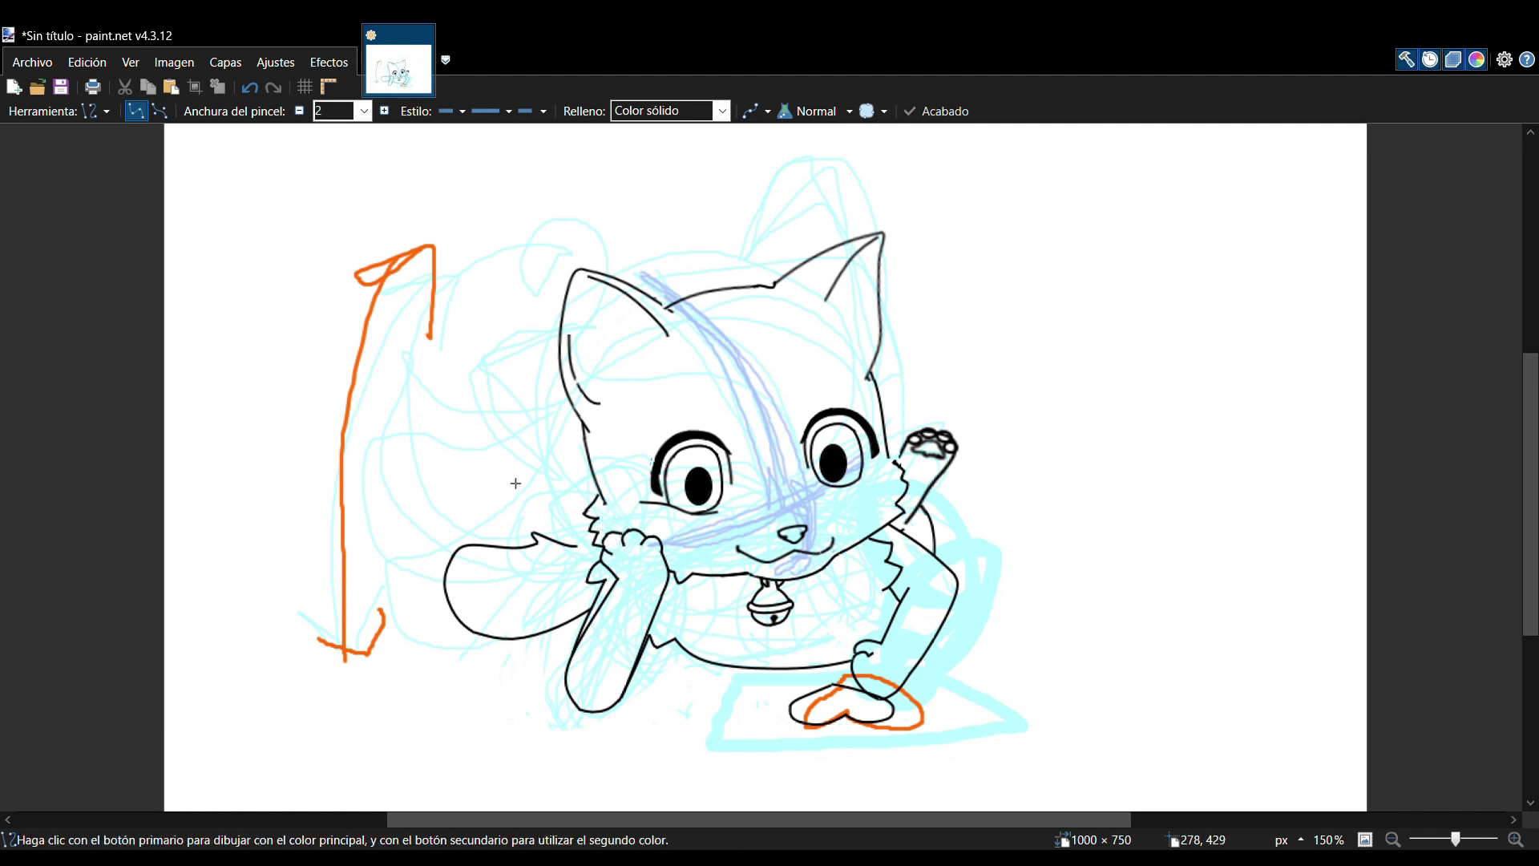
{"action": "left_click_drag", "start_coordinate": [576, 548], "coordinate": [598, 537]}
{"action": "key", "text": "Return"}
- Erase the rough upper tip of the left cheek fur and redraw it as a curve meeting the head outline
{"action": "scroll", "coordinate": [563, 542], "scroll_direction": "up", "scroll_amount": 8}
{"action": "key", "text": "e"}
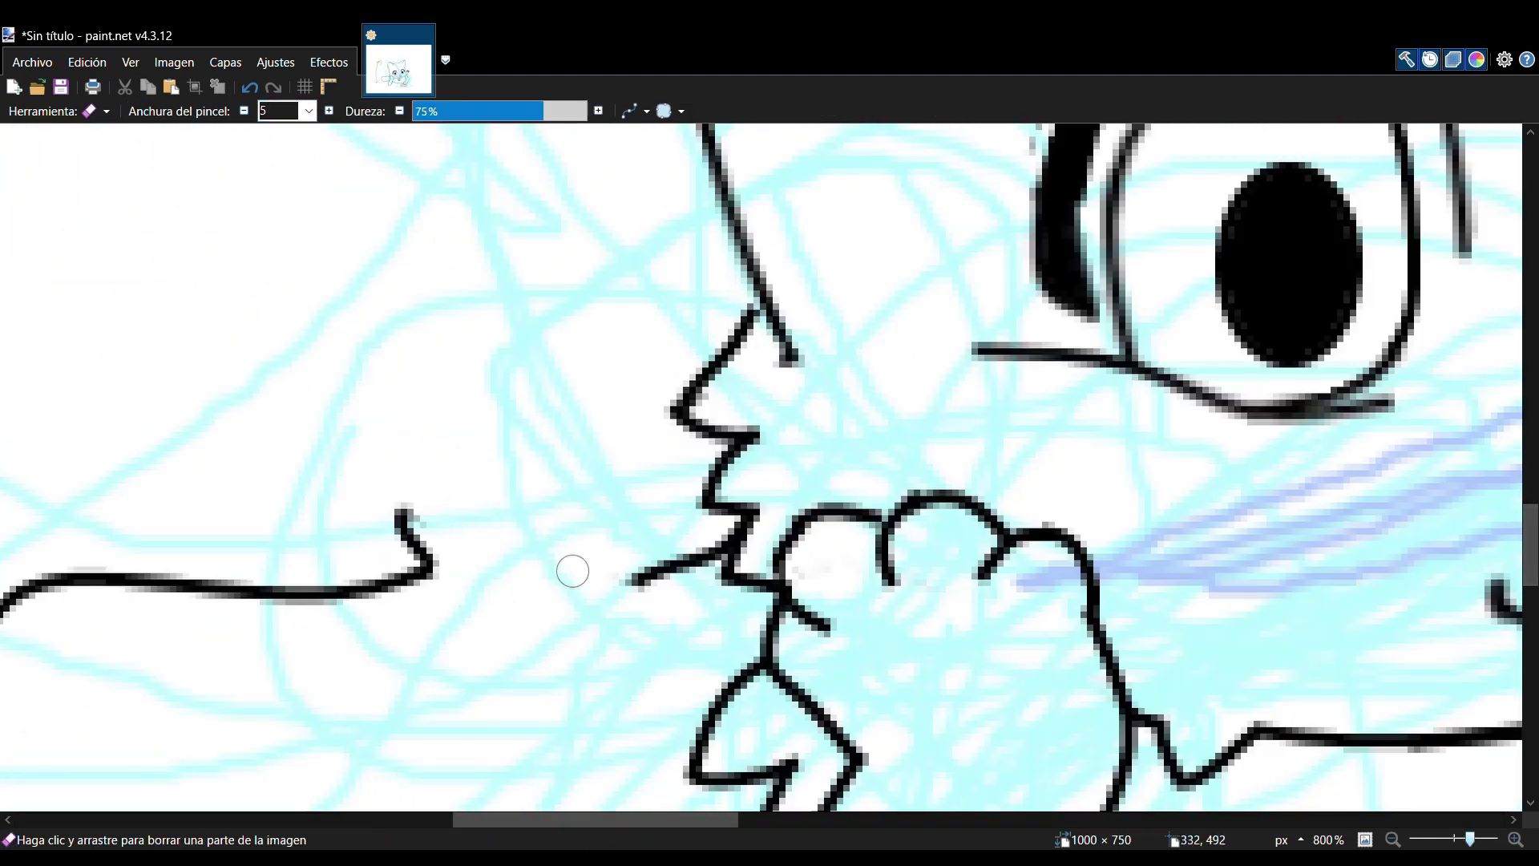
{"action": "left_click_drag", "start_coordinate": [686, 390], "coordinate": [749, 326]}
{"action": "key", "text": "o"}
{"action": "mouse_move", "coordinate": [673, 403]}
{"action": "left_mouse_down"}
{"action": "mouse_move", "coordinate": [770, 307]}
{"action": "mouse_move", "coordinate": [792, 365]}
{"action": "left_mouse_up"}
{"action": "key", "text": "Return"}
{"action": "key", "text": "e"}
- Draw a curved 2 px line closing the gap between the notch in the tail's upper edge and the left cheek fur
{"action": "key", "text": "o"}
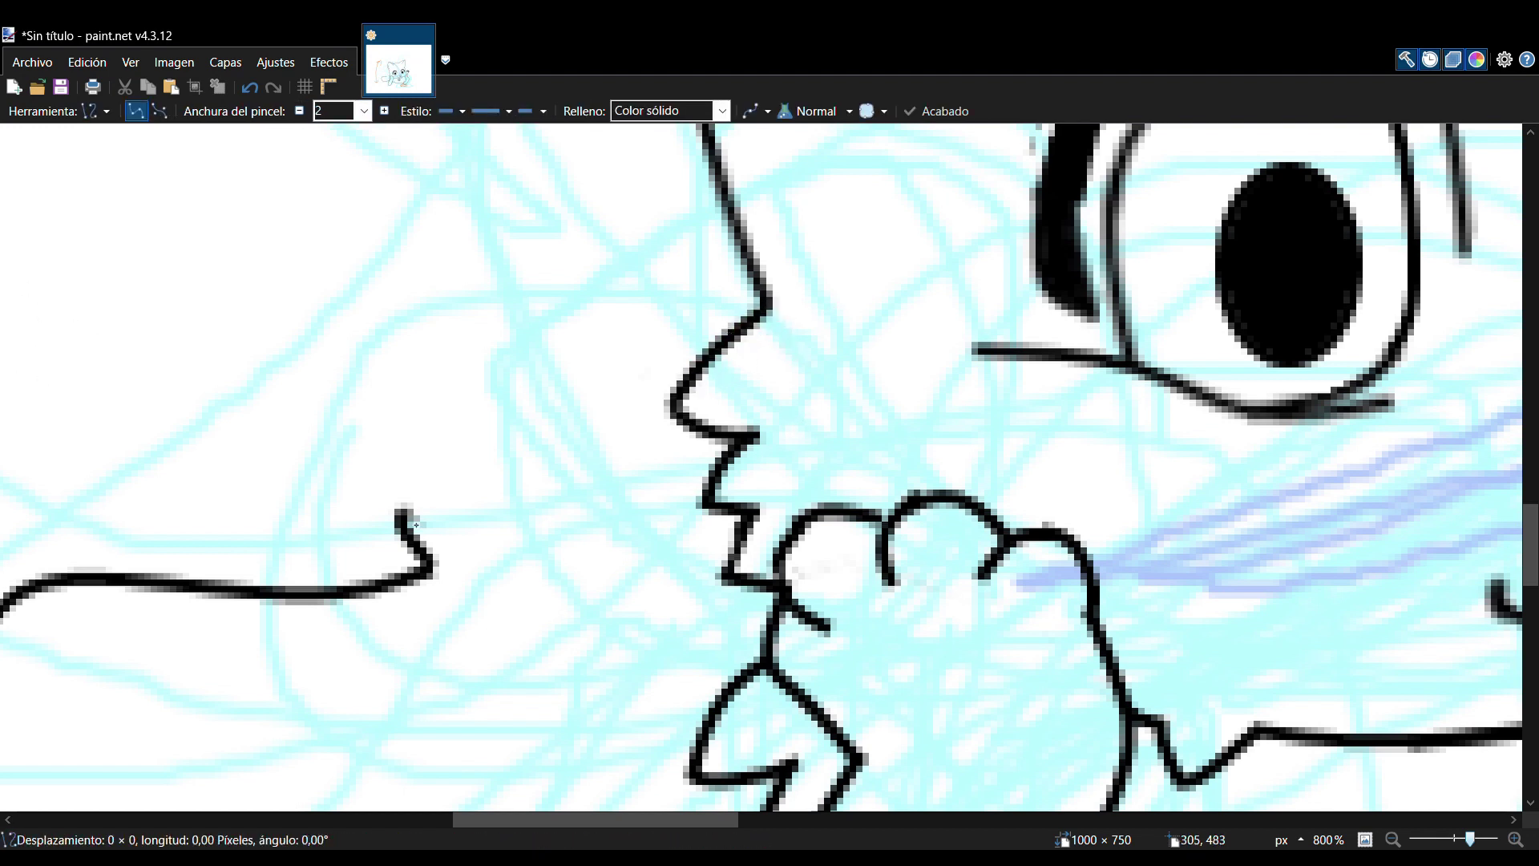
{"action": "left_click_drag", "start_coordinate": [398, 512], "coordinate": [738, 519]}
{"action": "left_click_drag", "start_coordinate": [623, 517], "coordinate": [615, 536]}
{"action": "left_click_drag", "start_coordinate": [511, 514], "coordinate": [519, 531]}
{"action": "key", "text": "Return"}
- Lasso-select the left ear, tilt it and nudge it slightly inward, and clear the selection
{"action": "left_click_drag", "start_coordinate": [1470, 840], "coordinate": [1459, 840]}
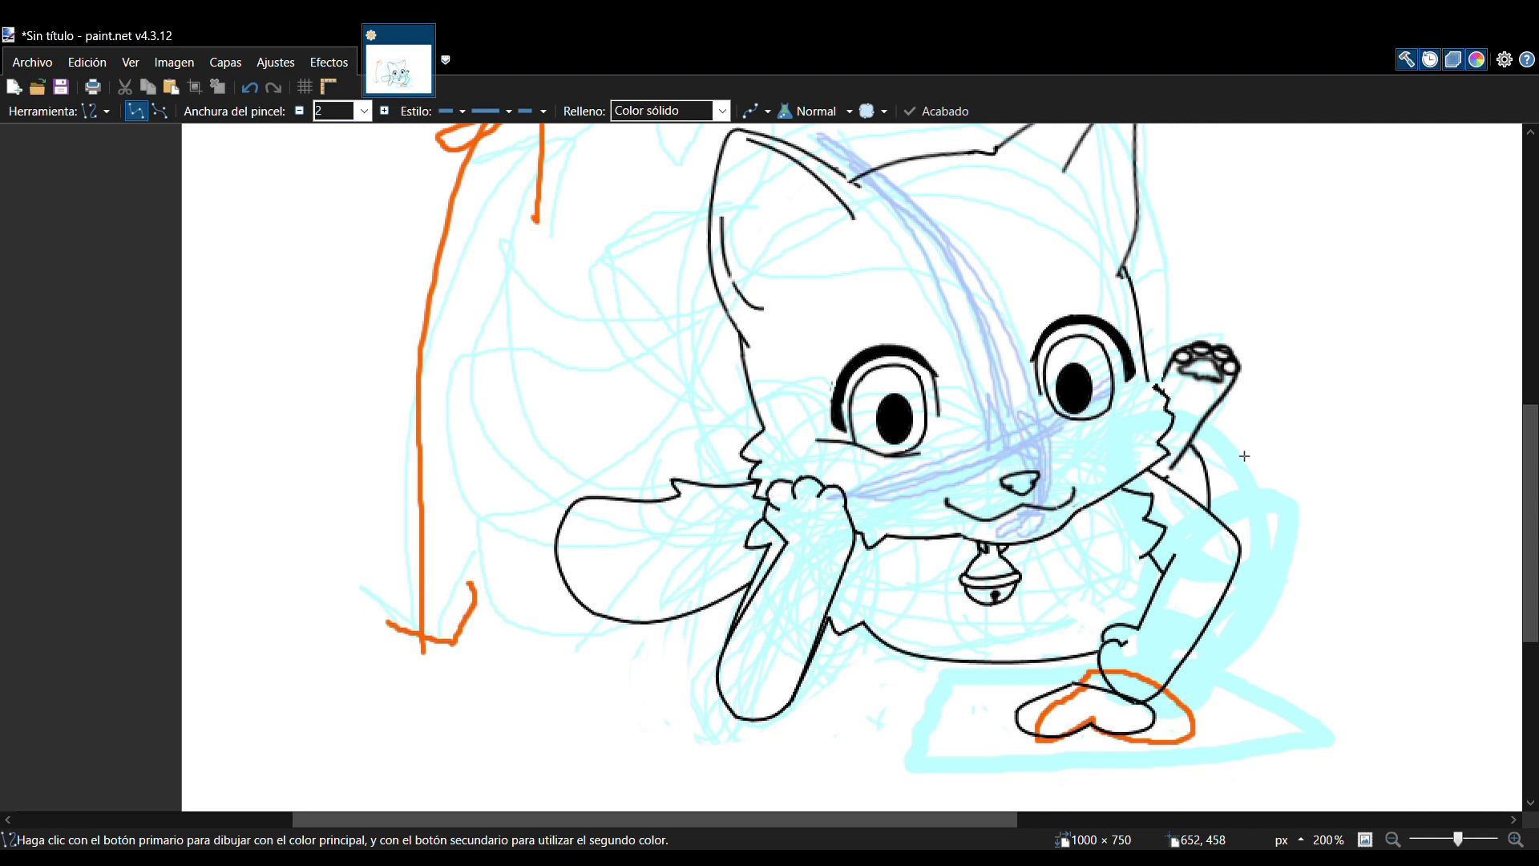
{"action": "mouse_move", "coordinate": [1530, 433]}
{"action": "left_mouse_down"}
{"action": "mouse_move", "coordinate": [1531, 380]}
{"action": "mouse_move", "coordinate": [1531, 401]}
{"action": "left_mouse_up"}
{"action": "left_click", "coordinate": [21, 195]}
{"action": "mouse_move", "coordinate": [878, 314]}
{"action": "left_mouse_down"}
{"action": "mouse_move", "coordinate": [704, 380]}
{"action": "mouse_move", "coordinate": [749, 566]}
{"action": "mouse_move", "coordinate": [849, 268]}
{"action": "mouse_move", "coordinate": [778, 519]}
{"action": "left_mouse_up"}
{"action": "left_click", "coordinate": [799, 524]}
{"action": "key", "text": "m"}
{"action": "left_click_drag", "start_coordinate": [853, 206], "coordinate": [860, 210]}
{"action": "left_click_drag", "start_coordinate": [769, 396], "coordinate": [779, 389]}
{"action": "left_click", "coordinate": [21, 172]}
{"action": "left_click", "coordinate": [337, 207]}
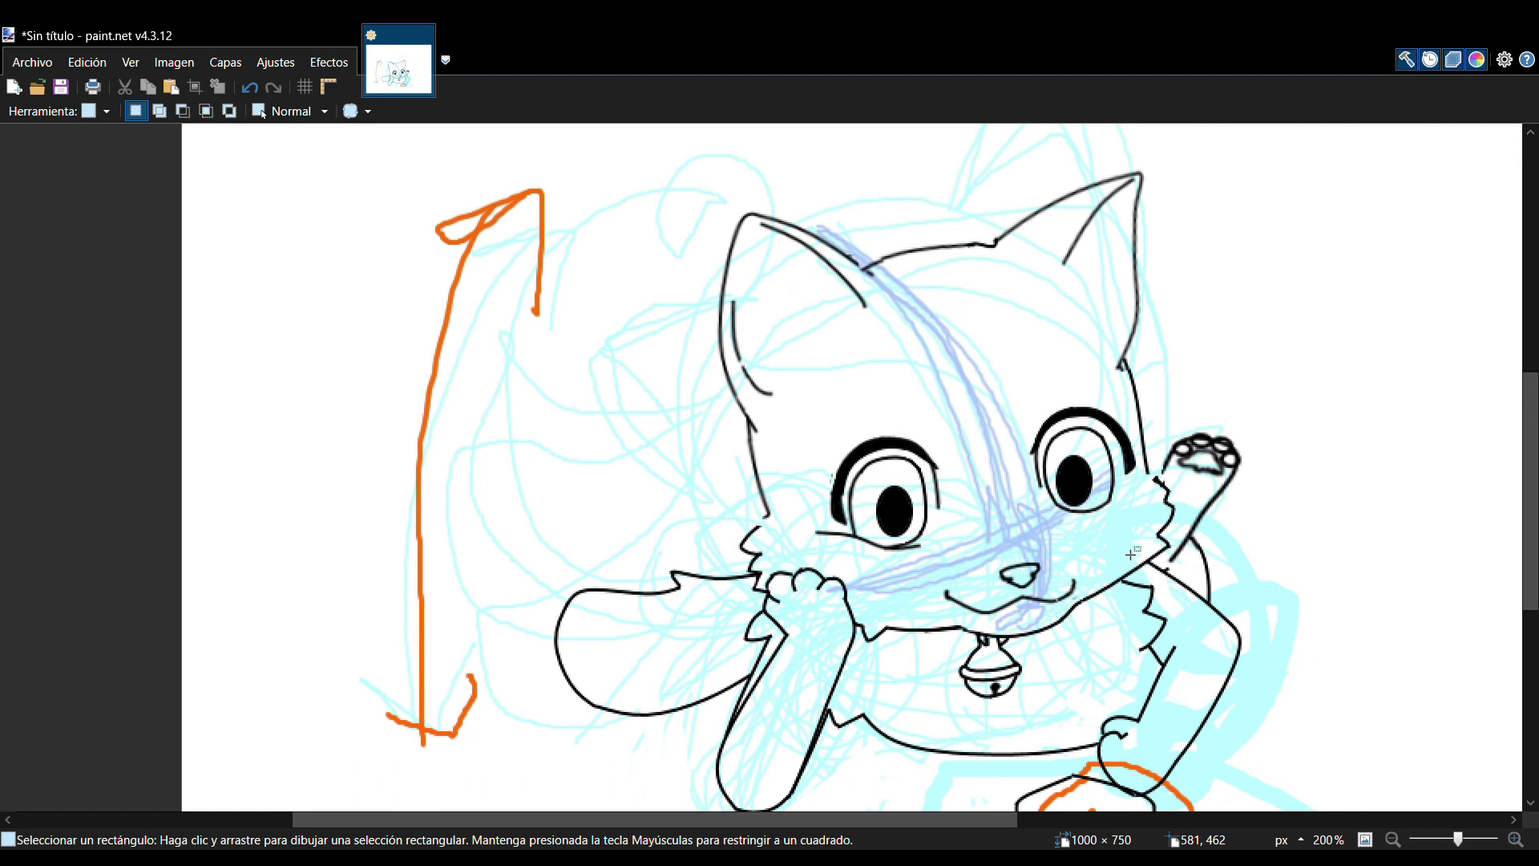
- Draw a jagged fur tuft inside the right ear with short 2 px lines
{"action": "left_click", "coordinate": [50, 380]}
{"action": "left_click_drag", "start_coordinate": [1082, 286], "coordinate": [1106, 308]}
{"action": "mouse_move", "coordinate": [1106, 307]}
{"action": "left_mouse_down"}
{"action": "mouse_move", "coordinate": [1102, 280]}
{"action": "mouse_move", "coordinate": [1131, 286]}
{"action": "mouse_move", "coordinate": [1102, 237]}
{"action": "left_mouse_up"}
{"action": "left_click", "coordinate": [1119, 297]}
{"action": "mouse_move", "coordinate": [1120, 268]}
{"action": "left_mouse_down"}
{"action": "mouse_move", "coordinate": [1131, 216]}
{"action": "mouse_move", "coordinate": [1093, 216]}
{"action": "mouse_move", "coordinate": [1106, 209]}
{"action": "left_mouse_up"}
{"action": "left_click", "coordinate": [1198, 218]}
{"action": "left_click", "coordinate": [1161, 222]}
{"action": "left_click", "coordinate": [1235, 194]}
- Draw the first inner fur strokes along the upper rim and outer side of the left ear
{"action": "mouse_move", "coordinate": [798, 250]}
{"action": "left_mouse_down"}
{"action": "mouse_move", "coordinate": [753, 238]}
{"action": "mouse_move", "coordinate": [784, 242]}
{"action": "mouse_move", "coordinate": [768, 309]}
{"action": "left_mouse_up"}
{"action": "left_click", "coordinate": [770, 252]}
{"action": "mouse_move", "coordinate": [759, 262]}
{"action": "left_mouse_down"}
{"action": "mouse_move", "coordinate": [747, 329]}
{"action": "mouse_move", "coordinate": [752, 313]}
{"action": "mouse_move", "coordinate": [771, 343]}
{"action": "mouse_move", "coordinate": [754, 479]}
{"action": "left_mouse_up"}
{"action": "left_click", "coordinate": [765, 318]}
{"action": "left_click", "coordinate": [764, 346]}
- Draw the zigzag fur edge down the outer side and along the base inside the left ear
{"action": "key", "text": "ctrl+plus"}
{"action": "key", "text": "ctrl+plus"}
{"action": "key", "text": "ctrl+plus"}
{"action": "key", "text": "ctrl+plus"}
{"action": "scroll", "coordinate": [771, 377], "scroll_direction": "up", "scroll_amount": 3}
{"action": "left_click", "coordinate": [803, 399]}
{"action": "left_click_drag", "start_coordinate": [780, 415], "coordinate": [768, 414]}
{"action": "left_click_drag", "start_coordinate": [767, 446], "coordinate": [736, 501]}
{"action": "mouse_move", "coordinate": [736, 501]}
{"action": "left_mouse_down"}
{"action": "mouse_move", "coordinate": [873, 418]}
{"action": "mouse_move", "coordinate": [922, 461]}
{"action": "mouse_move", "coordinate": [961, 335]}
{"action": "left_mouse_up"}
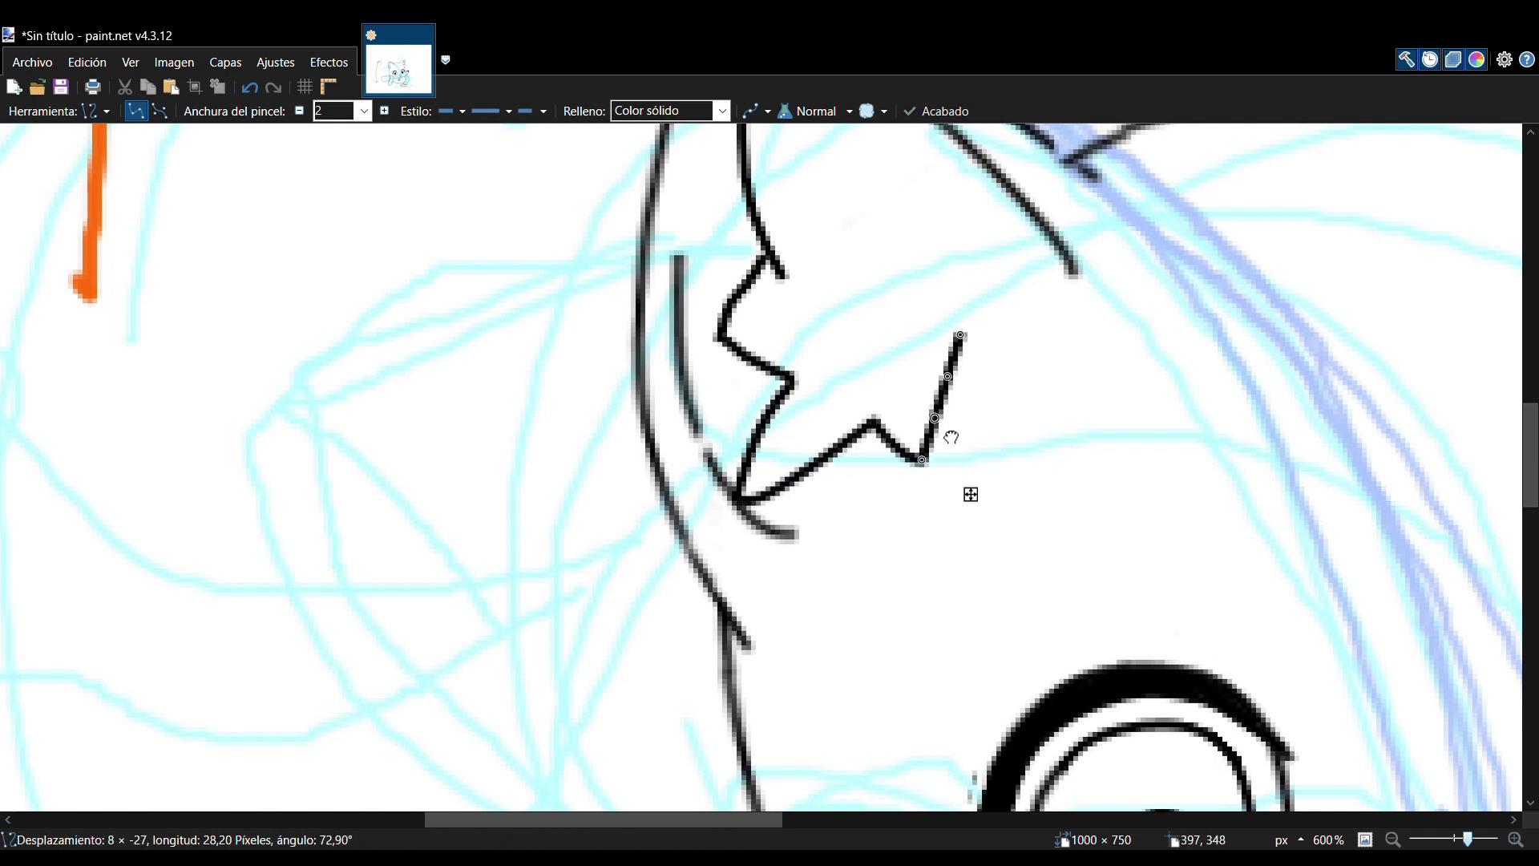
{"action": "left_click_drag", "start_coordinate": [935, 418], "coordinate": [943, 418]}
{"action": "left_click_drag", "start_coordinate": [947, 377], "coordinate": [955, 377]}
- Continue the zigzag fur edge up the inner side of the left ear toward its rim
{"action": "scroll", "coordinate": [955, 385], "scroll_direction": "up", "scroll_amount": 1}
{"action": "mouse_move", "coordinate": [866, 236]}
{"action": "left_mouse_down"}
{"action": "mouse_move", "coordinate": [959, 281]}
{"action": "mouse_move", "coordinate": [896, 303]}
{"action": "mouse_move", "coordinate": [1034, 391]}
{"action": "left_mouse_up"}
{"action": "left_click", "coordinate": [962, 361]}
{"action": "key", "text": "ctrl+z"}
{"action": "left_click_drag", "start_coordinate": [961, 473], "coordinate": [999, 497]}
{"action": "mouse_move", "coordinate": [999, 497]}
{"action": "left_mouse_down"}
{"action": "mouse_move", "coordinate": [1049, 405]}
{"action": "mouse_move", "coordinate": [1023, 434]}
{"action": "left_mouse_up"}
{"action": "left_click", "coordinate": [1197, 421]}
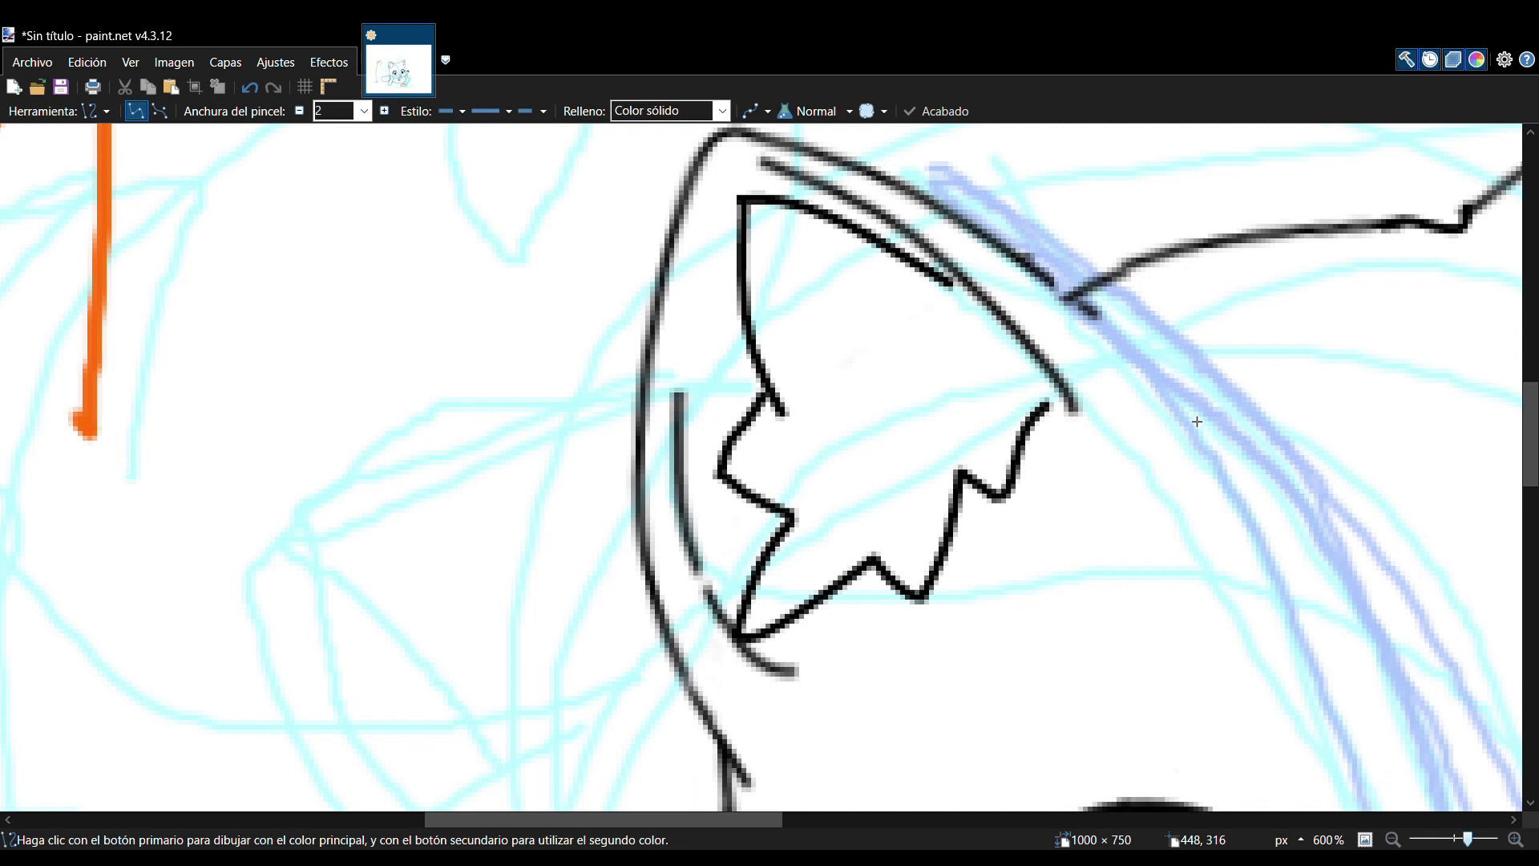
- Erase the long outer stroke of the left ear's inner fur and replace it with a pointed tuft of two short lines
{"action": "left_click", "coordinate": [40, 342]}
{"action": "left_click_drag", "start_coordinate": [742, 199], "coordinate": [744, 298]}
{"action": "mouse_move", "coordinate": [785, 413]}
{"action": "left_mouse_down"}
{"action": "mouse_move", "coordinate": [781, 398]}
{"action": "mouse_move", "coordinate": [782, 410]}
{"action": "left_mouse_up"}
{"action": "left_click", "coordinate": [46, 375]}
{"action": "mouse_move", "coordinate": [756, 197]}
{"action": "left_mouse_down"}
{"action": "mouse_move", "coordinate": [814, 442]}
{"action": "mouse_move", "coordinate": [836, 346]}
{"action": "left_mouse_up"}
{"action": "mouse_move", "coordinate": [809, 297]}
{"action": "left_mouse_down"}
{"action": "mouse_move", "coordinate": [800, 321]}
{"action": "mouse_move", "coordinate": [800, 299]}
{"action": "left_mouse_up"}
{"action": "left_click", "coordinate": [922, 341]}
{"action": "mouse_move", "coordinate": [836, 346]}
{"action": "left_mouse_down"}
{"action": "mouse_move", "coordinate": [746, 311]}
{"action": "mouse_move", "coordinate": [805, 324]}
{"action": "left_mouse_up"}
{"action": "left_click", "coordinate": [1024, 326]}
- Select the fur drawn inside the left ear, adjust its placement within the ear outline, and clear the selection
{"action": "left_click_drag", "start_coordinate": [1468, 840], "coordinate": [1466, 840]}
{"action": "left_click", "coordinate": [30, 356]}
{"action": "mouse_move", "coordinate": [1120, 360]}
{"action": "left_mouse_down"}
{"action": "mouse_move", "coordinate": [1072, 325]}
{"action": "mouse_move", "coordinate": [1130, 349]}
{"action": "left_mouse_up"}
{"action": "key", "text": "m"}
{"action": "left_click_drag", "start_coordinate": [1060, 305], "coordinate": [1059, 303]}
{"action": "left_click_drag", "start_coordinate": [1192, 404], "coordinate": [1191, 407]}
{"action": "left_click_drag", "start_coordinate": [1086, 350], "coordinate": [1081, 343]}
{"action": "left_click_drag", "start_coordinate": [1090, 281], "coordinate": [1083, 282]}
{"action": "left_click_drag", "start_coordinate": [788, 601], "coordinate": [770, 582]}
{"action": "mouse_move", "coordinate": [1073, 350]}
{"action": "left_mouse_down"}
{"action": "mouse_move", "coordinate": [1109, 335]}
{"action": "mouse_move", "coordinate": [1085, 343]}
{"action": "left_mouse_up"}
{"action": "left_click", "coordinate": [13, 189]}
{"action": "left_click", "coordinate": [398, 252]}
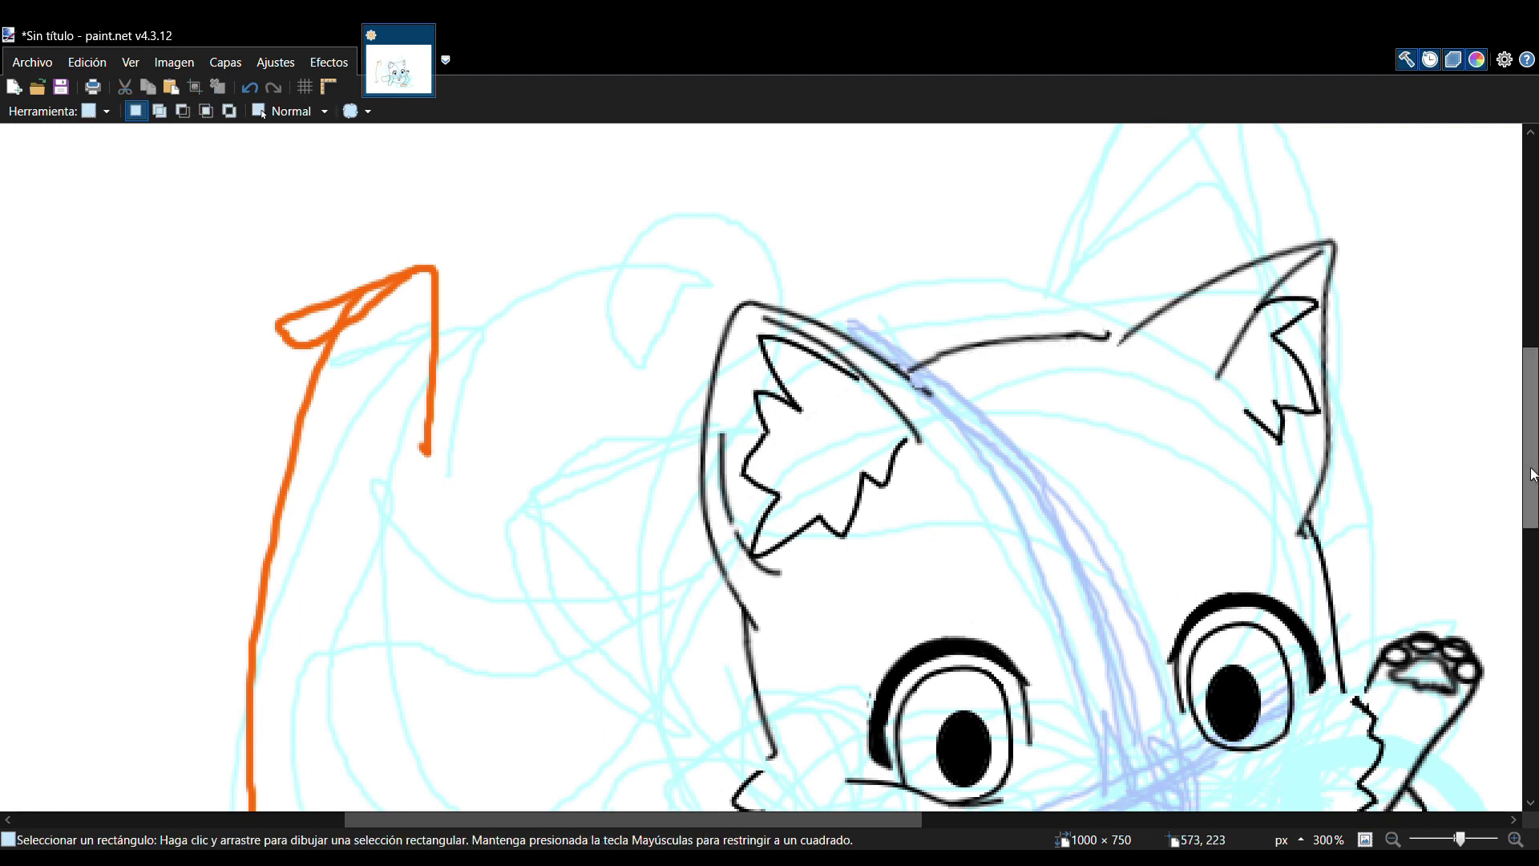
- Erase the lower lid line beneath the cat's left-side eye
{"action": "scroll", "coordinate": [1018, 529], "scroll_direction": "down", "scroll_amount": 4}
{"action": "key", "text": "e"}
{"action": "left_click_drag", "start_coordinate": [1000, 470], "coordinate": [963, 476]}
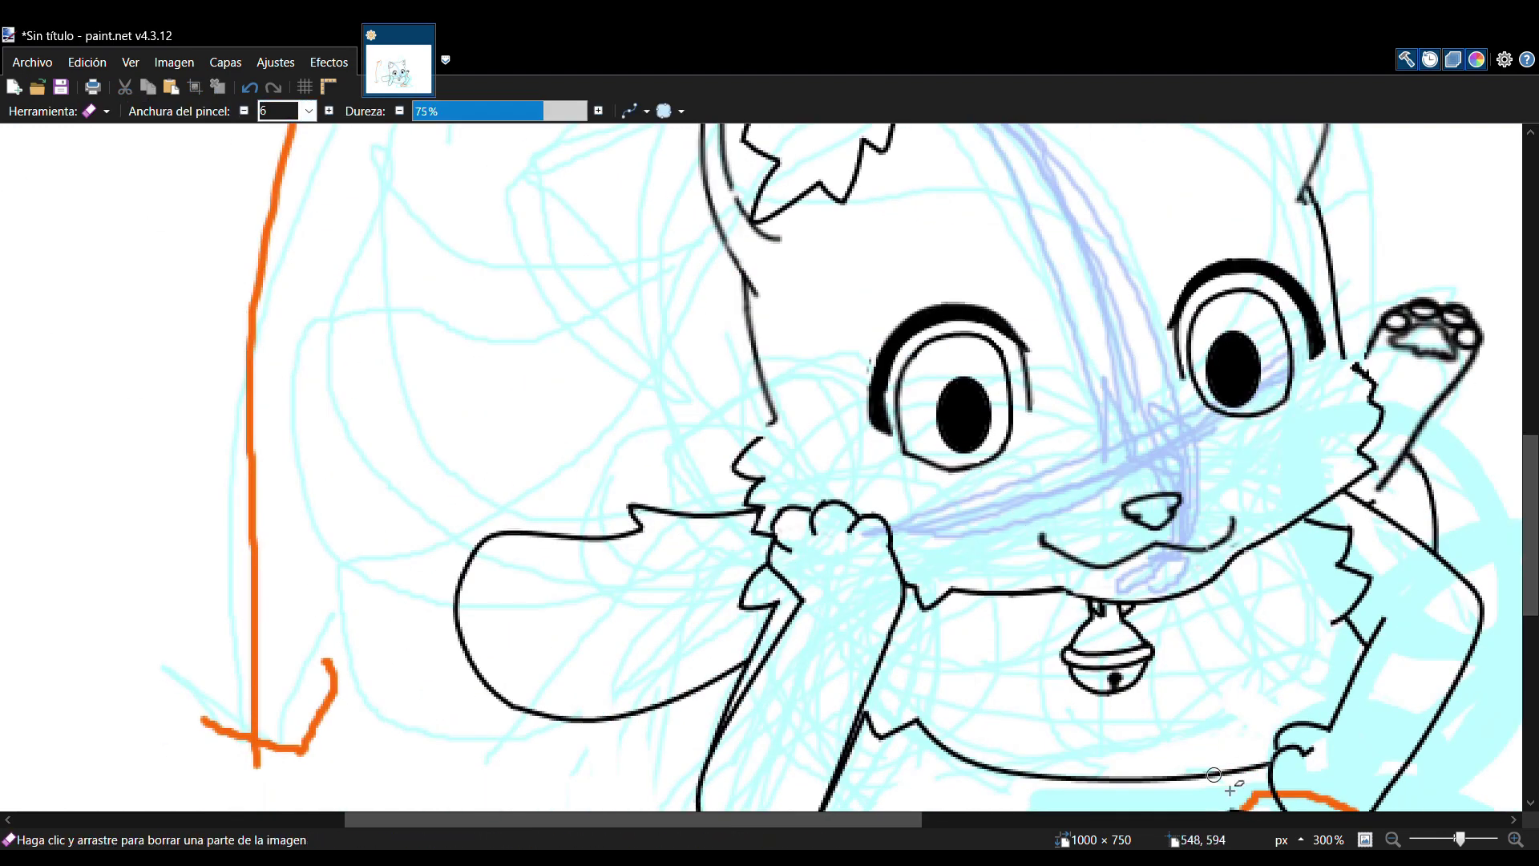
{"action": "key", "text": "o"}
{"action": "left_click_drag", "start_coordinate": [1273, 407], "coordinate": [1293, 366]}
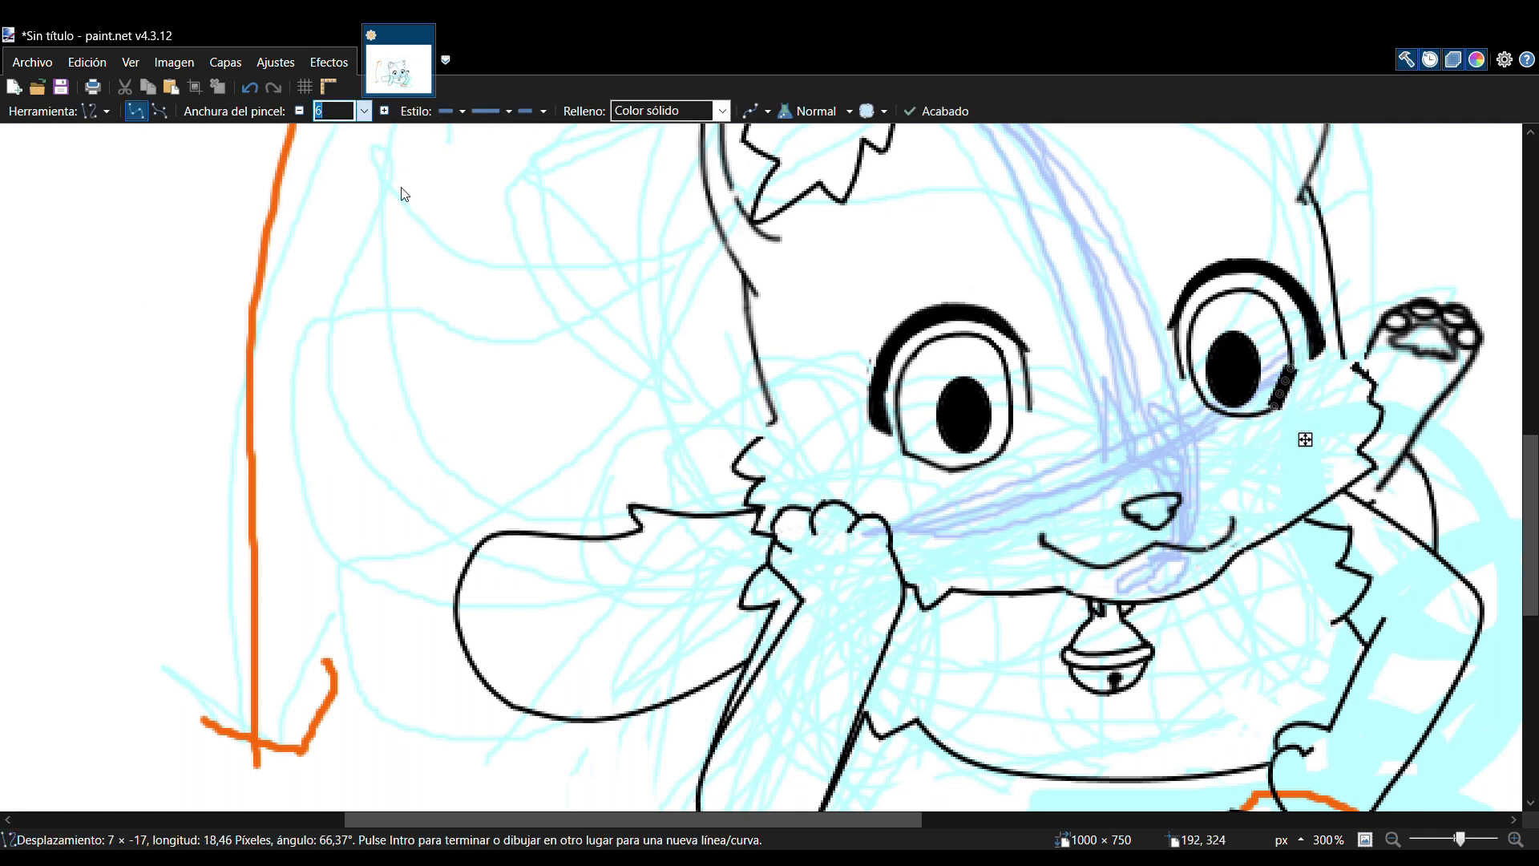
{"action": "key", "text": "ctrl+z"}
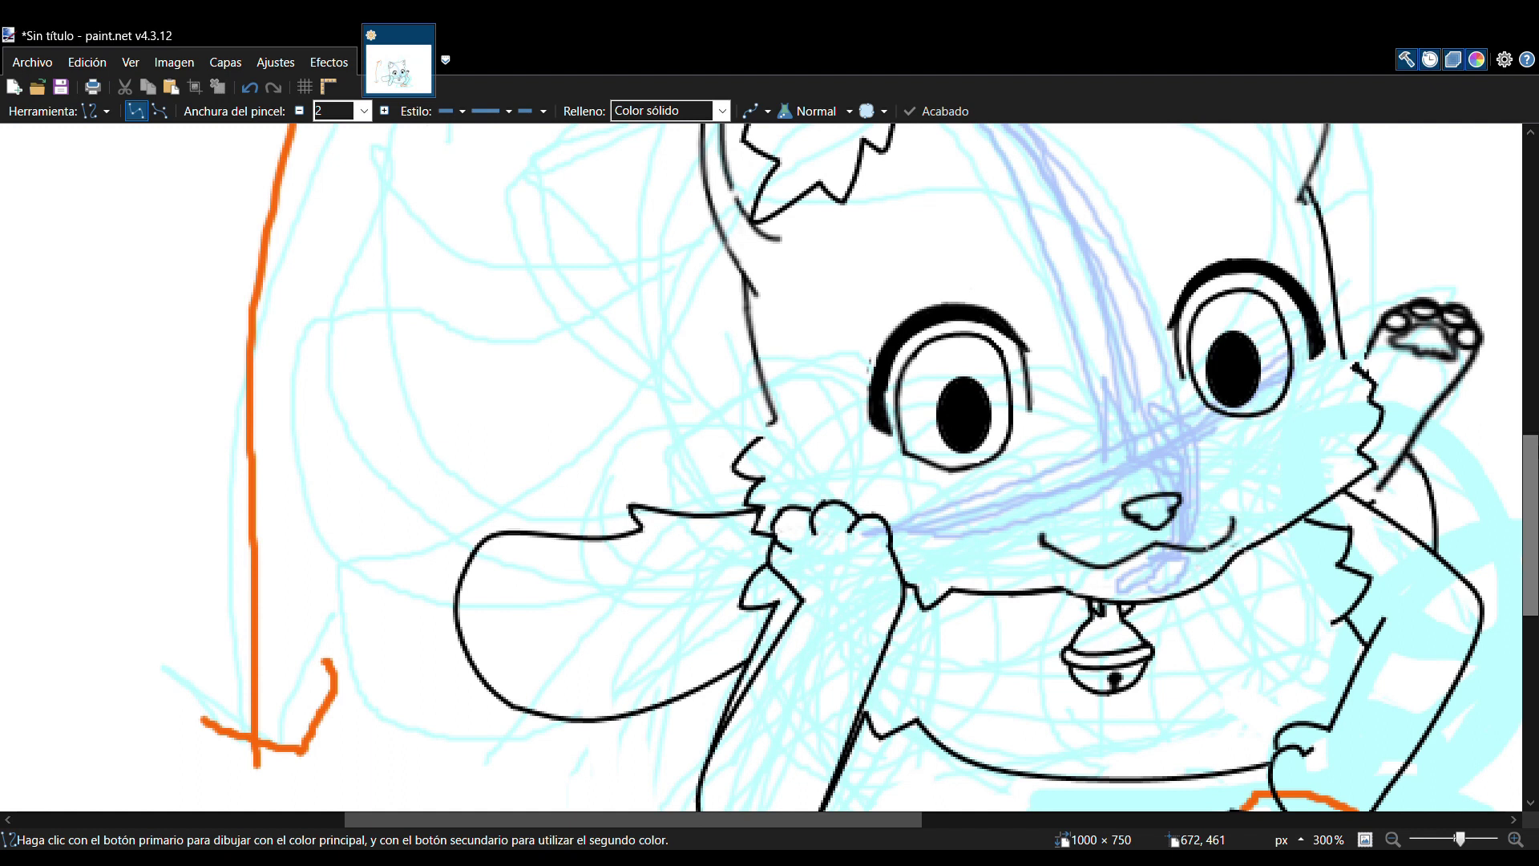
- Examine the proportions of the whole cat drawing on the full canvas
{"action": "left_click_drag", "start_coordinate": [1533, 481], "coordinate": [1533, 492]}
{"action": "key", "text": "ctrl+minus"}
{"action": "key", "text": "ctrl+minus"}
{"action": "left_click_drag", "start_coordinate": [999, 819], "coordinate": [1053, 819]}
{"action": "key", "text": "ctrl+minus"}
{"action": "key", "text": "ctrl+minus"}
{"action": "left_click_drag", "start_coordinate": [1535, 558], "coordinate": [1538, 519]}
{"action": "key", "text": "ctrl+plus"}
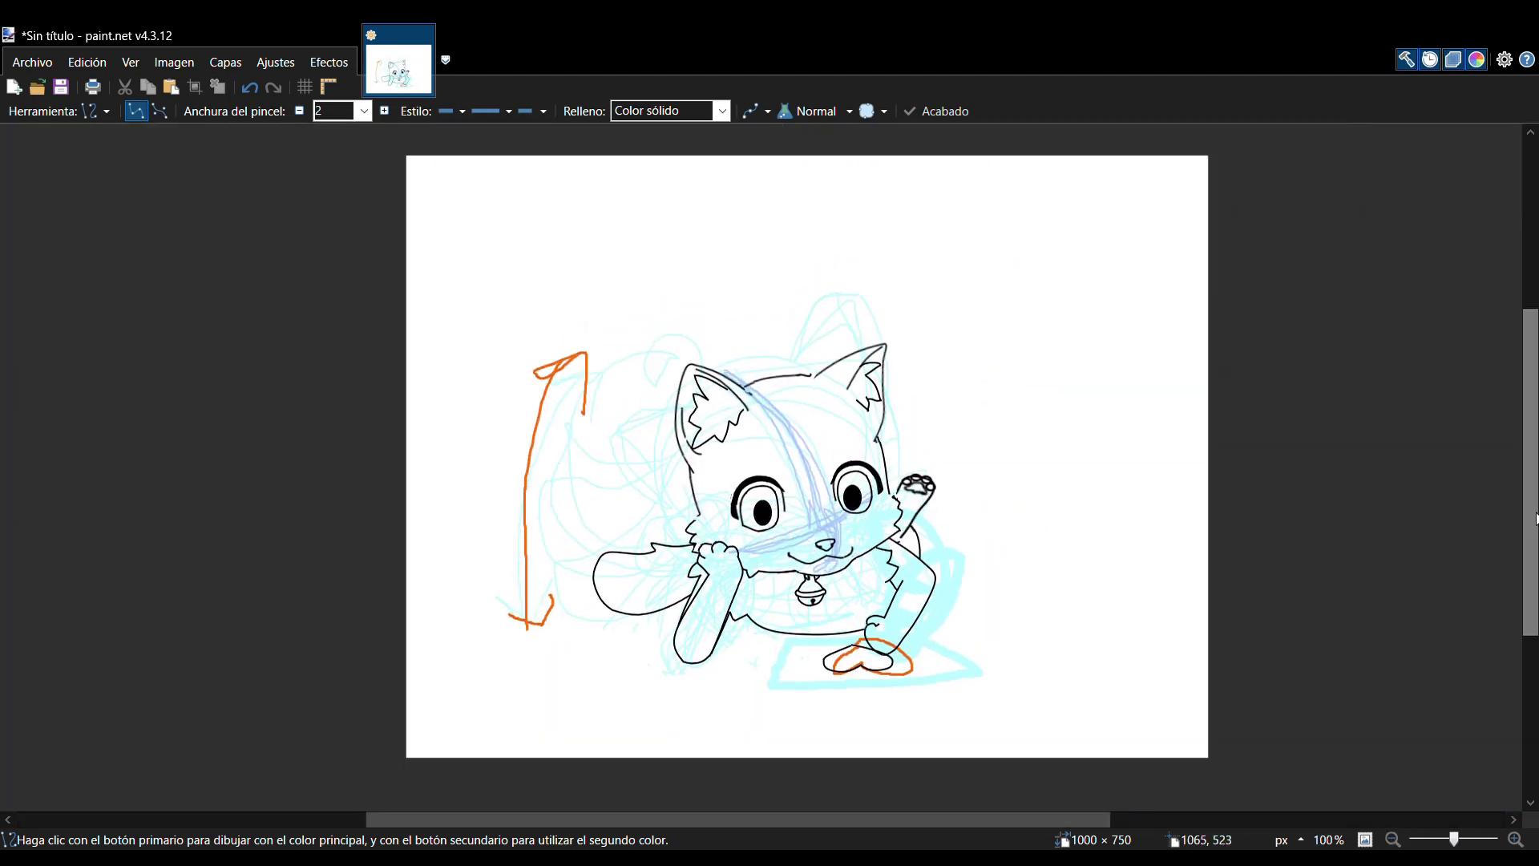
{"action": "key", "text": "ctrl+plus"}
{"action": "key", "text": "ctrl+plus"}
- Lasso-select the eye on the left side of the face and nudge it slightly downward
{"action": "key", "text": "s"}
{"action": "key", "text": "s"}
{"action": "mouse_move", "coordinate": [847, 630]}
{"action": "left_mouse_down"}
{"action": "mouse_move", "coordinate": [674, 639]}
{"action": "mouse_move", "coordinate": [838, 632]}
{"action": "left_mouse_up"}
{"action": "key", "text": "m"}
{"action": "left_click_drag", "start_coordinate": [846, 584], "coordinate": [851, 593]}
- Lasso-select the eye on the right side of the face, rotate it about 4.4° and adjust its position
{"action": "left_click", "coordinate": [24, 233]}
{"action": "left_click_drag", "start_coordinate": [1111, 549], "coordinate": [1135, 486]}
{"action": "key", "text": "m"}
{"action": "scroll", "coordinate": [955, 627], "scroll_direction": "down", "scroll_amount": 5}
{"action": "scroll", "coordinate": [955, 628], "scroll_direction": "up", "scroll_amount": 3}
{"action": "left_click_drag", "start_coordinate": [955, 628], "coordinate": [945, 631]}
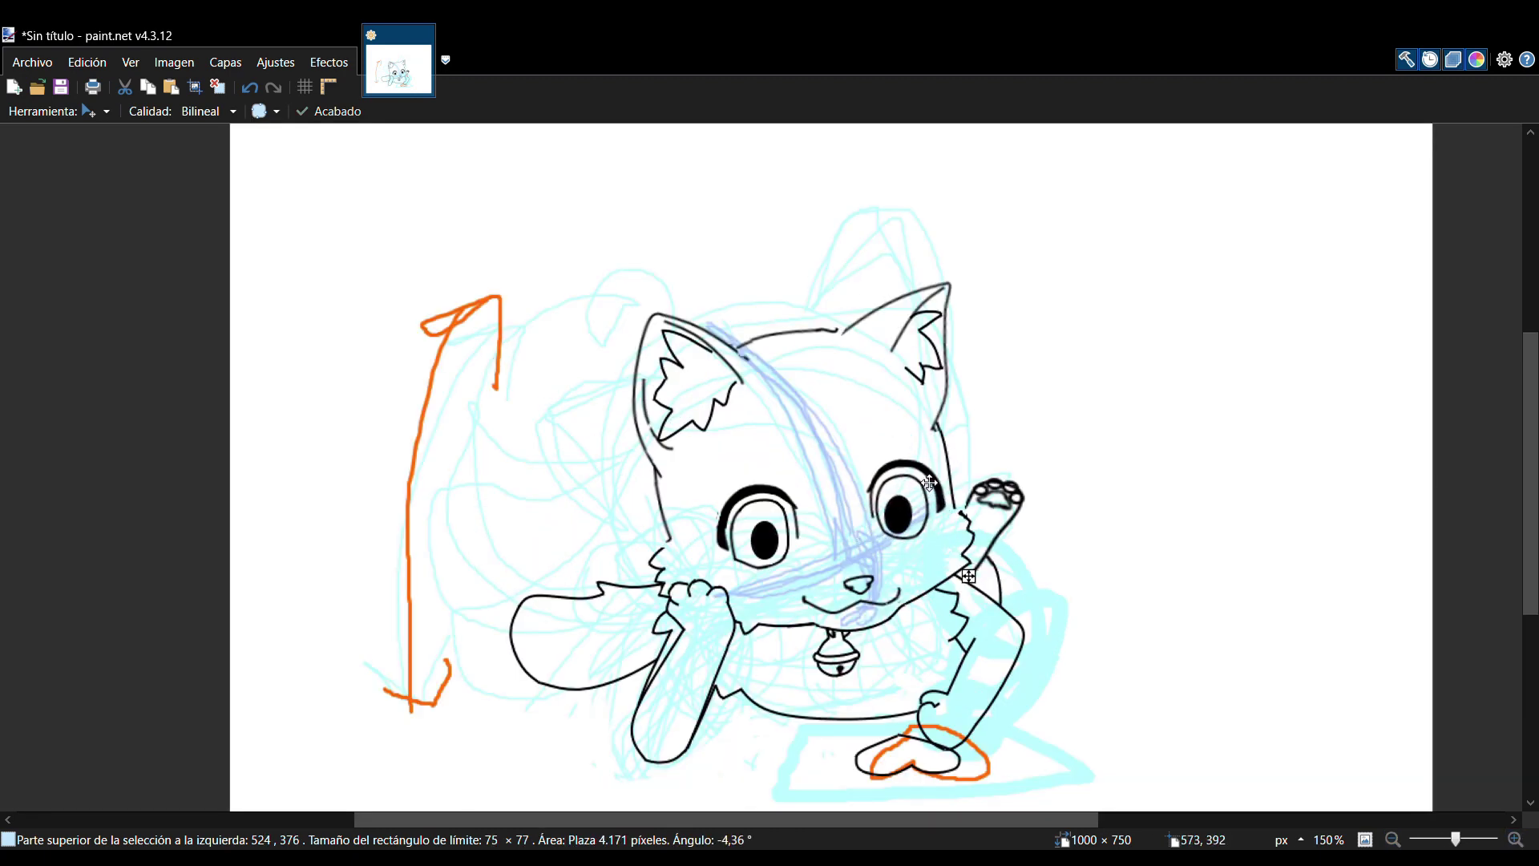
- Reselect the left-side eye, shift it slightly to the right toward the nose, and clear the selection
{"action": "left_click", "coordinate": [24, 233]}
{"action": "mouse_move", "coordinate": [799, 486]}
{"action": "left_mouse_down"}
{"action": "mouse_move", "coordinate": [726, 487]}
{"action": "mouse_move", "coordinate": [754, 469]}
{"action": "left_mouse_up"}
{"action": "key", "text": "m"}
{"action": "left_click_drag", "start_coordinate": [796, 538], "coordinate": [802, 537]}
{"action": "key", "text": "ctrl+d"}
- Lasso-select the lowered front paw, rotate it about 44°, and move it onto the blank canvas right of the cat
{"action": "key", "text": "s"}
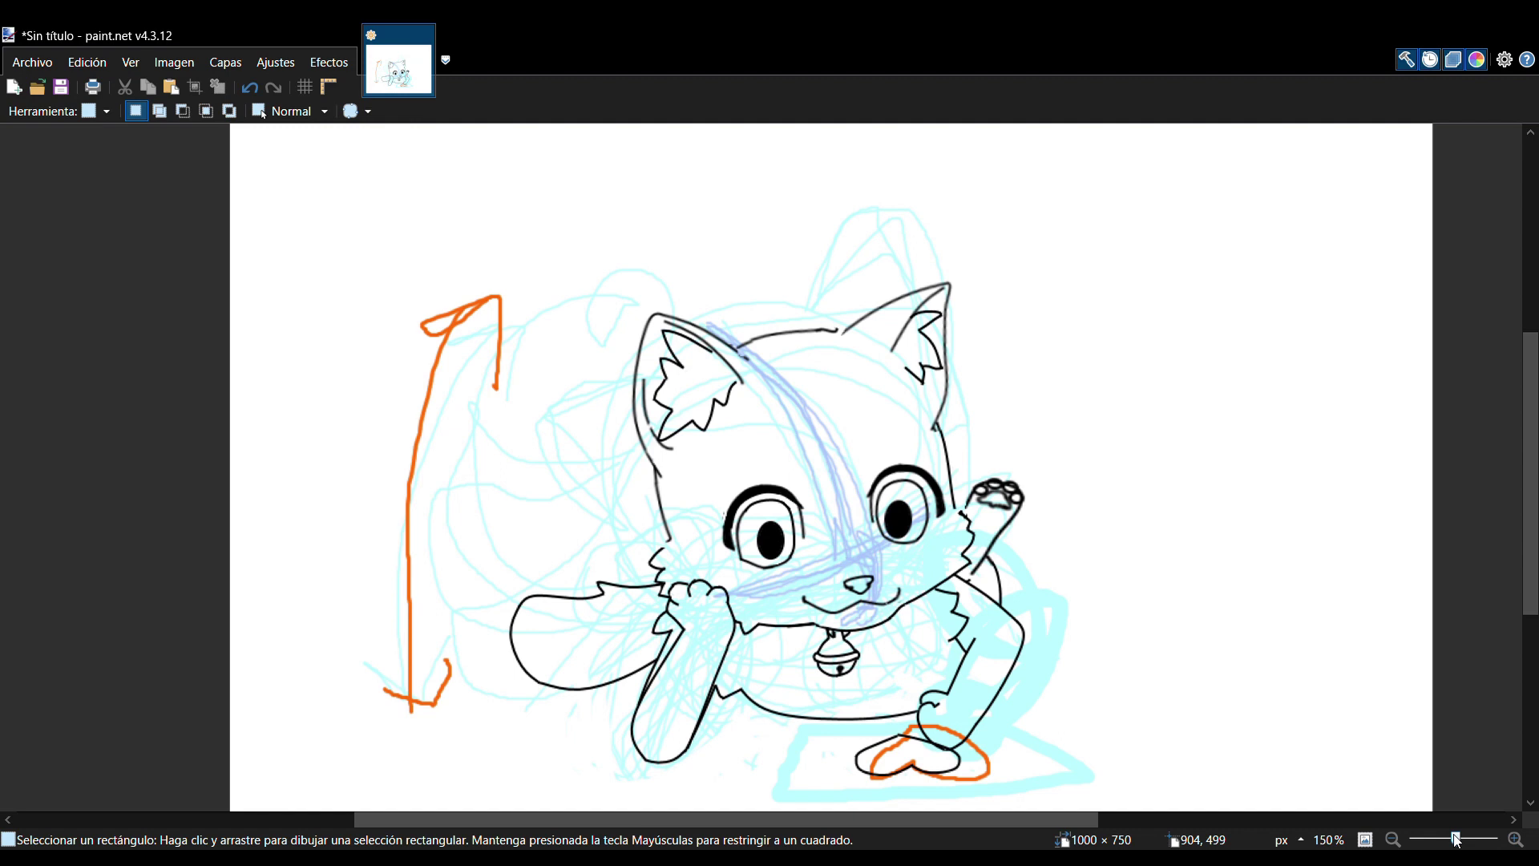
{"action": "key", "text": "s"}
{"action": "left_click_drag", "start_coordinate": [966, 706], "coordinate": [968, 704]}
{"action": "key", "text": "m"}
{"action": "left_click_drag", "start_coordinate": [933, 652], "coordinate": [968, 656]}
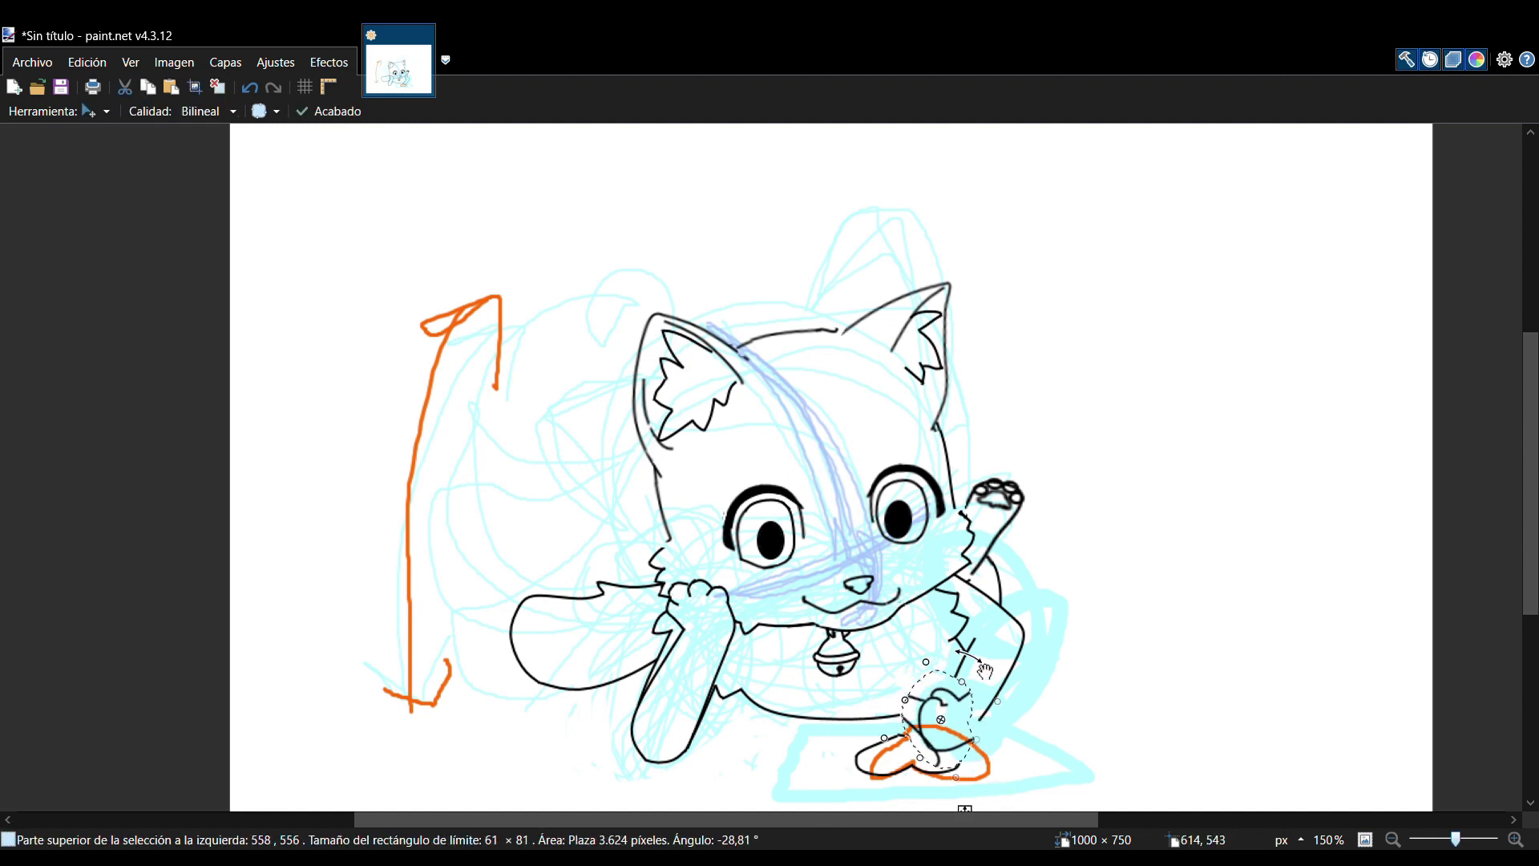
{"action": "left_click_drag", "start_coordinate": [987, 669], "coordinate": [997, 683]}
{"action": "left_click_drag", "start_coordinate": [973, 735], "coordinate": [1181, 497]}
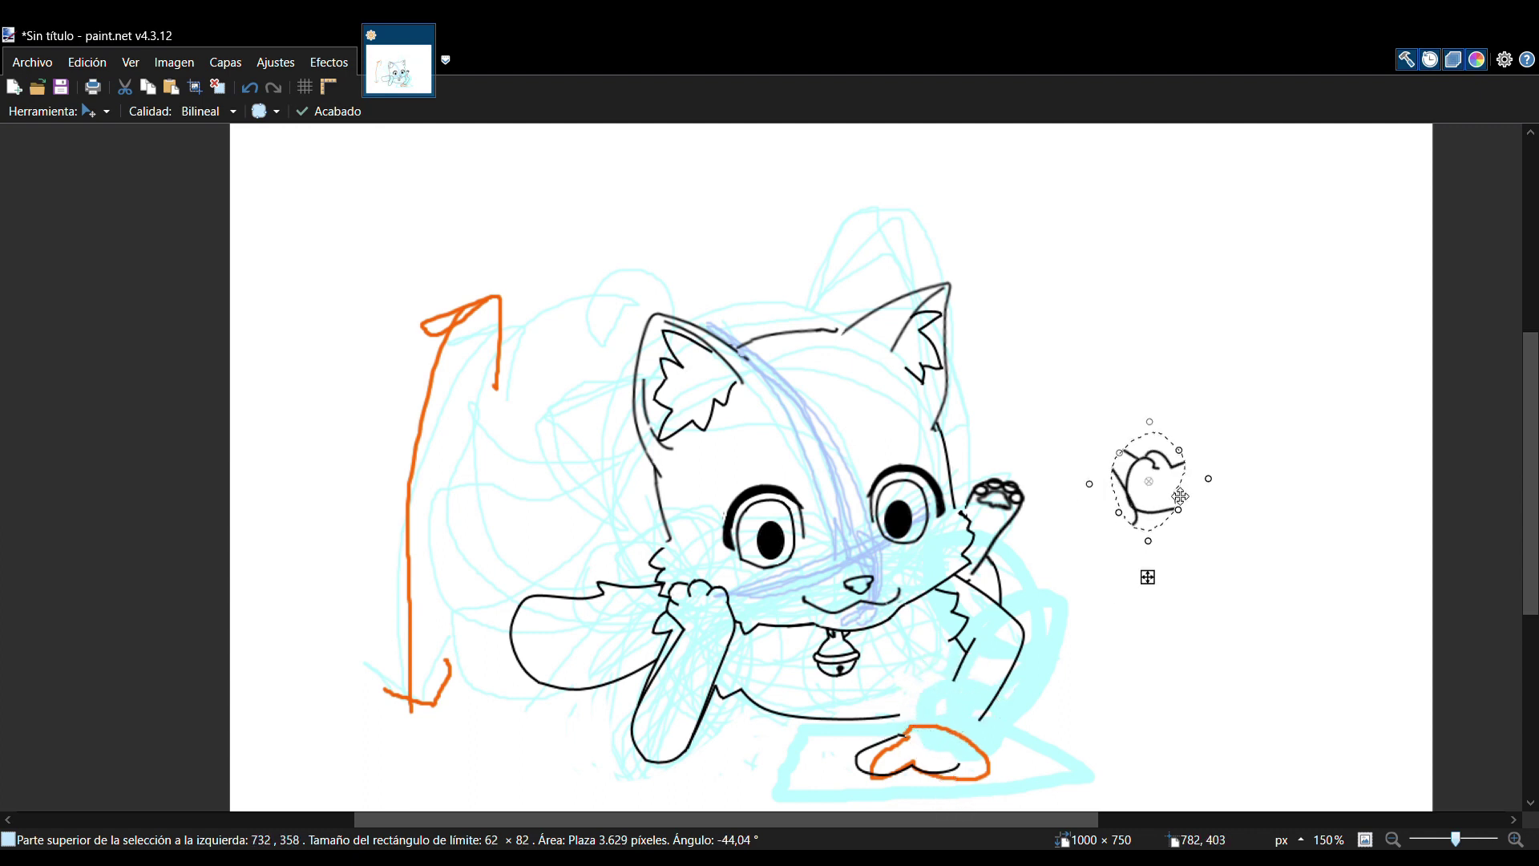
{"action": "scroll", "coordinate": [1181, 497], "scroll_direction": "up", "scroll_amount": 2, "text": "ctrl"}
{"action": "scroll", "coordinate": [816, 517], "scroll_direction": "down", "scroll_amount": 5}
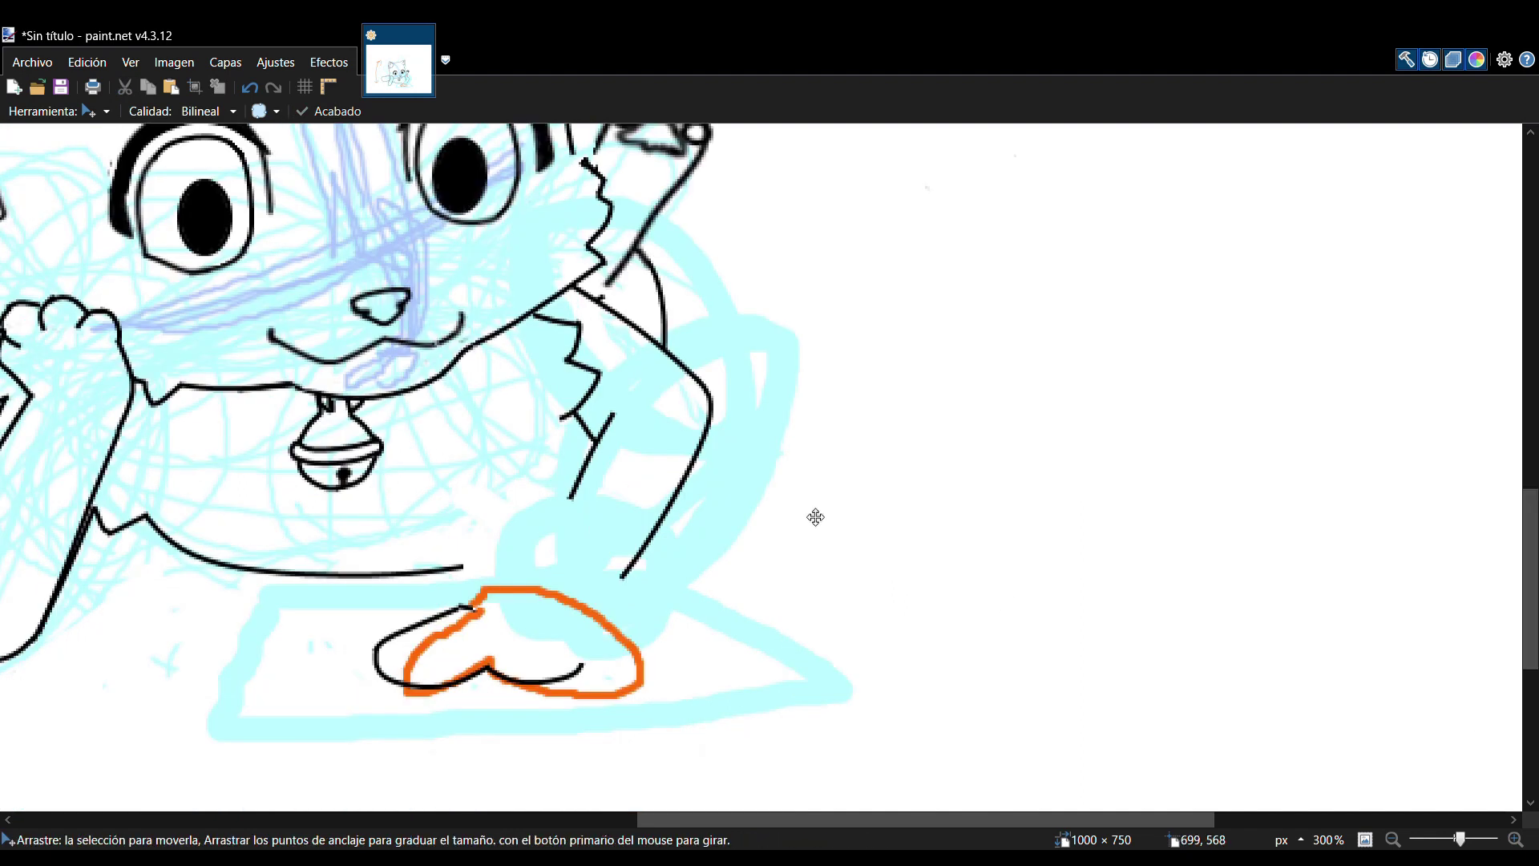
{"action": "scroll", "coordinate": [959, 503], "scroll_direction": "up", "scroll_amount": 3}
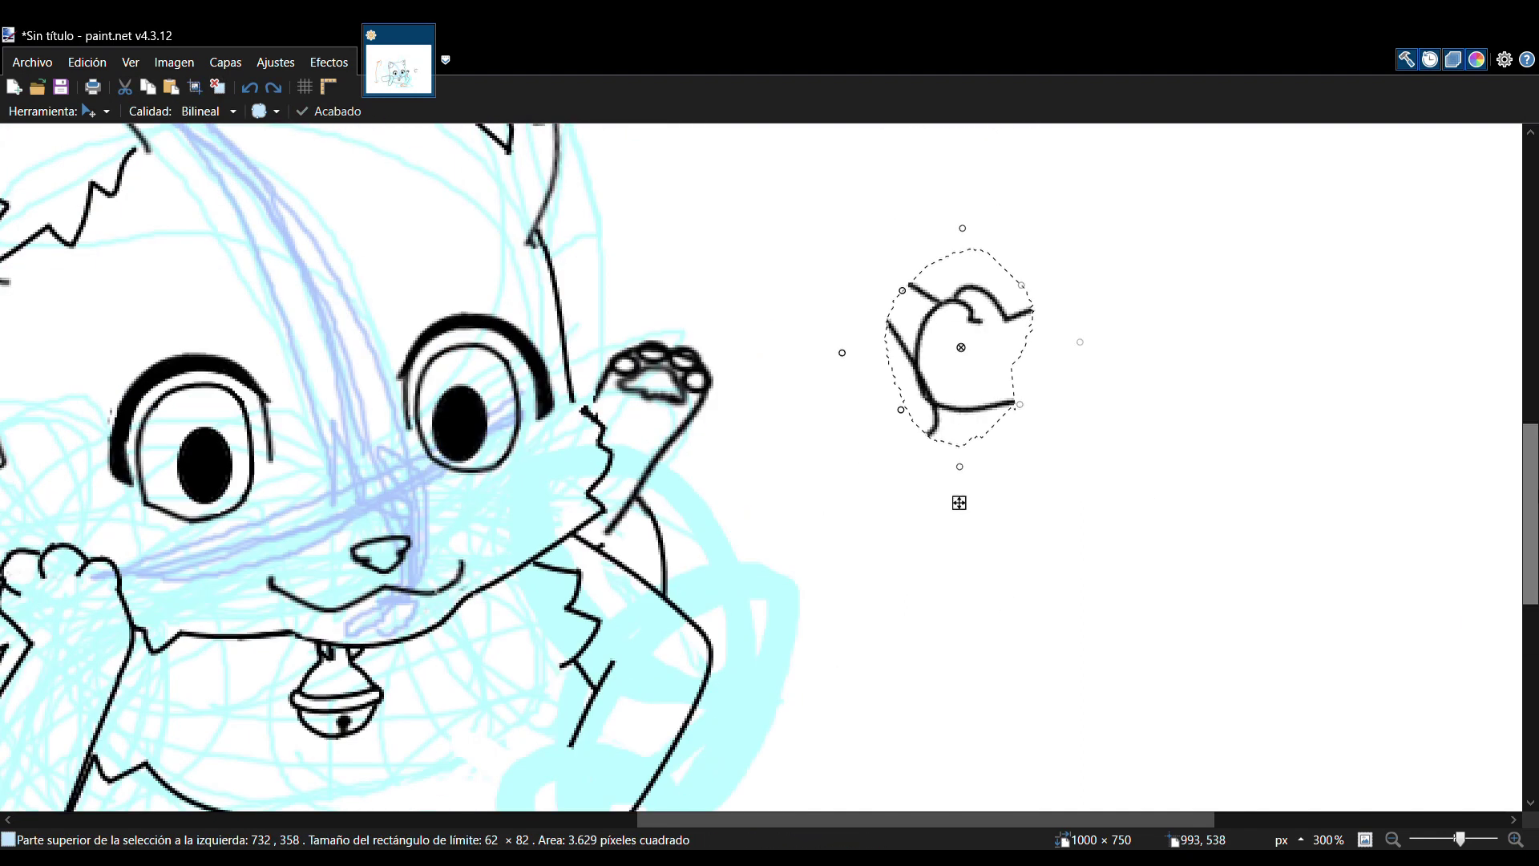
- Slightly adjust the rotation of the paw on the blank canvas and clear the selection
{"action": "left_click_drag", "start_coordinate": [1021, 246], "coordinate": [1028, 250]}
{"action": "key", "text": "s"}
{"action": "left_click", "coordinate": [709, 245]}
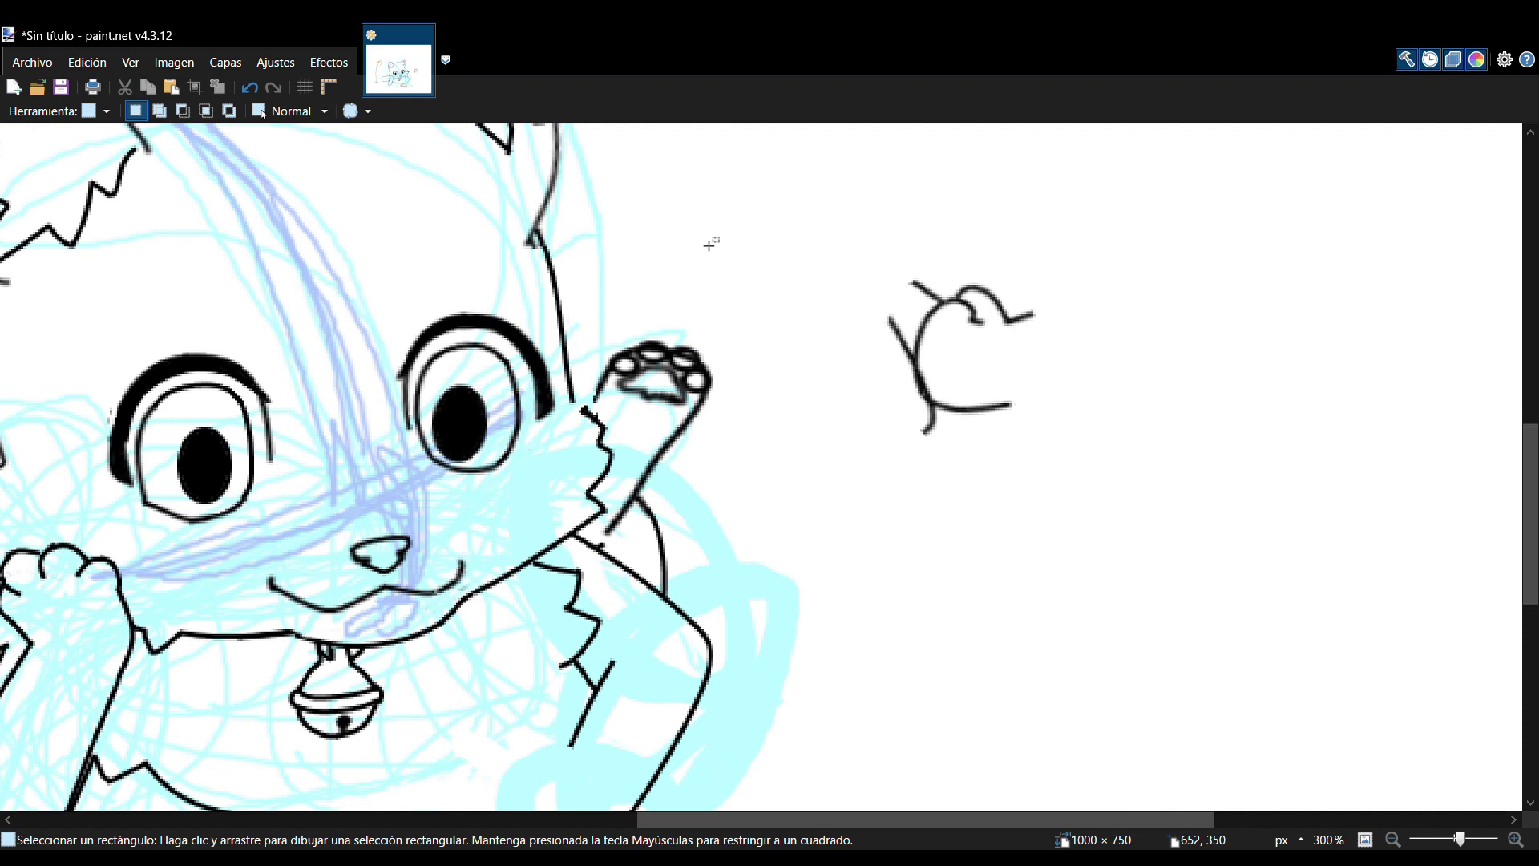
- Draw a short curved crease for the uppermost toe of the detached paw and erase the excess line
{"action": "left_click", "coordinate": [28, 344]}
{"action": "left_click", "coordinate": [1516, 840]}
{"action": "left_click_drag", "start_coordinate": [1009, 820], "coordinate": [1085, 819]}
{"action": "left_click_drag", "start_coordinate": [1530, 525], "coordinate": [1530, 476]}
{"action": "mouse_move", "coordinate": [848, 455]}
{"action": "left_mouse_down"}
{"action": "mouse_move", "coordinate": [883, 532]}
{"action": "mouse_move", "coordinate": [867, 534]}
{"action": "left_mouse_up"}
{"action": "mouse_move", "coordinate": [857, 507]}
{"action": "left_mouse_down"}
{"action": "mouse_move", "coordinate": [811, 478]}
{"action": "mouse_move", "coordinate": [806, 505]}
{"action": "left_mouse_up"}
{"action": "key", "text": "e"}
{"action": "key", "text": "o"}
- Draw the middle toe of the detached paw as a bulging curve along its outer edge
{"action": "left_click_drag", "start_coordinate": [830, 602], "coordinate": [839, 481]}
{"action": "left_click_drag", "start_coordinate": [834, 562], "coordinate": [796, 565]}
{"action": "mouse_move", "coordinate": [836, 523]}
{"action": "left_mouse_down"}
{"action": "mouse_move", "coordinate": [808, 500]}
{"action": "mouse_move", "coordinate": [840, 483]}
{"action": "left_mouse_up"}
{"action": "left_click_drag", "start_coordinate": [831, 601], "coordinate": [825, 599]}
{"action": "left_click_drag", "start_coordinate": [808, 500], "coordinate": [799, 503]}
{"action": "left_click_drag", "start_coordinate": [795, 565], "coordinate": [790, 570]}
- Draw a curved outline for the lowest toe and touch up the paw's toes with the brush
{"action": "left_click_drag", "start_coordinate": [839, 697], "coordinate": [798, 593]}
{"action": "mouse_move", "coordinate": [825, 664]}
{"action": "left_mouse_down"}
{"action": "mouse_move", "coordinate": [798, 676]}
{"action": "mouse_move", "coordinate": [784, 627]}
{"action": "mouse_move", "coordinate": [802, 672]}
{"action": "left_mouse_up"}
{"action": "left_click_drag", "start_coordinate": [839, 698], "coordinate": [844, 694]}
{"action": "left_click", "coordinate": [1014, 680]}
{"action": "left_click", "coordinate": [24, 287]}
{"action": "left_click_drag", "start_coordinate": [963, 432], "coordinate": [973, 439]}
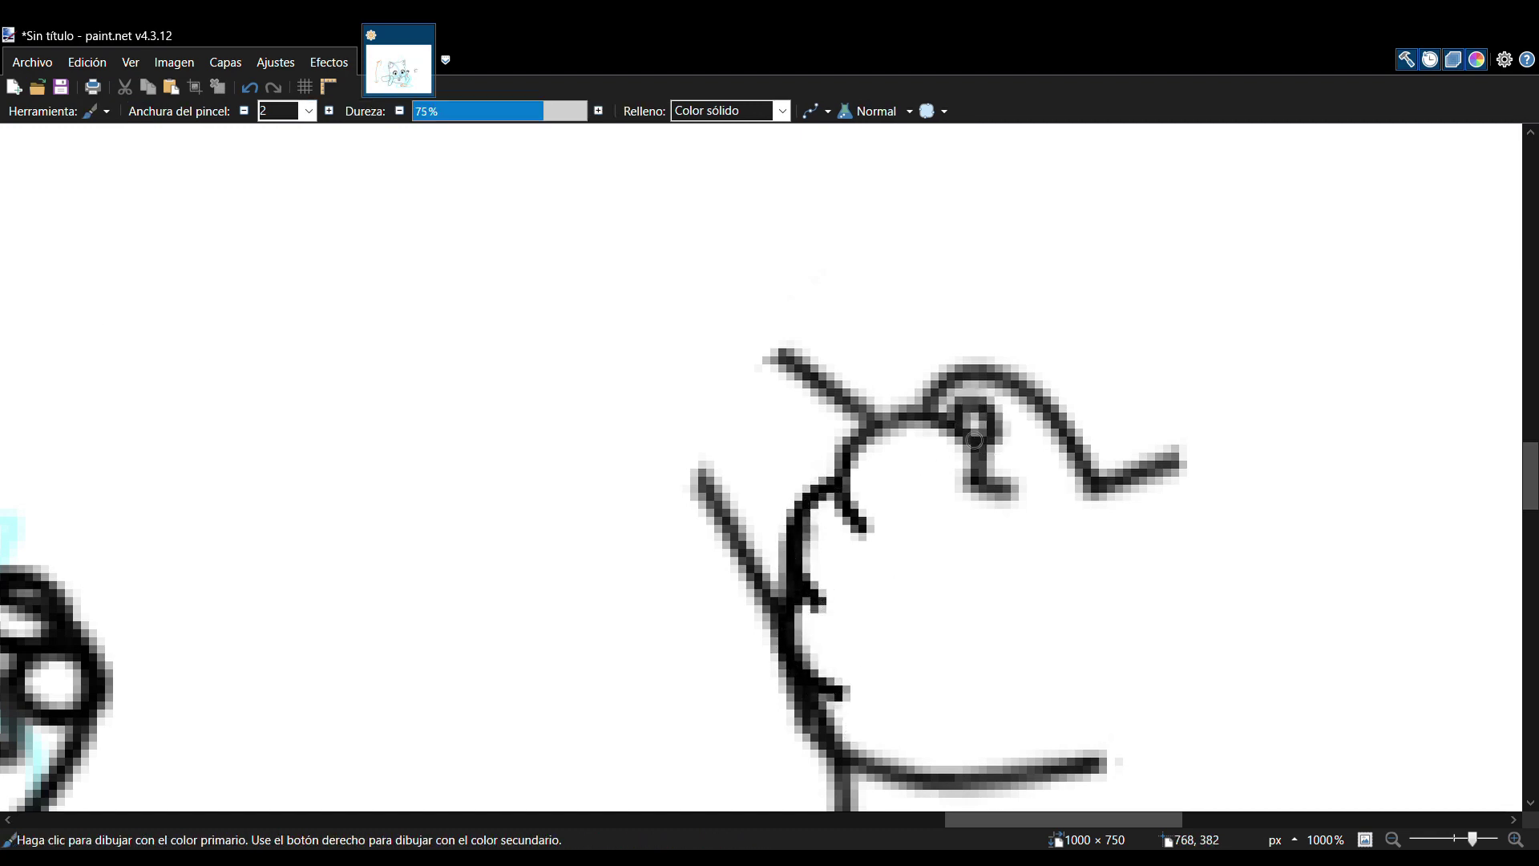
- Redraw the detached paw's lower outline as a smooth curve from the lowest toe to the wrist
{"action": "scroll", "coordinate": [1431, 390], "scroll_direction": "down", "scroll_amount": 1}
{"action": "left_click", "coordinate": [48, 287]}
{"action": "mouse_move", "coordinate": [820, 594]}
{"action": "left_mouse_down"}
{"action": "mouse_move", "coordinate": [895, 654]}
{"action": "mouse_move", "coordinate": [1007, 666]}
{"action": "mouse_move", "coordinate": [969, 577]}
{"action": "mouse_move", "coordinate": [943, 643]}
{"action": "mouse_move", "coordinate": [809, 609]}
{"action": "mouse_move", "coordinate": [890, 645]}
{"action": "mouse_move", "coordinate": [878, 670]}
{"action": "left_mouse_up"}
{"action": "key", "text": "o"}
{"action": "left_click_drag", "start_coordinate": [878, 672], "coordinate": [999, 663]}
{"action": "left_click_drag", "start_coordinate": [921, 669], "coordinate": [1136, 607]}
{"action": "left_click_drag", "start_coordinate": [1044, 644], "coordinate": [1047, 651]}
{"action": "left_click_drag", "start_coordinate": [1091, 627], "coordinate": [1096, 616]}
{"action": "left_click", "coordinate": [1233, 539]}
- Try a curved line about 32 px long inside the paw, behind the toes
{"action": "left_click_drag", "start_coordinate": [951, 405], "coordinate": [919, 639]}
{"action": "left_click_drag", "start_coordinate": [940, 483], "coordinate": [900, 465]}
{"action": "left_click_drag", "start_coordinate": [930, 561], "coordinate": [890, 566]}
{"action": "left_click_drag", "start_coordinate": [919, 639], "coordinate": [897, 636]}
{"action": "left_click_drag", "start_coordinate": [900, 464], "coordinate": [913, 452]}
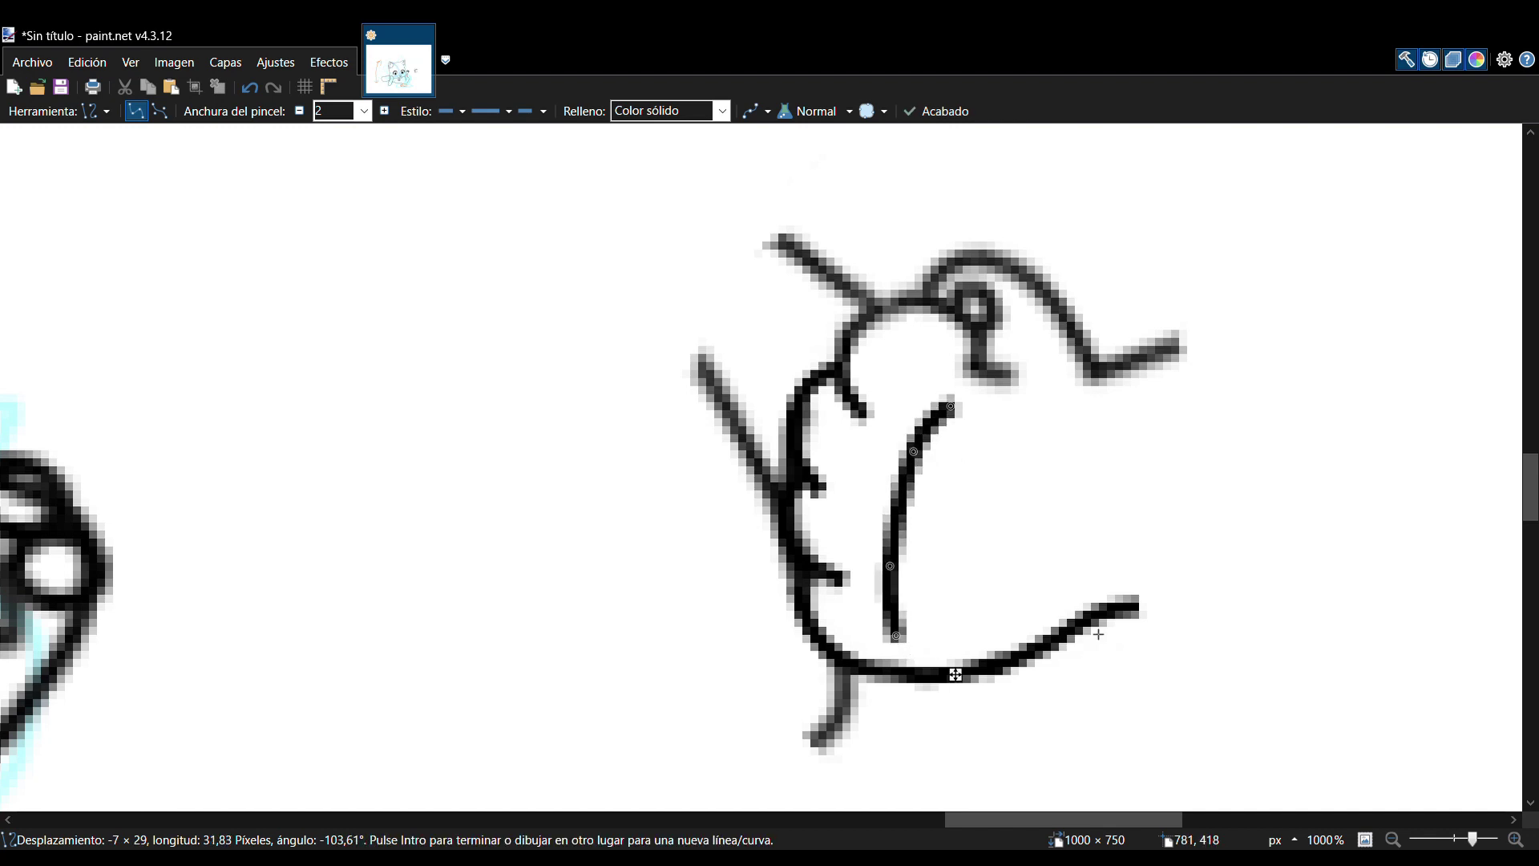
- Lasso-select the lower toes of the detached paw, adjust their position slightly, and clear the selection
{"action": "left_click", "coordinate": [17, 176]}
{"action": "left_click_drag", "start_coordinate": [798, 477], "coordinate": [808, 651]}
{"action": "mouse_move", "coordinate": [892, 652]}
{"action": "left_mouse_down"}
{"action": "mouse_move", "coordinate": [782, 517]}
{"action": "mouse_move", "coordinate": [898, 682]}
{"action": "left_mouse_up"}
{"action": "left_click", "coordinate": [39, 155]}
{"action": "left_click_drag", "start_coordinate": [772, 579], "coordinate": [763, 579]}
{"action": "left_click_drag", "start_coordinate": [754, 666], "coordinate": [748, 661]}
{"action": "left_click_drag", "start_coordinate": [819, 585], "coordinate": [821, 577]}
{"action": "key", "text": "ctrl+d"}
- Brush closed the gap in the paw's lower outline and erase the curve inside the paw
{"action": "key", "text": "b"}
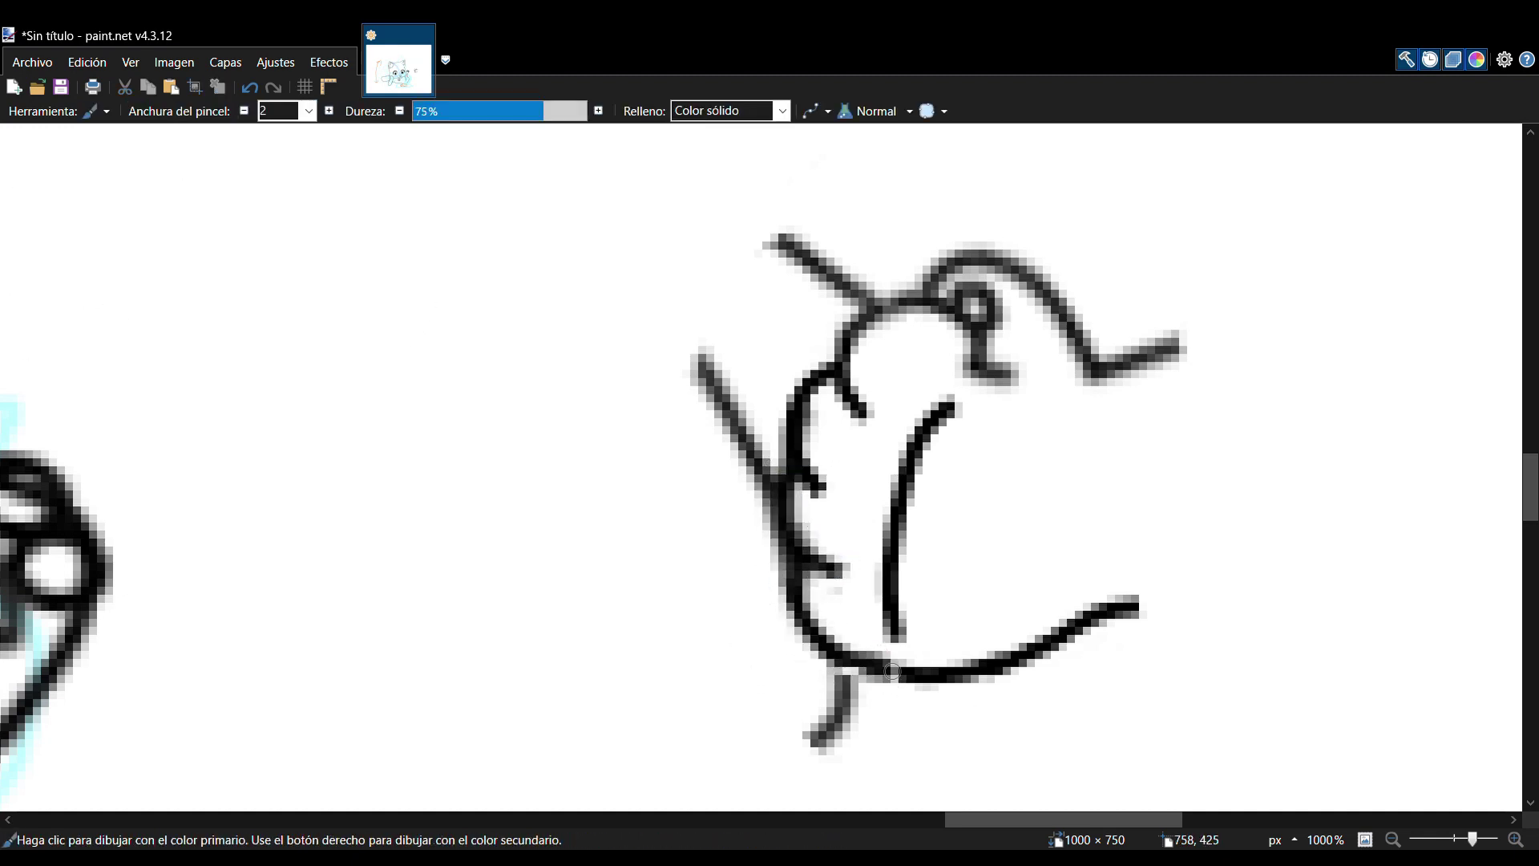
{"action": "key", "text": "e"}
{"action": "mouse_move", "coordinate": [894, 640]}
{"action": "left_mouse_down"}
{"action": "mouse_move", "coordinate": [921, 442]}
{"action": "mouse_move", "coordinate": [901, 417]}
{"action": "left_mouse_up"}
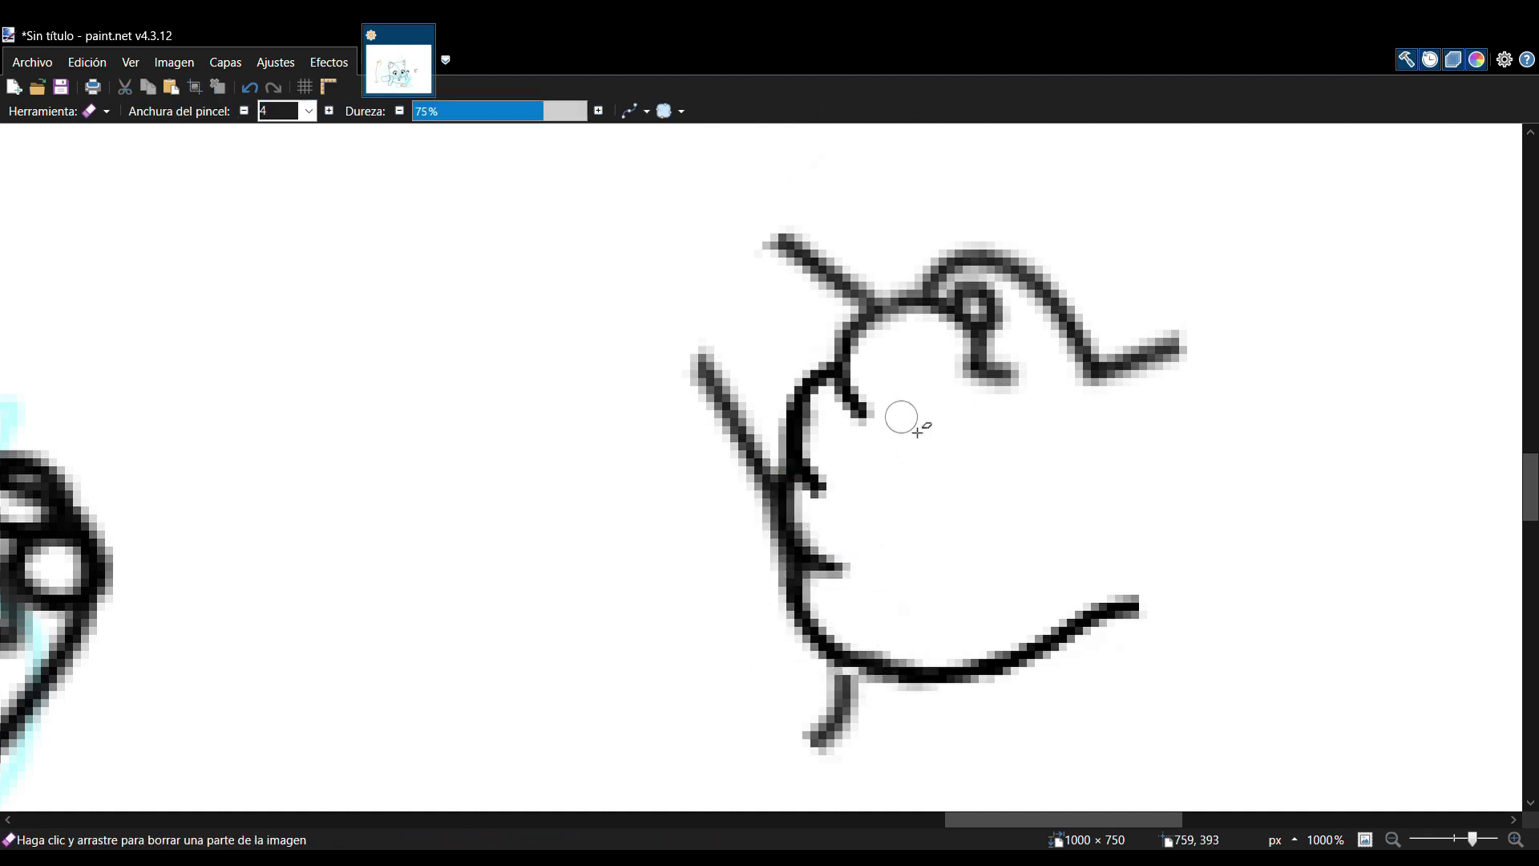
- Show the rulers and redraw the lowest toe crease as a curve about 10 px long
{"action": "key", "text": "o"}
{"action": "key", "text": "ctrl+r"}
{"action": "mouse_move", "coordinate": [791, 551]}
{"action": "left_mouse_down"}
{"action": "mouse_move", "coordinate": [847, 590]}
{"action": "mouse_move", "coordinate": [822, 587]}
{"action": "left_mouse_up"}
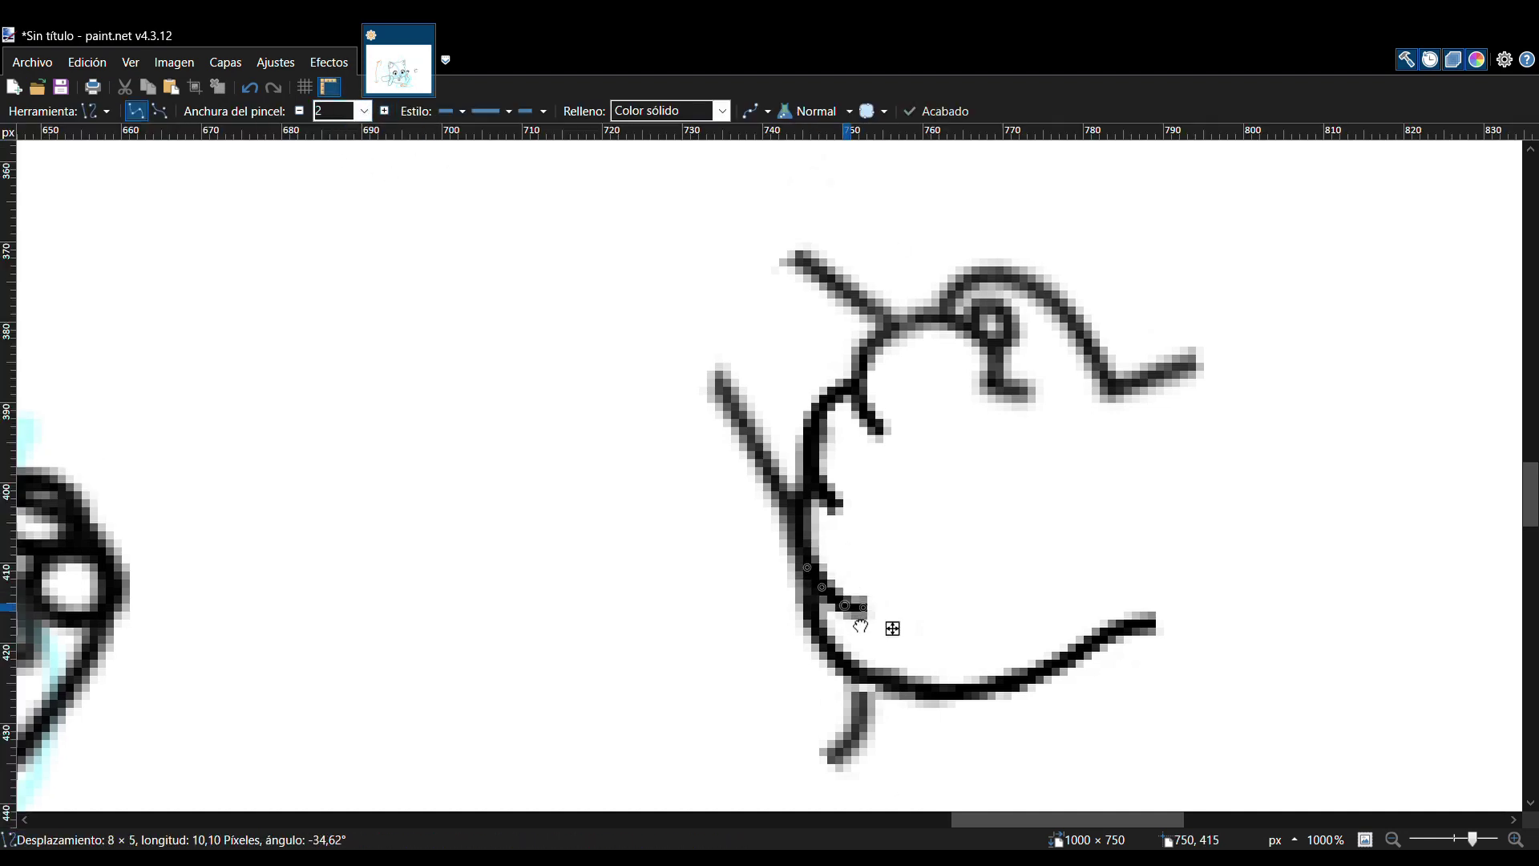
{"action": "left_click", "coordinate": [647, 473]}
- Lasso-select the redrawn paw, move it back to the end of the lowered front leg, and clear the selection
{"action": "key", "text": "s"}
{"action": "key", "text": "s"}
{"action": "left_click_drag", "start_coordinate": [1112, 367], "coordinate": [795, 540]}
{"action": "mouse_move", "coordinate": [1163, 645]}
{"action": "left_mouse_down"}
{"action": "mouse_move", "coordinate": [913, 706]}
{"action": "mouse_move", "coordinate": [806, 394]}
{"action": "mouse_move", "coordinate": [1143, 395]}
{"action": "mouse_move", "coordinate": [789, 557]}
{"action": "mouse_move", "coordinate": [904, 527]}
{"action": "mouse_move", "coordinate": [1116, 415]}
{"action": "left_mouse_up"}
{"action": "key", "text": "m"}
{"action": "key", "text": "ctrl+minus"}
{"action": "key", "text": "ctrl+minus"}
{"action": "key", "text": "ctrl+minus"}
{"action": "key", "text": "ctrl+minus"}
{"action": "key", "text": "ctrl+minus"}
{"action": "scroll", "coordinate": [807, 401], "scroll_direction": "down", "scroll_amount": 3}
{"action": "mouse_move", "coordinate": [806, 269]}
{"action": "left_mouse_down"}
{"action": "mouse_move", "coordinate": [585, 530]}
{"action": "mouse_move", "coordinate": [553, 594]}
{"action": "mouse_move", "coordinate": [487, 582]}
{"action": "mouse_move", "coordinate": [574, 564]}
{"action": "mouse_move", "coordinate": [553, 574]}
{"action": "mouse_move", "coordinate": [565, 551]}
{"action": "mouse_move", "coordinate": [531, 552]}
{"action": "left_mouse_up"}
{"action": "scroll", "coordinate": [586, 530], "scroll_direction": "down", "scroll_amount": 4}
{"action": "scroll", "coordinate": [569, 561], "scroll_direction": "left", "scroll_amount": 4}
{"action": "key", "text": "ctrl+d"}
- Erase the old forearm lines and draw a curved upper edge from the lowered paw toward the chest fur
{"action": "key", "text": "e"}
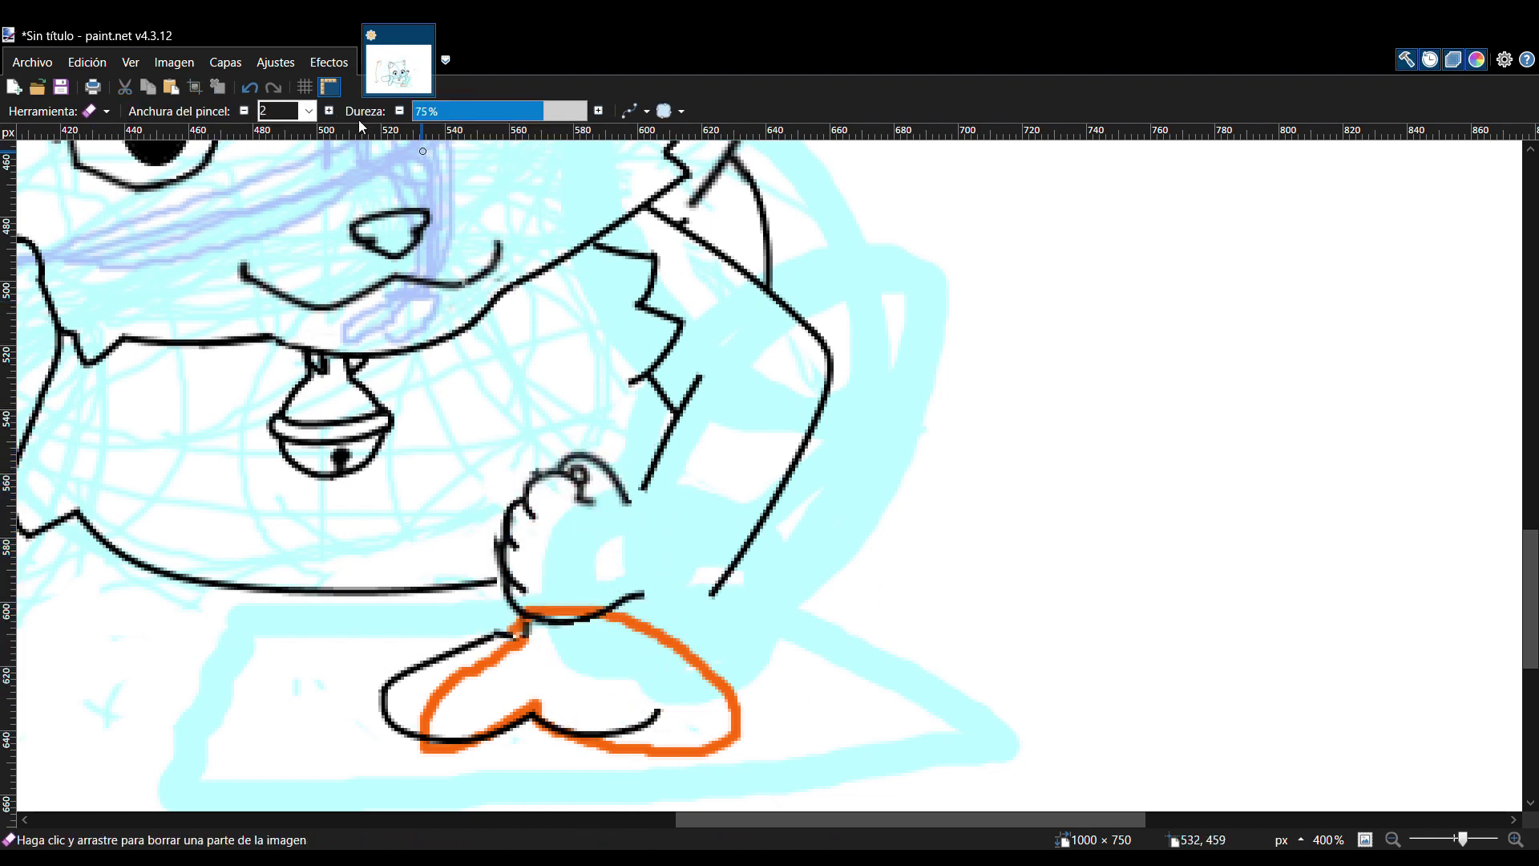
{"action": "key", "text": "o"}
{"action": "mouse_move", "coordinate": [620, 490]}
{"action": "left_mouse_down"}
{"action": "mouse_move", "coordinate": [723, 374]}
{"action": "mouse_move", "coordinate": [682, 405]}
{"action": "left_mouse_up"}
{"action": "left_click", "coordinate": [897, 382]}
- Draw the lower edge of the forearm as a curve about 99 px long from the elbow to the paw
{"action": "left_click_drag", "start_coordinate": [831, 366], "coordinate": [630, 597]}
{"action": "left_click_drag", "start_coordinate": [763, 443], "coordinate": [802, 417]}
{"action": "left_click_drag", "start_coordinate": [697, 520], "coordinate": [695, 544]}
{"action": "left_click_drag", "start_coordinate": [803, 417], "coordinate": [812, 426]}
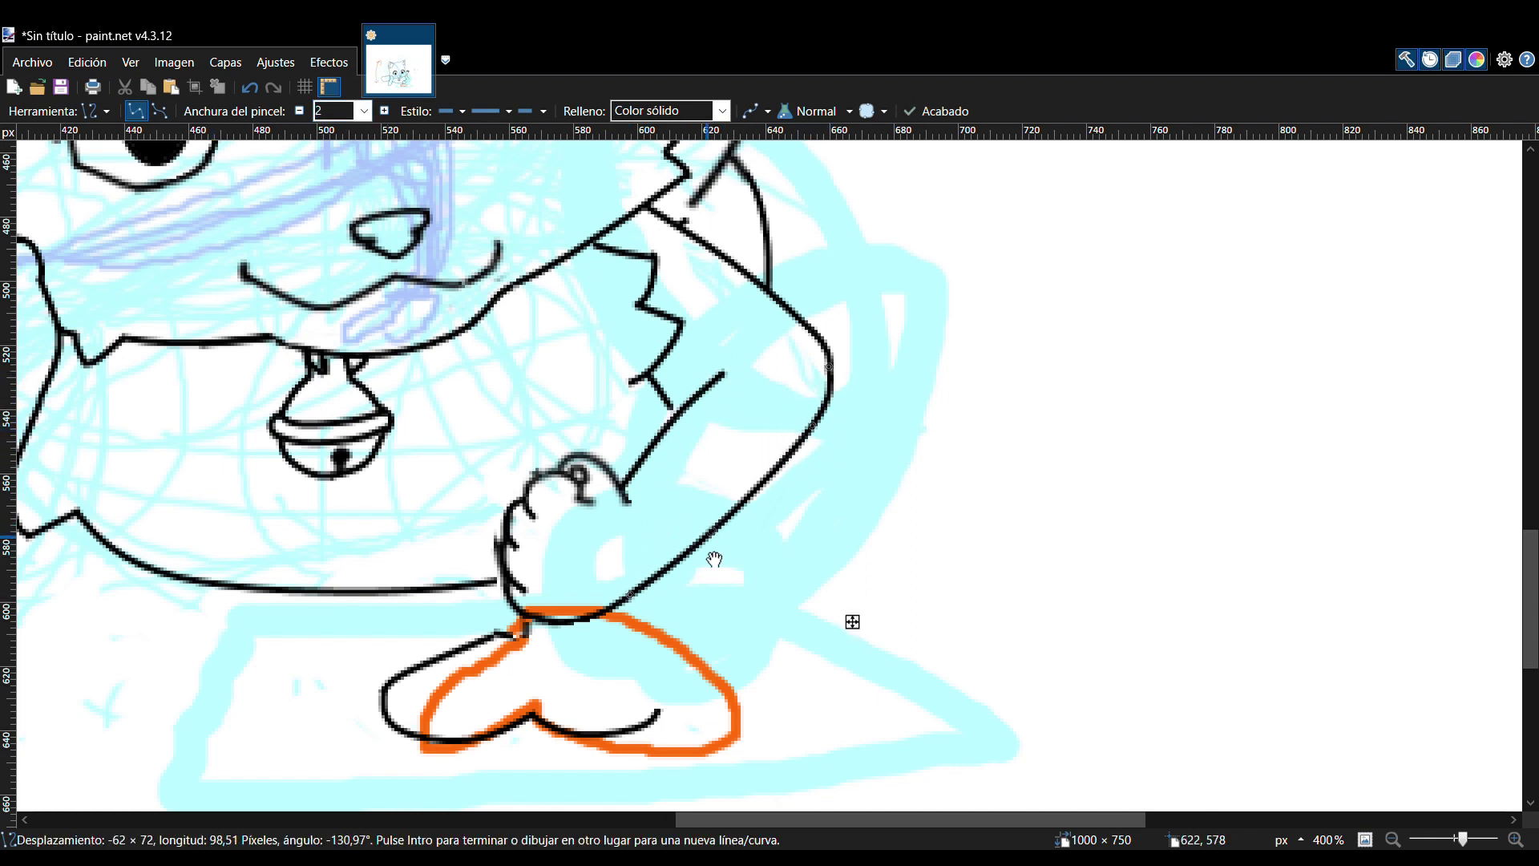
{"action": "key", "text": "Return"}
- Erase the old stub beside the chest fur and brush in a short line joining the fur to the forearm
{"action": "key", "text": "e"}
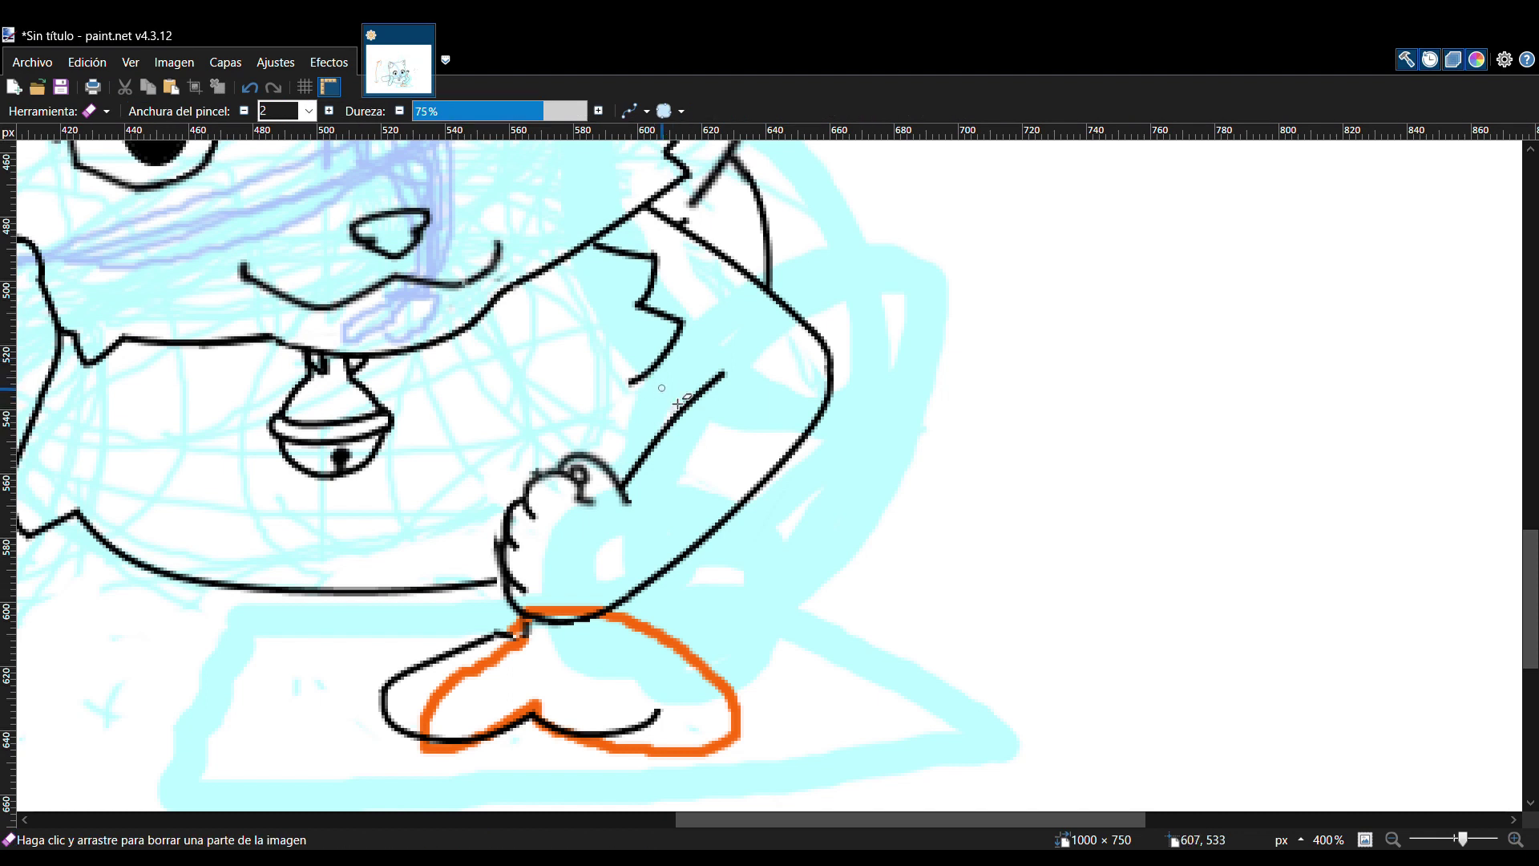
{"action": "key", "text": "ctrl+plus"}
{"action": "key", "text": "ctrl+plus"}
{"action": "key", "text": "ctrl+plus"}
{"action": "key", "text": "ctrl+plus"}
{"action": "left_click_drag", "start_coordinate": [483, 504], "coordinate": [486, 520]}
{"action": "scroll", "coordinate": [1314, 755], "scroll_direction": "up", "scroll_amount": 2}
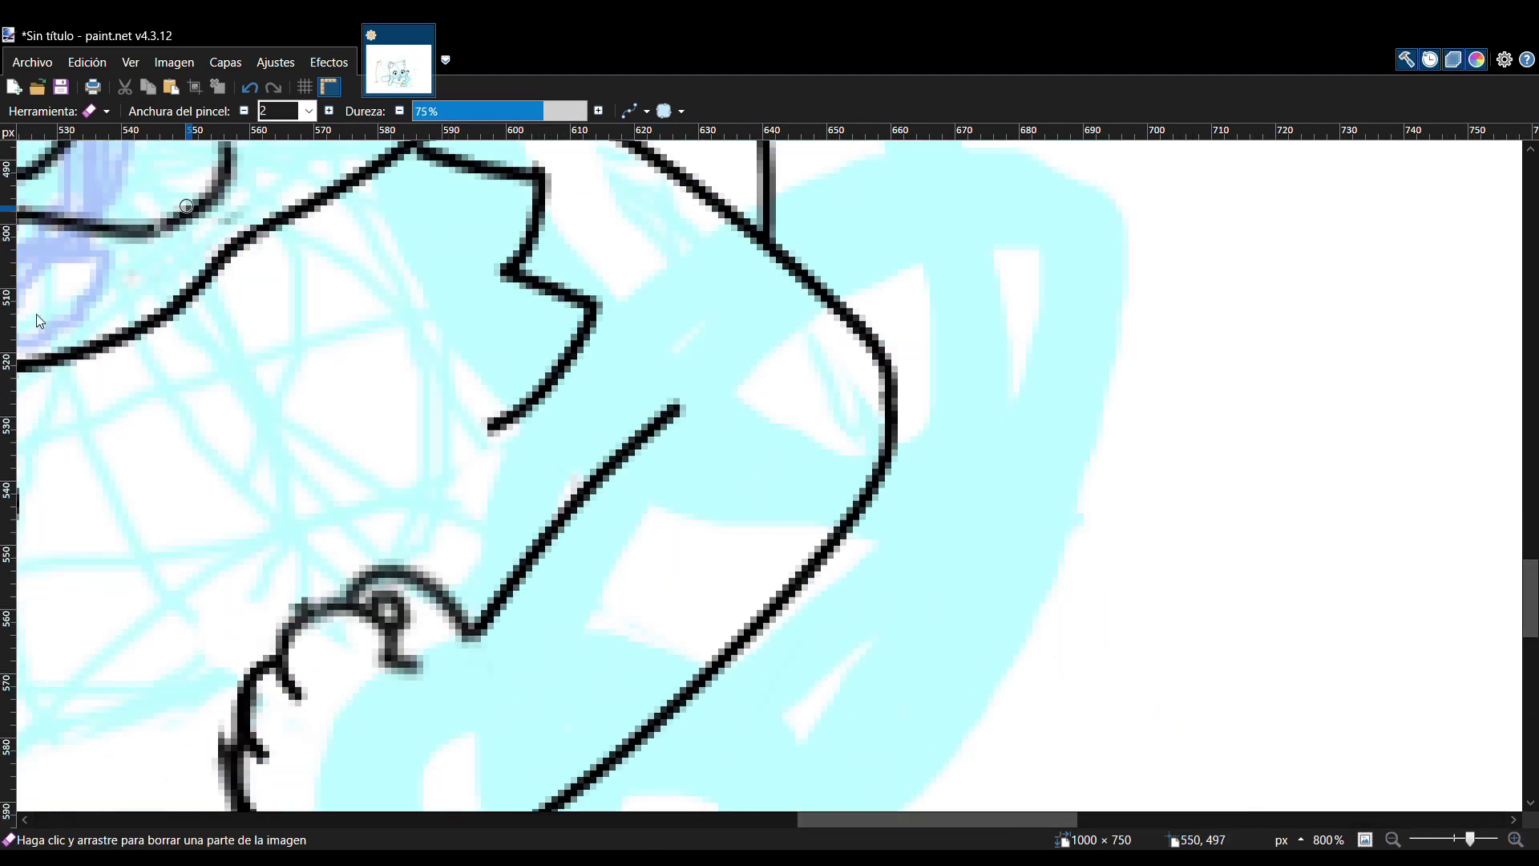
{"action": "key", "text": "b"}
{"action": "key", "text": "e"}
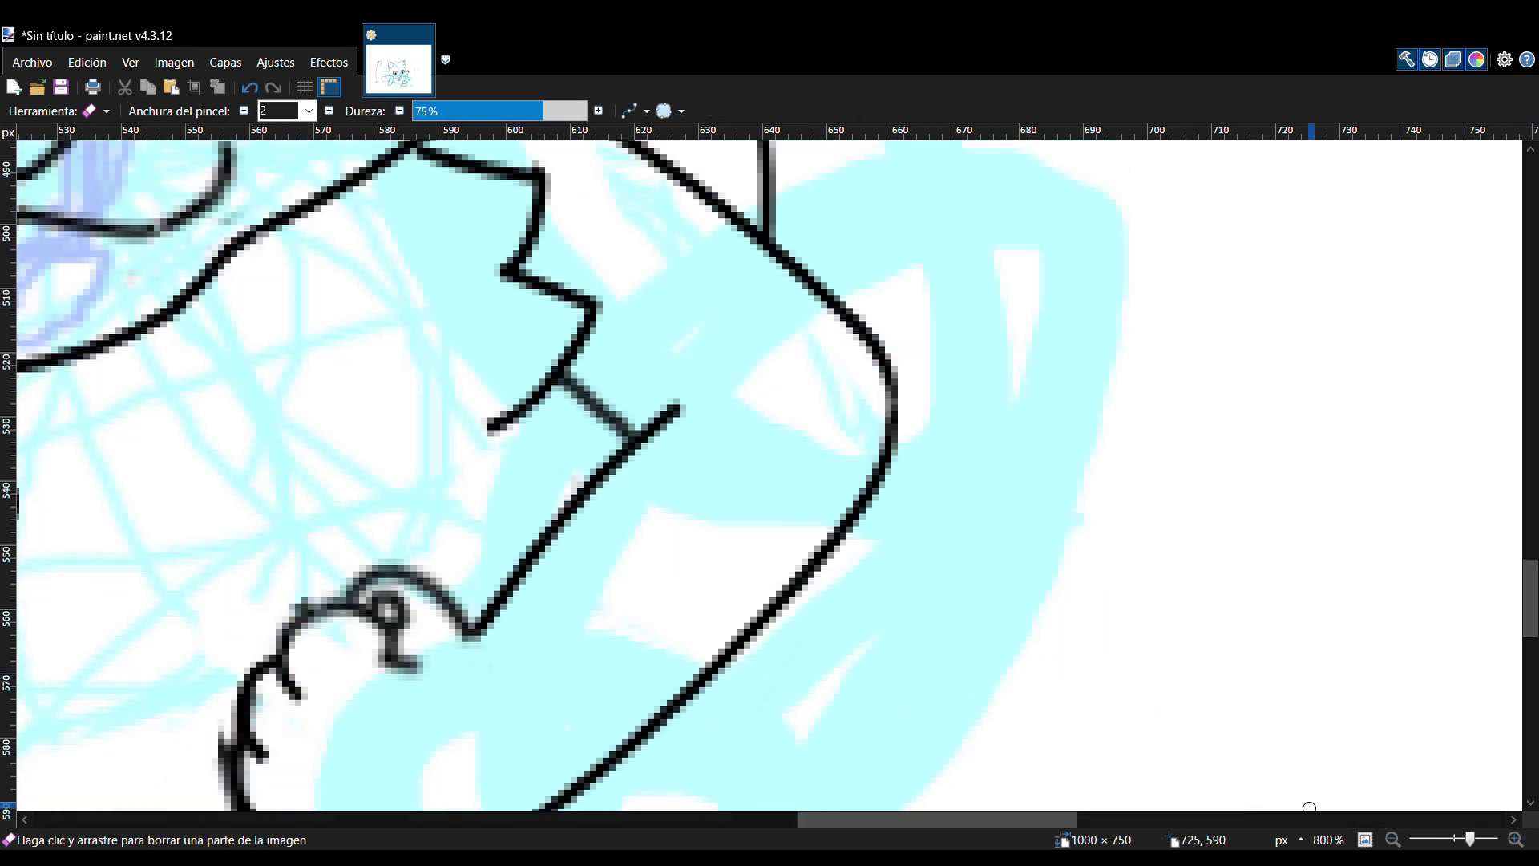
- Erase the stray marks along the outer toe outline of the lowered paw
{"action": "left_click", "coordinate": [1394, 839]}
{"action": "left_click_drag", "start_coordinate": [1529, 570], "coordinate": [1530, 553]}
{"action": "left_click_drag", "start_coordinate": [1454, 838], "coordinate": [1472, 839]}
{"action": "left_click_drag", "start_coordinate": [1529, 569], "coordinate": [1530, 625]}
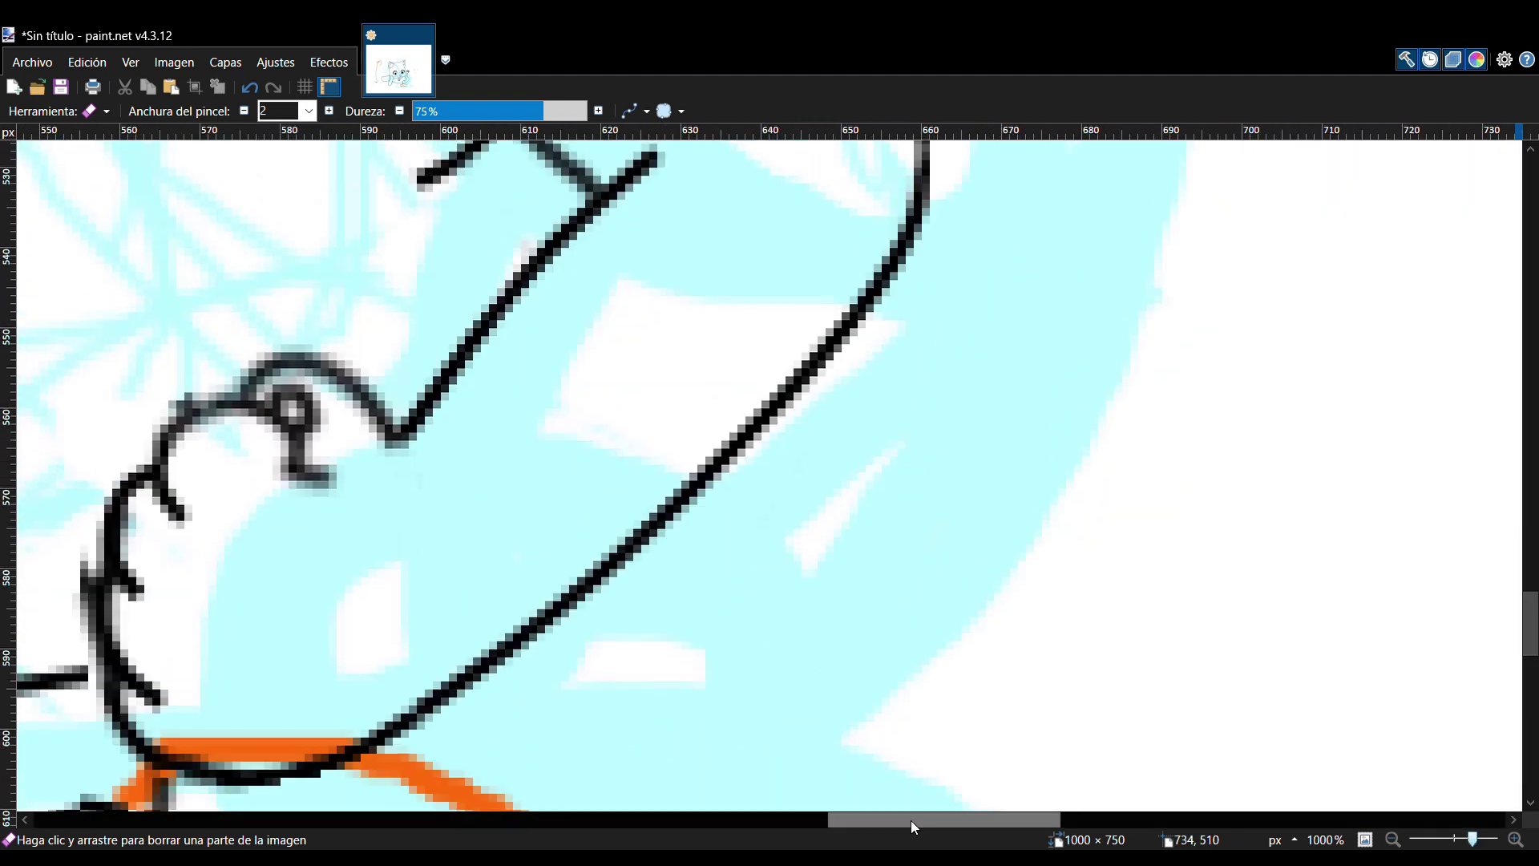
{"action": "left_click_drag", "start_coordinate": [911, 825], "coordinate": [845, 823]}
{"action": "left_click_drag", "start_coordinate": [514, 618], "coordinate": [511, 568]}
{"action": "left_click_drag", "start_coordinate": [602, 414], "coordinate": [629, 394]}
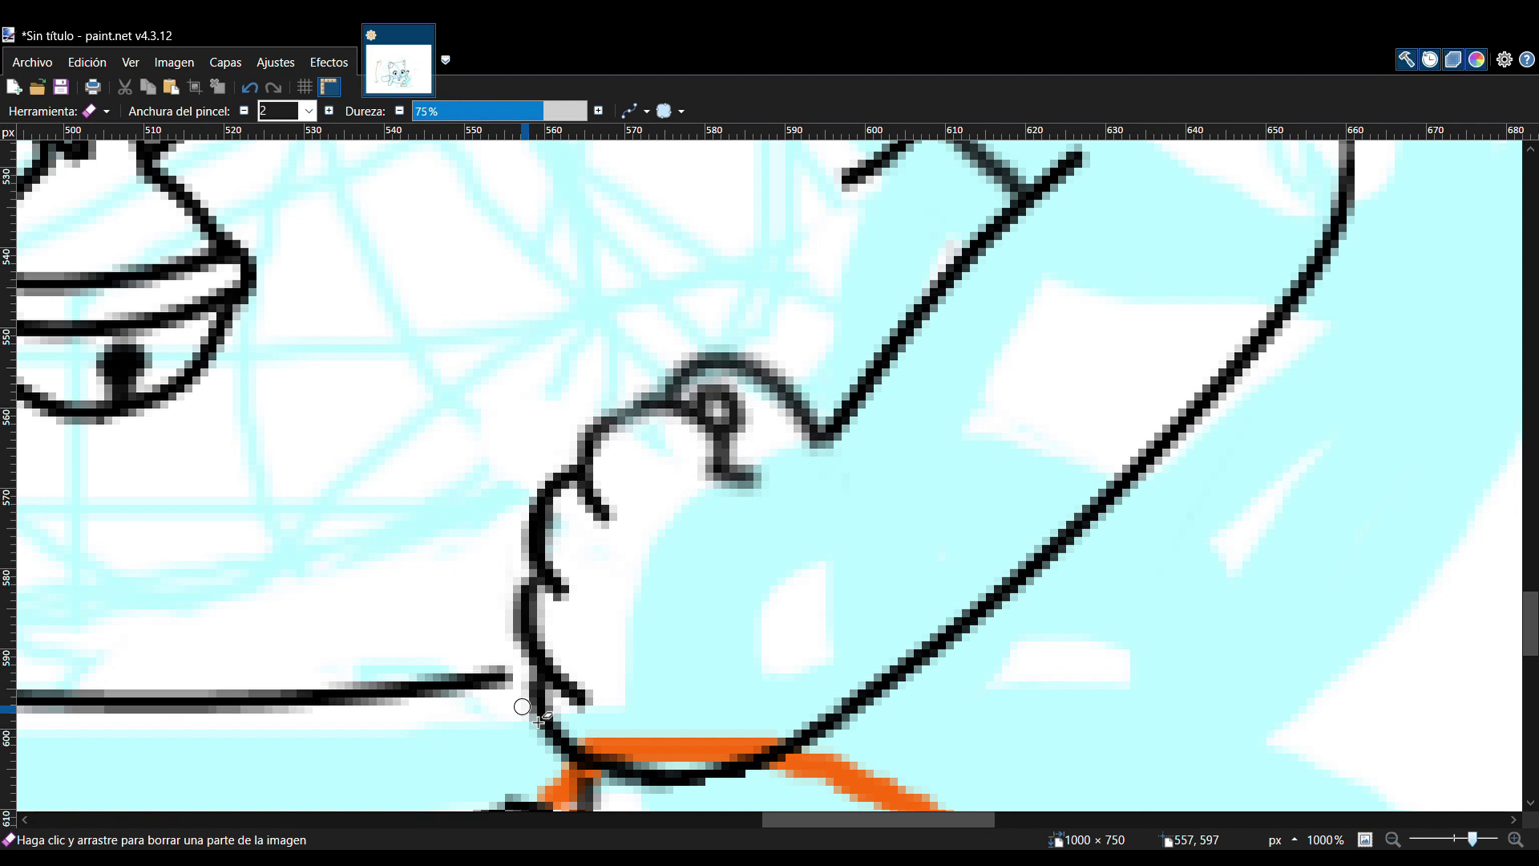
- Reshape the arm line below the cheek-supporting paw with the brush and eraser to form a small fur notch
{"action": "scroll", "coordinate": [1055, 639], "scroll_direction": "left", "scroll_amount": 6}
{"action": "key", "text": "b"}
{"action": "scroll", "coordinate": [844, 784], "scroll_direction": "left", "scroll_amount": 12}
{"action": "scroll", "coordinate": [722, 602], "scroll_direction": "up", "scroll_amount": 7}
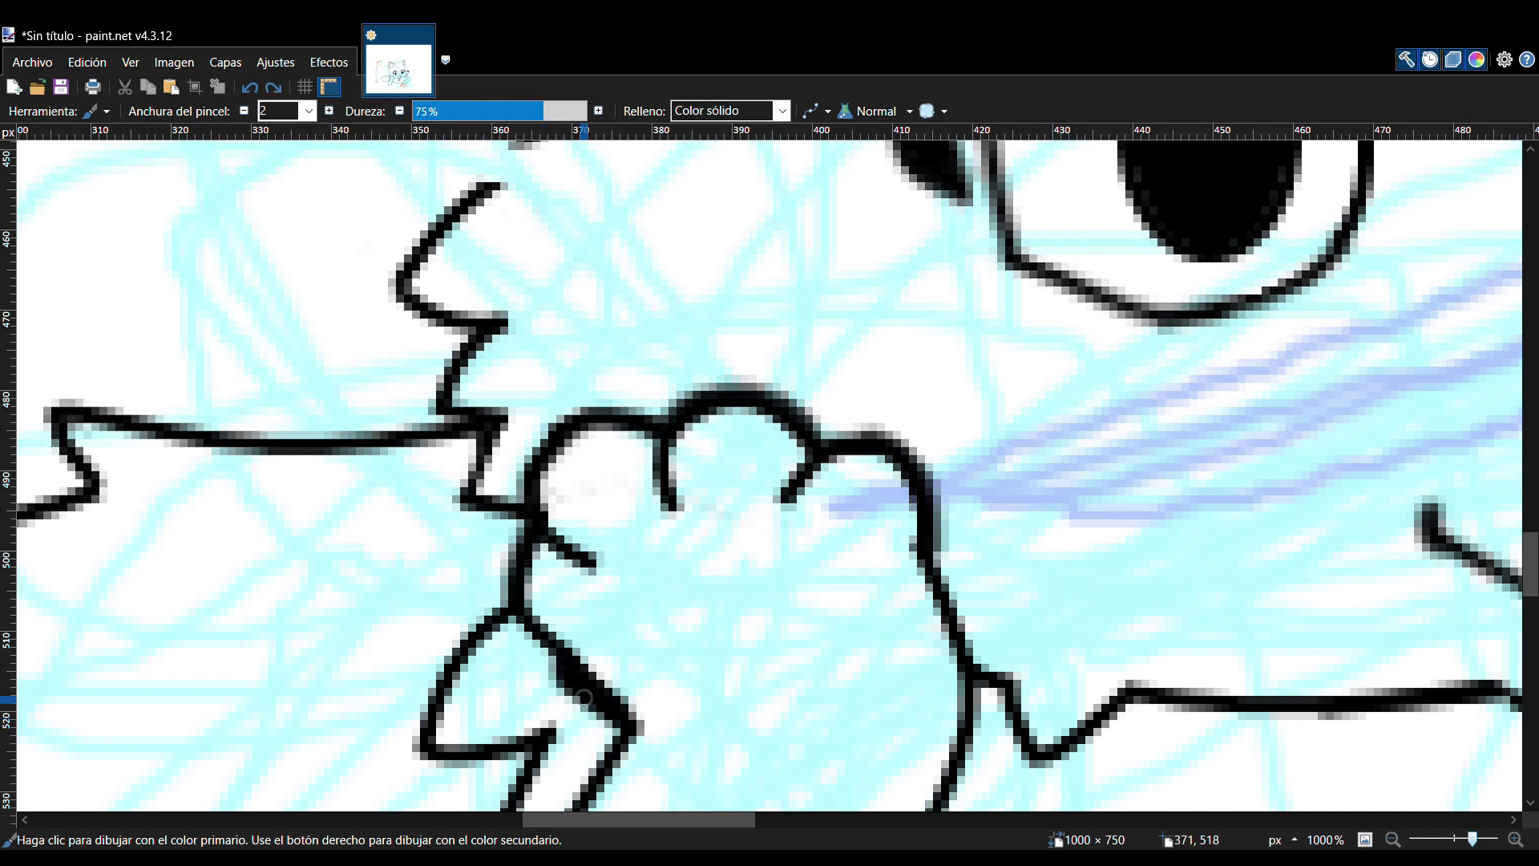
{"action": "key", "text": "e"}
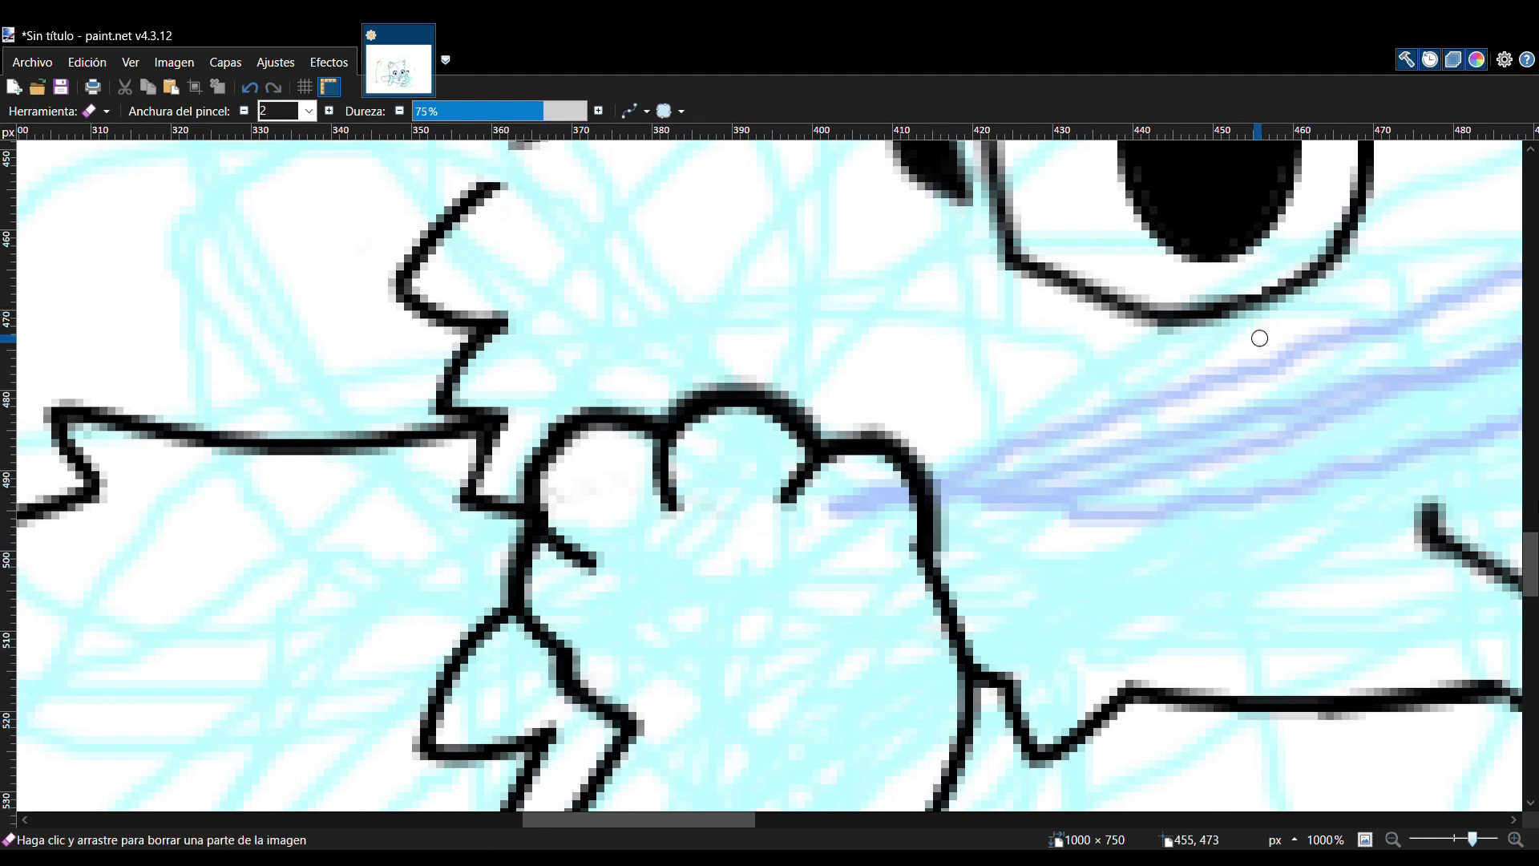
- Join the cheek outline to the cheek fur above the supporting paw and clean up the joint
{"action": "key", "text": "b"}
{"action": "scroll", "coordinate": [802, 361], "scroll_direction": "down", "scroll_amount": 4}
{"action": "scroll", "coordinate": [149, 274], "scroll_direction": "up", "scroll_amount": 5}
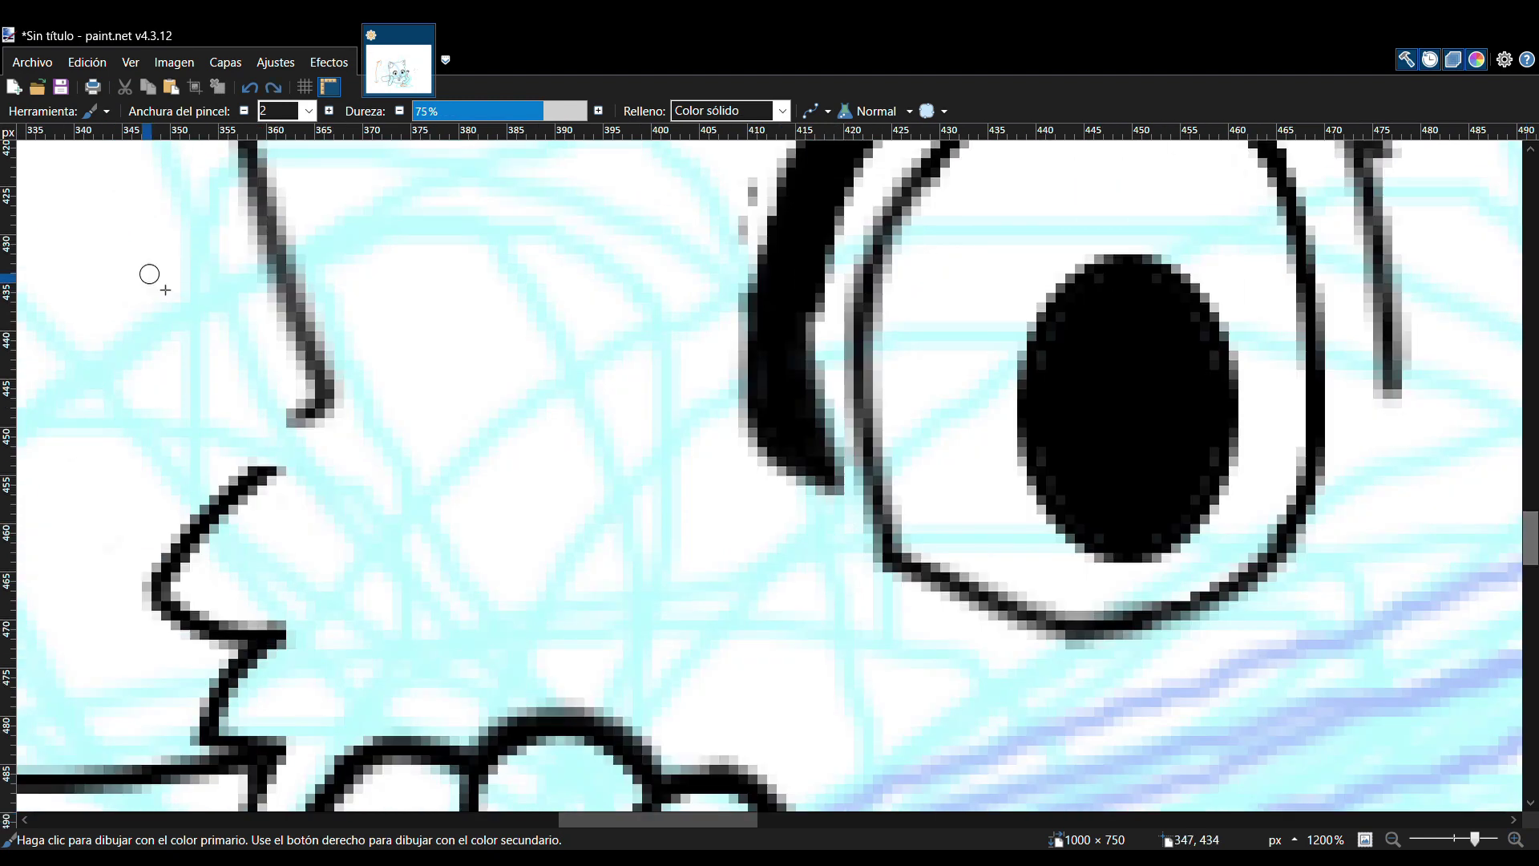
{"action": "key", "text": "e"}
{"action": "key", "text": "b"}
- Brush closed the gap in the left-side ear's inner line and join the ear to the top of the head
{"action": "scroll", "coordinate": [150, 396], "scroll_direction": "up", "scroll_amount": 10}
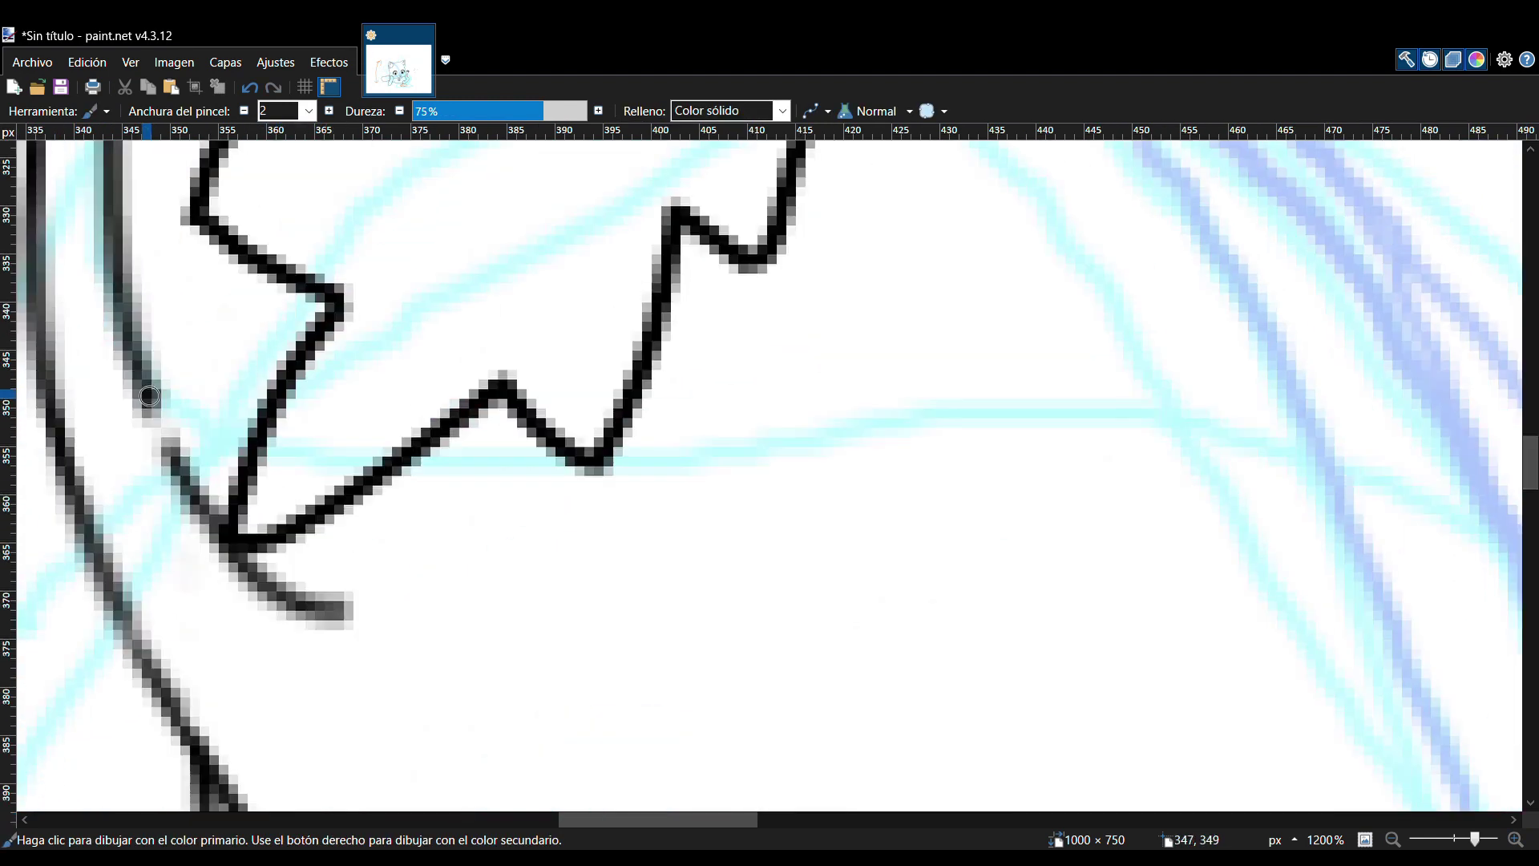
{"action": "left_click_drag", "start_coordinate": [149, 395], "coordinate": [179, 464]}
{"action": "scroll", "coordinate": [183, 465], "scroll_direction": "up", "scroll_amount": 7}
{"action": "left_click_drag", "start_coordinate": [773, 454], "coordinate": [931, 560]}
{"action": "left_click_drag", "start_coordinate": [857, 484], "coordinate": [958, 423]}
- Erase stray marks around the top of the head and the right-side ear
{"action": "scroll", "coordinate": [956, 425], "scroll_direction": "right", "scroll_amount": 11}
{"action": "key", "text": "e"}
{"action": "mouse_move", "coordinate": [409, 337]}
{"action": "left_mouse_down"}
{"action": "mouse_move", "coordinate": [620, 358]}
{"action": "mouse_move", "coordinate": [407, 305]}
{"action": "mouse_move", "coordinate": [607, 328]}
{"action": "mouse_move", "coordinate": [469, 321]}
{"action": "mouse_move", "coordinate": [597, 369]}
{"action": "left_mouse_up"}
{"action": "left_click_drag", "start_coordinate": [797, 822], "coordinate": [867, 823]}
{"action": "left_click_drag", "start_coordinate": [724, 761], "coordinate": [753, 765]}
{"action": "left_click_drag", "start_coordinate": [886, 658], "coordinate": [912, 622]}
{"action": "left_click_drag", "start_coordinate": [1531, 413], "coordinate": [1531, 468]}
{"action": "left_click_drag", "start_coordinate": [810, 459], "coordinate": [870, 473]}
{"action": "left_click_drag", "start_coordinate": [1531, 469], "coordinate": [1531, 510]}
- Brush the cheek outline together with the raised arm and erase the excess beside the cheek fur
{"action": "key", "text": "b"}
{"action": "mouse_move", "coordinate": [996, 566]}
{"action": "left_mouse_down"}
{"action": "mouse_move", "coordinate": [1028, 603]}
{"action": "mouse_move", "coordinate": [1101, 546]}
{"action": "left_mouse_up"}
{"action": "key", "text": "e"}
{"action": "left_click_drag", "start_coordinate": [1085, 610], "coordinate": [1098, 639]}
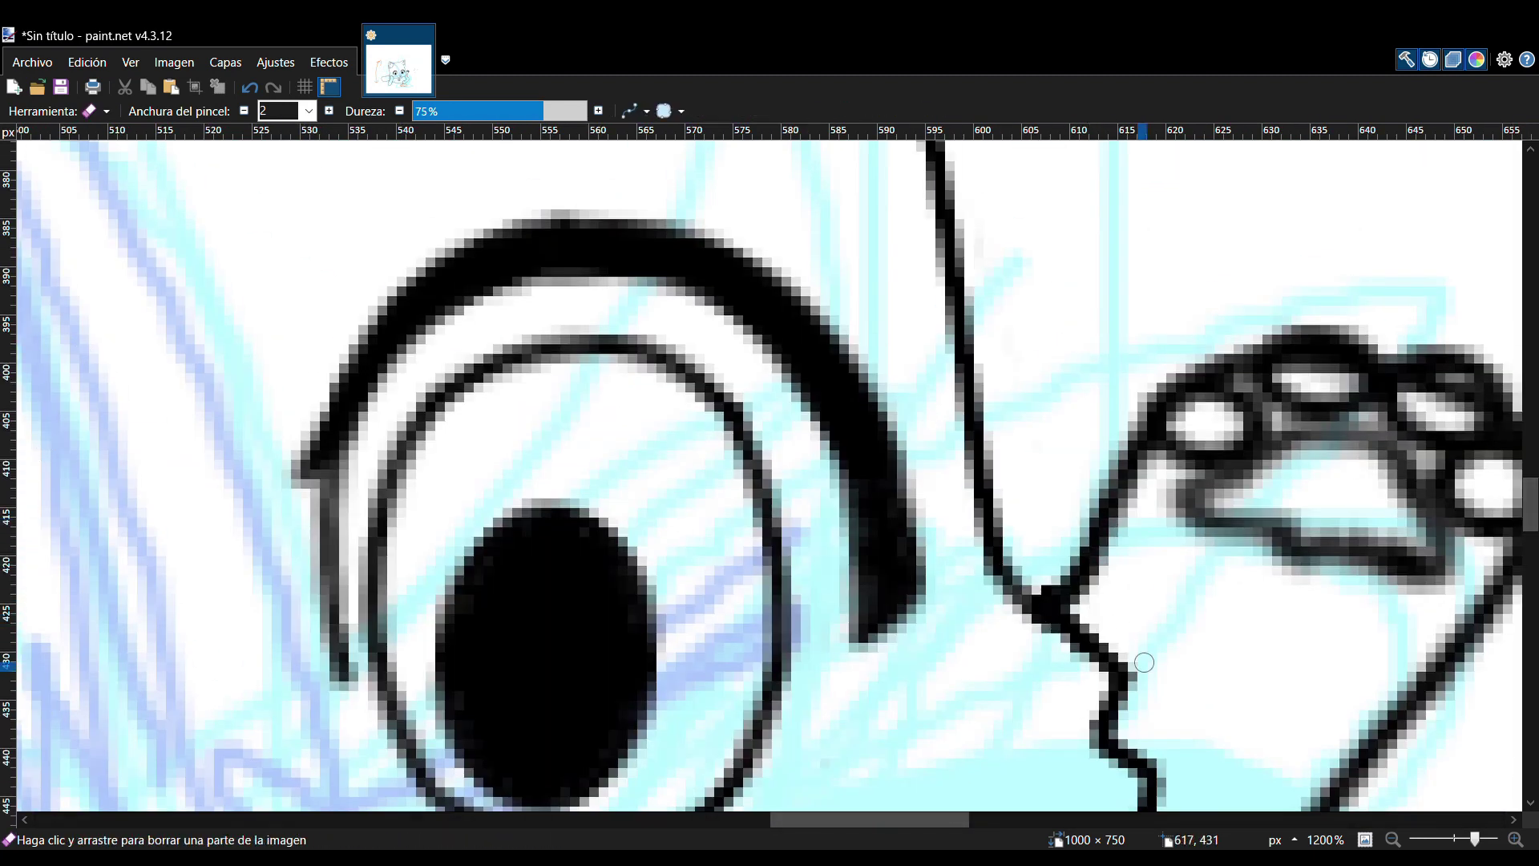
- Clean up the raised paw and brush its top outline between the toe pads
{"action": "scroll", "coordinate": [938, 398], "scroll_direction": "right", "scroll_amount": 5}
{"action": "left_click_drag", "start_coordinate": [788, 365], "coordinate": [832, 379]}
{"action": "left_click_drag", "start_coordinate": [1529, 504], "coordinate": [1529, 518]}
{"action": "key", "text": "b"}
{"action": "left_click_drag", "start_coordinate": [857, 239], "coordinate": [904, 252]}
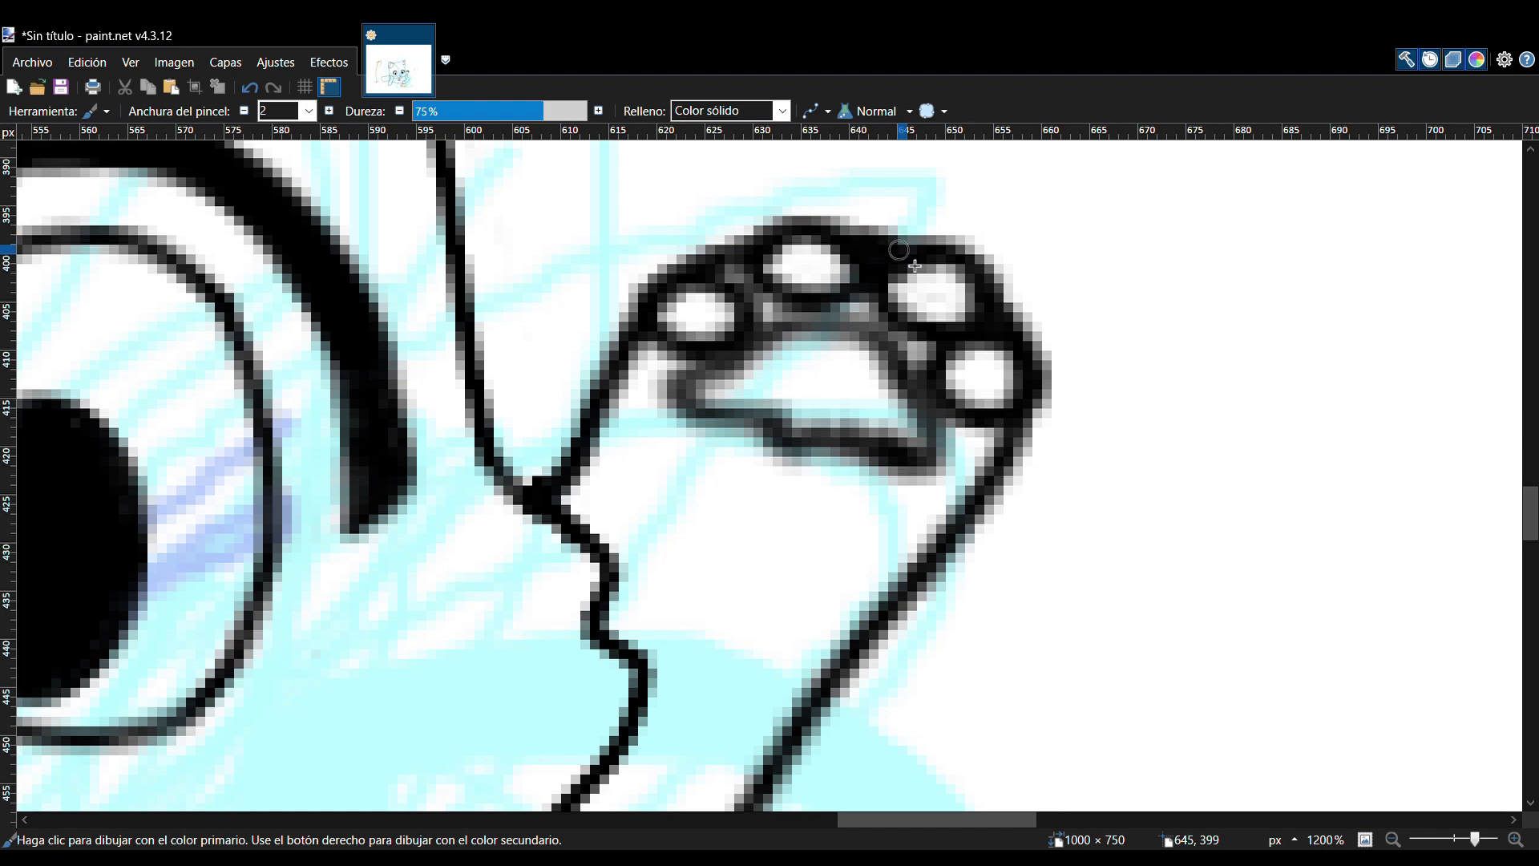
- Erase the stray mark between the cheek and the base of the raised arm
{"action": "left_click_drag", "start_coordinate": [1529, 512], "coordinate": [1529, 562]}
{"action": "key", "text": "e"}
{"action": "left_click_drag", "start_coordinate": [621, 429], "coordinate": [579, 417]}
{"action": "left_click_drag", "start_coordinate": [1528, 561], "coordinate": [1525, 587]}
- Touch up the left end of the bell's band with the brush
{"action": "mouse_move", "coordinate": [958, 822]}
{"action": "left_mouse_down"}
{"action": "mouse_move", "coordinate": [482, 827]}
{"action": "mouse_move", "coordinate": [699, 824]}
{"action": "left_mouse_up"}
{"action": "mouse_move", "coordinate": [1530, 598]}
{"action": "left_mouse_down"}
{"action": "mouse_move", "coordinate": [1530, 533]}
{"action": "mouse_move", "coordinate": [1530, 583]}
{"action": "left_mouse_up"}
{"action": "scroll", "coordinate": [657, 479], "scroll_direction": "down", "scroll_amount": 4}
{"action": "key", "text": "b"}
{"action": "left_click_drag", "start_coordinate": [1248, 471], "coordinate": [1287, 466]}
- Draw a short 1 px brush stroke beside the inner end of each upper eyelid and thicken both strokes
{"action": "scroll", "coordinate": [1435, 585], "scroll_direction": "up", "scroll_amount": 5}
{"action": "key", "text": "e"}
{"action": "key", "text": "b"}
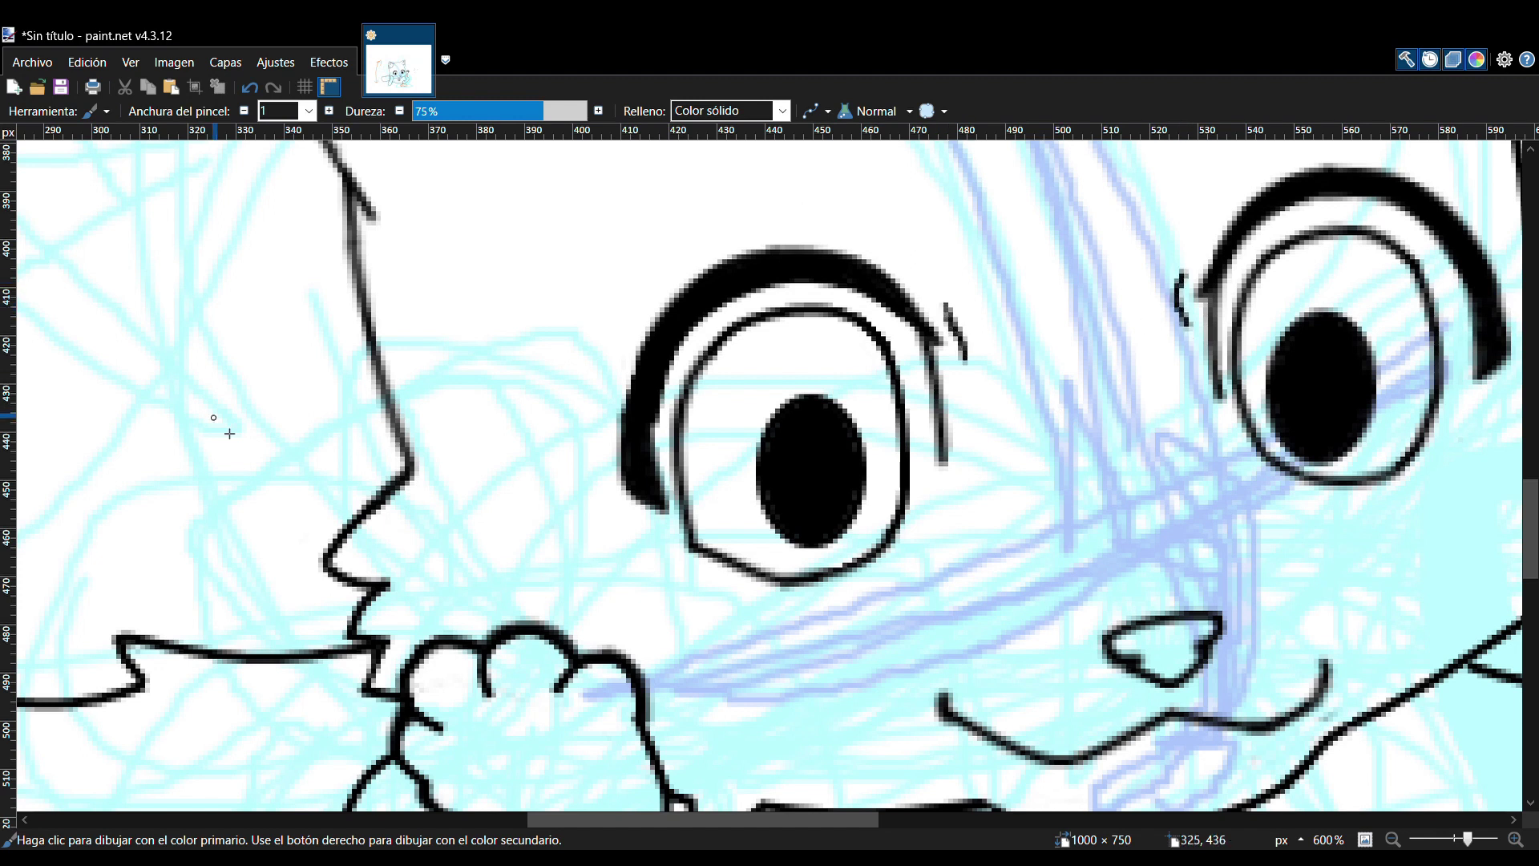
{"action": "key", "text": "e"}
{"action": "scroll", "coordinate": [1223, 480], "scroll_direction": "up", "scroll_amount": 5}
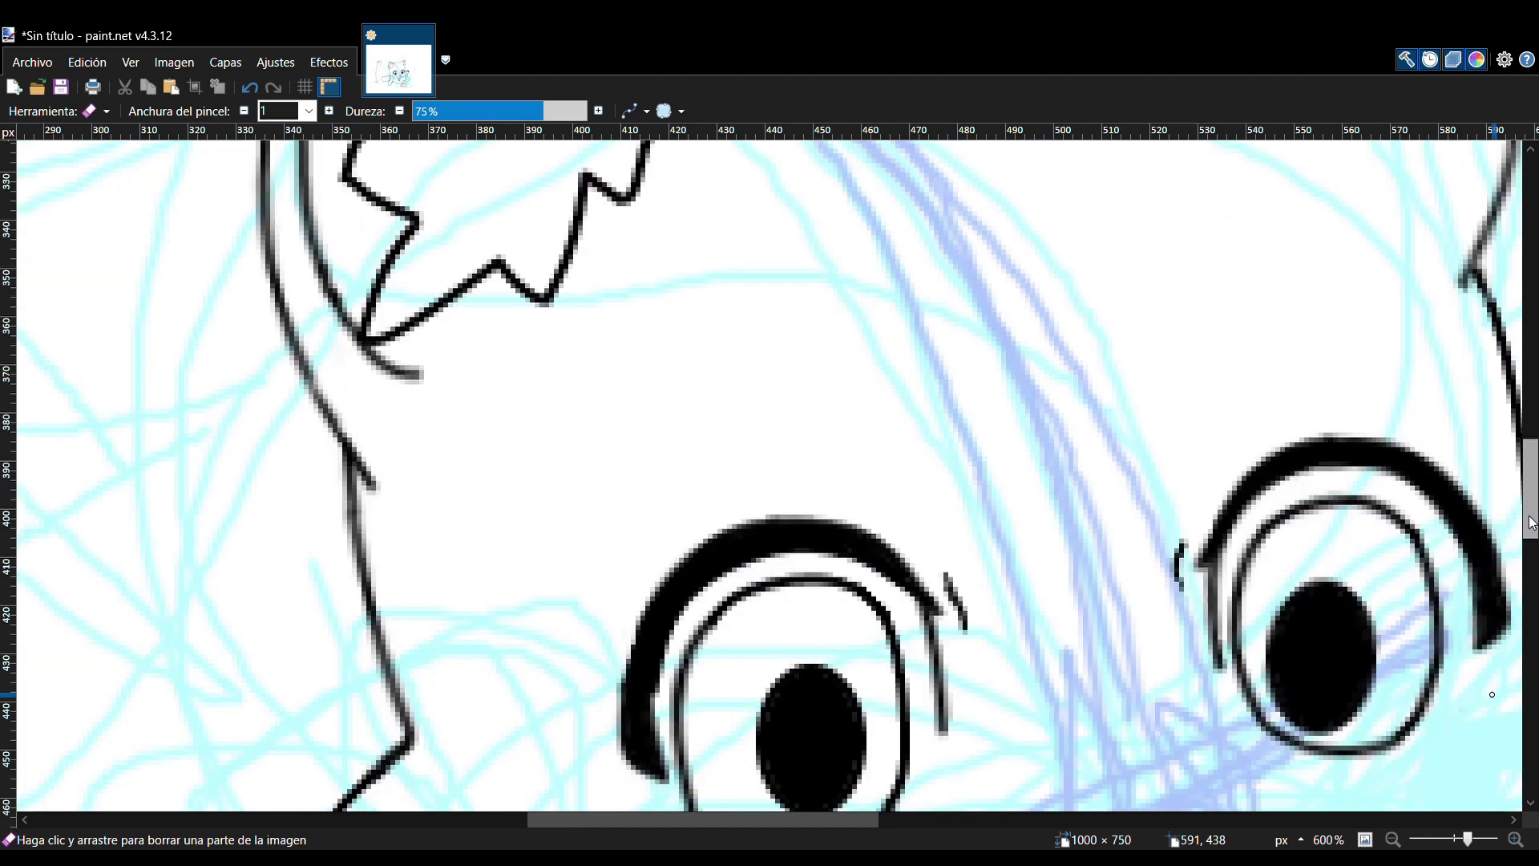
{"action": "key", "text": "b"}
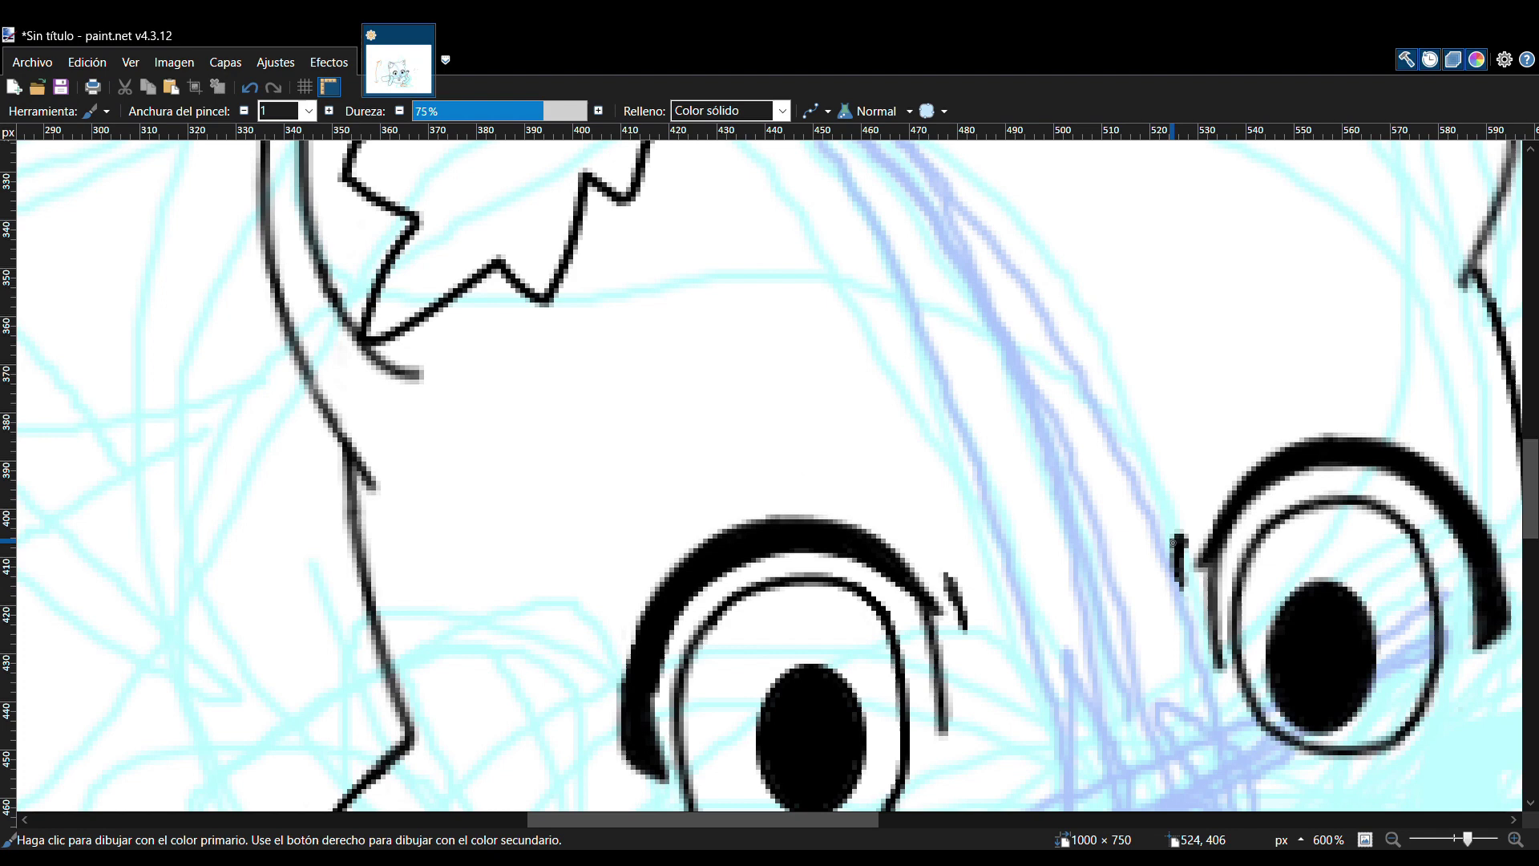
- Lasso-select the lowered front paw, shift it slightly up and to the left, and clear the selection
{"action": "key", "text": "e"}
{"action": "scroll", "coordinate": [1486, 725], "scroll_direction": "up", "scroll_amount": 6}
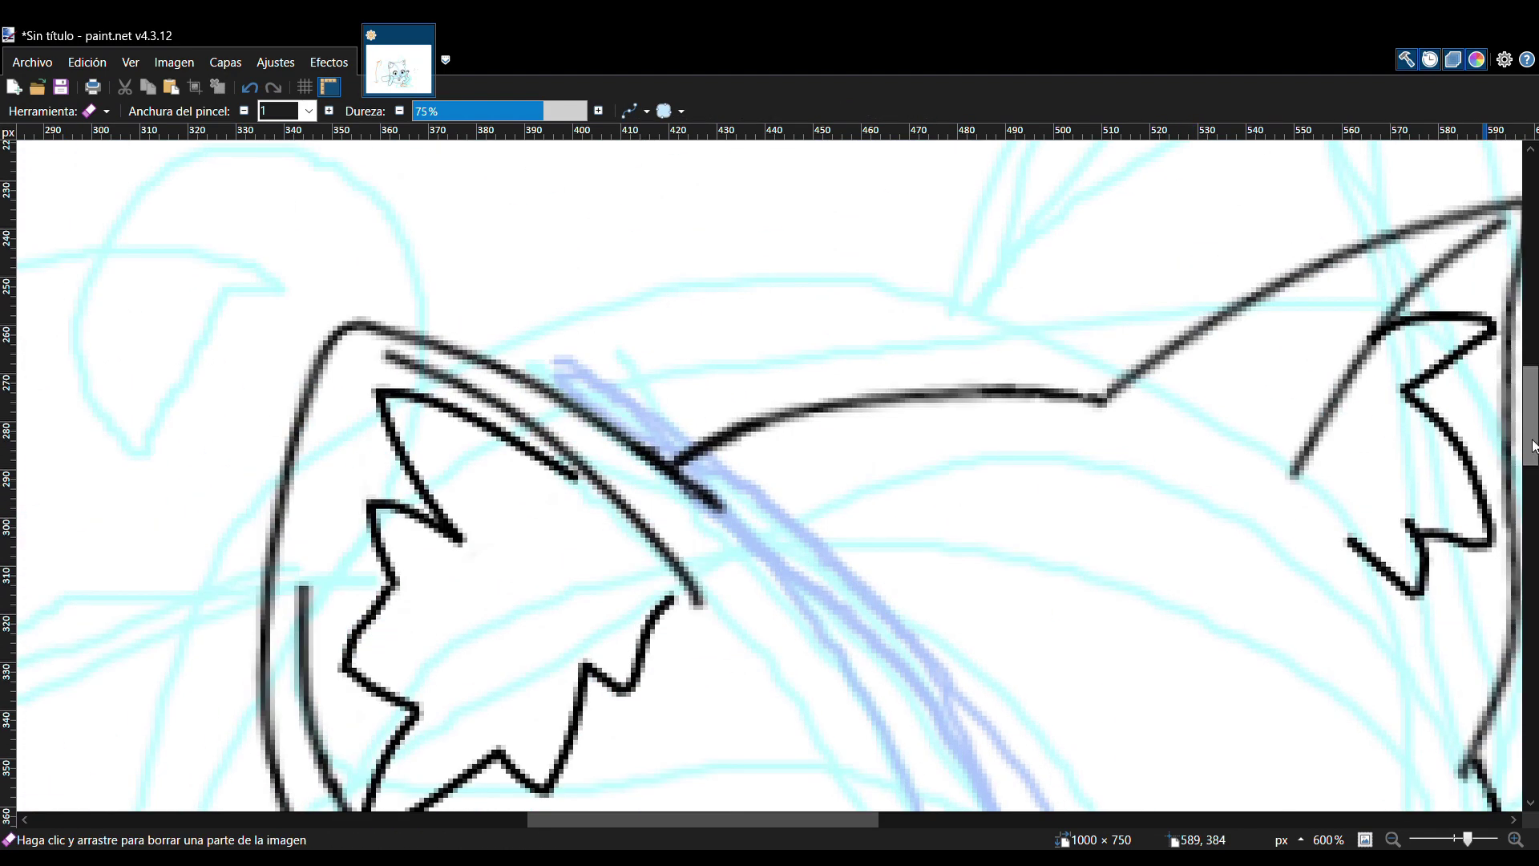
{"action": "left_click_drag", "start_coordinate": [1523, 476], "coordinate": [1526, 555]}
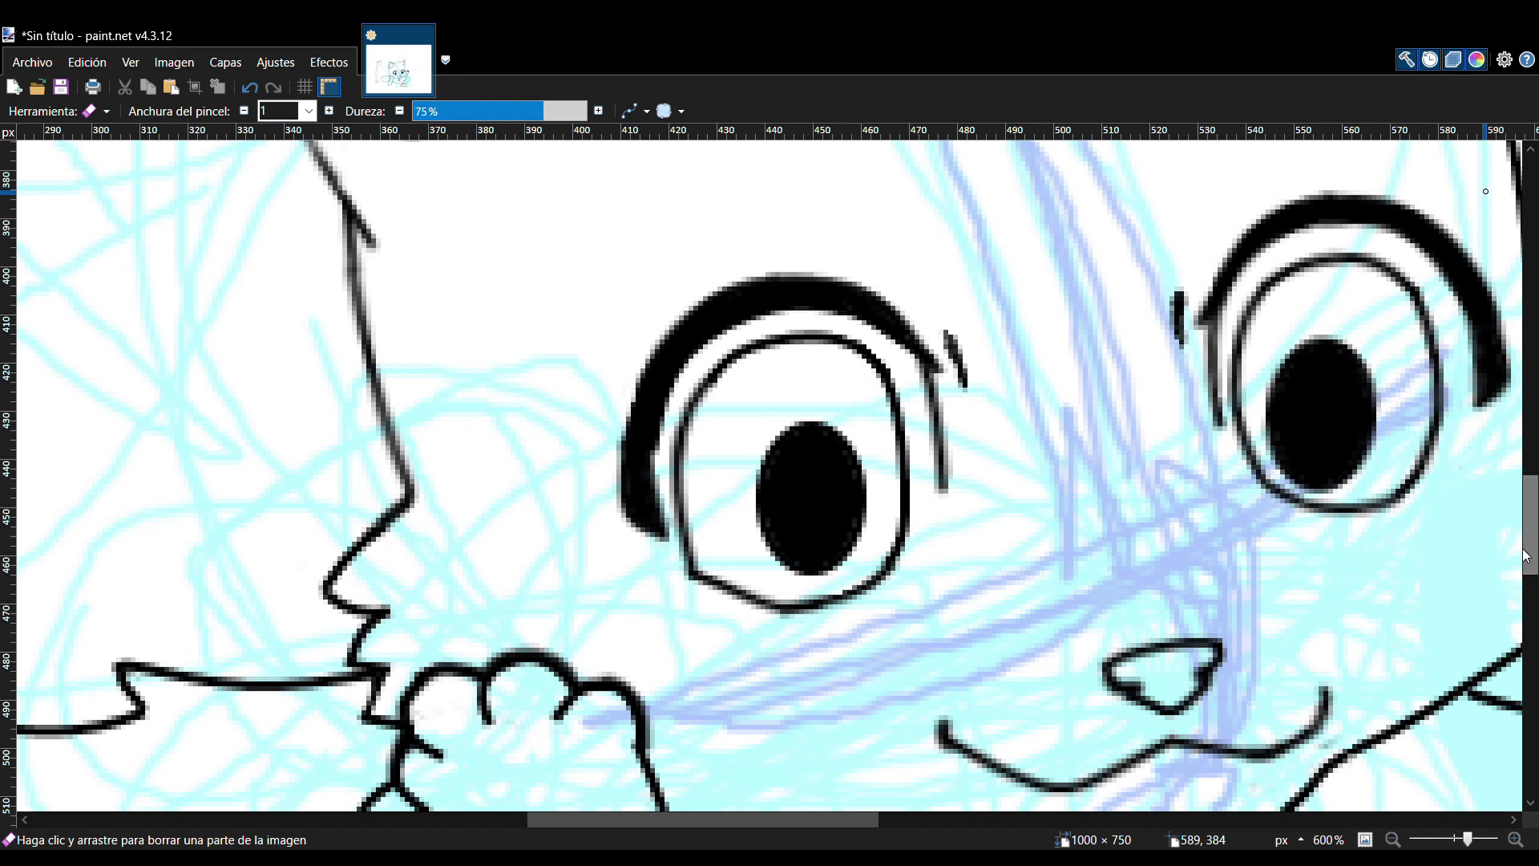
{"action": "left_click_drag", "start_coordinate": [1469, 839], "coordinate": [1458, 843]}
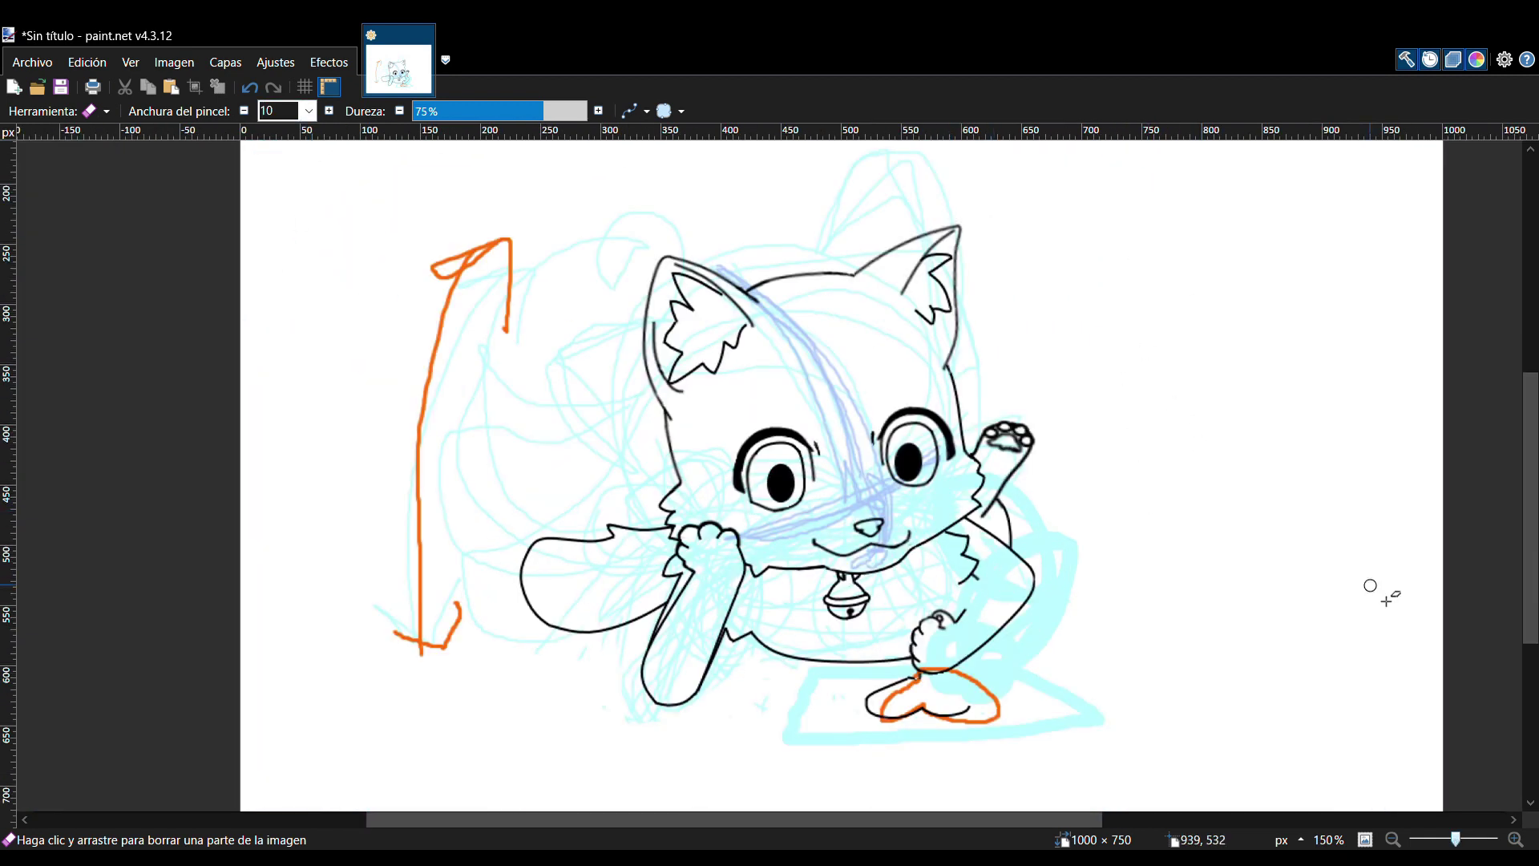
{"action": "key", "text": "o"}
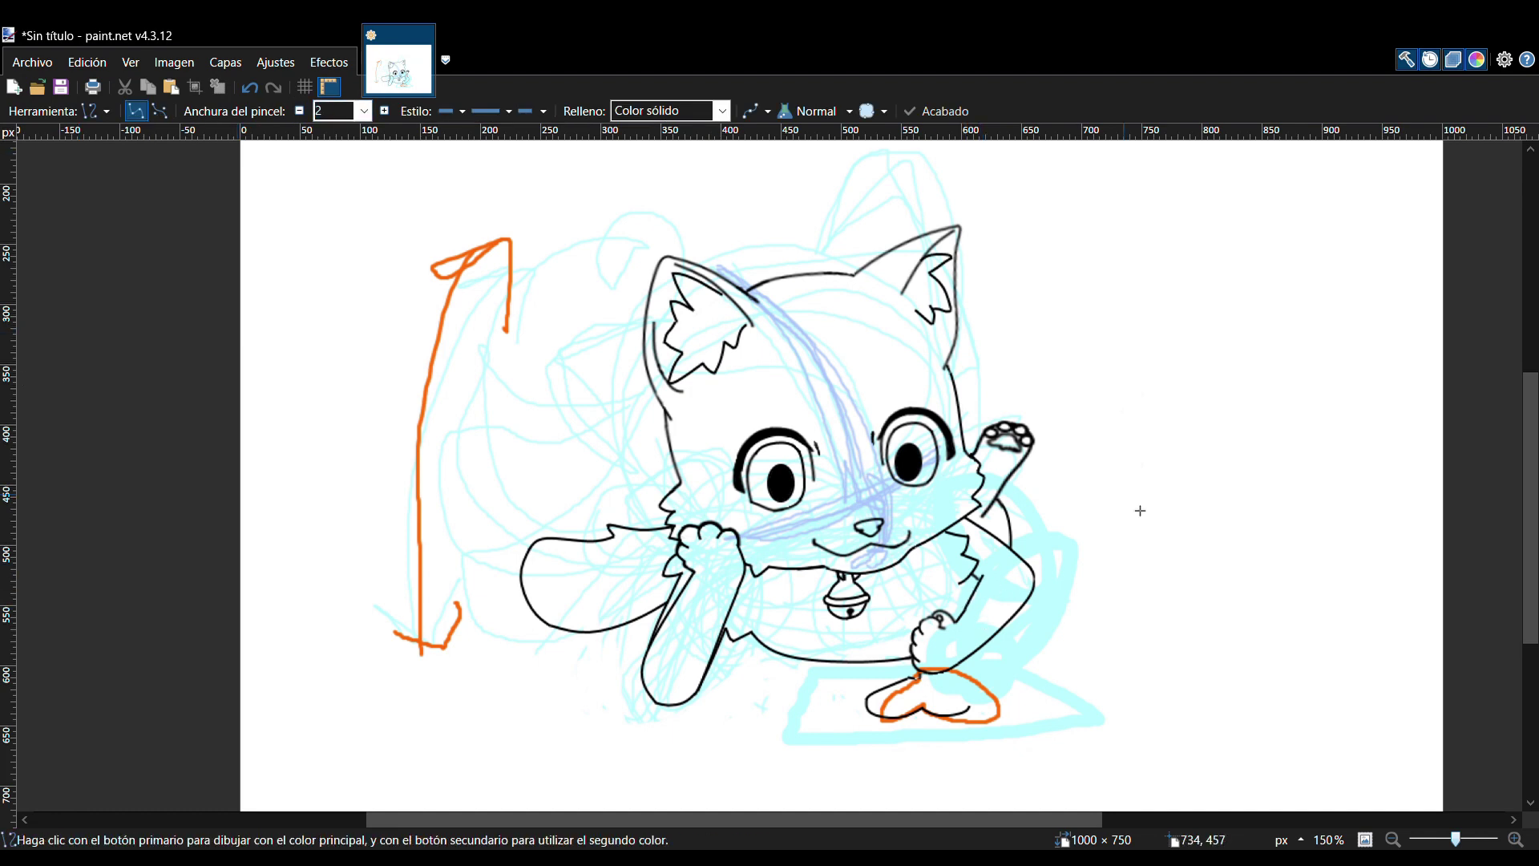
{"action": "key", "text": "s"}
{"action": "key", "text": "s"}
{"action": "mouse_move", "coordinate": [964, 643]}
{"action": "left_mouse_down"}
{"action": "mouse_move", "coordinate": [931, 679]}
{"action": "mouse_move", "coordinate": [954, 668]}
{"action": "left_mouse_up"}
{"action": "key", "text": "m"}
{"action": "left_click_drag", "start_coordinate": [902, 601], "coordinate": [893, 589]}
{"action": "key", "text": "ctrl+d"}
- Toggle the layers' visibility to compare the black line art with the purple sketch
{"action": "key", "text": "s"}
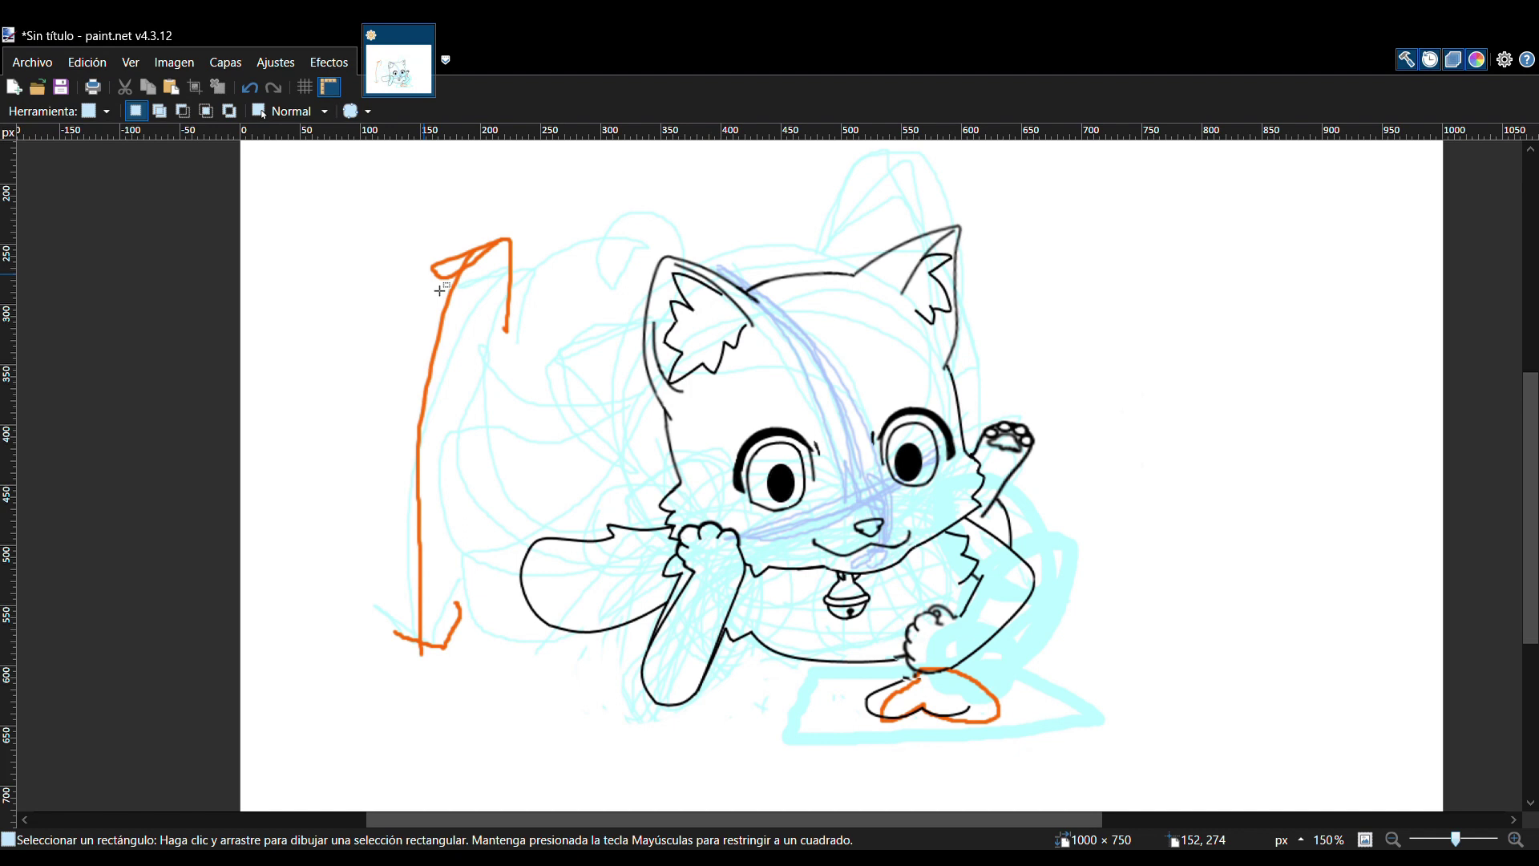
{"action": "left_click", "coordinate": [1494, 720]}
{"action": "left_click", "coordinate": [1494, 720]}
{"action": "left_click", "coordinate": [1493, 738]}
{"action": "left_click", "coordinate": [1493, 738]}
{"action": "left_click", "coordinate": [1490, 756]}
{"action": "left_click", "coordinate": [1490, 756]}
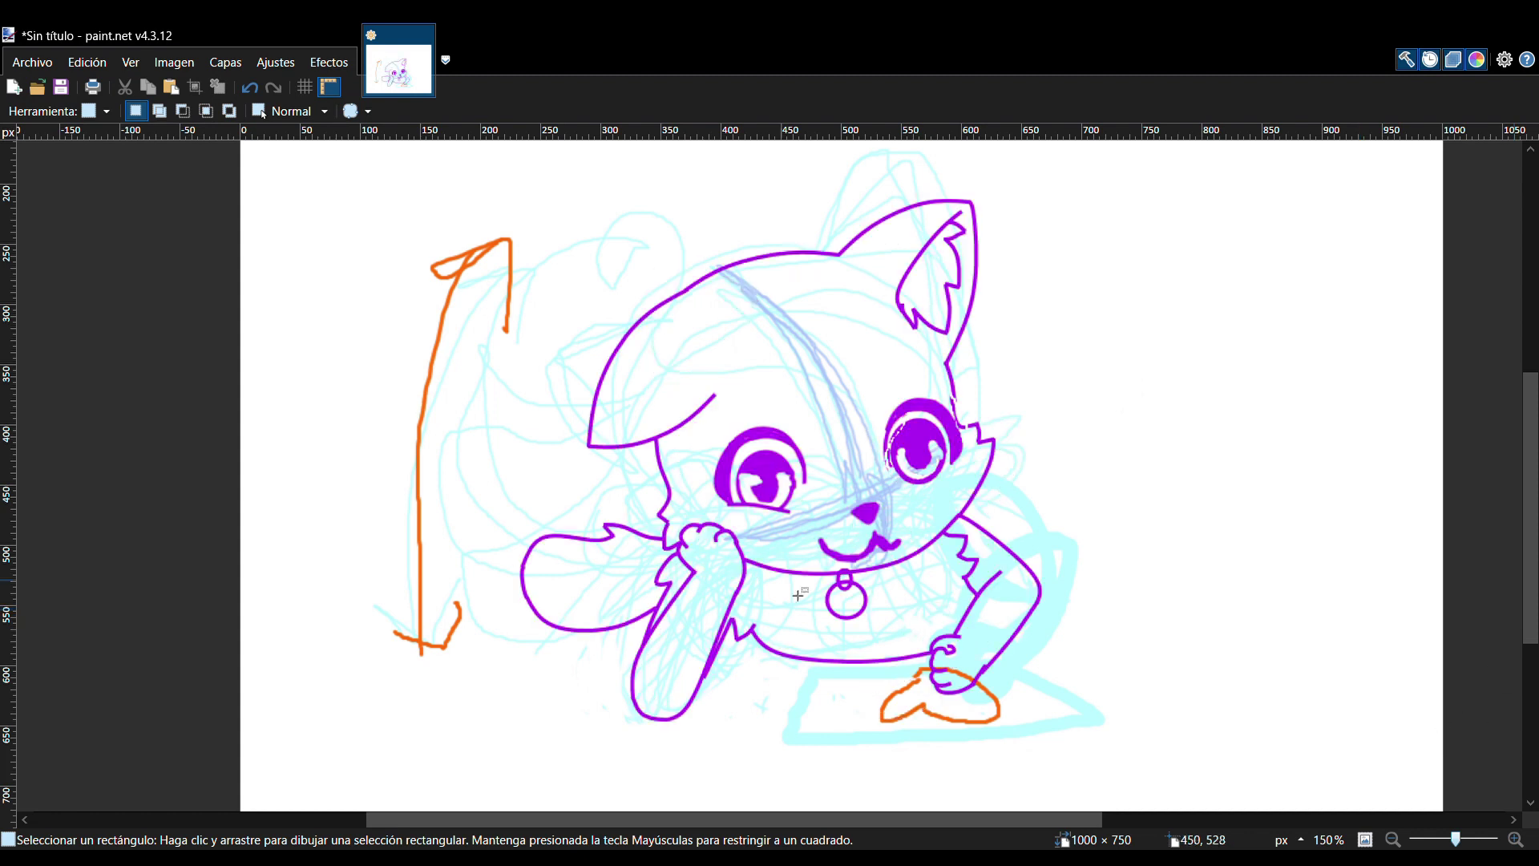
{"action": "key", "text": "e"}
{"action": "mouse_move", "coordinate": [695, 700]}
{"action": "left_mouse_down"}
{"action": "mouse_move", "coordinate": [802, 481]}
{"action": "mouse_move", "coordinate": [886, 233]}
{"action": "mouse_move", "coordinate": [916, 607]}
{"action": "left_mouse_up"}
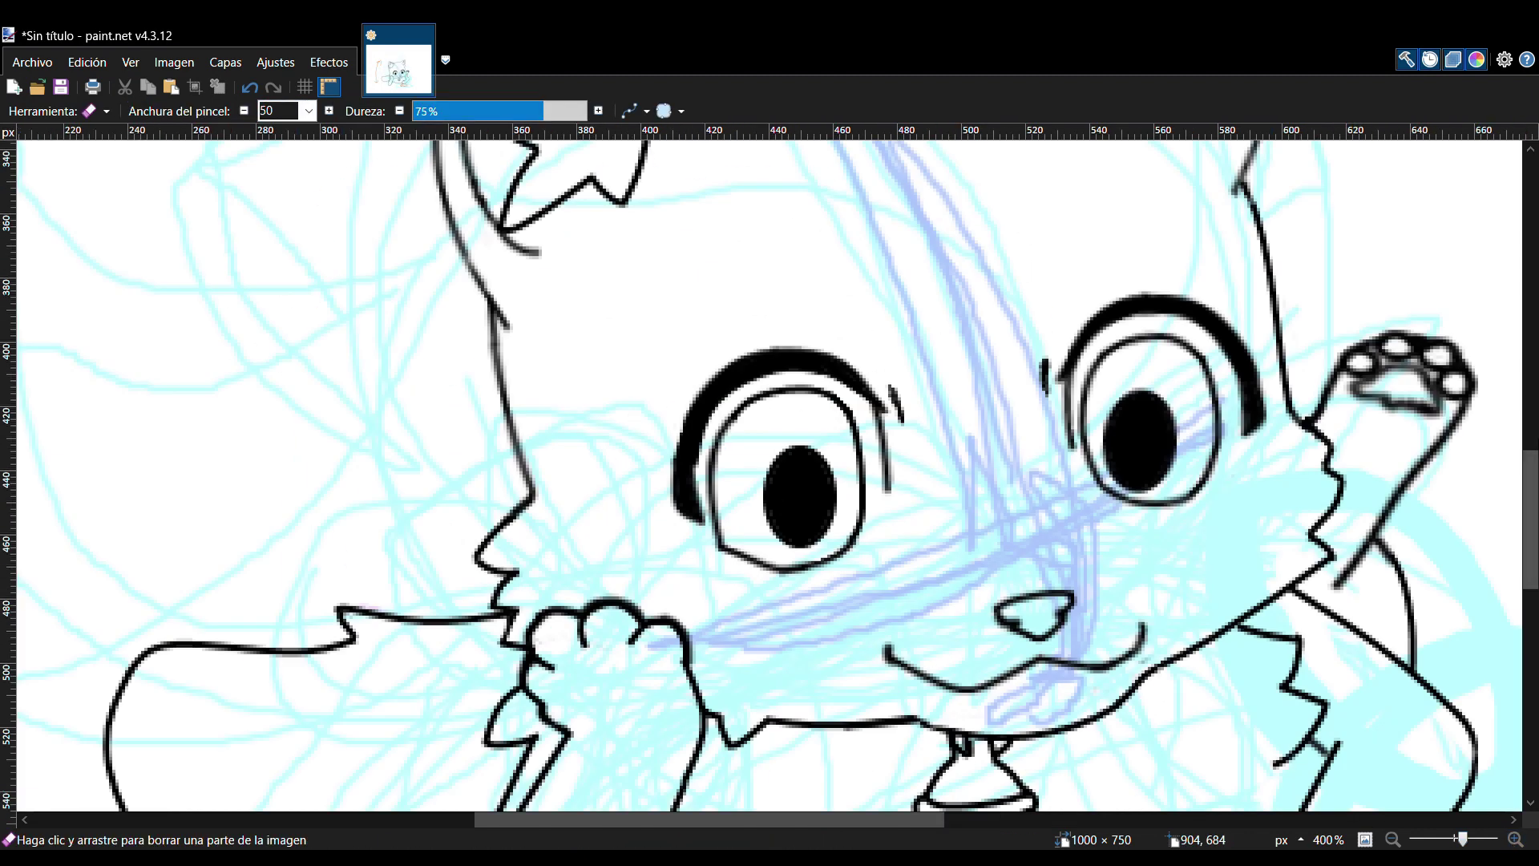
- Draw the four edges of the sheet of paper under the lower paw as 2 px black curves following the cyan sketch
{"action": "scroll", "coordinate": [343, 250], "scroll_direction": "down", "scroll_amount": 10}
{"action": "key", "text": "o"}
{"action": "left_click_drag", "start_coordinate": [473, 617], "coordinate": [1276, 577]}
{"action": "left_click_drag", "start_coordinate": [740, 616], "coordinate": [739, 621]}
{"action": "mouse_move", "coordinate": [1009, 591]}
{"action": "left_mouse_down"}
{"action": "mouse_move", "coordinate": [1127, 611]}
{"action": "mouse_move", "coordinate": [1162, 580]}
{"action": "left_mouse_up"}
{"action": "left_click_drag", "start_coordinate": [1276, 578], "coordinate": [991, 421]}
{"action": "left_click_drag", "start_coordinate": [1178, 523], "coordinate": [1187, 521]}
{"action": "left_click_drag", "start_coordinate": [1275, 577], "coordinate": [1269, 574]}
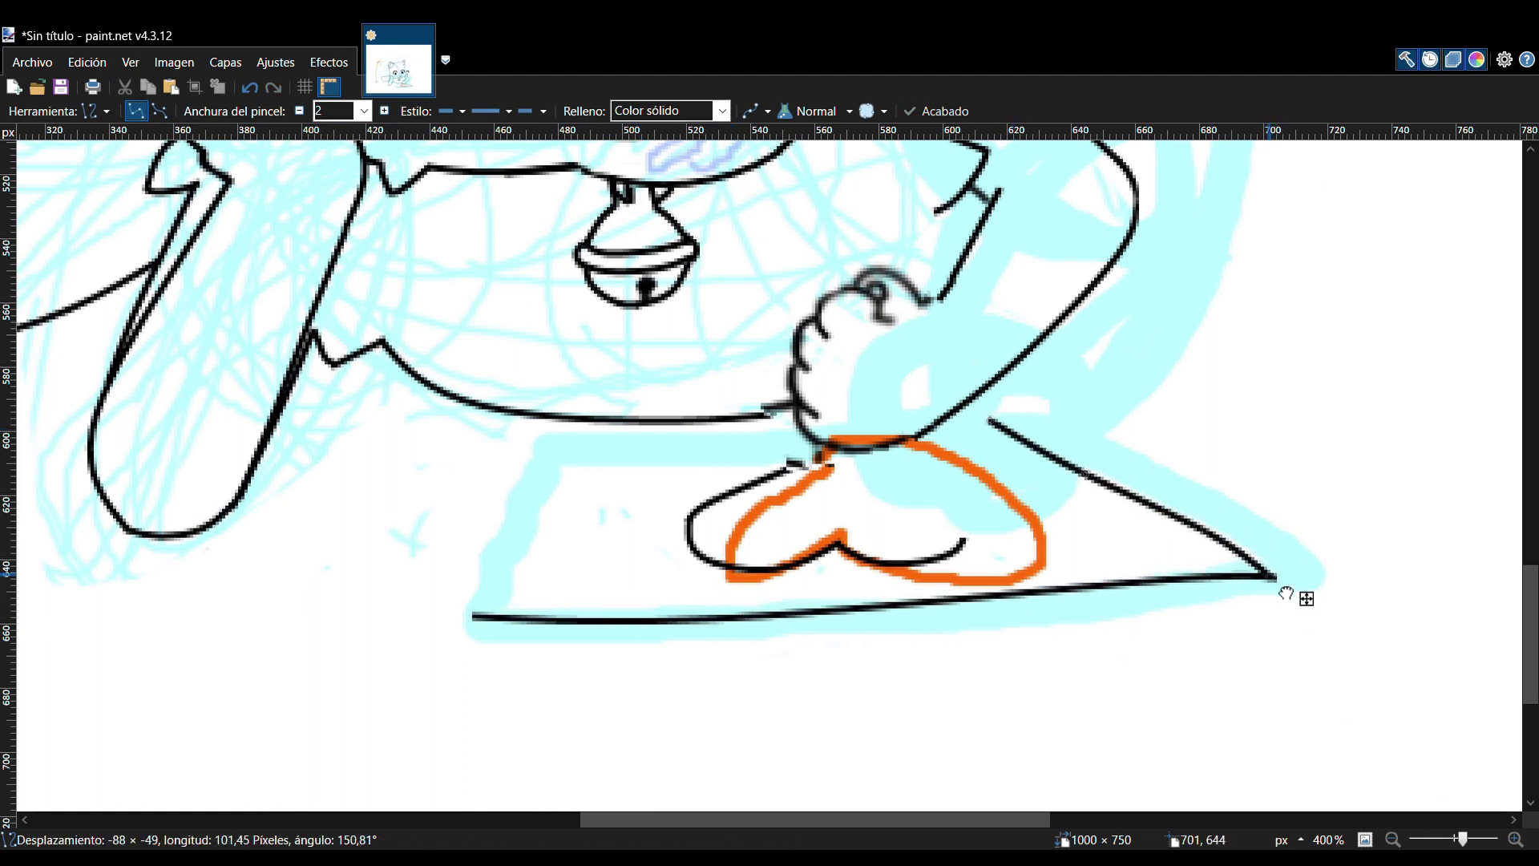
{"action": "mouse_move", "coordinate": [1023, 438]}
{"action": "left_mouse_down"}
{"action": "mouse_move", "coordinate": [539, 443]}
{"action": "mouse_move", "coordinate": [472, 616]}
{"action": "left_mouse_up"}
{"action": "left_click_drag", "start_coordinate": [494, 558], "coordinate": [485, 556]}
- Rework the heart-shaped doodle on the paper with the 2 px brush and hide the cat's line art
{"action": "key", "text": "e"}
{"action": "key", "text": "ctrl+plus"}
{"action": "key", "text": "ctrl+plus"}
{"action": "key", "text": "ctrl+plus"}
{"action": "key", "text": "ctrl+plus"}
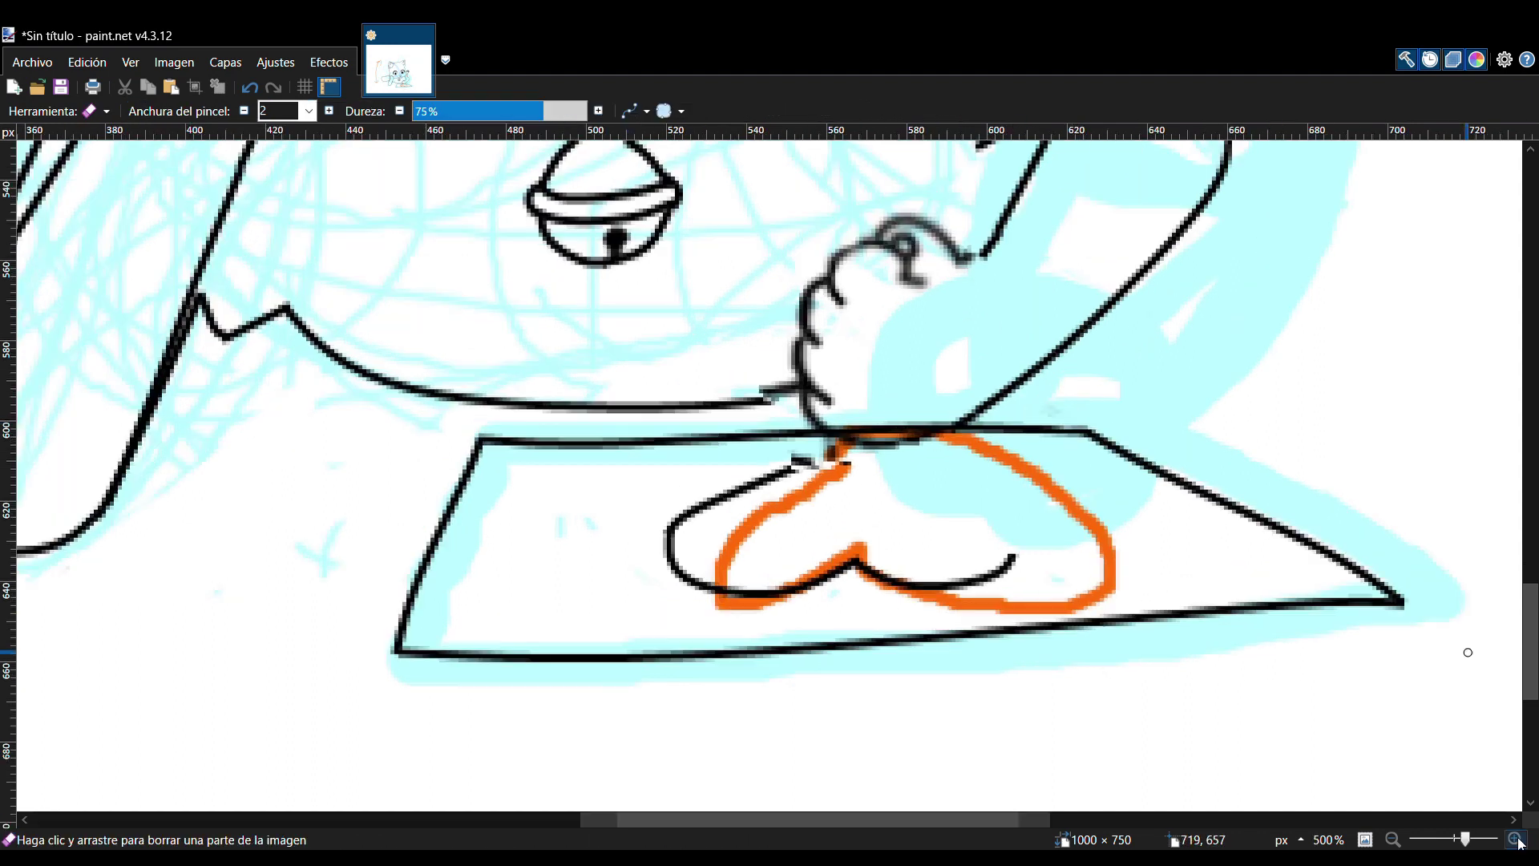
{"action": "key", "text": "b"}
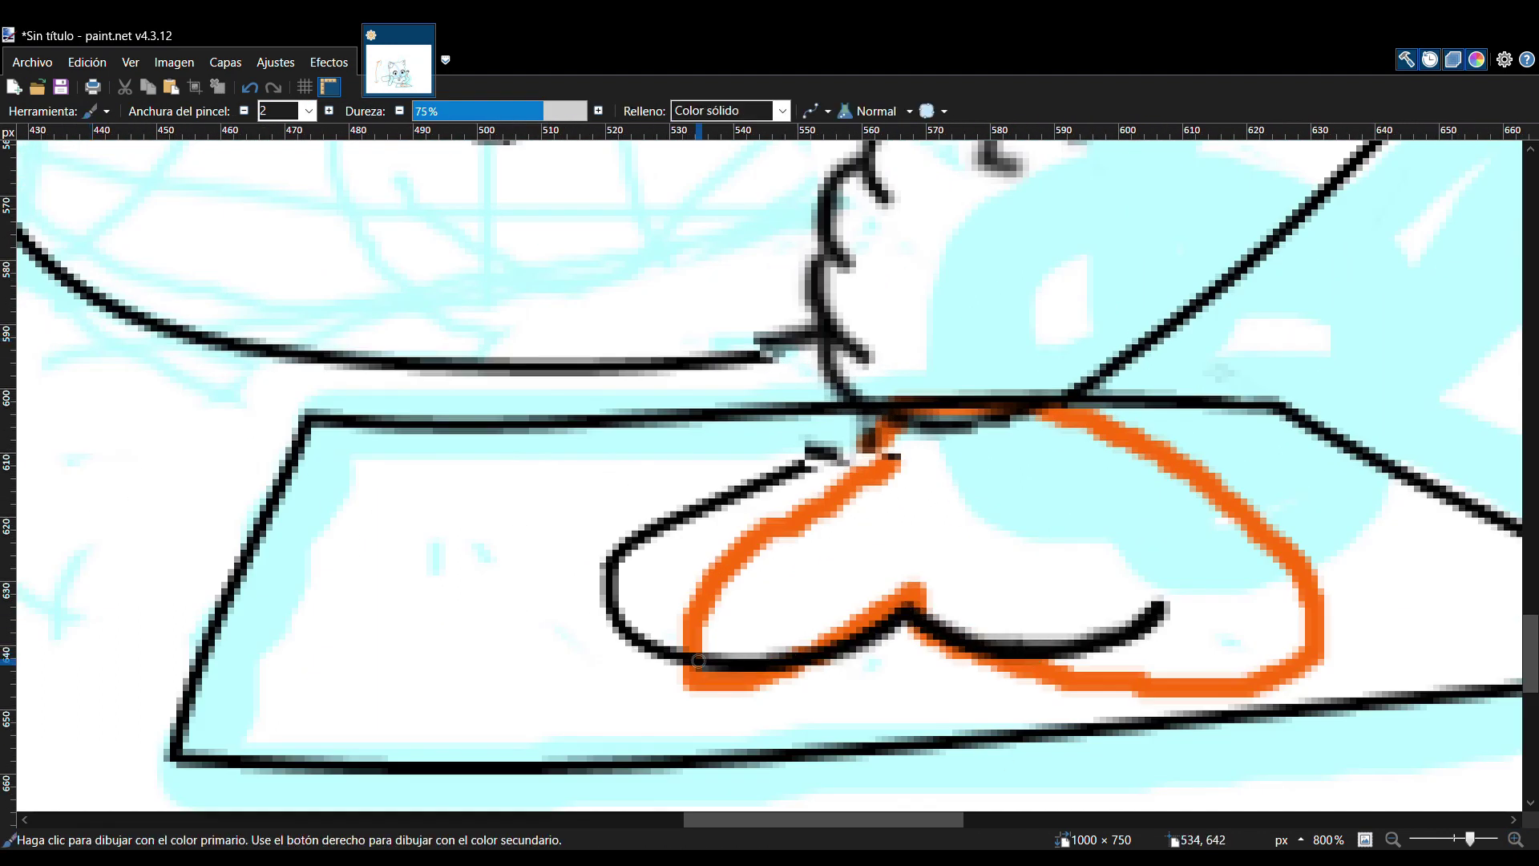
{"action": "left_click", "coordinate": [1497, 676]}
{"action": "key", "text": "e"}
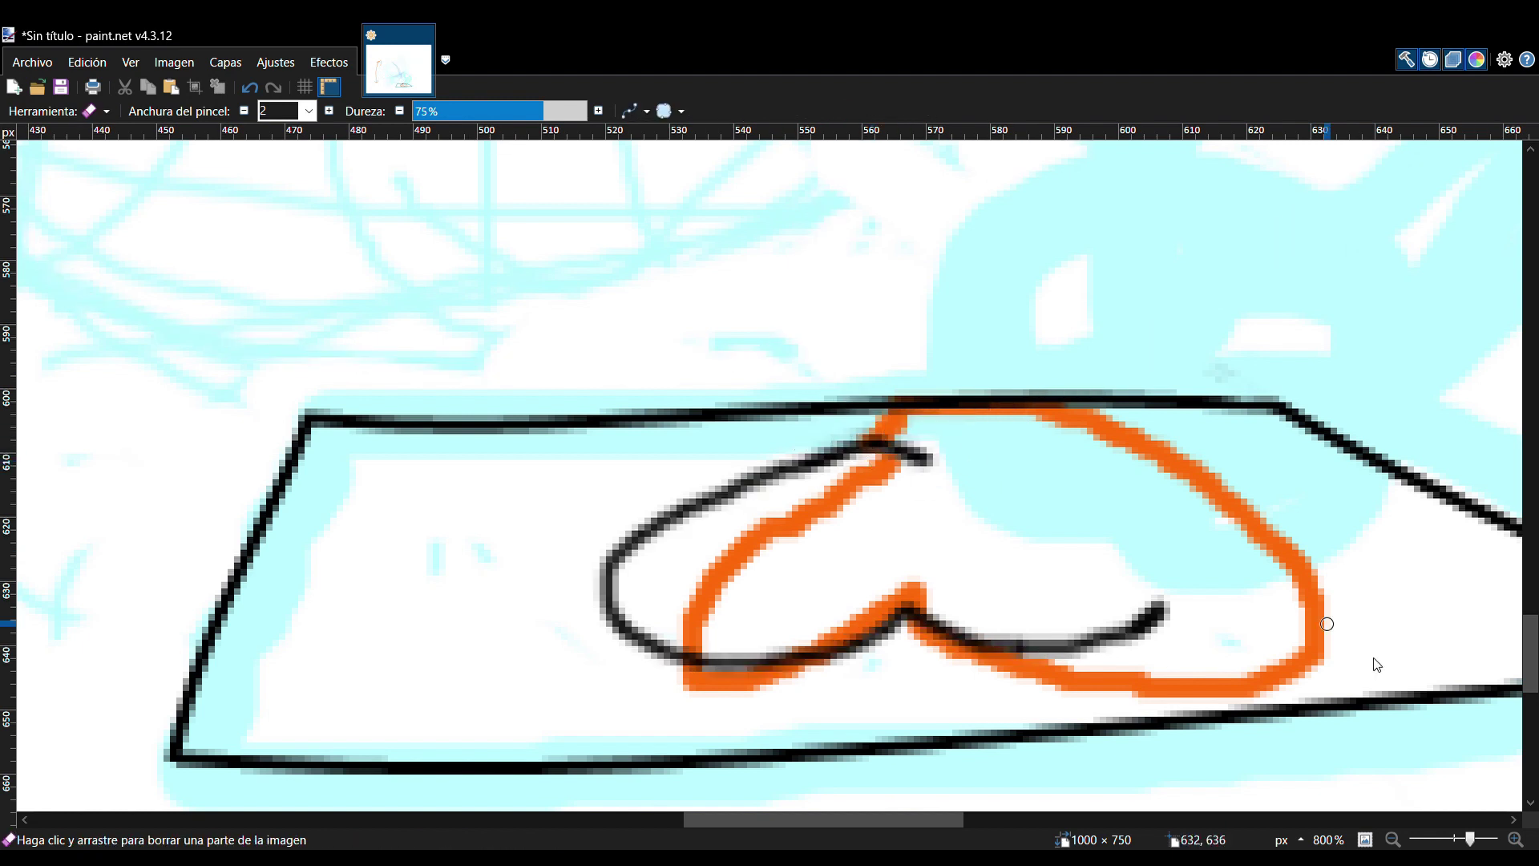
- Draw two small asterisks and several black dots on the paper around the heart
{"action": "key", "text": "b"}
{"action": "left_click_drag", "start_coordinate": [359, 613], "coordinate": [425, 680]}
{"action": "left_click_drag", "start_coordinate": [395, 611], "coordinate": [395, 686]}
{"action": "left_click_drag", "start_coordinate": [1208, 436], "coordinate": [1281, 473]}
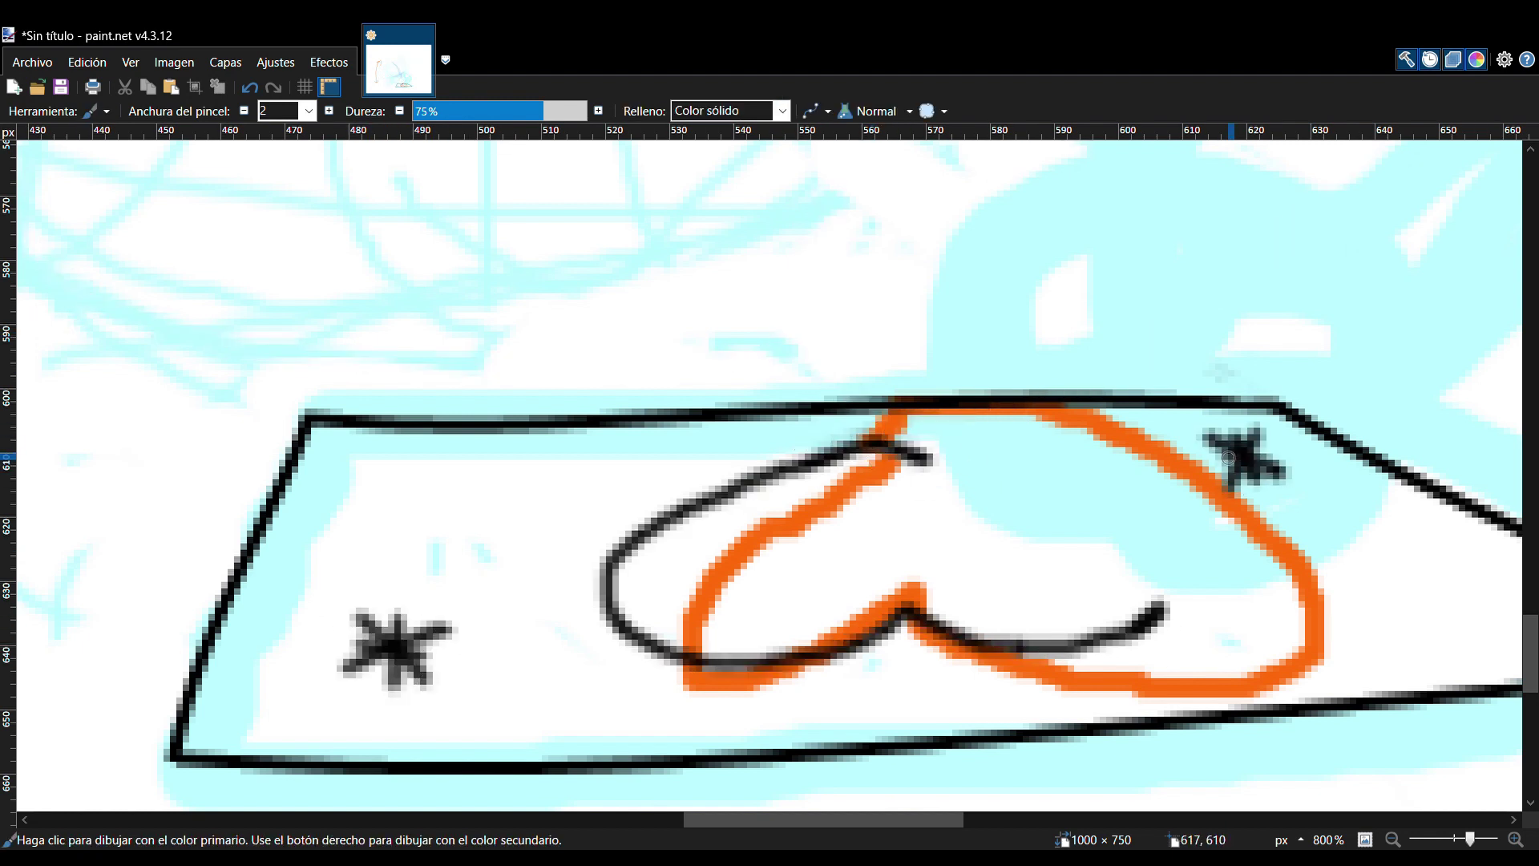
{"action": "left_click", "coordinate": [680, 700]}
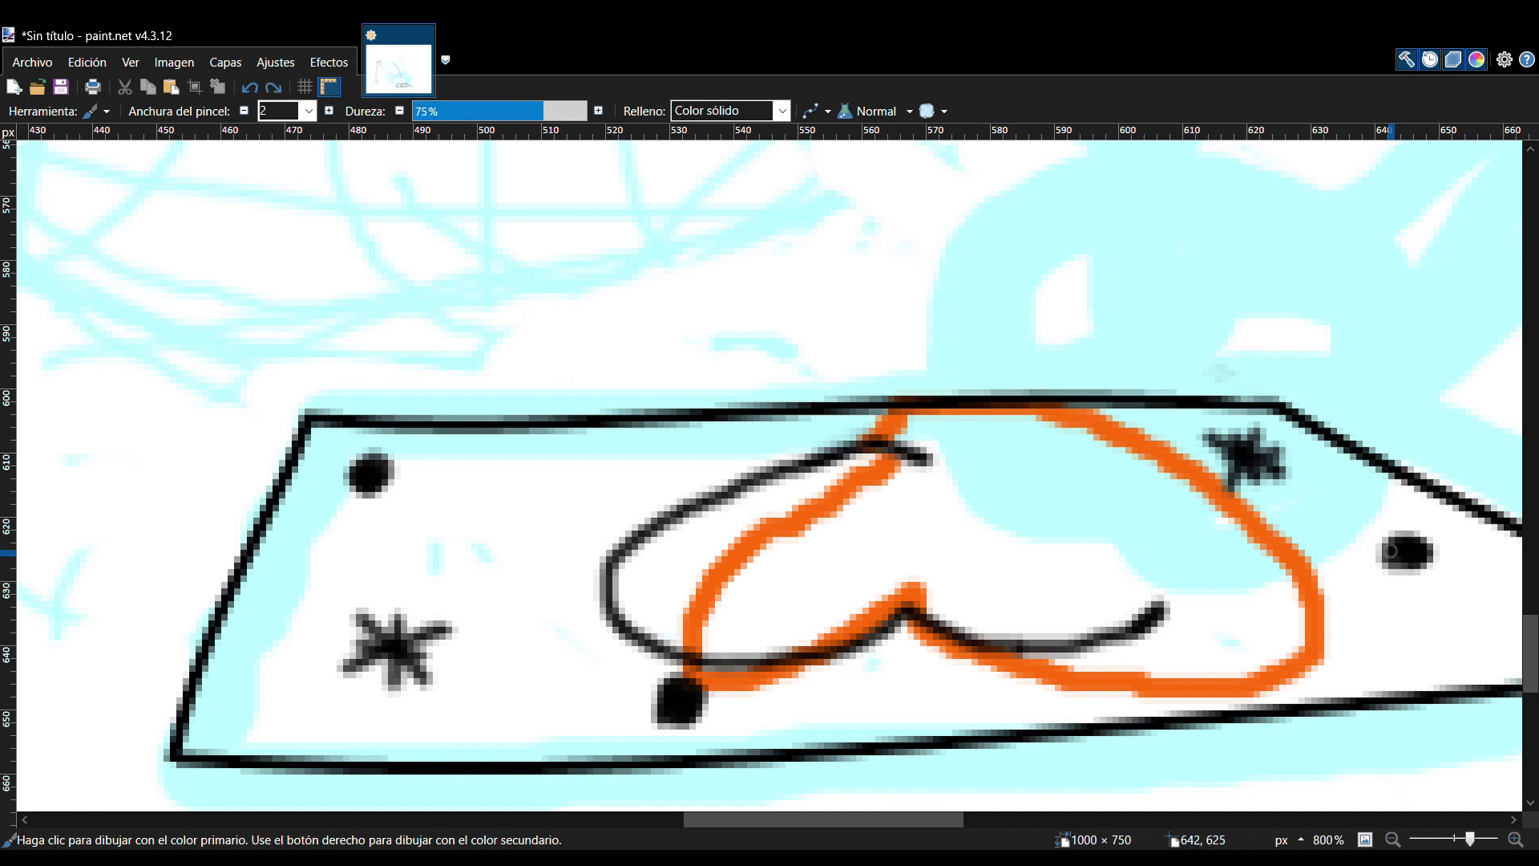
- Hide the paper, show the cat's line art, and erase its leftover heart lines with a 14 px eraser
{"action": "left_click", "coordinate": [1449, 675]}
{"action": "left_click", "coordinate": [1449, 675]}
{"action": "key", "text": "e"}
{"action": "left_click_drag", "start_coordinate": [769, 481], "coordinate": [883, 481]}
{"action": "left_click_drag", "start_coordinate": [714, 513], "coordinate": [1163, 614]}
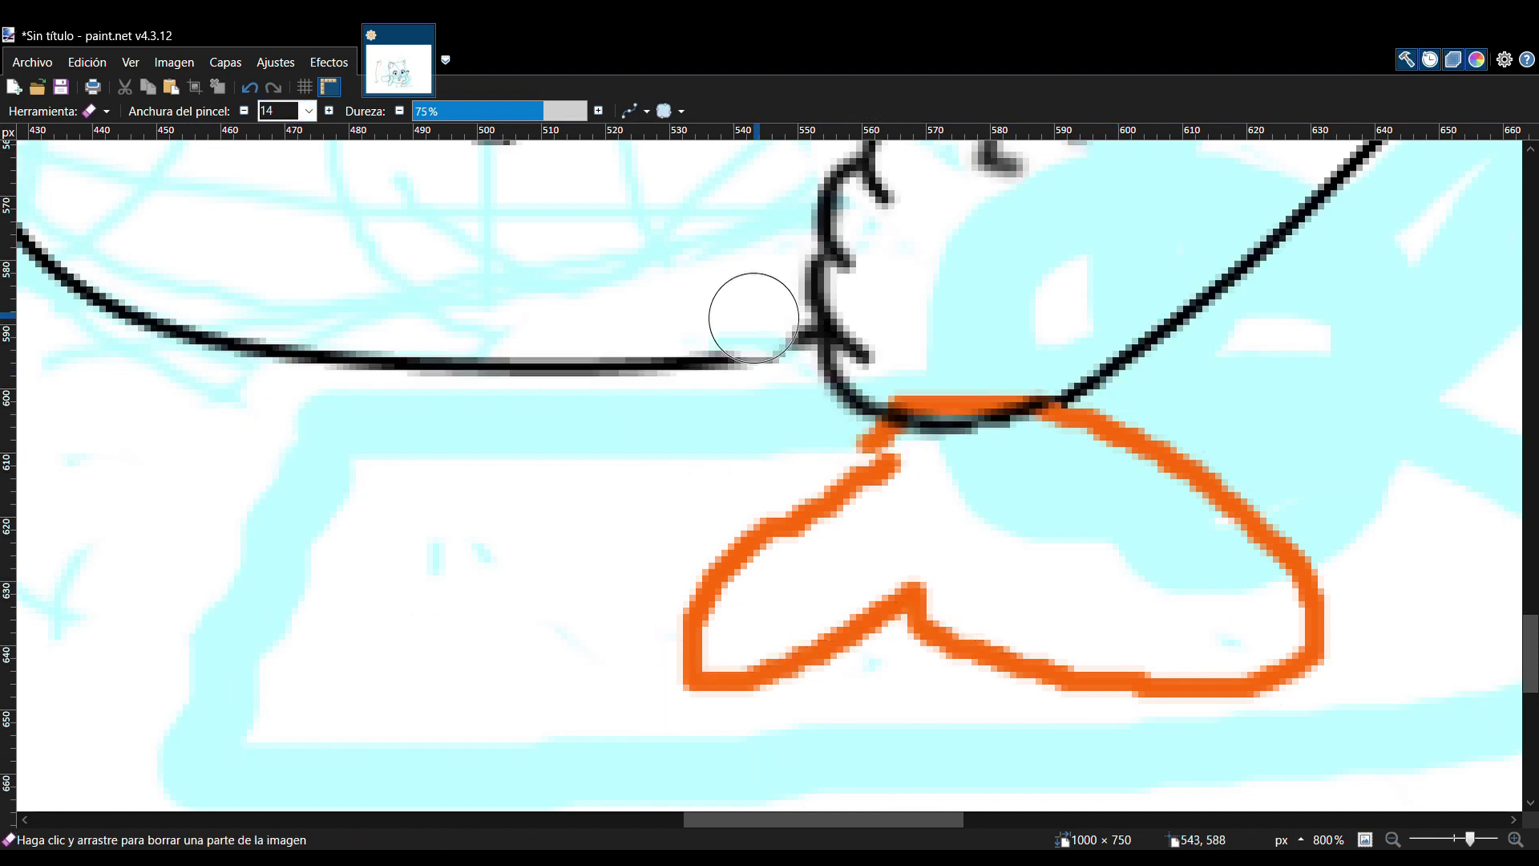
- Erase the end of the belly line beside the drawing paw and redraw it as a 2 px curve reaching the paw
{"action": "left_click_drag", "start_coordinate": [756, 320], "coordinate": [780, 333]}
{"action": "key", "text": "o"}
{"action": "left_click_drag", "start_coordinate": [692, 363], "coordinate": [828, 353]}
{"action": "left_click_drag", "start_coordinate": [318, 111], "coordinate": [371, 119]}
{"action": "type", "text": "2"}
{"action": "left_click_drag", "start_coordinate": [692, 362], "coordinate": [698, 362]}
{"action": "key", "text": "Return"}
- Draw a short curve joining the forearm's lower edge to the underside of the drawing paw
{"action": "left_click_drag", "start_coordinate": [1071, 392], "coordinate": [961, 425]}
{"action": "left_click_drag", "start_coordinate": [1034, 403], "coordinate": [1052, 408]}
{"action": "key", "text": "Return"}
- Check all the layers together, then hide the colored sketch layers
{"action": "key", "text": "ctrl+0"}
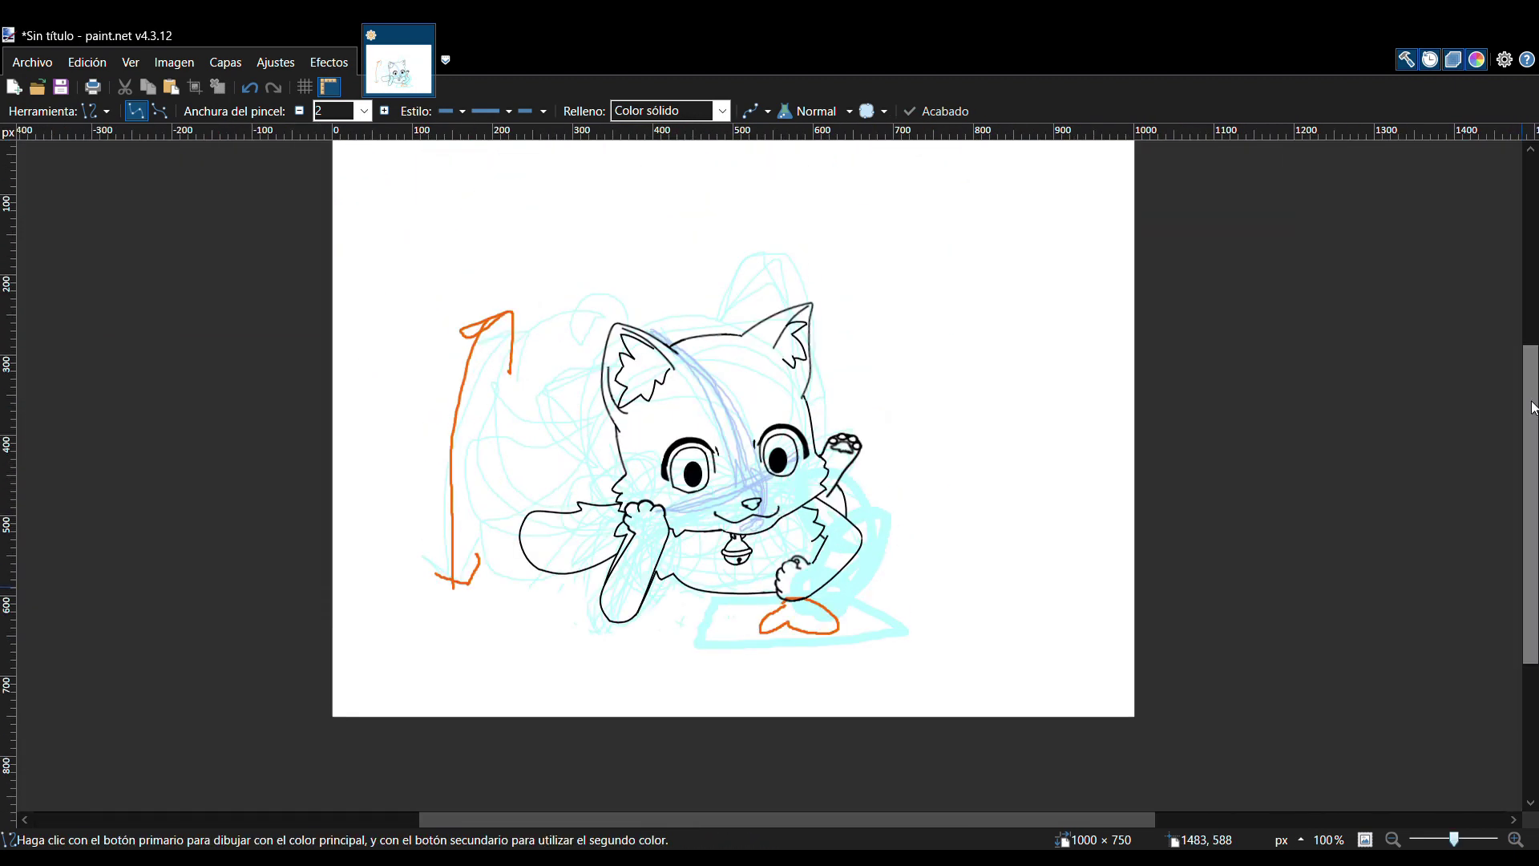
{"action": "left_click", "coordinate": [1518, 762]}
{"action": "left_click", "coordinate": [1513, 721]}
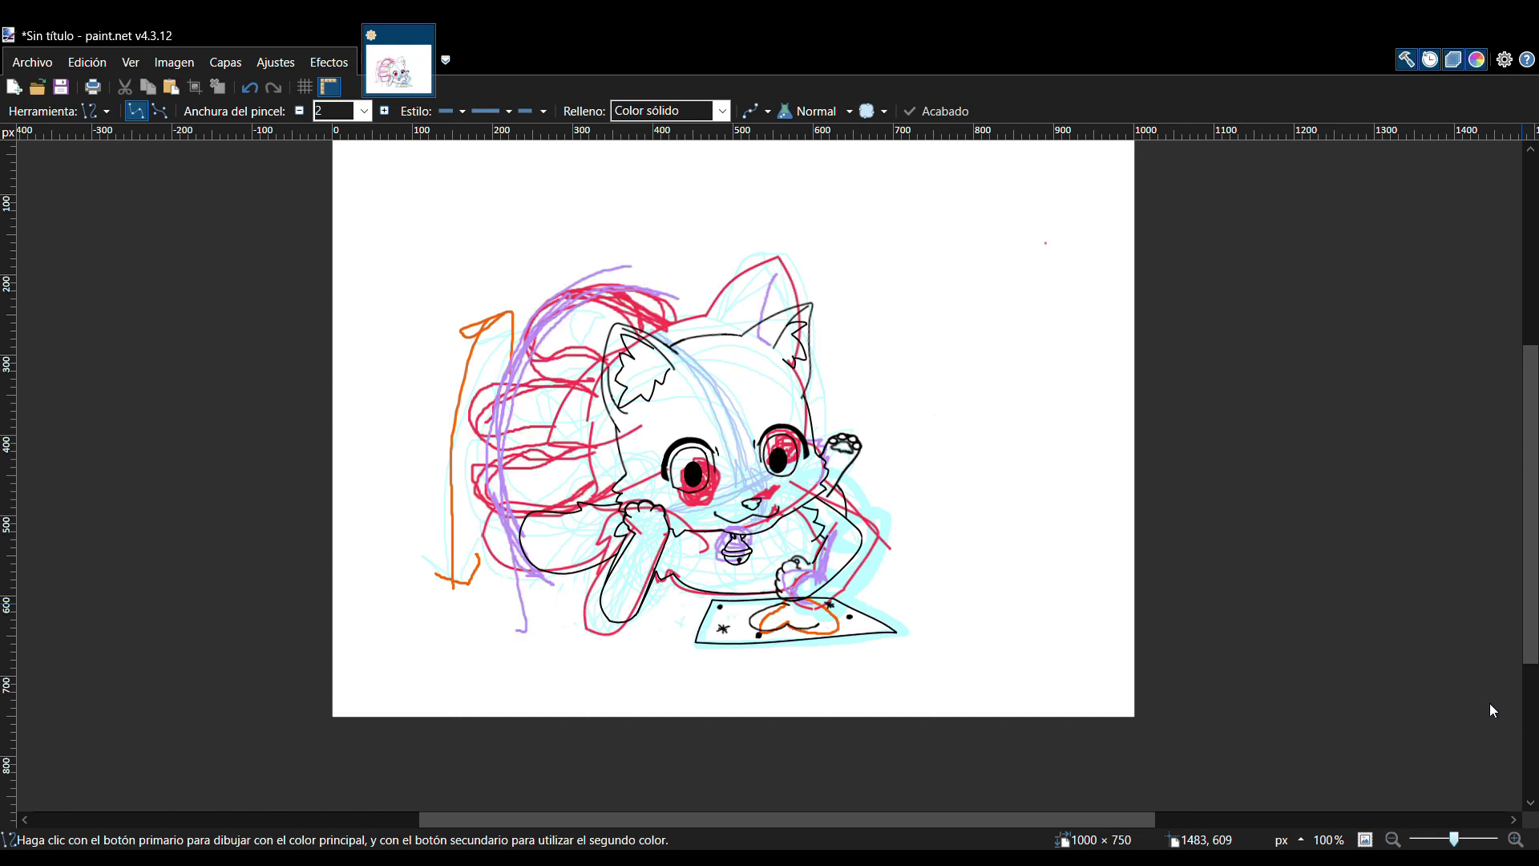
{"action": "left_click", "coordinate": [1489, 706]}
{"action": "left_click", "coordinate": [1490, 757]}
- Add a new layer, fill it with the secondary color, and move it down in the layer stack
{"action": "left_click", "coordinate": [1366, 804]}
{"action": "key", "text": "f"}
{"action": "right_click", "coordinate": [701, 232]}
{"action": "left_click_drag", "start_coordinate": [1463, 721], "coordinate": [1463, 772]}
- Draw a thick black pencil through the gripping paw down to the paper and erase the part covered by the fingers
{"action": "mouse_move", "coordinate": [1530, 621]}
{"action": "left_mouse_down"}
{"action": "mouse_move", "coordinate": [1530, 657]}
{"action": "mouse_move", "coordinate": [1530, 631]}
{"action": "left_mouse_up"}
{"action": "left_click_drag", "start_coordinate": [1455, 839], "coordinate": [1461, 838]}
{"action": "left_click_drag", "start_coordinate": [1530, 561], "coordinate": [1531, 601]}
{"action": "left_click", "coordinate": [58, 386]}
{"action": "left_click", "coordinate": [365, 111]}
{"action": "left_click", "coordinate": [337, 241]}
{"action": "mouse_move", "coordinate": [872, 478]}
{"action": "left_mouse_down"}
{"action": "mouse_move", "coordinate": [821, 653]}
{"action": "mouse_move", "coordinate": [874, 472]}
{"action": "left_mouse_up"}
{"action": "key", "text": "e"}
{"action": "left_click_drag", "start_coordinate": [853, 538], "coordinate": [862, 576]}
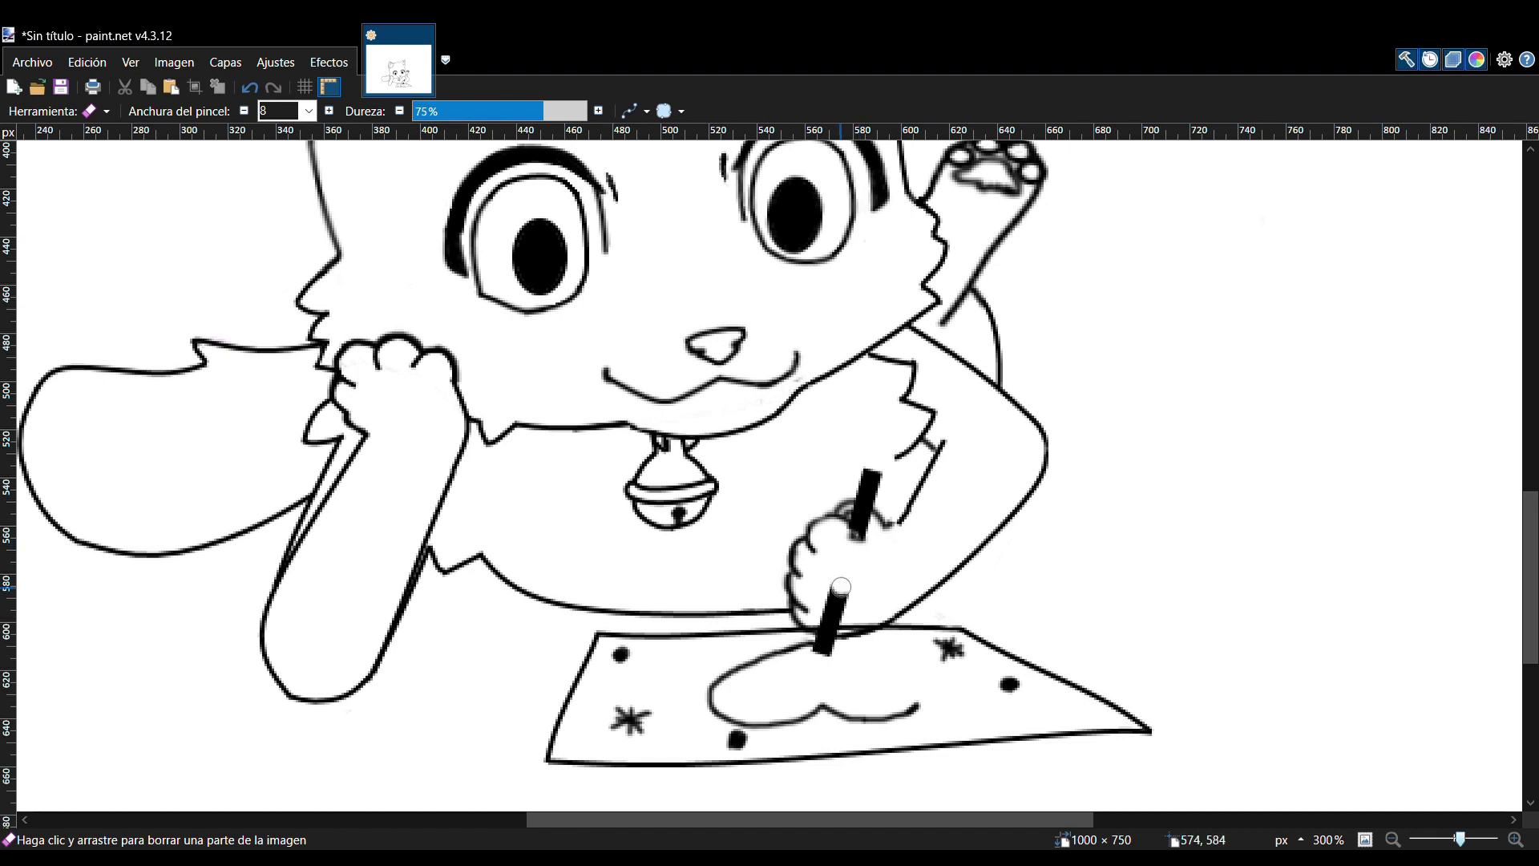
{"action": "mouse_move", "coordinate": [1530, 561]}
{"action": "left_mouse_down"}
{"action": "mouse_move", "coordinate": [1505, 385]}
{"action": "mouse_move", "coordinate": [1531, 547]}
{"action": "left_mouse_up"}
{"action": "left_click_drag", "start_coordinate": [1461, 839], "coordinate": [1454, 839]}
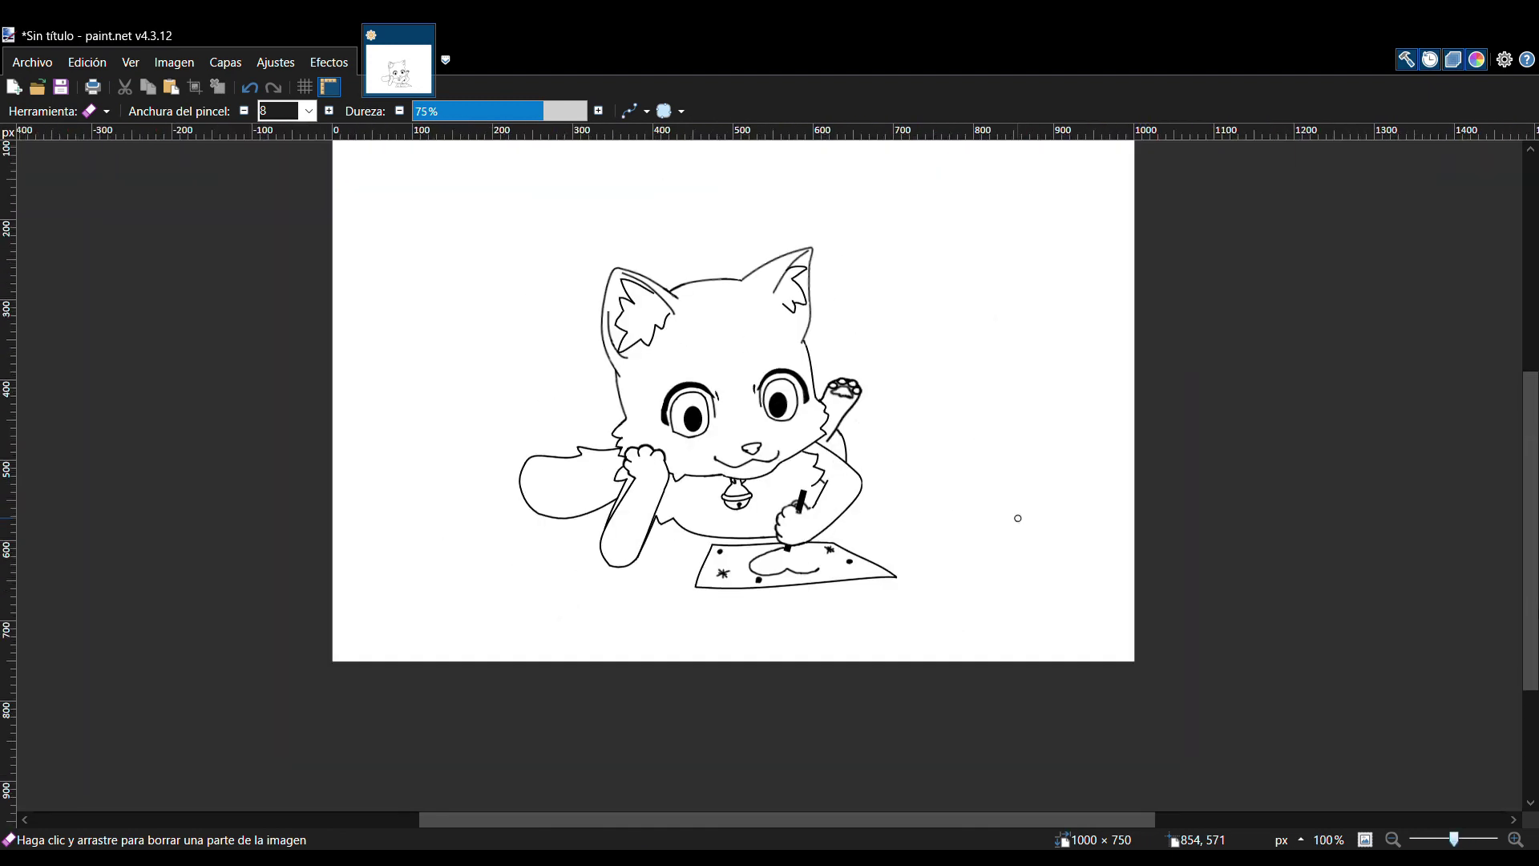
- Lasso-select the left eye inside its eyelid, shift it slightly to the right, and clear the selection
{"action": "left_click_drag", "start_coordinate": [1530, 561], "coordinate": [1531, 532]}
{"action": "left_click_drag", "start_coordinate": [1454, 838], "coordinate": [1462, 837]}
{"action": "key", "text": "s"}
{"action": "key", "text": "s"}
{"action": "key", "text": "s"}
{"action": "left_click_drag", "start_coordinate": [565, 408], "coordinate": [661, 516]}
{"action": "key", "text": "m"}
{"action": "key", "text": "ctrl+d"}
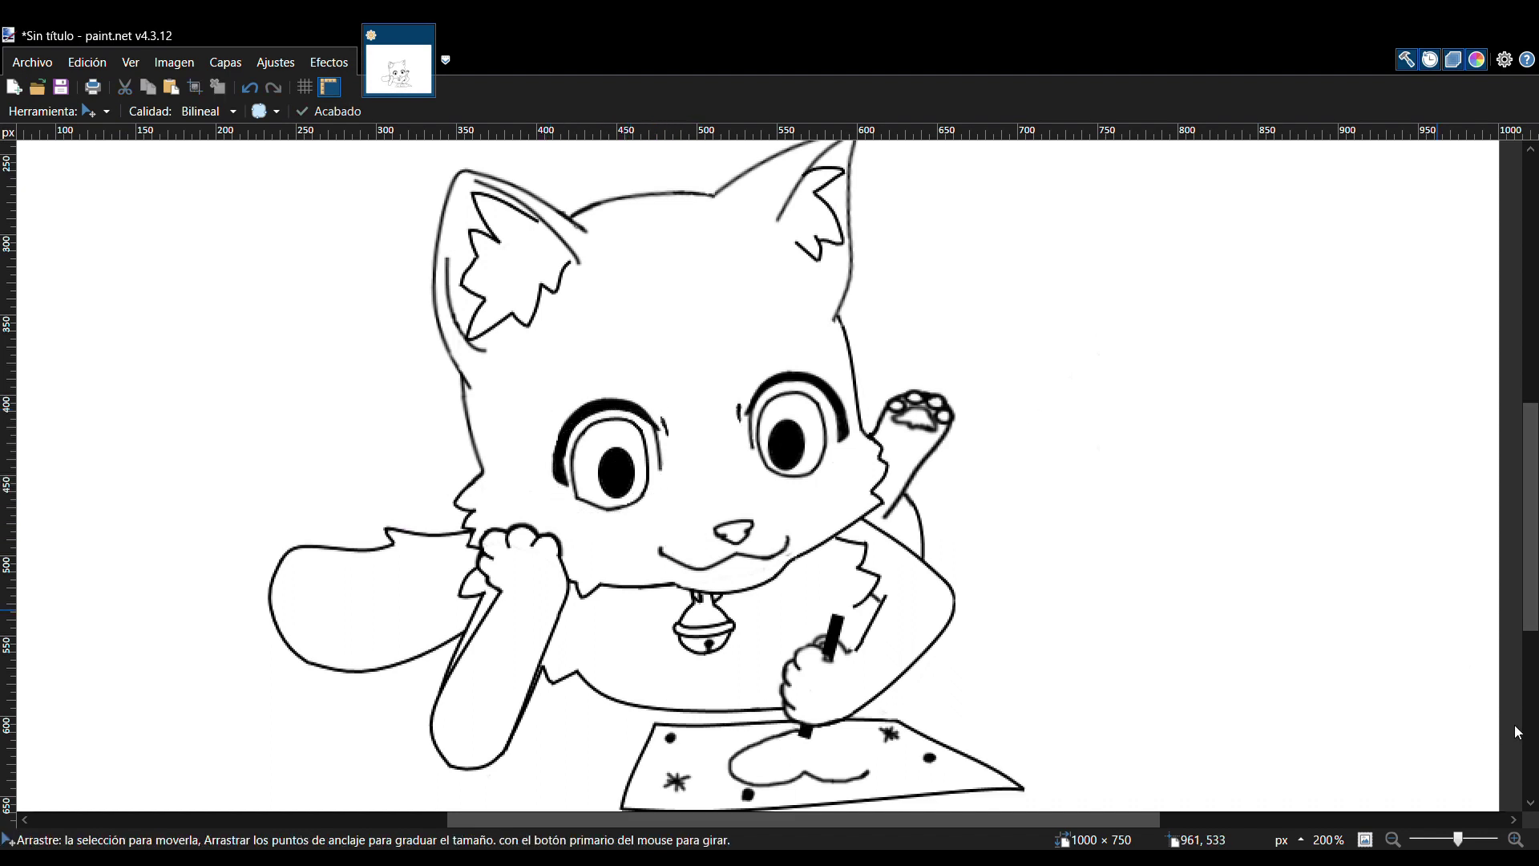
{"action": "key", "text": "s"}
{"action": "key", "text": "s"}
{"action": "mouse_move", "coordinate": [558, 503]}
{"action": "left_mouse_down"}
{"action": "mouse_move", "coordinate": [654, 473]}
{"action": "mouse_move", "coordinate": [570, 433]}
{"action": "mouse_move", "coordinate": [561, 493]}
{"action": "left_mouse_up"}
{"action": "key", "text": "m"}
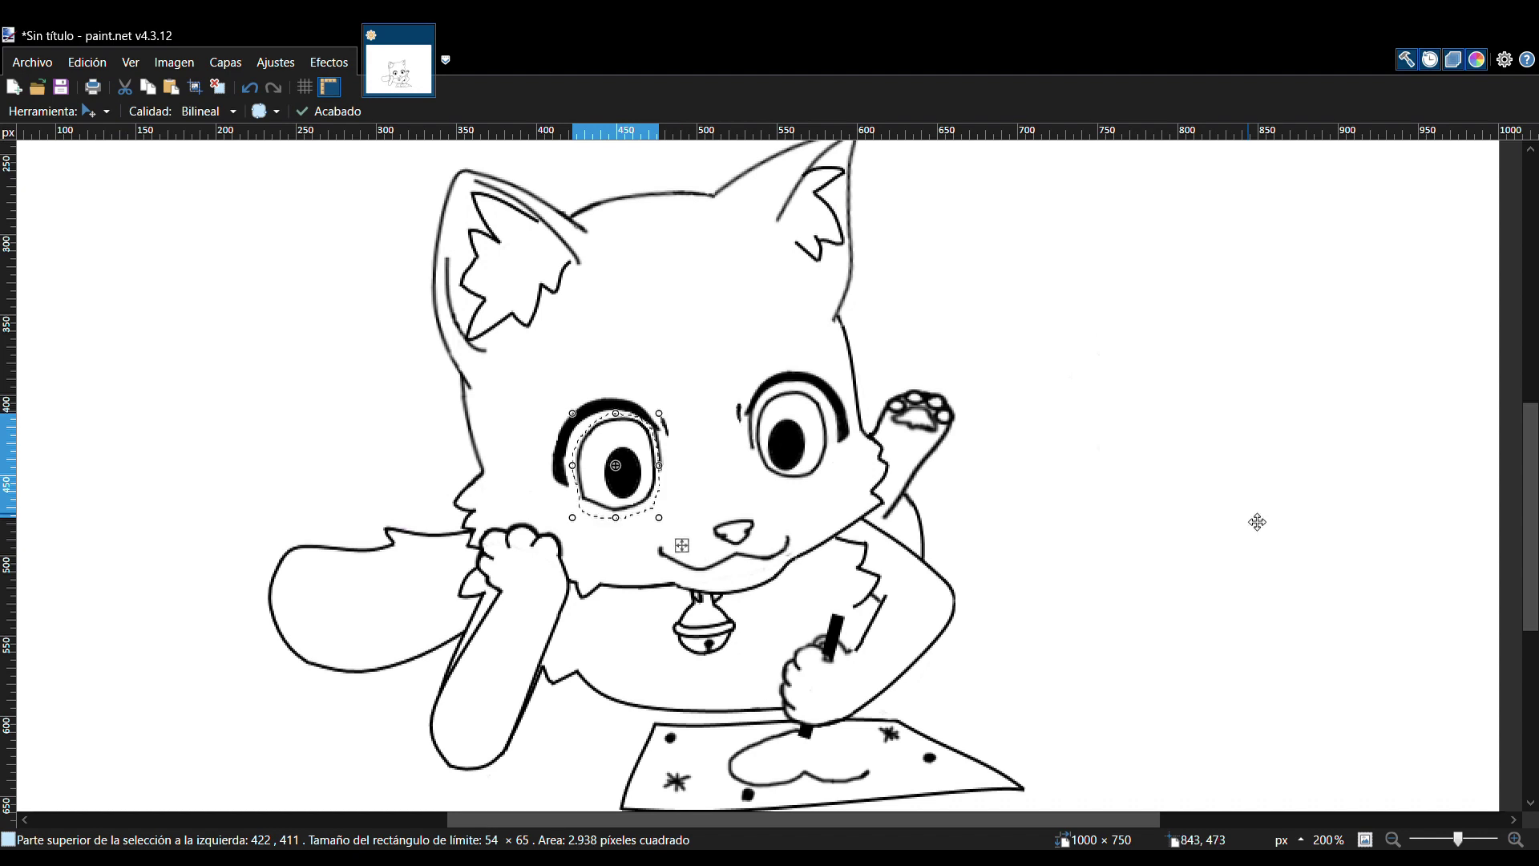
{"action": "key", "text": "ctrl+d"}
- Clean up the empty area around the cat's raised paw and right ear with a 25 px eraser
{"action": "key", "text": "s"}
{"action": "key", "text": "b"}
{"action": "left_click_drag", "start_coordinate": [1072, 398], "coordinate": [1090, 412]}
{"action": "mouse_move", "coordinate": [994, 250]}
{"action": "left_mouse_down"}
{"action": "mouse_move", "coordinate": [922, 215]}
{"action": "mouse_move", "coordinate": [926, 170]}
{"action": "left_mouse_up"}
{"action": "scroll", "coordinate": [1067, 271], "scroll_direction": "up", "scroll_amount": 3}
{"action": "key", "text": "e"}
{"action": "mouse_move", "coordinate": [1042, 449]}
{"action": "left_mouse_down"}
{"action": "mouse_move", "coordinate": [962, 360]}
{"action": "mouse_move", "coordinate": [1078, 233]}
{"action": "left_mouse_up"}
{"action": "scroll", "coordinate": [1484, 248], "scroll_direction": "down", "scroll_amount": 4}
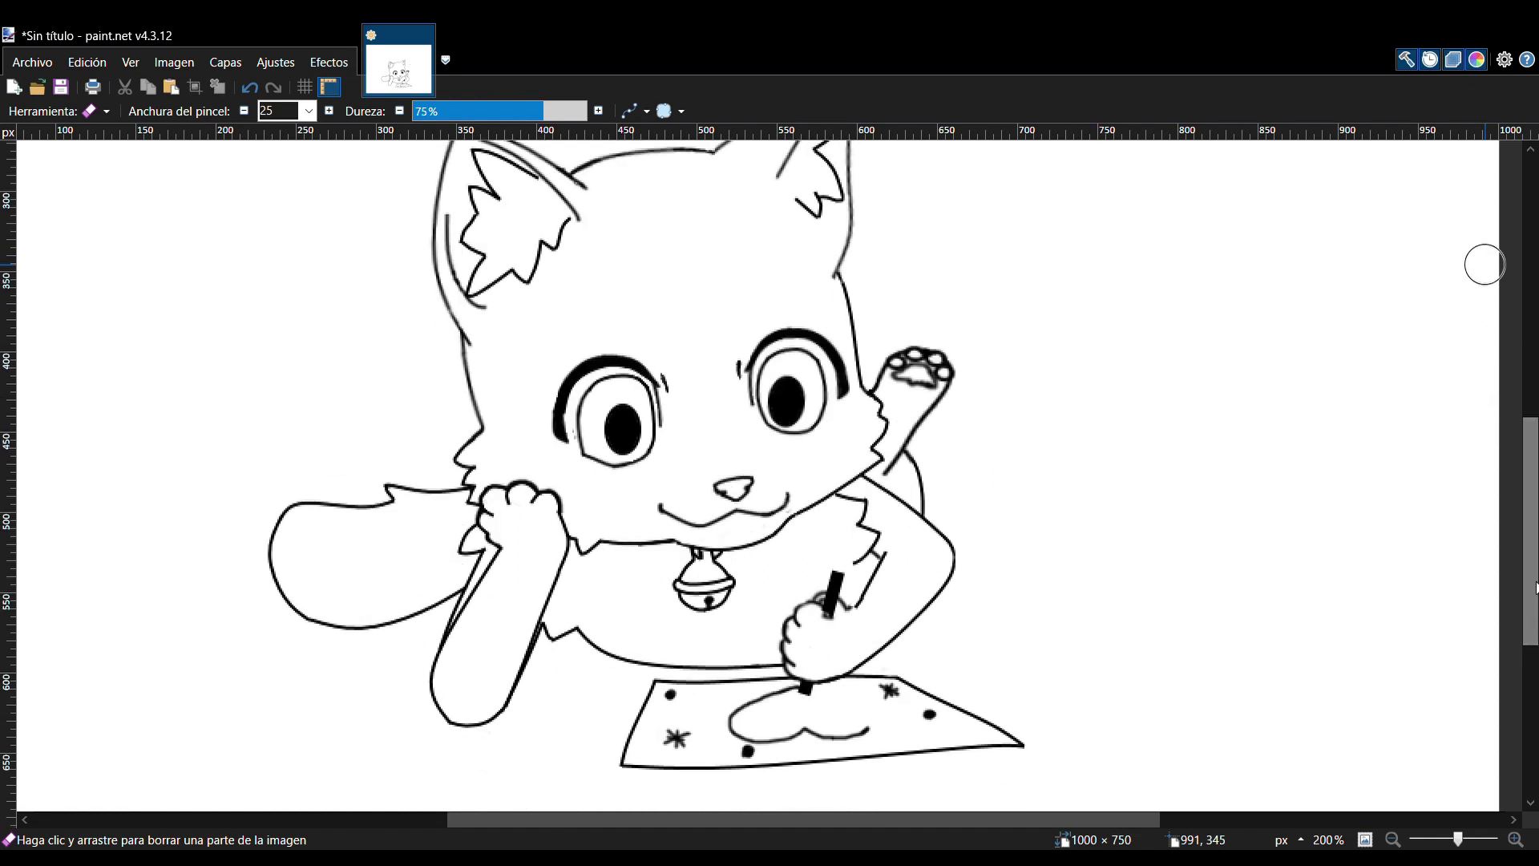
- Fill the bell and its small loop under the chin with pale yellow
{"action": "key", "text": "f"}
{"action": "left_click", "coordinate": [681, 584]}
{"action": "left_click", "coordinate": [1515, 840]}
{"action": "left_click", "coordinate": [1515, 839]}
{"action": "left_click", "coordinate": [1515, 839]}
{"action": "left_click", "coordinate": [587, 668]}
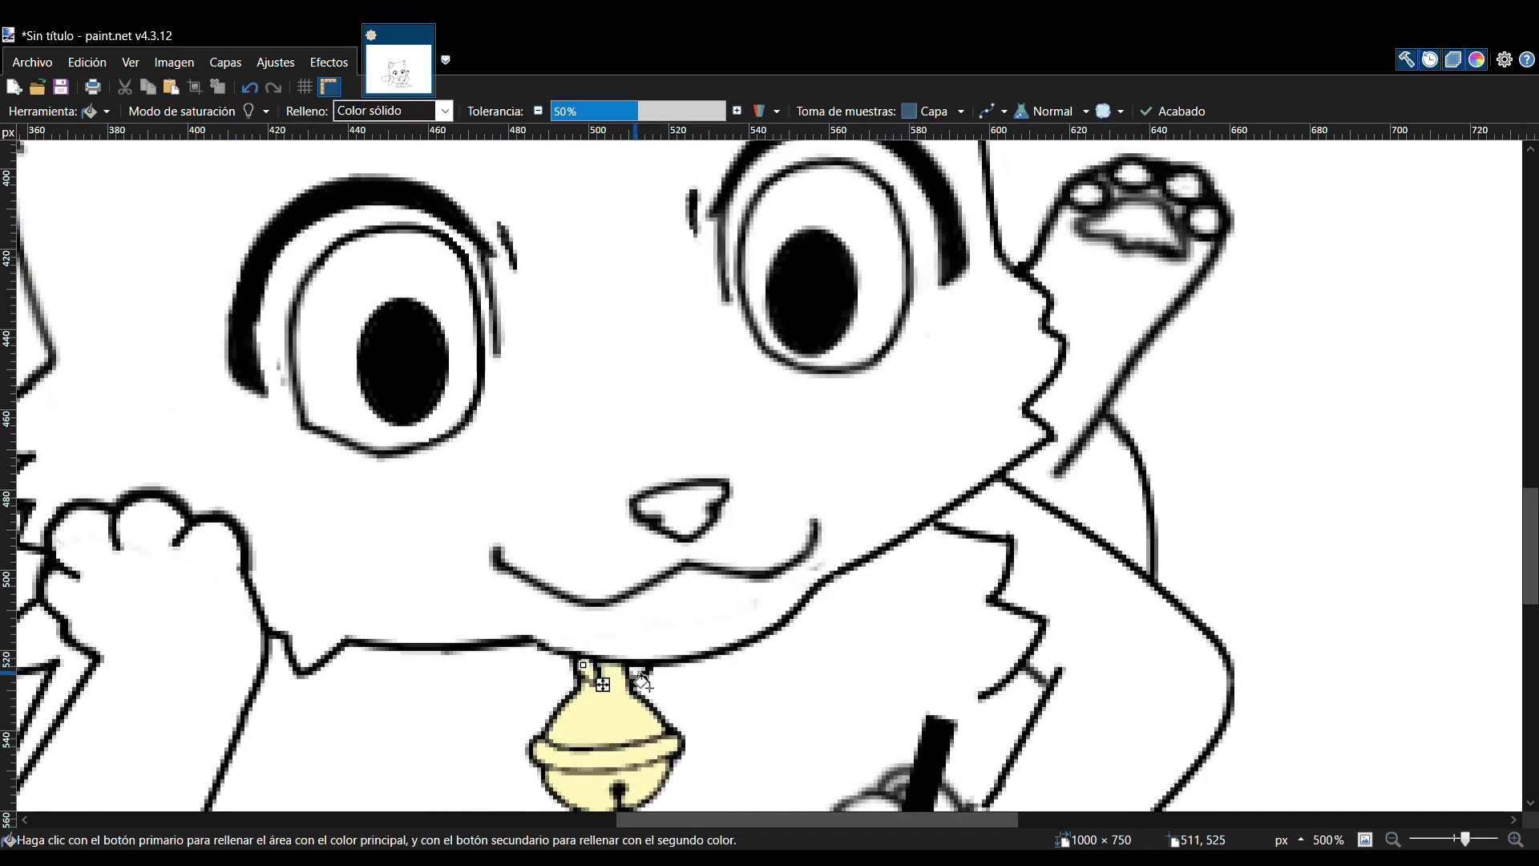
{"action": "left_click", "coordinate": [631, 669]}
- Fill the cat's tail and head with dark grey
{"action": "left_click_drag", "start_coordinate": [706, 819], "coordinate": [482, 819]}
{"action": "left_click", "coordinate": [599, 610]}
{"action": "left_click_drag", "start_coordinate": [694, 820], "coordinate": [844, 820]}
{"action": "left_click_drag", "start_coordinate": [1530, 542], "coordinate": [1528, 458]}
{"action": "left_click", "coordinate": [739, 332]}
- Erase the dark grey fill from inside the left ear's fur tuft with an 8 px eraser
{"action": "key", "text": "e"}
{"action": "left_click_drag", "start_coordinate": [477, 292], "coordinate": [470, 299]}
{"action": "triple_click", "coordinate": [1515, 840]}
{"action": "double_click", "coordinate": [1515, 840]}
{"action": "left_click_drag", "start_coordinate": [1530, 463], "coordinate": [1530, 425]}
{"action": "left_click_drag", "start_coordinate": [741, 819], "coordinate": [643, 820]}
{"action": "double_click", "coordinate": [272, 110]}
{"action": "type", "text": "8"}
{"action": "left_click_drag", "start_coordinate": [782, 341], "coordinate": [930, 493]}
{"action": "key", "text": "f"}
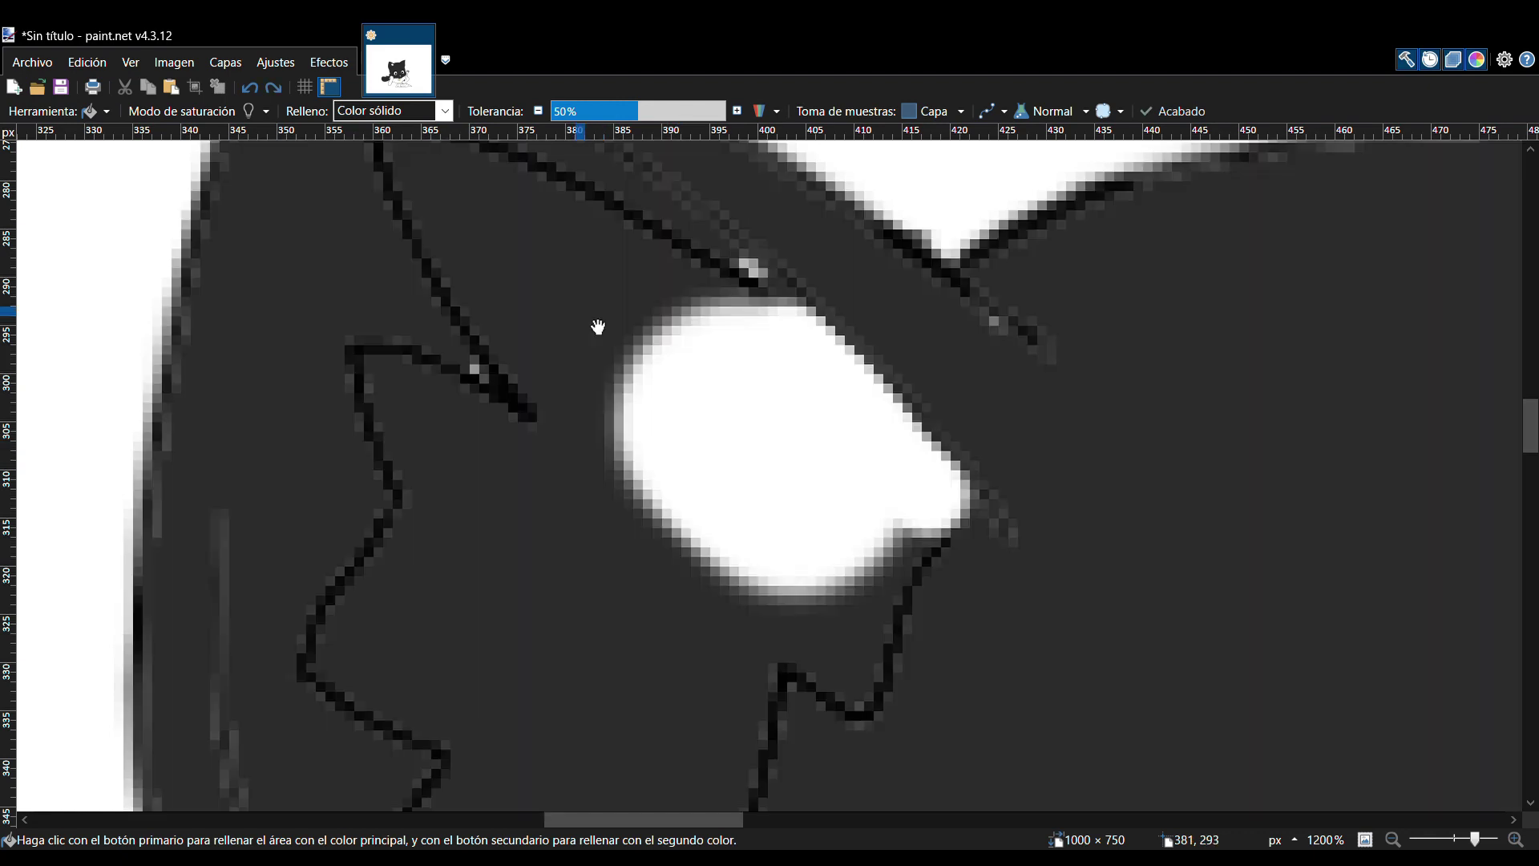
{"action": "key", "text": "e"}
{"action": "mouse_move", "coordinate": [714, 380]}
{"action": "left_mouse_down"}
{"action": "mouse_move", "coordinate": [635, 457]}
{"action": "mouse_move", "coordinate": [481, 248]}
{"action": "mouse_move", "coordinate": [533, 216]}
{"action": "mouse_move", "coordinate": [569, 405]}
{"action": "mouse_move", "coordinate": [416, 406]}
{"action": "mouse_move", "coordinate": [810, 612]}
{"action": "mouse_move", "coordinate": [914, 513]}
{"action": "left_mouse_up"}
{"action": "scroll", "coordinate": [1122, 445], "scroll_direction": "down", "scroll_amount": 3}
{"action": "mouse_move", "coordinate": [746, 425]}
{"action": "left_mouse_down"}
{"action": "mouse_move", "coordinate": [697, 577]}
{"action": "mouse_move", "coordinate": [698, 417]}
{"action": "mouse_move", "coordinate": [393, 388]}
{"action": "mouse_move", "coordinate": [361, 430]}
{"action": "mouse_move", "coordinate": [430, 401]}
{"action": "left_mouse_up"}
{"action": "scroll", "coordinate": [574, 213], "scroll_direction": "down", "scroll_amount": 5}
{"action": "left_click_drag", "start_coordinate": [574, 213], "coordinate": [468, 242]}
- Erase the remaining grey in the corners and tips of the left ear's fur tuft with a 2 px eraser
{"action": "left_click", "coordinate": [309, 111]}
{"action": "left_click", "coordinate": [282, 146]}
{"action": "left_click_drag", "start_coordinate": [365, 361], "coordinate": [382, 392]}
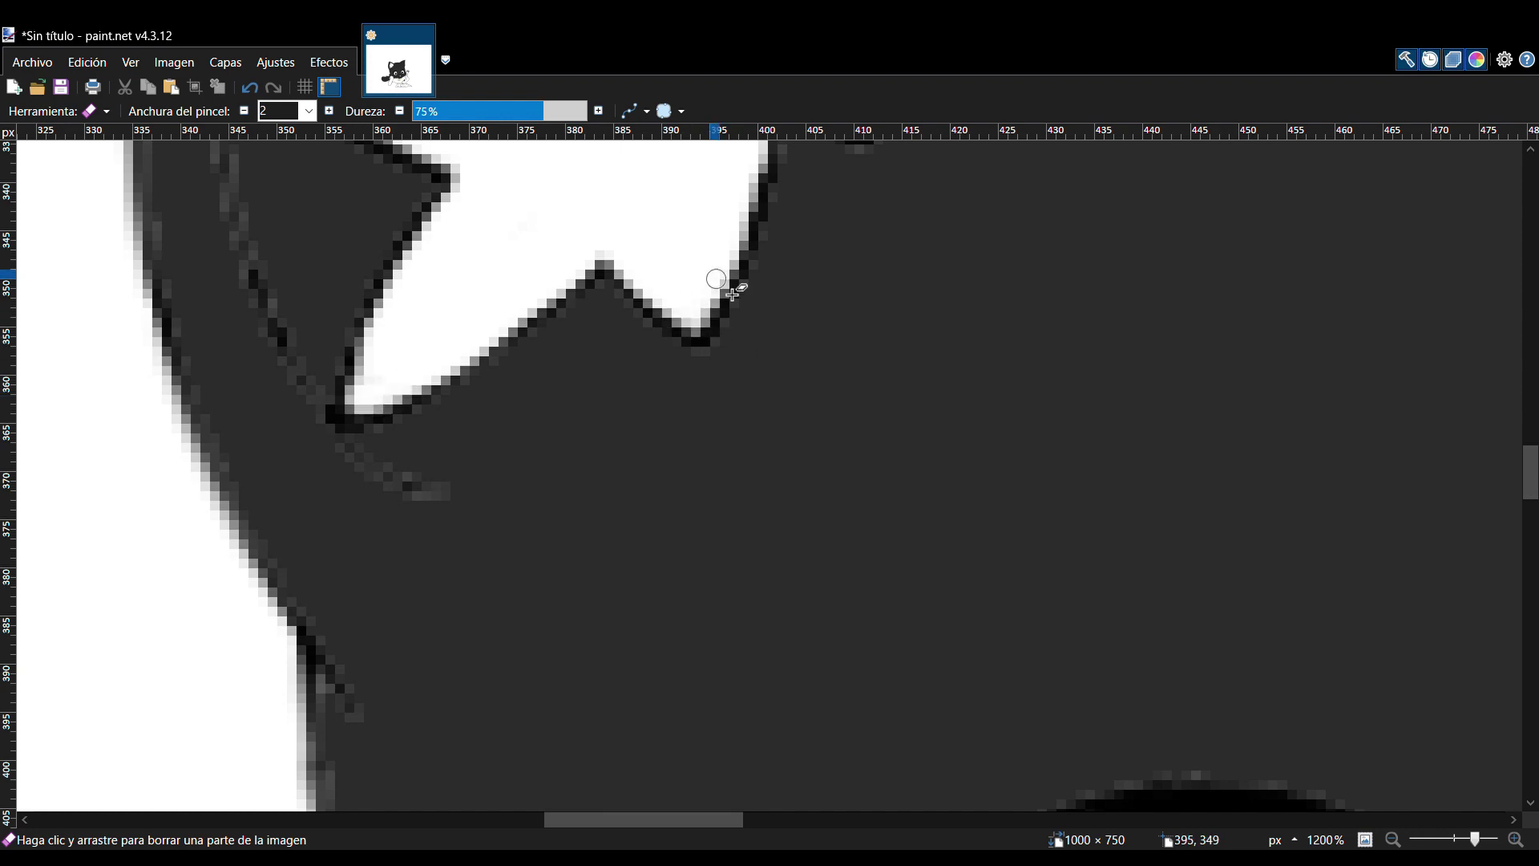
{"action": "scroll", "coordinate": [858, 398], "scroll_direction": "up", "scroll_amount": 4}
{"action": "scroll", "coordinate": [1516, 441], "scroll_direction": "up", "scroll_amount": 4}
{"action": "left_click_drag", "start_coordinate": [397, 192], "coordinate": [444, 219]}
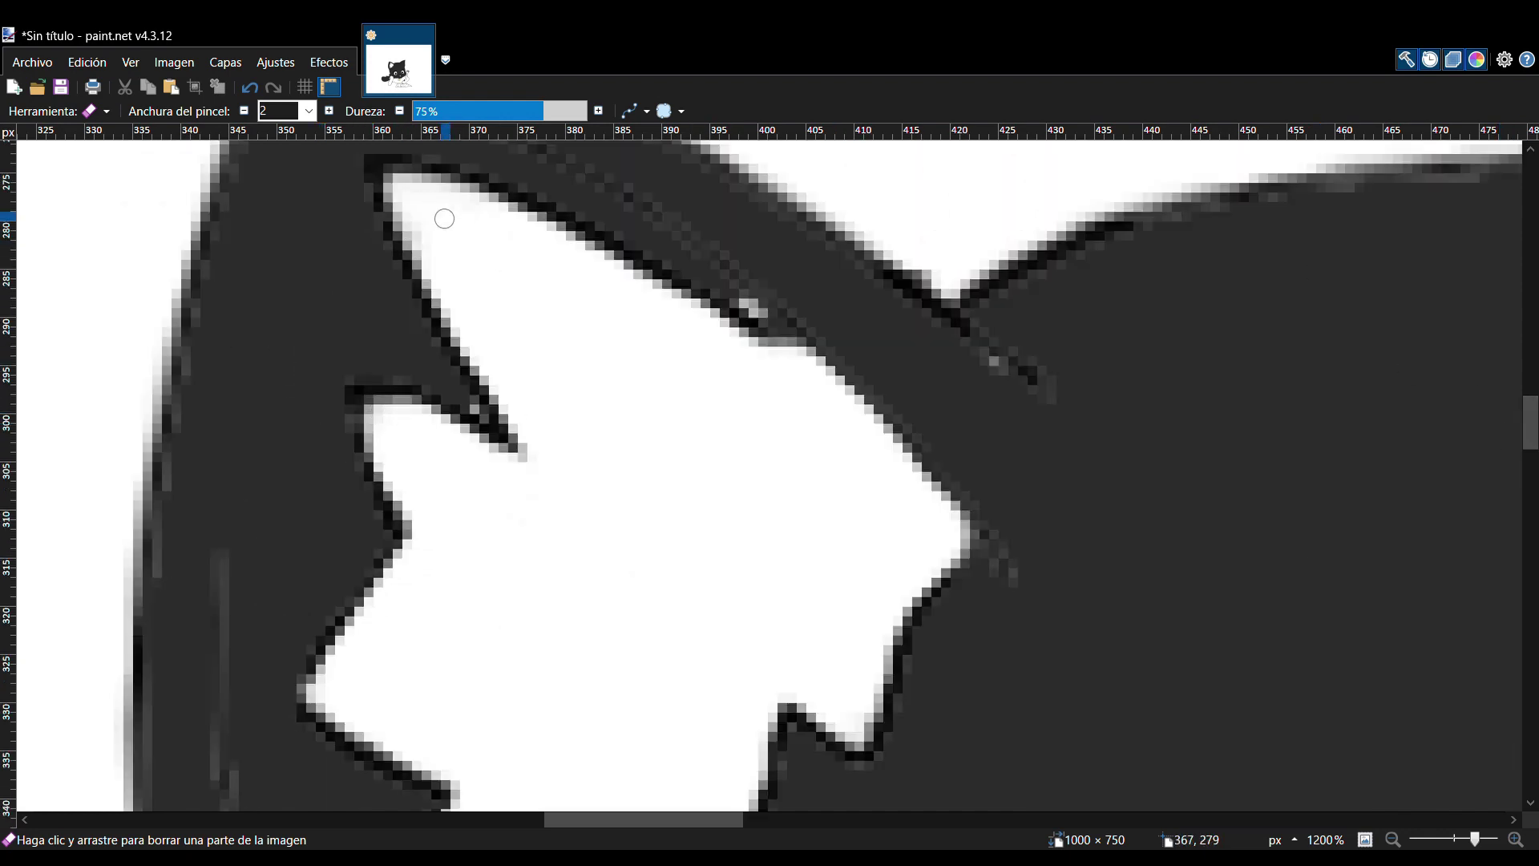
- Retrace the left ear's upper inner line and the ear's base line in black with the 2 px brush
{"action": "key", "text": "k"}
{"action": "key", "text": "b"}
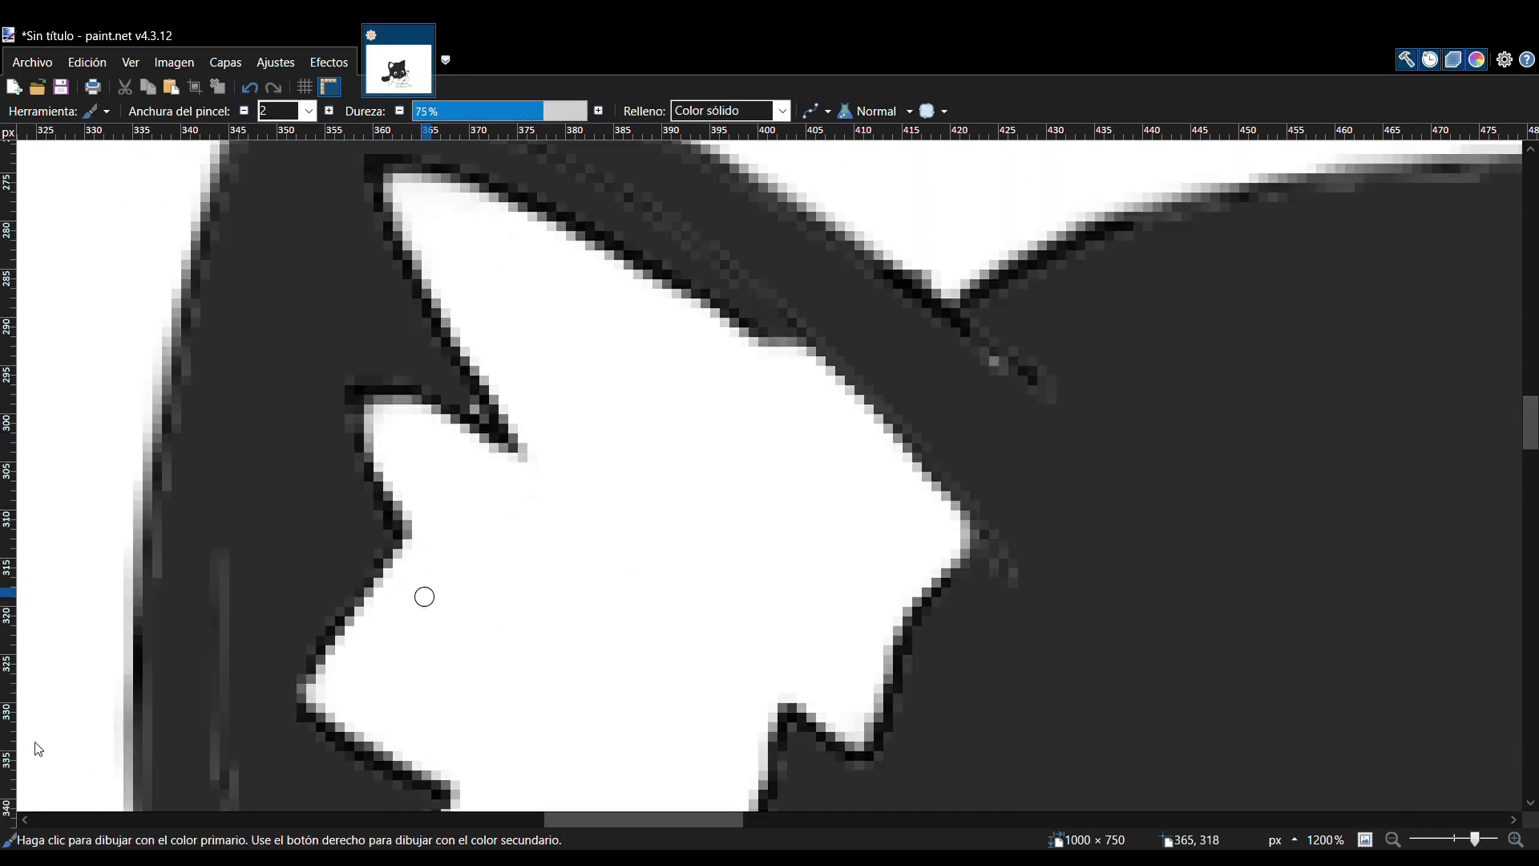
{"action": "mouse_move", "coordinate": [993, 545]}
{"action": "left_mouse_down"}
{"action": "mouse_move", "coordinate": [802, 328]}
{"action": "mouse_move", "coordinate": [646, 200]}
{"action": "left_mouse_up"}
{"action": "scroll", "coordinate": [1230, 444], "scroll_direction": "up", "scroll_amount": 3}
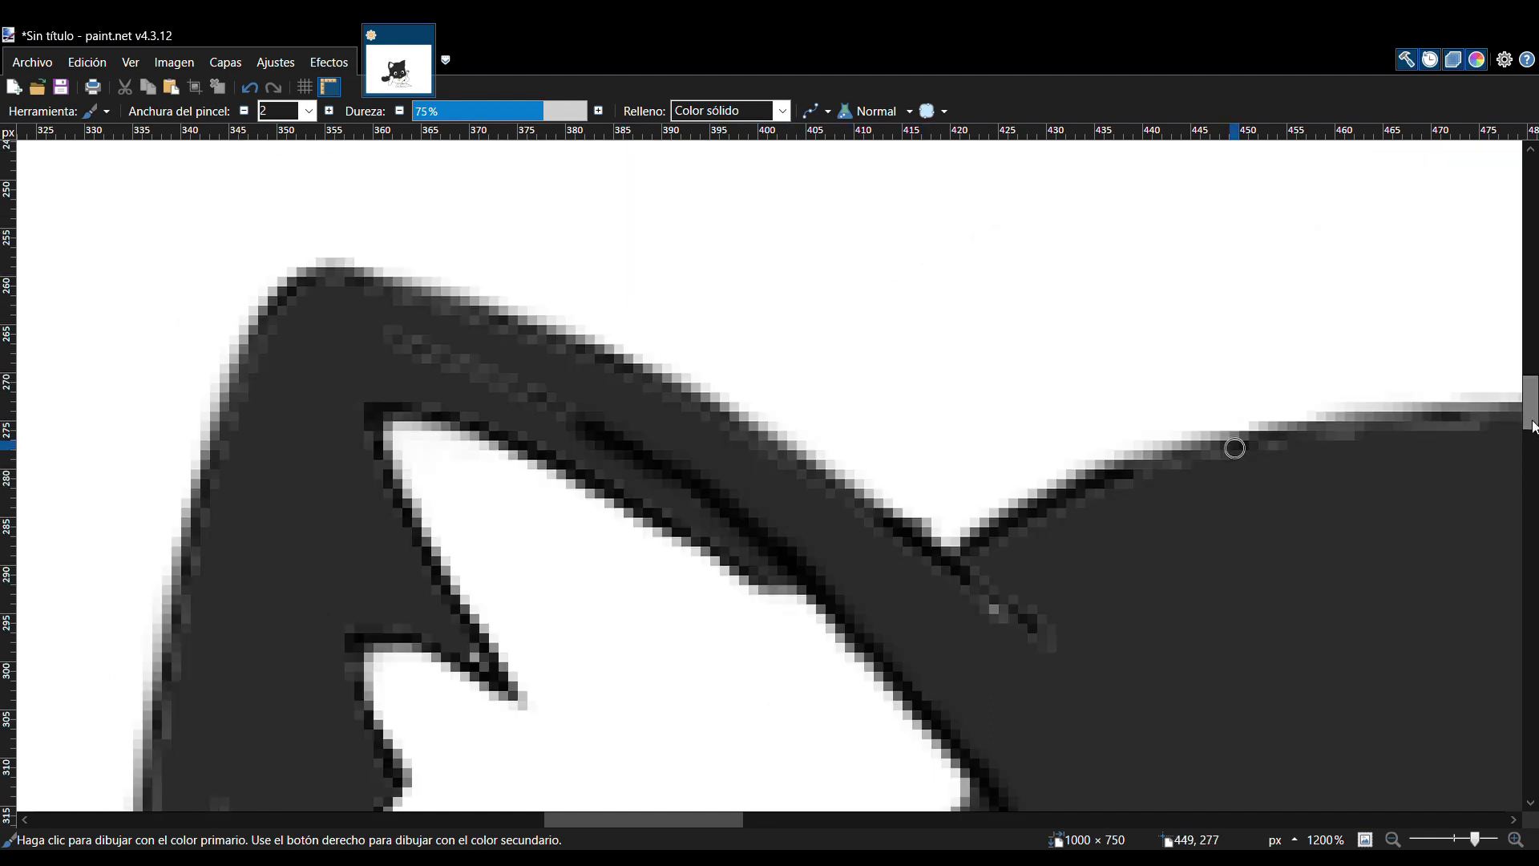
{"action": "left_click_drag", "start_coordinate": [643, 445], "coordinate": [390, 329]}
{"action": "mouse_move", "coordinate": [911, 523]}
{"action": "left_mouse_down"}
{"action": "mouse_move", "coordinate": [1035, 628]}
{"action": "mouse_move", "coordinate": [795, 339]}
{"action": "mouse_move", "coordinate": [866, 513]}
{"action": "mouse_move", "coordinate": [994, 620]}
{"action": "left_mouse_up"}
- Retrace the left ear's outer inside line in black and cover stray line traces with the sampled dark grey
{"action": "scroll", "coordinate": [1007, 563], "scroll_direction": "down", "scroll_amount": 9}
{"action": "scroll", "coordinate": [988, 616], "scroll_direction": "left", "scroll_amount": 7}
{"action": "key", "text": "ctrl+z"}
{"action": "scroll", "coordinate": [1334, 800], "scroll_direction": "up", "scroll_amount": 4}
{"action": "left_click_drag", "start_coordinate": [797, 725], "coordinate": [792, 449]}
{"action": "left_click_drag", "start_coordinate": [802, 635], "coordinate": [813, 741]}
{"action": "key", "text": "k"}
{"action": "left_click", "coordinate": [903, 395]}
{"action": "key", "text": "b"}
{"action": "left_click_drag", "start_coordinate": [772, 667], "coordinate": [767, 712]}
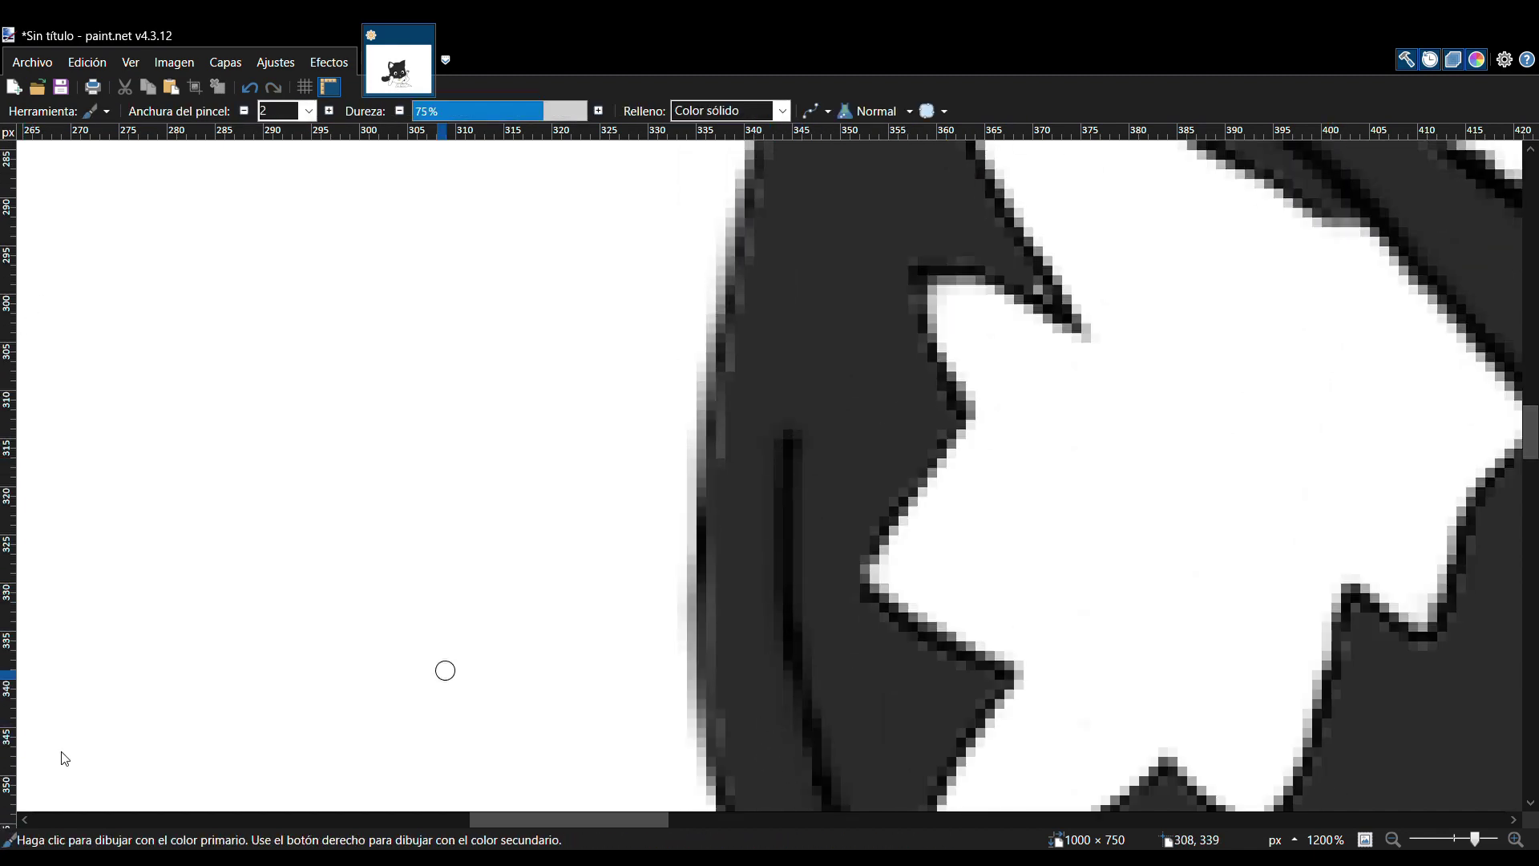
- Brush pink into the left ear between the inner line and the white fur tuft
{"action": "mouse_move", "coordinate": [838, 481]}
{"action": "left_mouse_down"}
{"action": "mouse_move", "coordinate": [922, 437]}
{"action": "mouse_move", "coordinate": [930, 377]}
{"action": "mouse_move", "coordinate": [855, 450]}
{"action": "mouse_move", "coordinate": [862, 614]}
{"action": "mouse_move", "coordinate": [919, 392]}
{"action": "left_mouse_up"}
{"action": "mouse_move", "coordinate": [819, 638]}
{"action": "left_mouse_down"}
{"action": "mouse_move", "coordinate": [834, 449]}
{"action": "mouse_move", "coordinate": [887, 650]}
{"action": "left_mouse_up"}
{"action": "scroll", "coordinate": [887, 649], "scroll_direction": "down", "scroll_amount": 3}
{"action": "mouse_move", "coordinate": [867, 596]}
{"action": "left_mouse_down"}
{"action": "mouse_move", "coordinate": [849, 439]}
{"action": "mouse_move", "coordinate": [967, 443]}
{"action": "mouse_move", "coordinate": [890, 626]}
{"action": "mouse_move", "coordinate": [849, 513]}
{"action": "left_mouse_up"}
{"action": "mouse_move", "coordinate": [923, 691]}
{"action": "left_mouse_down"}
{"action": "mouse_move", "coordinate": [1011, 740]}
{"action": "mouse_move", "coordinate": [1058, 651]}
{"action": "mouse_move", "coordinate": [1002, 698]}
{"action": "left_mouse_up"}
{"action": "left_click_drag", "start_coordinate": [1531, 461], "coordinate": [1531, 424]}
- Draw a curved edge along the left side of the inner ear and finish painting the area beside it pink
{"action": "key", "text": "o"}
{"action": "left_click_drag", "start_coordinate": [817, 673], "coordinate": [942, 191]}
{"action": "left_click_drag", "start_coordinate": [859, 512], "coordinate": [821, 506]}
{"action": "left_click_drag", "start_coordinate": [901, 351], "coordinate": [878, 241]}
{"action": "key", "text": "b"}
{"action": "mouse_move", "coordinate": [946, 193]}
{"action": "left_mouse_down"}
{"action": "mouse_move", "coordinate": [1059, 240]}
{"action": "mouse_move", "coordinate": [1315, 409]}
{"action": "mouse_move", "coordinate": [1151, 303]}
{"action": "mouse_move", "coordinate": [915, 210]}
{"action": "mouse_move", "coordinate": [894, 297]}
{"action": "mouse_move", "coordinate": [1014, 482]}
{"action": "mouse_move", "coordinate": [899, 539]}
{"action": "mouse_move", "coordinate": [950, 345]}
{"action": "mouse_move", "coordinate": [874, 361]}
{"action": "mouse_move", "coordinate": [858, 577]}
{"action": "mouse_move", "coordinate": [852, 505]}
{"action": "left_mouse_up"}
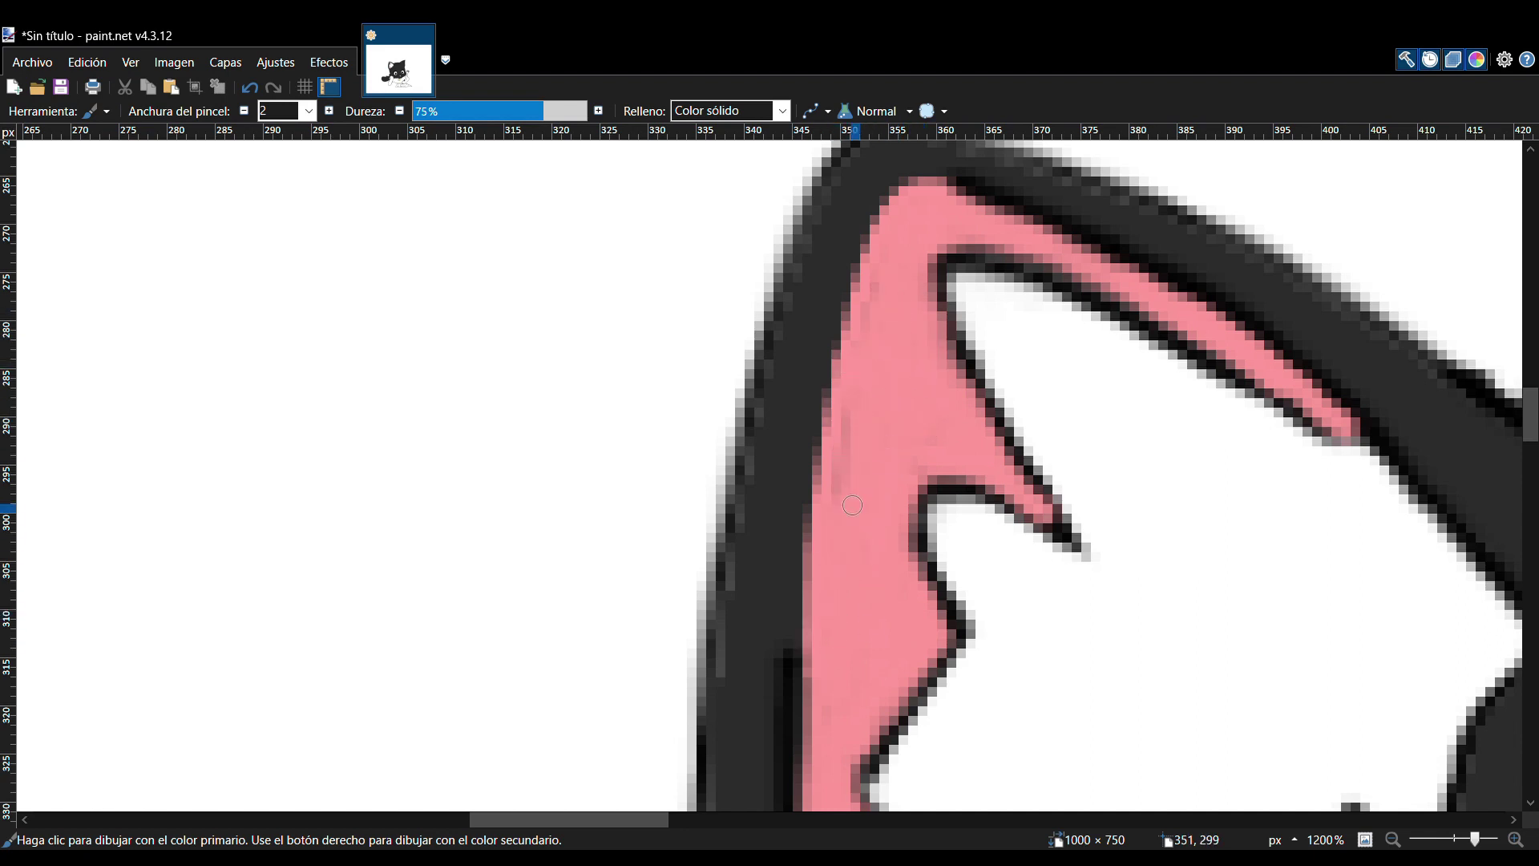
- Outline a white fur tuft on the left cheek above the raised paw and start brushing its inside white
{"action": "left_click_drag", "start_coordinate": [1475, 838], "coordinate": [1460, 838]}
{"action": "left_click_drag", "start_coordinate": [1533, 421], "coordinate": [1536, 484]}
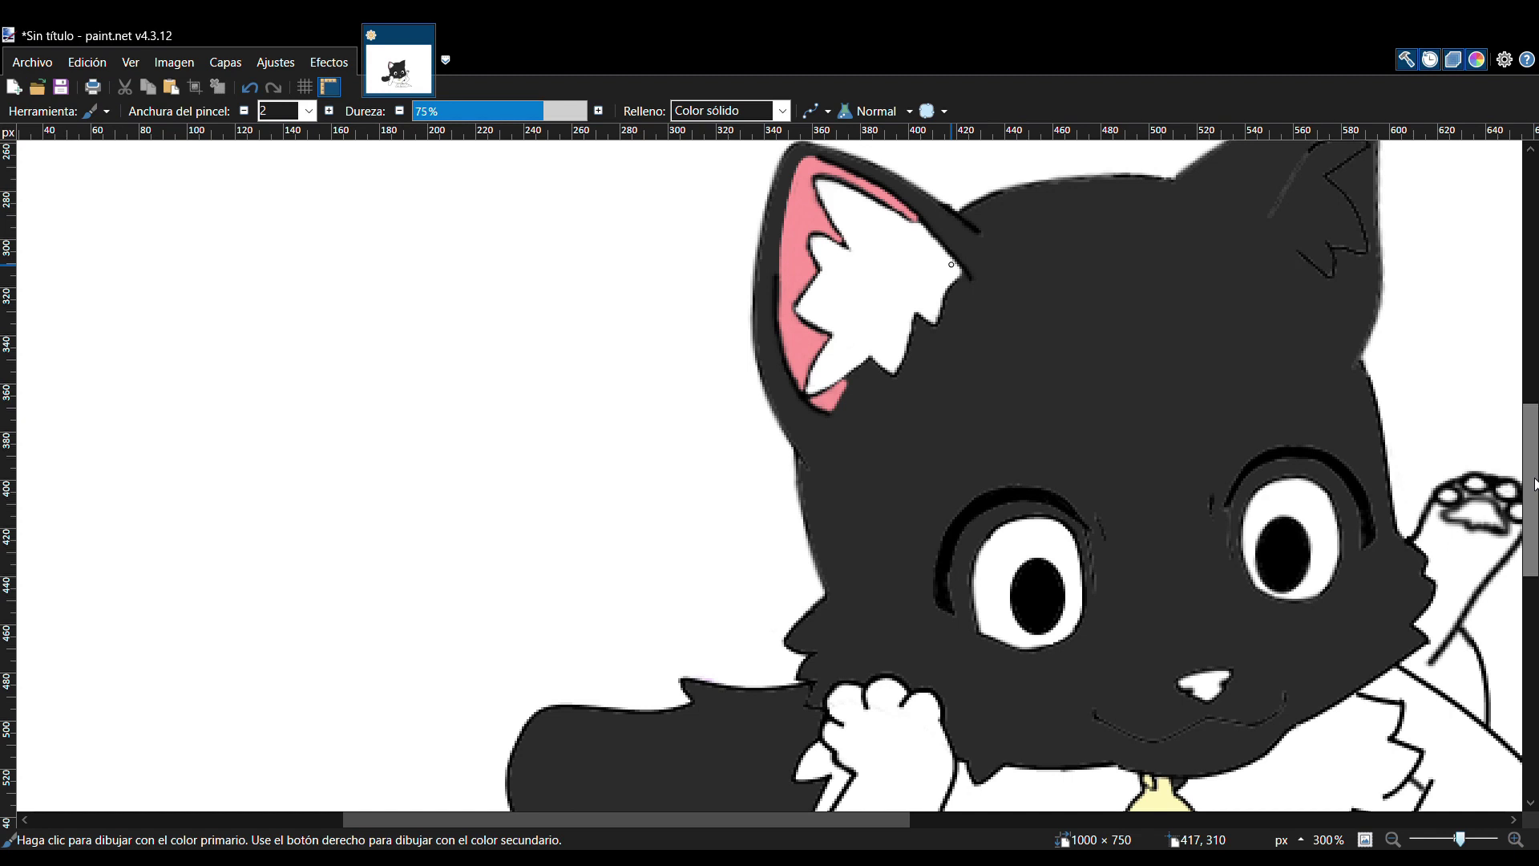
{"action": "left_click_drag", "start_coordinate": [1535, 484], "coordinate": [1535, 517]}
{"action": "scroll", "coordinate": [1172, 453], "scroll_direction": "up", "scroll_amount": 2}
{"action": "left_click_drag", "start_coordinate": [566, 521], "coordinate": [709, 601]}
{"action": "key", "text": "f"}
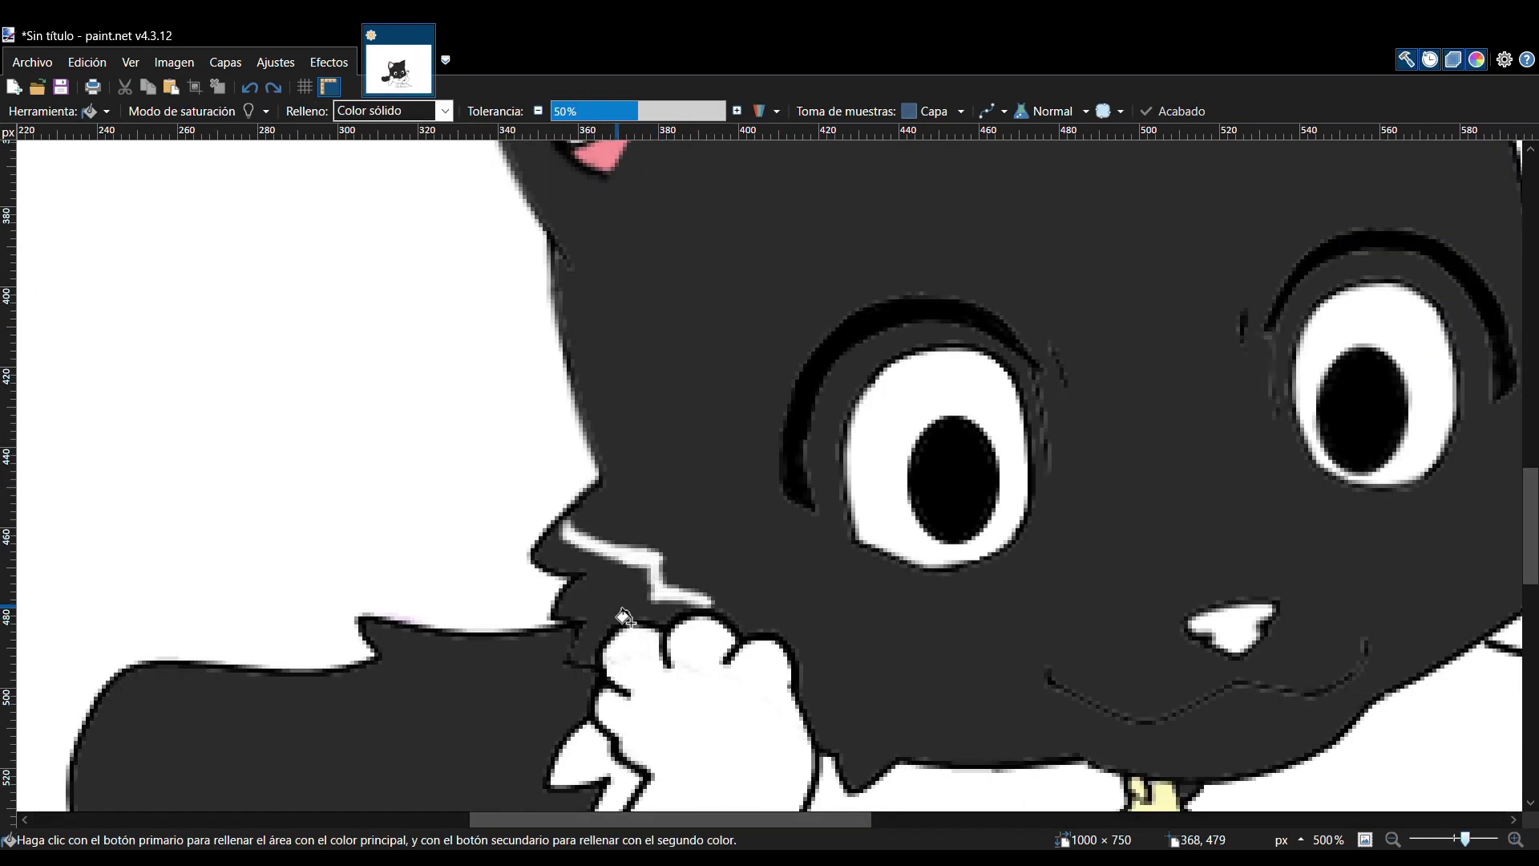
{"action": "key", "text": "b"}
{"action": "left_click_drag", "start_coordinate": [603, 571], "coordinate": [562, 563]}
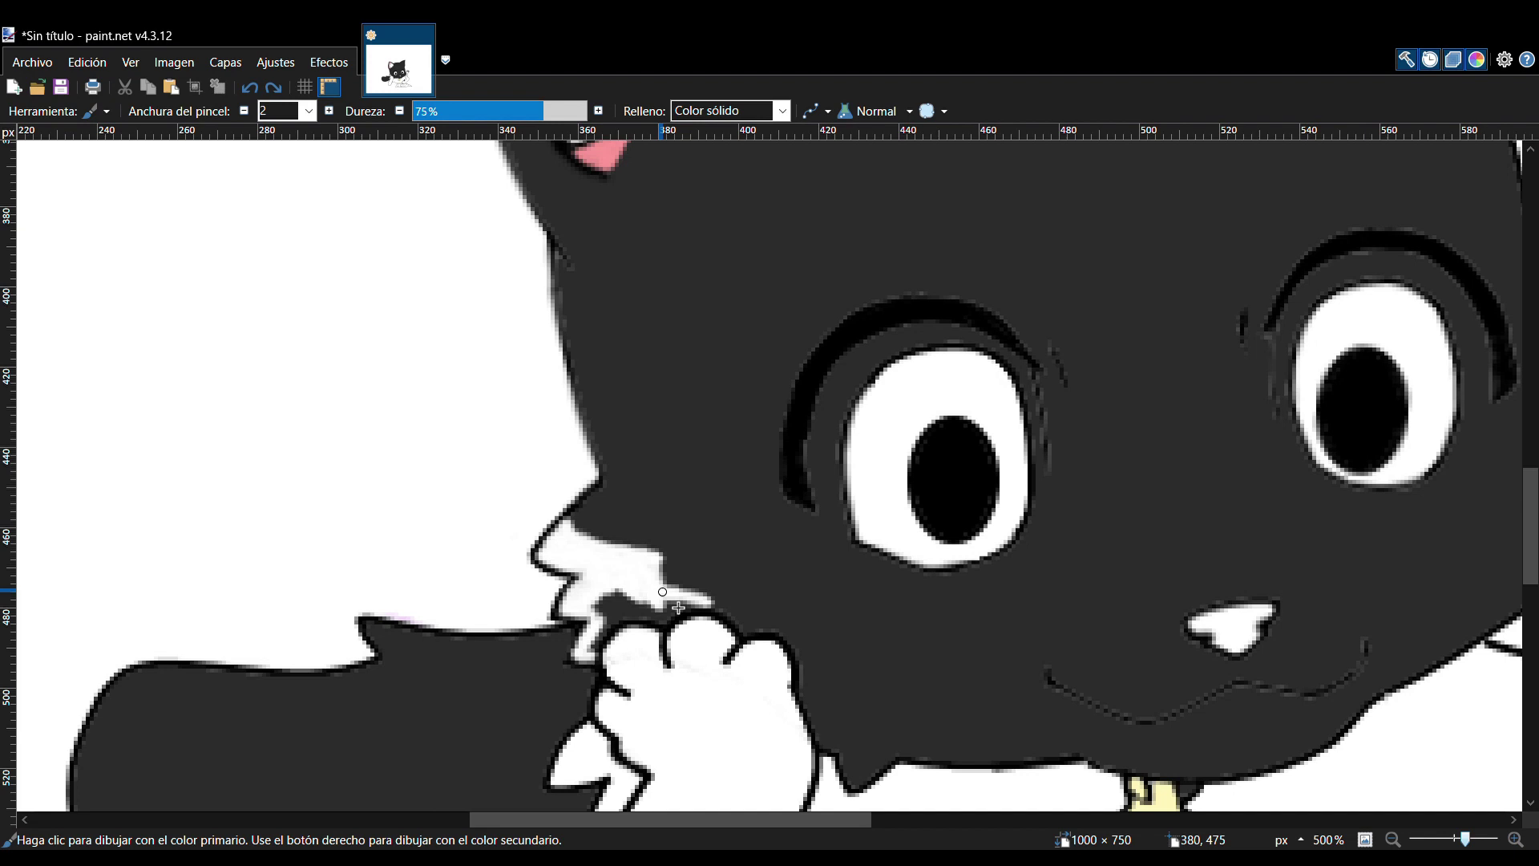
- Finish painting the left cheek tuft white and extend the white with a larger brush across the lower face below the left eye
{"action": "triple_click", "coordinate": [1515, 840]}
{"action": "double_click", "coordinate": [1515, 839]}
{"action": "left_click_drag", "start_coordinate": [1531, 533], "coordinate": [1531, 567]}
{"action": "mouse_move", "coordinate": [361, 424]}
{"action": "left_mouse_down"}
{"action": "mouse_move", "coordinate": [356, 366]}
{"action": "mouse_move", "coordinate": [624, 363]}
{"action": "left_mouse_up"}
{"action": "left_click", "coordinate": [329, 110]}
{"action": "left_click", "coordinate": [328, 111]}
{"action": "mouse_move", "coordinate": [384, 305]}
{"action": "left_mouse_down"}
{"action": "mouse_move", "coordinate": [474, 358]}
{"action": "mouse_move", "coordinate": [464, 344]}
{"action": "mouse_move", "coordinate": [577, 336]}
{"action": "left_mouse_up"}
{"action": "mouse_move", "coordinate": [1443, 325]}
{"action": "left_mouse_down"}
{"action": "mouse_move", "coordinate": [942, 369]}
{"action": "mouse_move", "coordinate": [697, 425]}
{"action": "left_mouse_up"}
- Brush the white patch's edge up from the muzzle to form a rounded blaze between the eyes
{"action": "scroll", "coordinate": [698, 481], "scroll_direction": "right", "scroll_amount": 5}
{"action": "left_click_drag", "start_coordinate": [1531, 565], "coordinate": [1531, 533]}
{"action": "left_click_drag", "start_coordinate": [630, 737], "coordinate": [841, 493]}
{"action": "left_click_drag", "start_coordinate": [1530, 530], "coordinate": [1530, 524]}
{"action": "left_click_drag", "start_coordinate": [832, 598], "coordinate": [838, 413]}
{"action": "left_click_drag", "start_coordinate": [1531, 525], "coordinate": [1530, 497]}
{"action": "left_click_drag", "start_coordinate": [845, 766], "coordinate": [792, 409]}
{"action": "left_click_drag", "start_coordinate": [1530, 498], "coordinate": [1530, 477]}
{"action": "mouse_move", "coordinate": [801, 697]}
{"action": "left_mouse_down"}
{"action": "mouse_move", "coordinate": [917, 673]}
{"action": "mouse_move", "coordinate": [808, 585]}
{"action": "mouse_move", "coordinate": [850, 790]}
{"action": "left_mouse_up"}
- Brush the white patch's edge down from the blaze and under the right eye to the right cheek
{"action": "left_click_drag", "start_coordinate": [1531, 479], "coordinate": [1530, 518]}
{"action": "mouse_move", "coordinate": [930, 282]}
{"action": "left_mouse_down"}
{"action": "mouse_move", "coordinate": [979, 636]}
{"action": "mouse_move", "coordinate": [870, 659]}
{"action": "mouse_move", "coordinate": [908, 497]}
{"action": "left_mouse_up"}
{"action": "left_click_drag", "start_coordinate": [818, 819], "coordinate": [836, 820]}
{"action": "left_click_drag", "start_coordinate": [1531, 518], "coordinate": [1530, 538]}
{"action": "mouse_move", "coordinate": [839, 258]}
{"action": "left_mouse_down"}
{"action": "mouse_move", "coordinate": [1093, 543]}
{"action": "mouse_move", "coordinate": [1339, 513]}
{"action": "left_mouse_up"}
{"action": "scroll", "coordinate": [797, 791], "scroll_direction": "right", "scroll_amount": 4}
{"action": "mouse_move", "coordinate": [971, 449]}
{"action": "left_mouse_down"}
{"action": "mouse_move", "coordinate": [1168, 320]}
{"action": "mouse_move", "coordinate": [991, 450]}
{"action": "mouse_move", "coordinate": [1207, 480]}
{"action": "mouse_move", "coordinate": [1151, 638]}
{"action": "mouse_move", "coordinate": [1110, 662]}
{"action": "left_mouse_up"}
- Paint the muzzle around the nose and mouth white and undo one stray stroke
{"action": "left_click_drag", "start_coordinate": [898, 820], "coordinate": [842, 819]}
{"action": "left_click_drag", "start_coordinate": [926, 684], "coordinate": [669, 736]}
{"action": "left_click_drag", "start_coordinate": [942, 712], "coordinate": [907, 786]}
{"action": "key", "text": "ctrl+z"}
{"action": "scroll", "coordinate": [907, 787], "scroll_direction": "down", "scroll_amount": 3}
{"action": "mouse_move", "coordinate": [937, 408]}
{"action": "left_mouse_down"}
{"action": "mouse_move", "coordinate": [858, 566]}
{"action": "mouse_move", "coordinate": [713, 542]}
{"action": "mouse_move", "coordinate": [655, 507]}
{"action": "mouse_move", "coordinate": [796, 589]}
{"action": "mouse_move", "coordinate": [656, 660]}
{"action": "mouse_move", "coordinate": [530, 655]}
{"action": "mouse_move", "coordinate": [452, 623]}
{"action": "mouse_move", "coordinate": [944, 607]}
{"action": "mouse_move", "coordinate": [1099, 487]}
{"action": "mouse_move", "coordinate": [1154, 560]}
{"action": "mouse_move", "coordinate": [1152, 612]}
{"action": "mouse_move", "coordinate": [1223, 587]}
{"action": "mouse_move", "coordinate": [1134, 629]}
{"action": "mouse_move", "coordinate": [963, 766]}
{"action": "mouse_move", "coordinate": [1060, 660]}
{"action": "mouse_move", "coordinate": [1033, 689]}
{"action": "mouse_move", "coordinate": [831, 642]}
{"action": "mouse_move", "coordinate": [750, 687]}
{"action": "left_mouse_up"}
{"action": "left_click_drag", "start_coordinate": [770, 820], "coordinate": [728, 820]}
{"action": "left_click_drag", "start_coordinate": [1531, 554], "coordinate": [1530, 565]}
{"action": "mouse_move", "coordinate": [1286, 618]}
{"action": "left_mouse_down"}
{"action": "mouse_move", "coordinate": [1099, 667]}
{"action": "mouse_move", "coordinate": [708, 624]}
{"action": "left_mouse_up"}
{"action": "mouse_move", "coordinate": [946, 590]}
{"action": "left_mouse_down"}
{"action": "mouse_move", "coordinate": [834, 582]}
{"action": "mouse_move", "coordinate": [621, 399]}
{"action": "mouse_move", "coordinate": [858, 516]}
{"action": "left_mouse_up"}
{"action": "scroll", "coordinate": [859, 516], "scroll_direction": "left", "scroll_amount": 4}
- Fill the remaining dark areas of the muzzle and lower face white with a 7 px brush
{"action": "mouse_move", "coordinate": [1109, 622]}
{"action": "left_mouse_down"}
{"action": "mouse_move", "coordinate": [702, 641]}
{"action": "mouse_move", "coordinate": [617, 609]}
{"action": "mouse_move", "coordinate": [468, 329]}
{"action": "mouse_move", "coordinate": [629, 618]}
{"action": "mouse_move", "coordinate": [586, 337]}
{"action": "left_mouse_up"}
{"action": "left_click", "coordinate": [311, 113]}
{"action": "left_click", "coordinate": [281, 340]}
{"action": "mouse_move", "coordinate": [661, 433]}
{"action": "left_mouse_down"}
{"action": "mouse_move", "coordinate": [1058, 546]}
{"action": "mouse_move", "coordinate": [725, 513]}
{"action": "left_mouse_up"}
{"action": "left_click_drag", "start_coordinate": [696, 820], "coordinate": [783, 819]}
{"action": "mouse_move", "coordinate": [639, 441]}
{"action": "left_mouse_down"}
{"action": "mouse_move", "coordinate": [788, 441]}
{"action": "mouse_move", "coordinate": [359, 326]}
{"action": "mouse_move", "coordinate": [531, 314]}
{"action": "mouse_move", "coordinate": [746, 243]}
{"action": "mouse_move", "coordinate": [980, 438]}
{"action": "mouse_move", "coordinate": [957, 372]}
{"action": "mouse_move", "coordinate": [1087, 530]}
{"action": "mouse_move", "coordinate": [789, 351]}
{"action": "mouse_move", "coordinate": [971, 382]}
{"action": "mouse_move", "coordinate": [1039, 620]}
{"action": "mouse_move", "coordinate": [1017, 621]}
{"action": "mouse_move", "coordinate": [826, 587]}
{"action": "mouse_move", "coordinate": [798, 534]}
{"action": "mouse_move", "coordinate": [986, 408]}
{"action": "mouse_move", "coordinate": [766, 556]}
{"action": "mouse_move", "coordinate": [697, 523]}
{"action": "mouse_move", "coordinate": [690, 322]}
{"action": "mouse_move", "coordinate": [626, 429]}
{"action": "mouse_move", "coordinate": [1082, 352]}
{"action": "left_mouse_up"}
- Examine the white face markings across the whole cat drawing
{"action": "scroll", "coordinate": [1010, 584], "scroll_direction": "down", "scroll_amount": 3}
{"action": "scroll", "coordinate": [955, 378], "scroll_direction": "up", "scroll_amount": 5}
{"action": "scroll", "coordinate": [818, 591], "scroll_direction": "right", "scroll_amount": 6}
{"action": "scroll", "coordinate": [1096, 382], "scroll_direction": "up", "scroll_amount": 2}
{"action": "scroll", "coordinate": [1097, 382], "scroll_direction": "down", "scroll_amount": 5}
{"action": "scroll", "coordinate": [1096, 382], "scroll_direction": "up", "scroll_amount": 6}
{"action": "left_click", "coordinate": [1393, 839]}
{"action": "left_click", "coordinate": [1393, 839]}
{"action": "left_click", "coordinate": [1393, 840]}
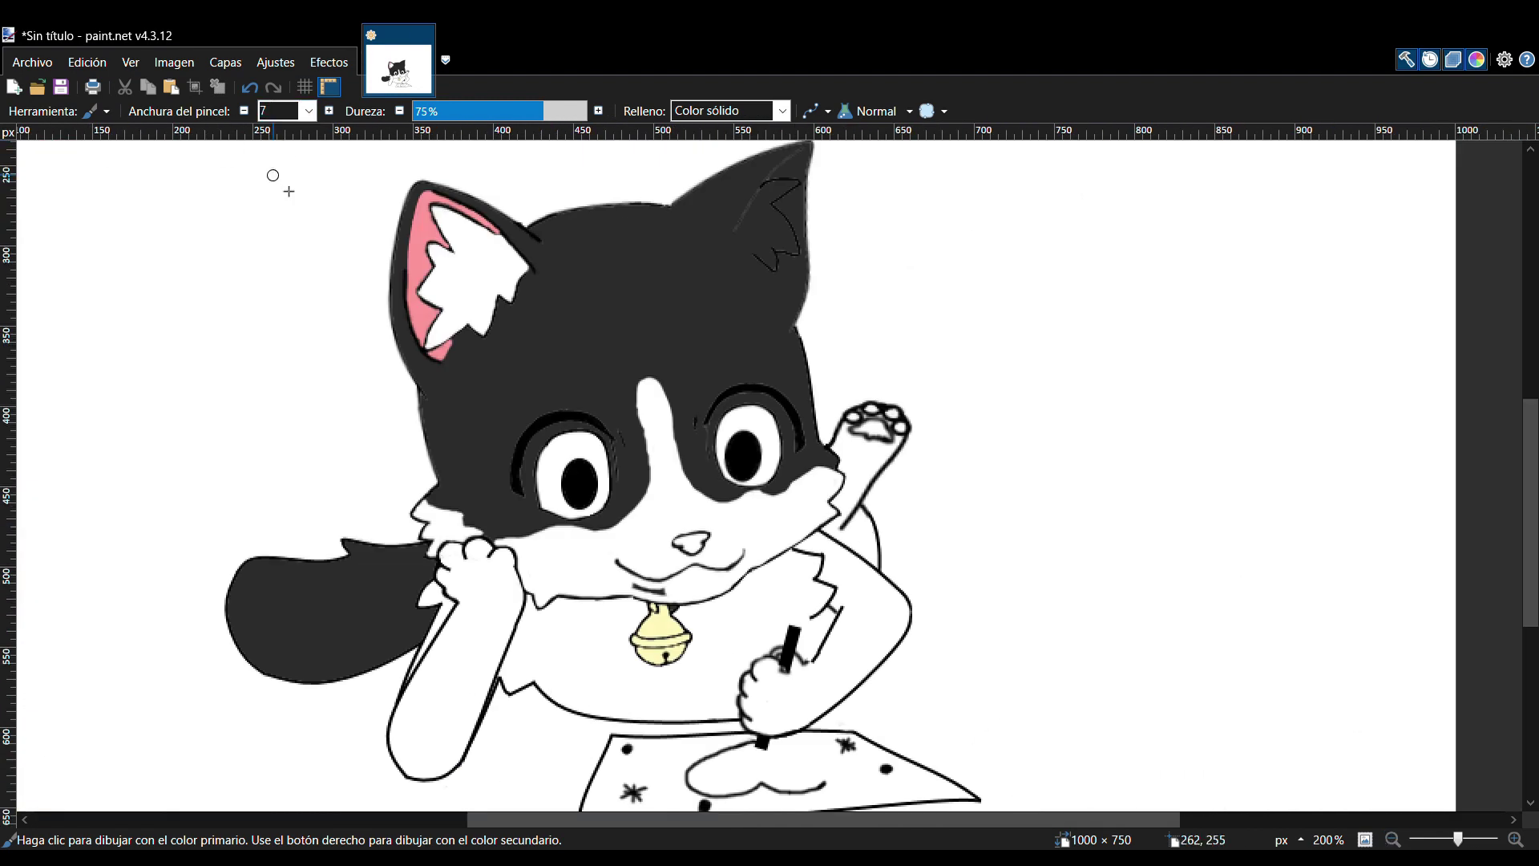
- Draw white 2 px curves under the right eye's lash and down its inner side to outline the eye white
{"action": "left_click", "coordinate": [1514, 837]}
{"action": "left_click", "coordinate": [1515, 837]}
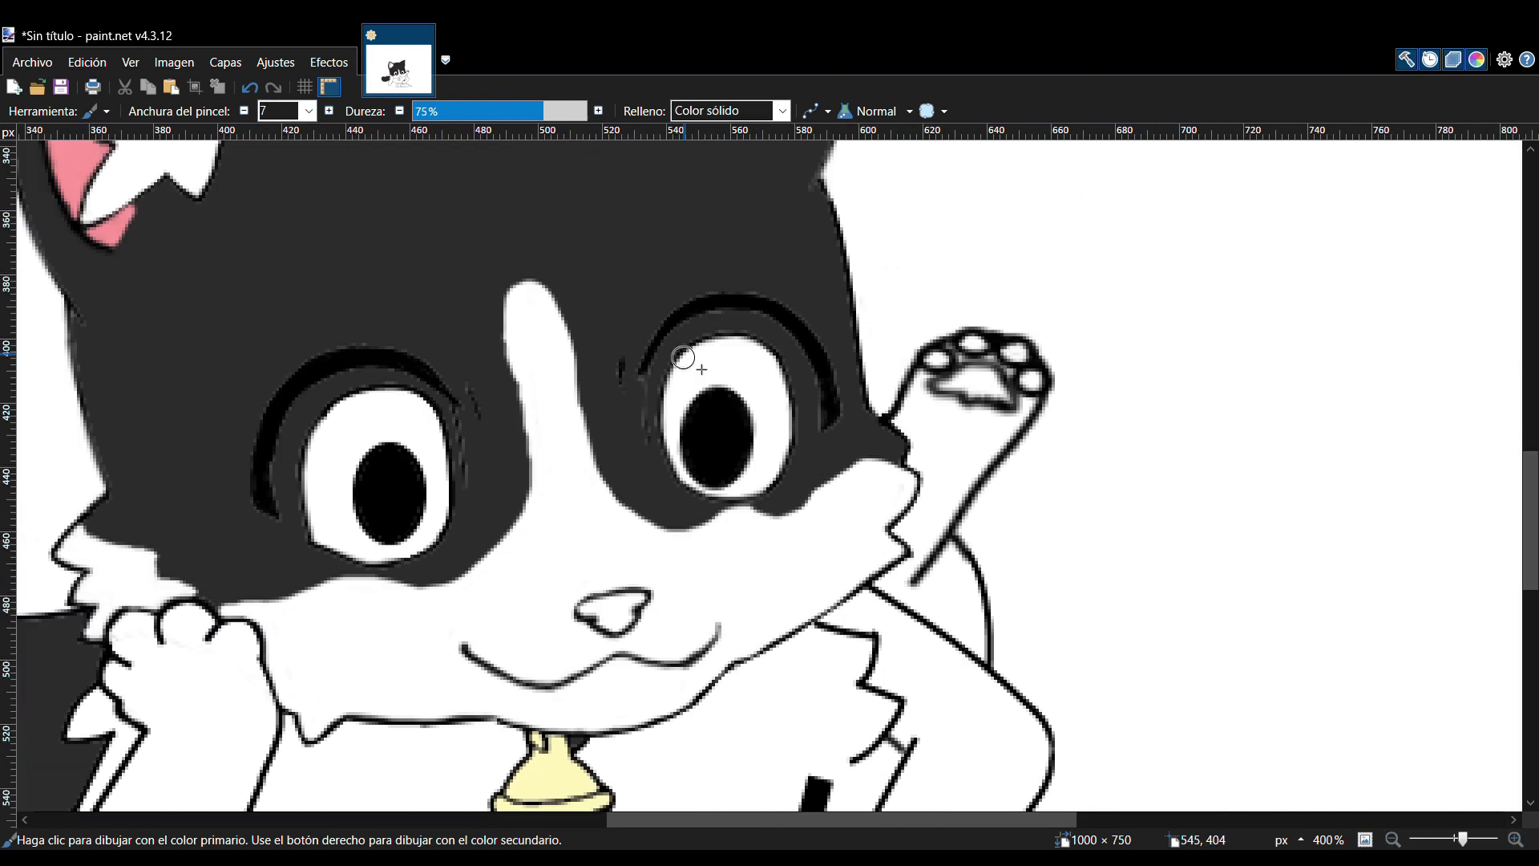
{"action": "scroll", "coordinate": [764, 368], "scroll_direction": "up", "scroll_amount": 5}
{"action": "key", "text": "o"}
{"action": "left_click_drag", "start_coordinate": [886, 526], "coordinate": [758, 252]}
{"action": "left_click", "coordinate": [363, 110]}
{"action": "left_click", "coordinate": [337, 146]}
{"action": "left_click_drag", "start_coordinate": [843, 435], "coordinate": [882, 417]}
{"action": "left_click_drag", "start_coordinate": [800, 344], "coordinate": [842, 321]}
{"action": "left_click_drag", "start_coordinate": [477, 381], "coordinate": [646, 228]}
{"action": "left_click_drag", "start_coordinate": [534, 330], "coordinate": [510, 309]}
{"action": "left_click_drag", "start_coordinate": [589, 279], "coordinate": [565, 255]}
{"action": "mouse_move", "coordinate": [774, 253]}
{"action": "left_mouse_down"}
{"action": "mouse_move", "coordinate": [644, 230]}
{"action": "mouse_move", "coordinate": [729, 237]}
{"action": "left_mouse_up"}
{"action": "left_click_drag", "start_coordinate": [688, 236], "coordinate": [695, 228]}
{"action": "left_click_drag", "start_coordinate": [485, 568], "coordinate": [477, 377]}
- Draw white 2 px curves around the outside of the right eye's outline, bent to follow its shape
{"action": "left_click_drag", "start_coordinate": [480, 441], "coordinate": [629, 269]}
{"action": "key", "text": "Return"}
{"action": "left_click_drag", "start_coordinate": [527, 392], "coordinate": [501, 374]}
{"action": "left_click_drag", "start_coordinate": [579, 330], "coordinate": [553, 304]}
{"action": "left_click_drag", "start_coordinate": [838, 429], "coordinate": [629, 268]}
{"action": "left_click_drag", "start_coordinate": [699, 323], "coordinate": [729, 274]}
{"action": "left_click_drag", "start_coordinate": [768, 375], "coordinate": [802, 328]}
{"action": "mouse_move", "coordinate": [806, 645]}
{"action": "left_mouse_down"}
{"action": "mouse_move", "coordinate": [860, 447]}
{"action": "mouse_move", "coordinate": [838, 429]}
{"action": "left_mouse_up"}
{"action": "left_click_drag", "start_coordinate": [828, 501], "coordinate": [838, 503]}
{"action": "left_click_drag", "start_coordinate": [816, 573], "coordinate": [830, 574]}
- Close the outer and inner edges of the right eye's white area with curves and brush the gap white
{"action": "left_click_drag", "start_coordinate": [886, 521], "coordinate": [805, 645]}
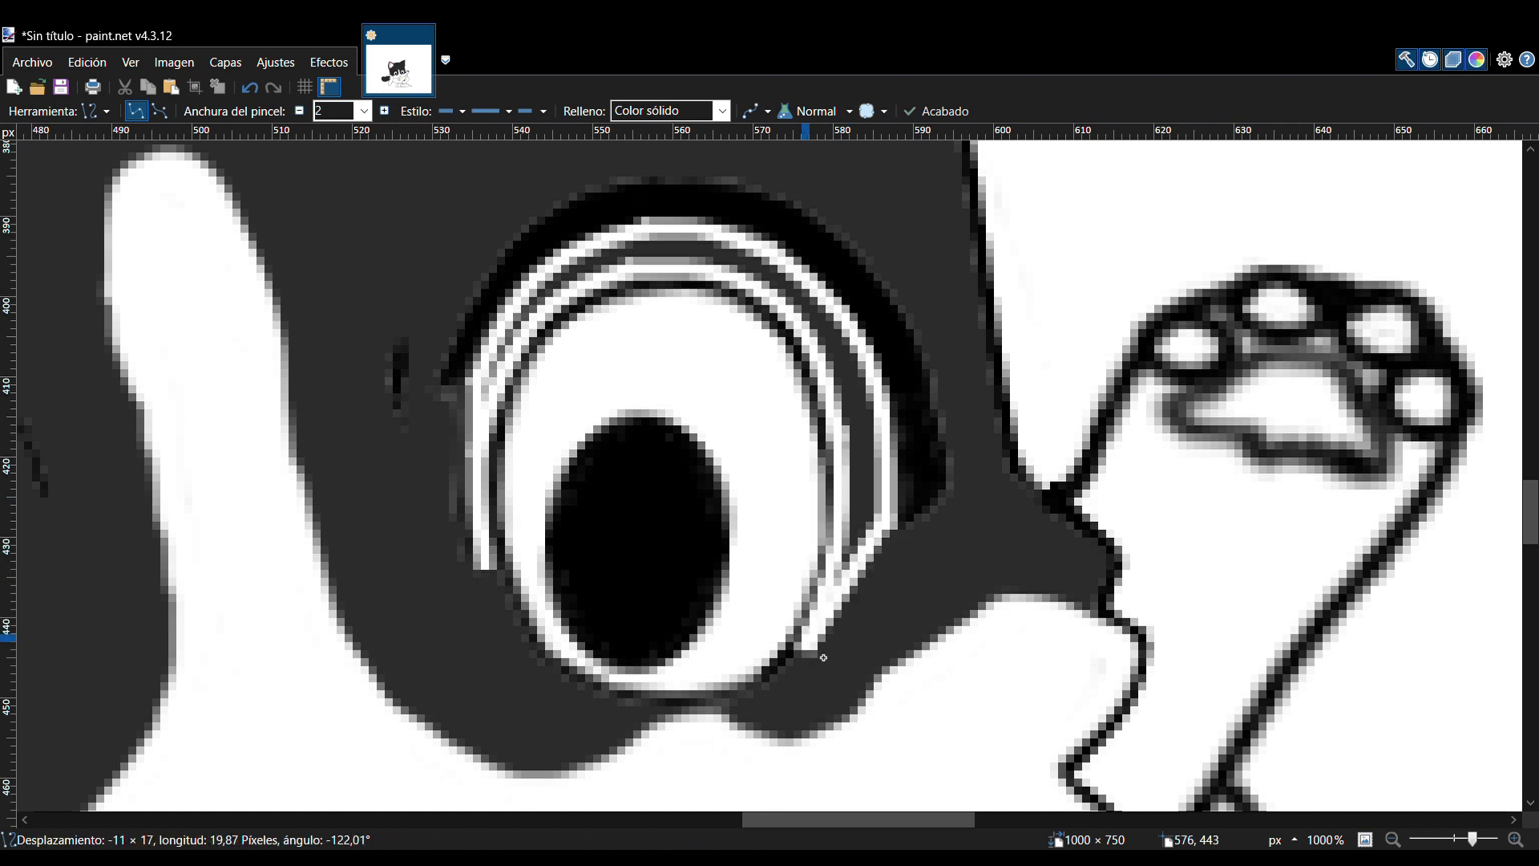
{"action": "left_click_drag", "start_coordinate": [859, 563], "coordinate": [878, 563]}
{"action": "left_click_drag", "start_coordinate": [832, 605], "coordinate": [847, 612]}
{"action": "key", "text": "Return"}
{"action": "left_click_drag", "start_coordinate": [501, 599], "coordinate": [485, 561]}
{"action": "key", "text": "b"}
{"action": "mouse_move", "coordinate": [486, 400]}
{"action": "left_mouse_down"}
{"action": "mouse_move", "coordinate": [506, 341]}
{"action": "mouse_move", "coordinate": [585, 253]}
{"action": "mouse_move", "coordinate": [716, 261]}
{"action": "mouse_move", "coordinate": [778, 280]}
{"action": "mouse_move", "coordinate": [851, 449]}
{"action": "mouse_move", "coordinate": [856, 609]}
{"action": "mouse_move", "coordinate": [863, 471]}
{"action": "left_mouse_up"}
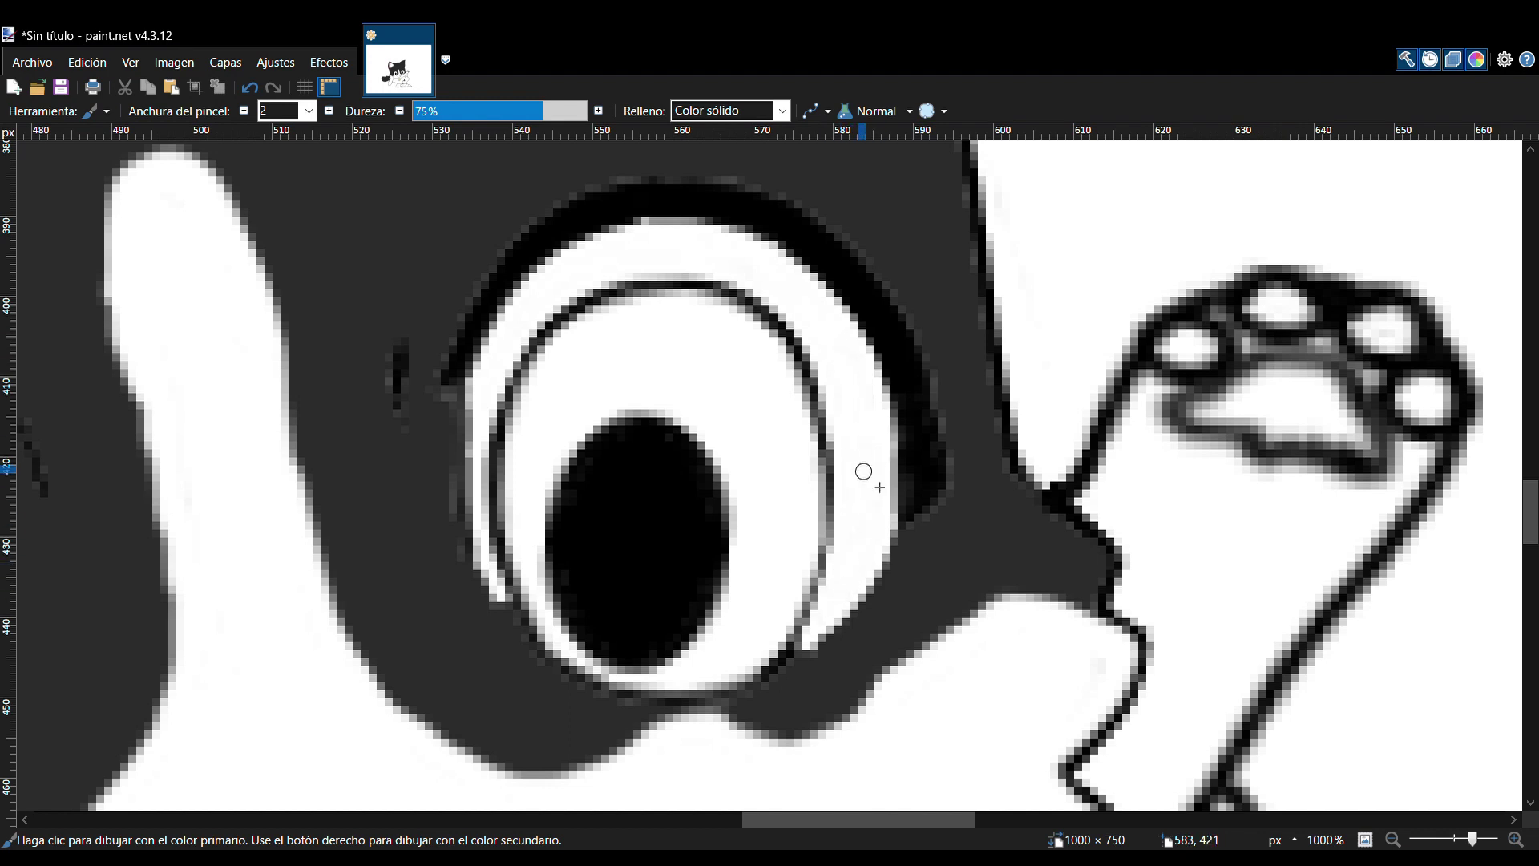
- Select the right eye's pupil and reshape it into a narrower oval
{"action": "key", "text": "s"}
{"action": "key", "text": "s"}
{"action": "left_click_drag", "start_coordinate": [639, 396], "coordinate": [619, 404]}
{"action": "key", "text": "m"}
{"action": "mouse_move", "coordinate": [737, 535]}
{"action": "left_mouse_down"}
{"action": "mouse_move", "coordinate": [706, 538]}
{"action": "mouse_move", "coordinate": [726, 540]}
{"action": "left_mouse_up"}
{"action": "left_click_drag", "start_coordinate": [688, 566], "coordinate": [727, 560]}
{"action": "key", "text": "s"}
{"action": "left_click", "coordinate": [323, 233]}
{"action": "mouse_move", "coordinate": [1472, 839]}
{"action": "left_mouse_down"}
{"action": "mouse_move", "coordinate": [1458, 839]}
{"action": "mouse_move", "coordinate": [1472, 839]}
{"action": "left_mouse_up"}
- Erase the white inside the right eye around the pupil along with its old outline at the upper and inner edges
{"action": "key", "text": "e"}
{"action": "left_click_drag", "start_coordinate": [602, 681], "coordinate": [508, 587]}
{"action": "mouse_move", "coordinate": [829, 491]}
{"action": "left_mouse_down"}
{"action": "mouse_move", "coordinate": [829, 412]}
{"action": "mouse_move", "coordinate": [715, 303]}
{"action": "left_mouse_up"}
{"action": "mouse_move", "coordinate": [495, 514]}
{"action": "left_mouse_down"}
{"action": "mouse_move", "coordinate": [497, 574]}
{"action": "mouse_move", "coordinate": [560, 309]}
{"action": "left_mouse_up"}
- Redraw the right iris outline with black curves along its outer and inner sides
{"action": "key", "text": "o"}
{"action": "left_click_drag", "start_coordinate": [654, 295], "coordinate": [822, 503]}
{"action": "left_click_drag", "start_coordinate": [710, 364], "coordinate": [753, 336]}
{"action": "left_click_drag", "start_coordinate": [765, 434], "coordinate": [802, 408]}
{"action": "left_click_drag", "start_coordinate": [598, 311], "coordinate": [470, 503]}
{"action": "left_click_drag", "start_coordinate": [555, 375], "coordinate": [533, 353]}
{"action": "left_click_drag", "start_coordinate": [513, 440], "coordinate": [479, 441]}
{"action": "left_click_drag", "start_coordinate": [471, 503], "coordinate": [480, 575]}
- Erase leftover traces at the top of the right iris and hide the white background
{"action": "key", "text": "e"}
{"action": "mouse_move", "coordinate": [642, 287]}
{"action": "left_mouse_down"}
{"action": "mouse_move", "coordinate": [674, 294]}
{"action": "mouse_move", "coordinate": [608, 281]}
{"action": "mouse_move", "coordinate": [770, 318]}
{"action": "mouse_move", "coordinate": [505, 348]}
{"action": "left_mouse_up"}
{"action": "left_click", "coordinate": [34, 757]}
{"action": "left_click", "coordinate": [1328, 717]}
{"action": "left_click", "coordinate": [31, 302]}
{"action": "left_click", "coordinate": [581, 279]}
{"action": "left_click", "coordinate": [790, 326]}
- Fill the right iris with pale yellow
{"action": "key", "text": "b"}
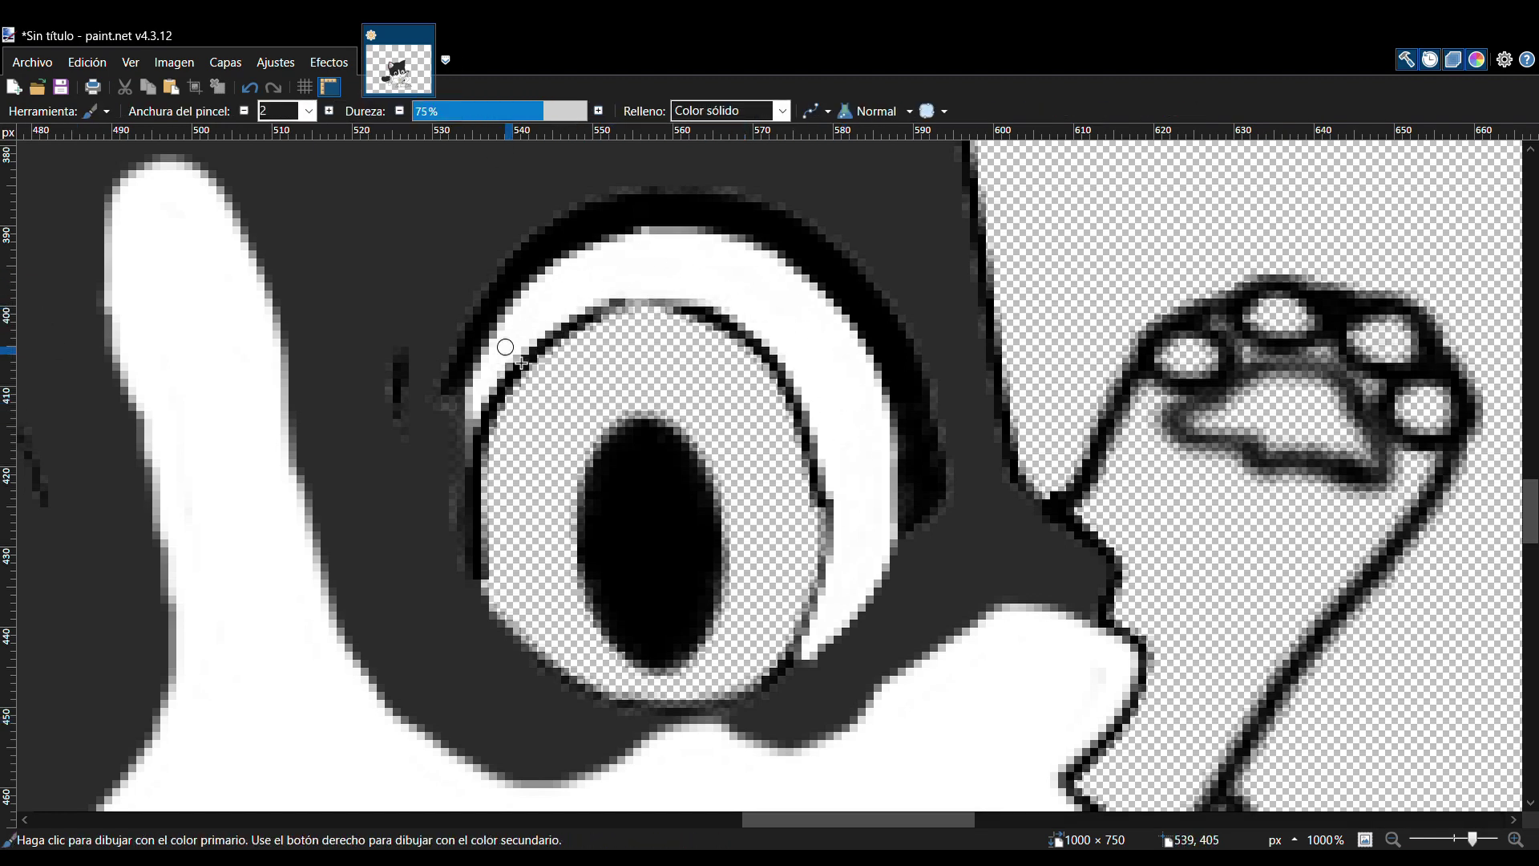
{"action": "key", "text": "f"}
{"action": "left_click", "coordinate": [653, 358]}
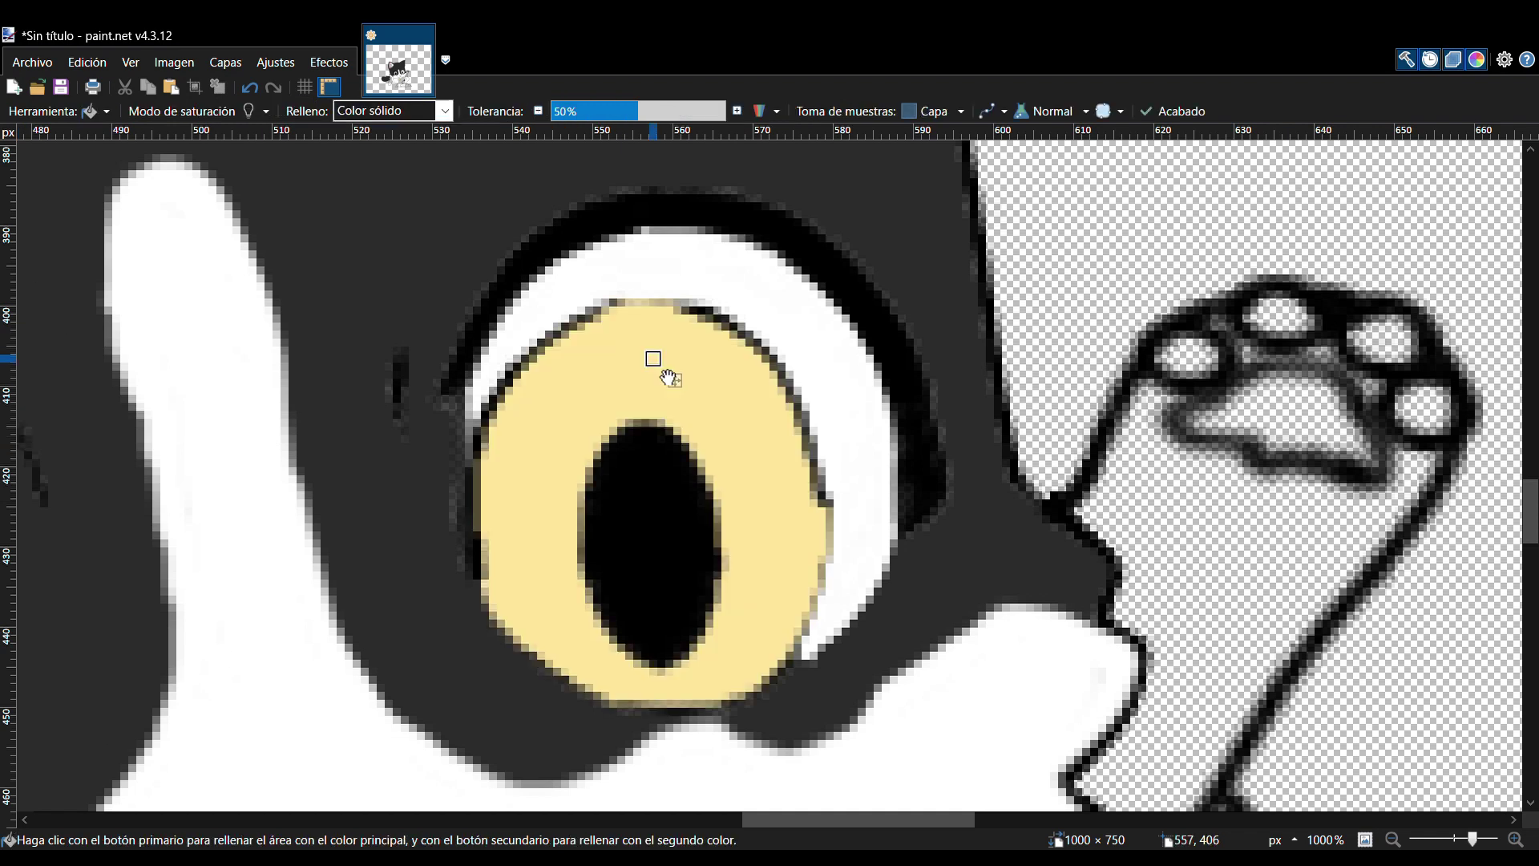
{"action": "left_click", "coordinate": [120, 755]}
{"action": "key", "text": "ctrl+z"}
- Brush a light green ring around the right pupil, reaching the iris's lower edge
{"action": "key", "text": "b"}
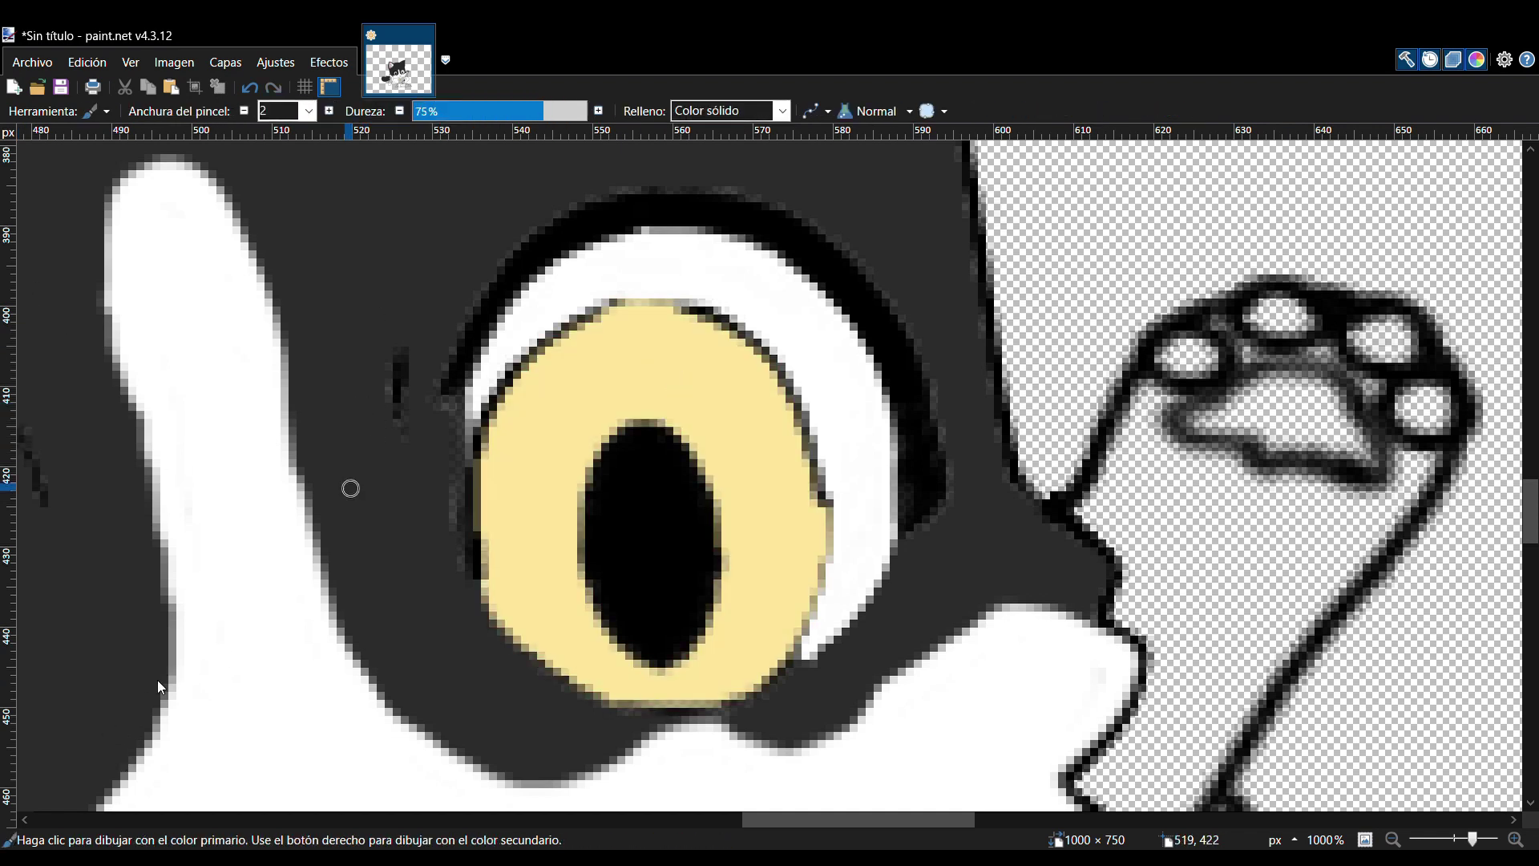
{"action": "key", "text": "bracketright"}
{"action": "key", "text": "bracketright"}
{"action": "key", "text": "bracketright"}
{"action": "key", "text": "bracketright"}
{"action": "key", "text": "bracketright"}
{"action": "mouse_move", "coordinate": [642, 388]}
{"action": "left_mouse_down"}
{"action": "mouse_move", "coordinate": [749, 532]}
{"action": "mouse_move", "coordinate": [698, 685]}
{"action": "mouse_move", "coordinate": [549, 540]}
{"action": "mouse_move", "coordinate": [583, 639]}
{"action": "left_mouse_up"}
{"action": "scroll", "coordinate": [281, 111], "scroll_direction": "up", "scroll_amount": 3}
{"action": "mouse_move", "coordinate": [681, 696]}
{"action": "left_mouse_down"}
{"action": "mouse_move", "coordinate": [647, 695]}
{"action": "mouse_move", "coordinate": [683, 682]}
{"action": "left_mouse_up"}
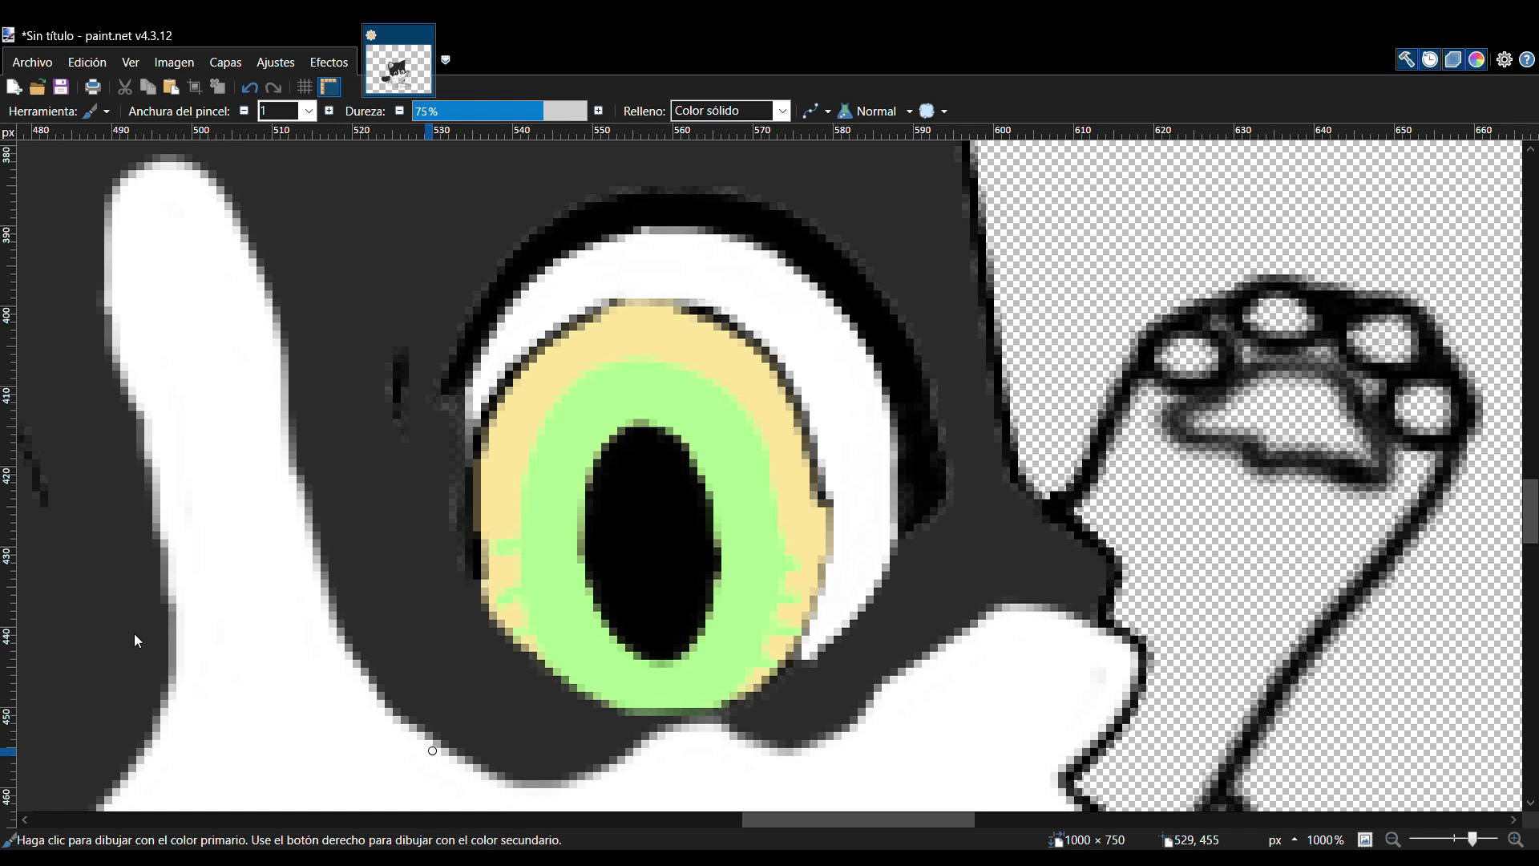
- Brush a translucent pale blue shadow over the upper part of the right eye with a 5 px brush
{"action": "left_click", "coordinate": [308, 111]}
{"action": "left_click", "coordinate": [280, 286]}
{"action": "mouse_move", "coordinate": [852, 448]}
{"action": "left_mouse_down"}
{"action": "mouse_move", "coordinate": [763, 371]}
{"action": "mouse_move", "coordinate": [866, 416]}
{"action": "left_mouse_up"}
{"action": "left_click", "coordinate": [309, 111]}
{"action": "left_click", "coordinate": [290, 197]}
{"action": "mouse_move", "coordinate": [878, 519]}
{"action": "left_mouse_down"}
{"action": "mouse_move", "coordinate": [879, 455]}
{"action": "mouse_move", "coordinate": [818, 377]}
{"action": "mouse_move", "coordinate": [881, 451]}
{"action": "left_mouse_up"}
{"action": "key", "text": "ctrl+z"}
{"action": "mouse_move", "coordinate": [513, 308]}
{"action": "left_mouse_down"}
{"action": "mouse_move", "coordinate": [570, 285]}
{"action": "mouse_move", "coordinate": [558, 290]}
{"action": "mouse_move", "coordinate": [765, 318]}
{"action": "left_mouse_up"}
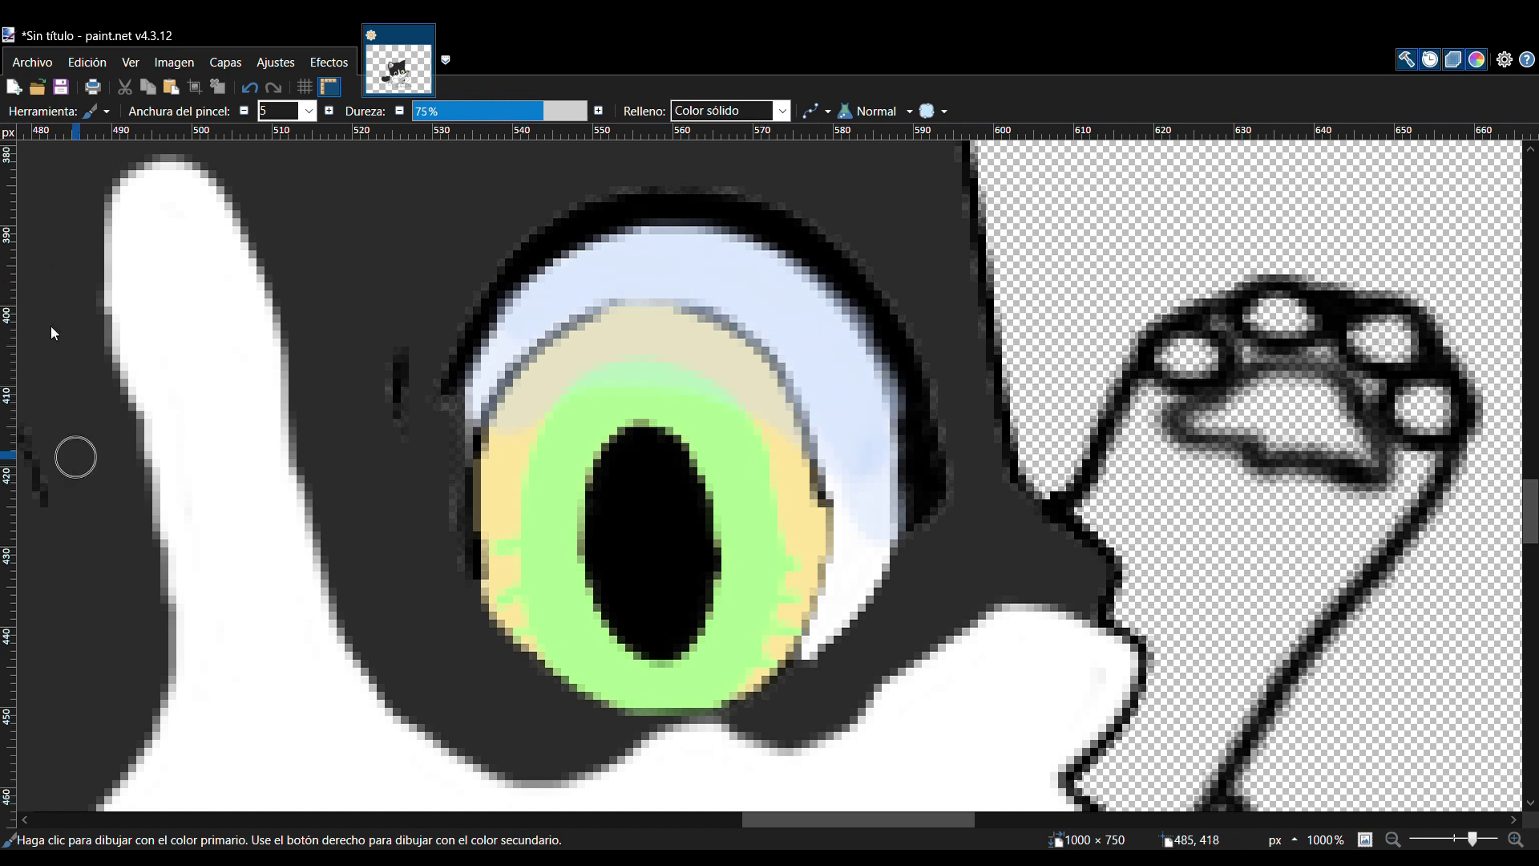
- Shade the upper yellow part of the right iris tan with the 2 px brush
{"action": "key", "text": "k"}
{"action": "key", "text": "b"}
{"action": "mouse_move", "coordinate": [545, 377]}
{"action": "left_mouse_down"}
{"action": "mouse_move", "coordinate": [493, 417]}
{"action": "mouse_move", "coordinate": [513, 437]}
{"action": "mouse_move", "coordinate": [781, 409]}
{"action": "mouse_move", "coordinate": [807, 437]}
{"action": "left_mouse_up"}
{"action": "left_click_drag", "start_coordinate": [786, 386], "coordinate": [518, 395]}
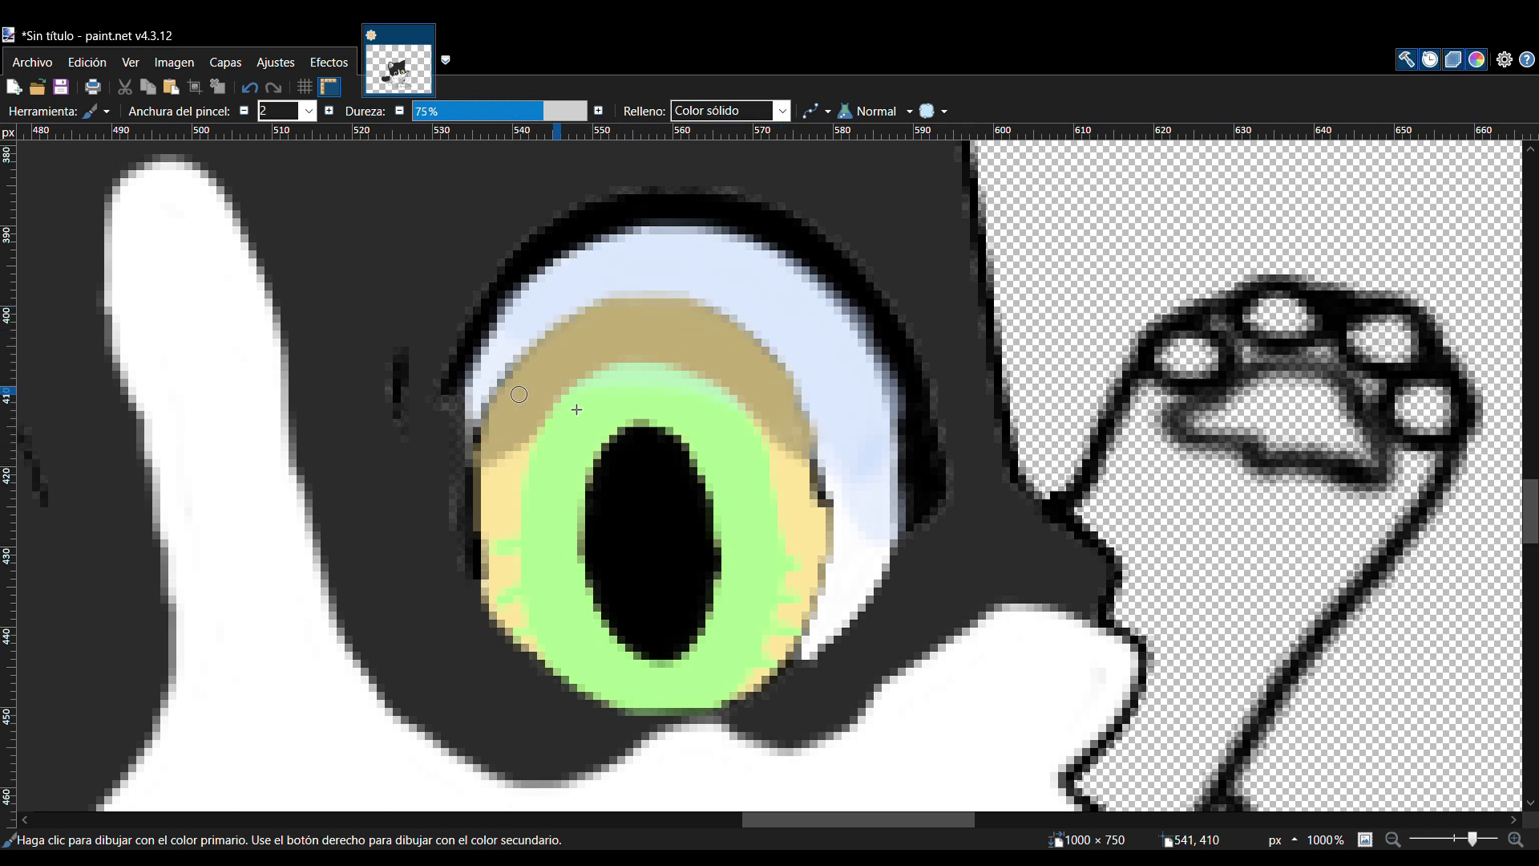
- Shade the top of the green ring darker green above the right pupil and touch up its outer edge with the sampled shade
{"action": "key", "text": "k"}
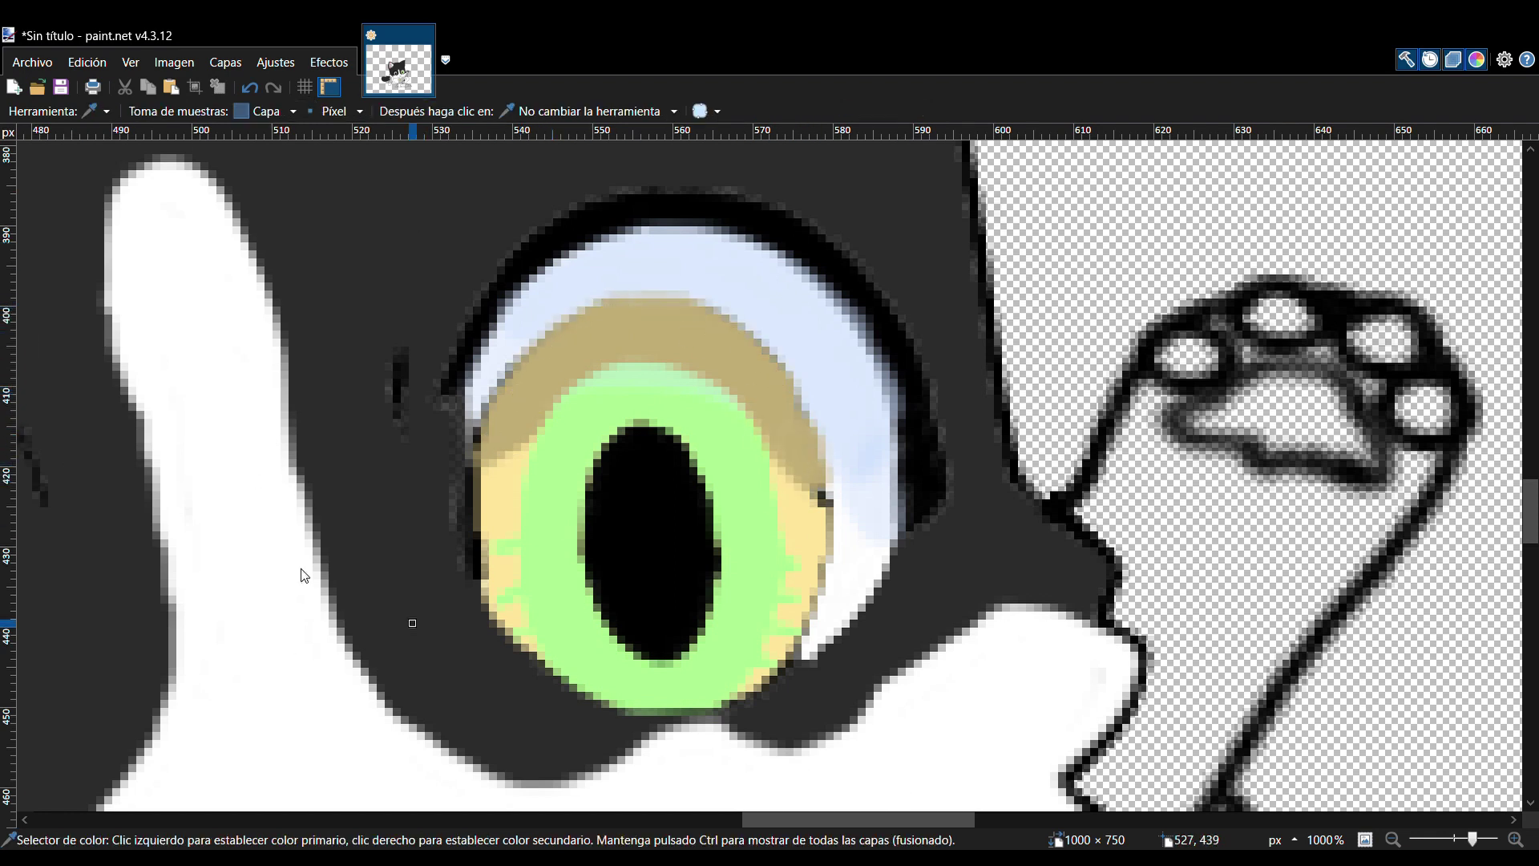
{"action": "left_click", "coordinate": [29, 321]}
{"action": "mouse_move", "coordinate": [569, 424]}
{"action": "left_mouse_down"}
{"action": "mouse_move", "coordinate": [766, 463]}
{"action": "mouse_move", "coordinate": [581, 393]}
{"action": "mouse_move", "coordinate": [618, 391]}
{"action": "left_mouse_up"}
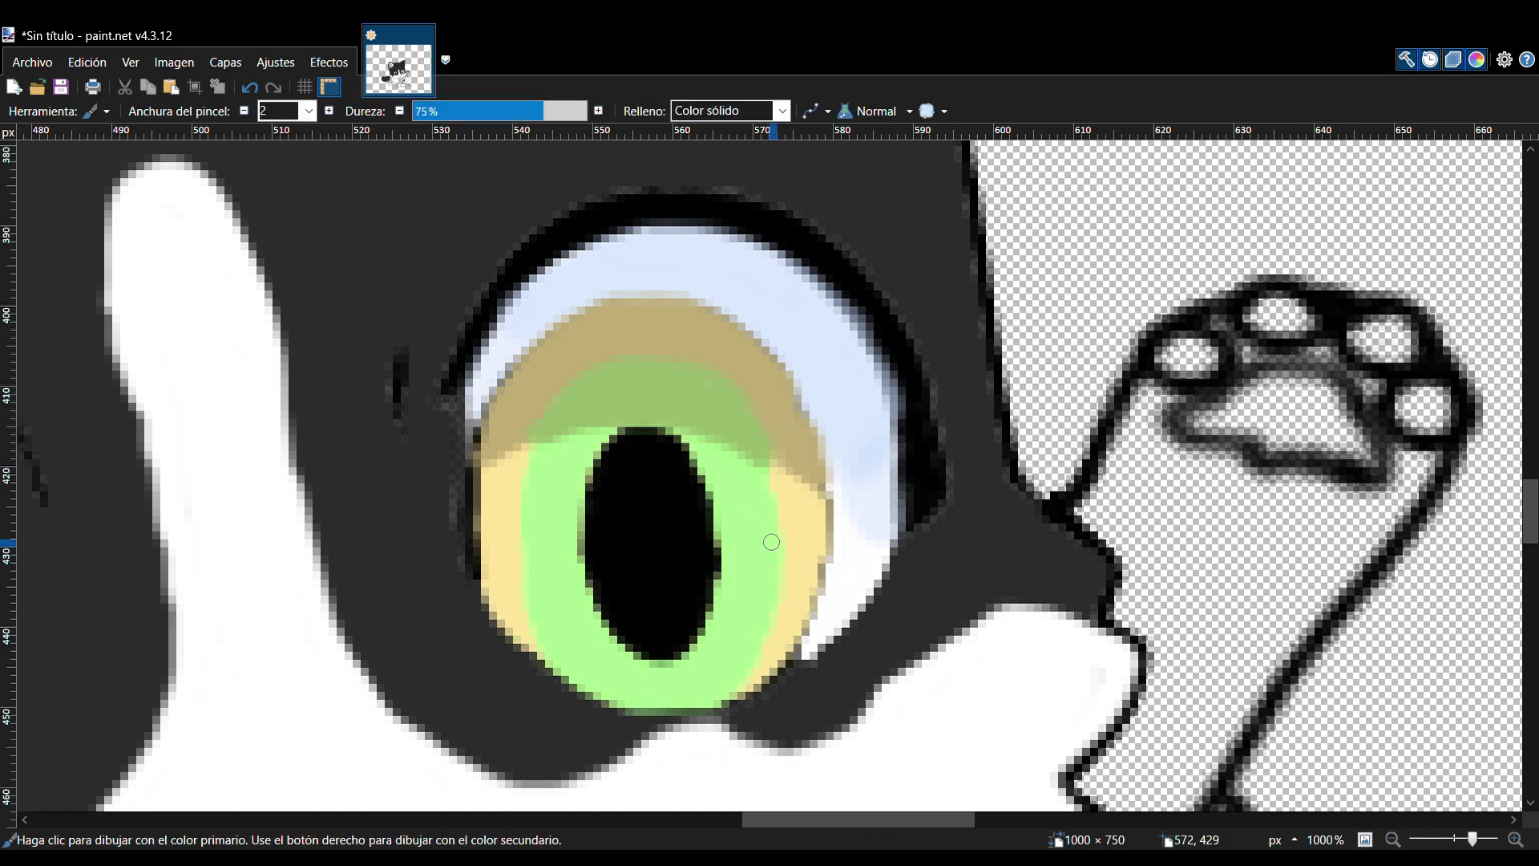
{"action": "key", "text": "k"}
{"action": "left_click", "coordinate": [725, 411]}
{"action": "key", "text": "b"}
{"action": "left_click_drag", "start_coordinate": [766, 464], "coordinate": [776, 464]}
- Sample the tan shade and touch up the right iris's upper outer edge
{"action": "key", "text": "k"}
{"action": "left_click", "coordinate": [712, 347]}
{"action": "key", "text": "b"}
{"action": "left_click_drag", "start_coordinate": [798, 401], "coordinate": [809, 470]}
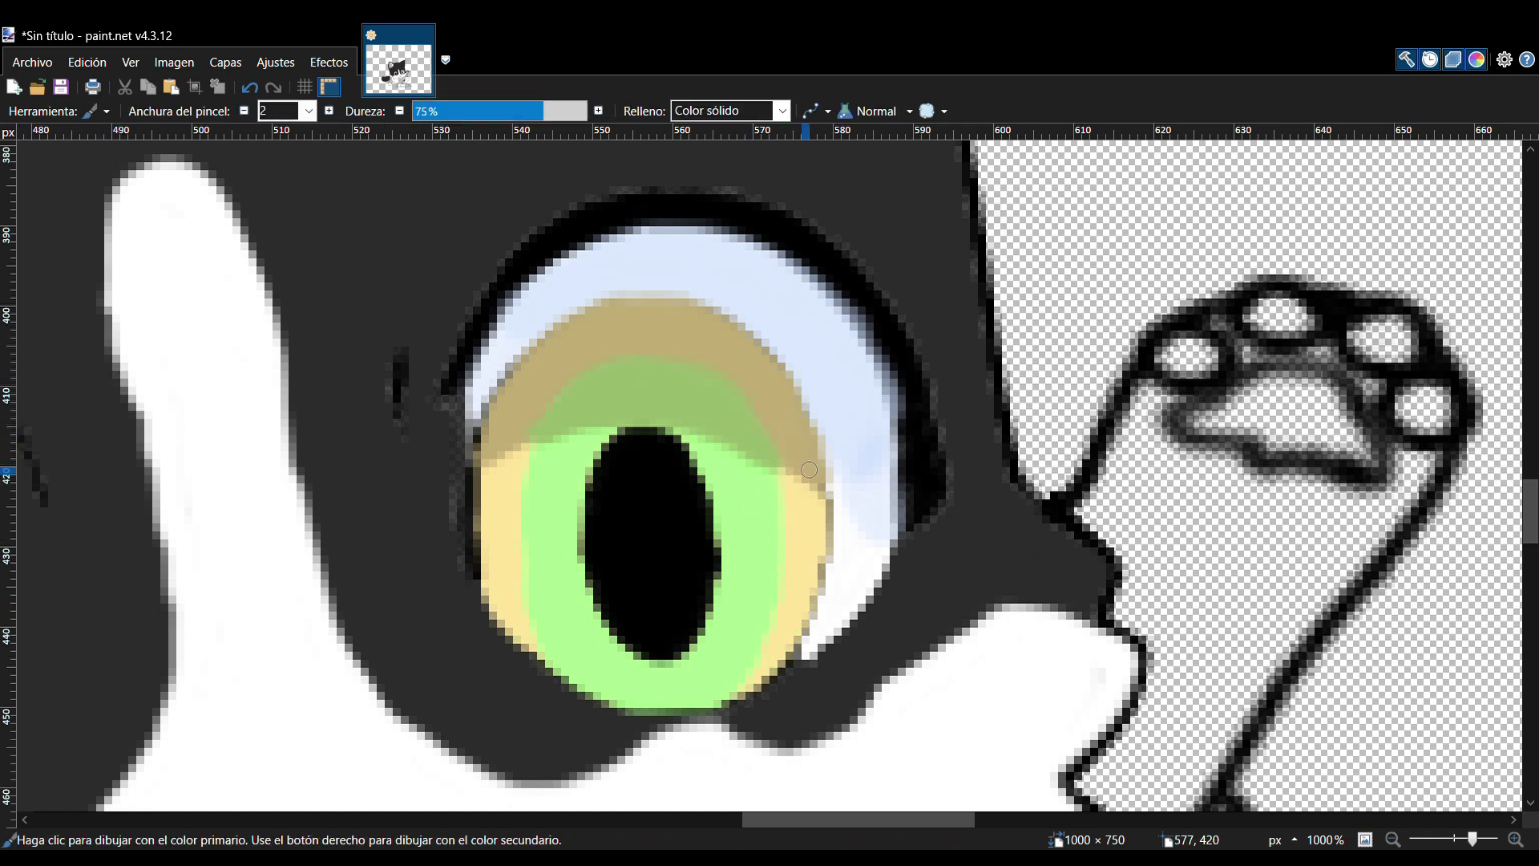
- Examine the shaded right eye up close and against the whole cat drawing
{"action": "left_click", "coordinate": [1389, 845]}
{"action": "left_click", "coordinate": [1390, 844]}
{"action": "left_click", "coordinate": [1390, 844]}
{"action": "left_click", "coordinate": [1390, 844]}
{"action": "left_click", "coordinate": [1389, 844]}
{"action": "left_click", "coordinate": [1390, 844]}
{"action": "left_click", "coordinate": [1390, 845]}
{"action": "left_click", "coordinate": [1389, 844]}
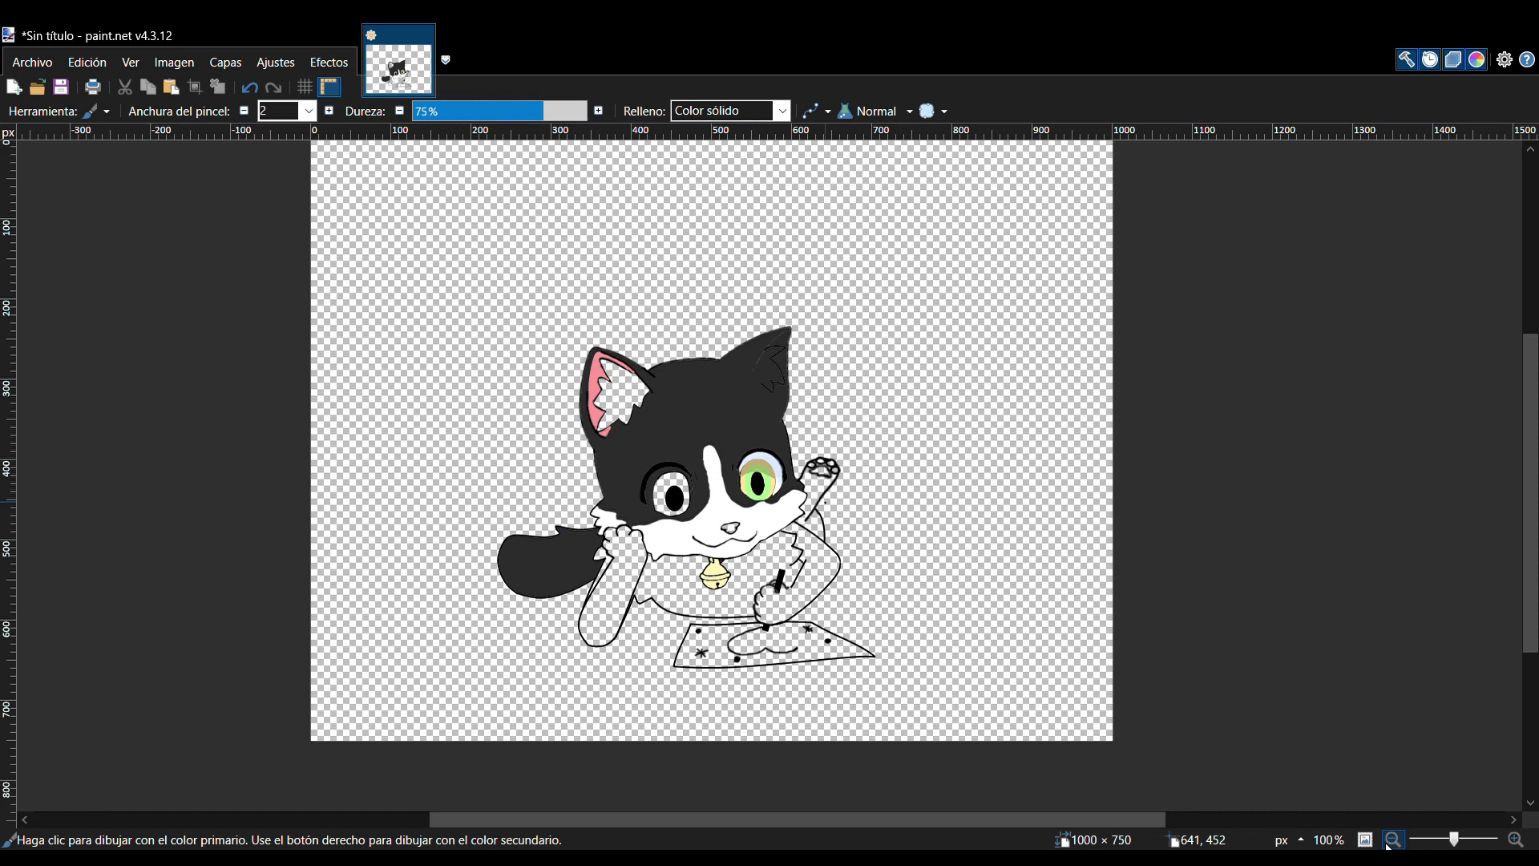
{"action": "left_click", "coordinate": [1515, 841]}
{"action": "left_click", "coordinate": [1515, 841]}
{"action": "left_click", "coordinate": [1516, 840]}
{"action": "left_click", "coordinate": [1516, 840]}
{"action": "left_click", "coordinate": [1515, 840]}
{"action": "left_click", "coordinate": [1516, 840]}
{"action": "left_click", "coordinate": [1516, 841]}
{"action": "left_click", "coordinate": [1516, 841]}
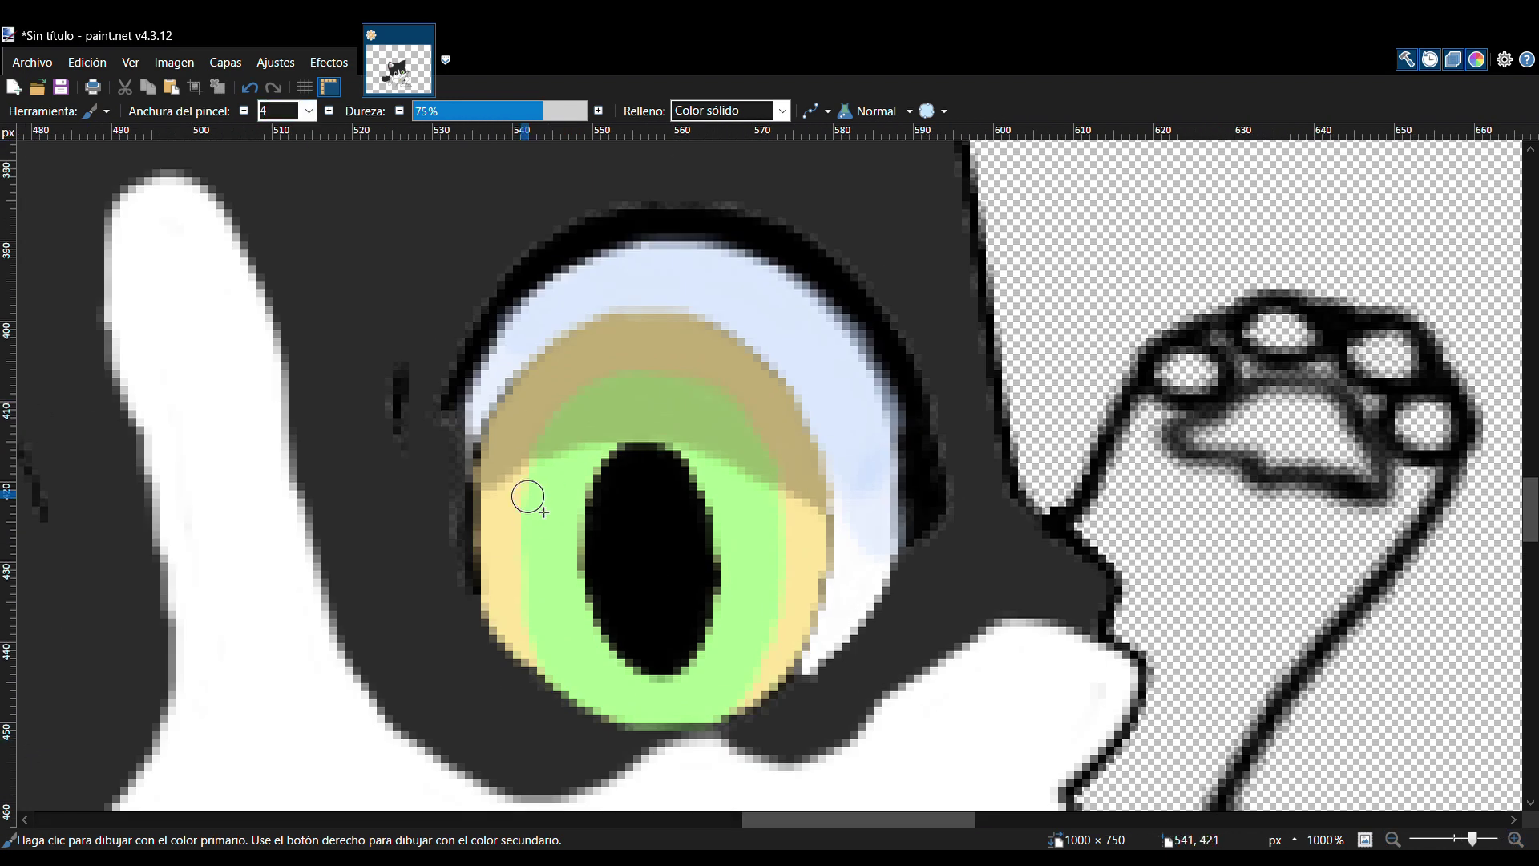
{"action": "key", "text": "ctrl+minus"}
{"action": "key", "text": "ctrl+minus"}
{"action": "key", "text": "ctrl+minus"}
{"action": "key", "text": "ctrl+minus"}
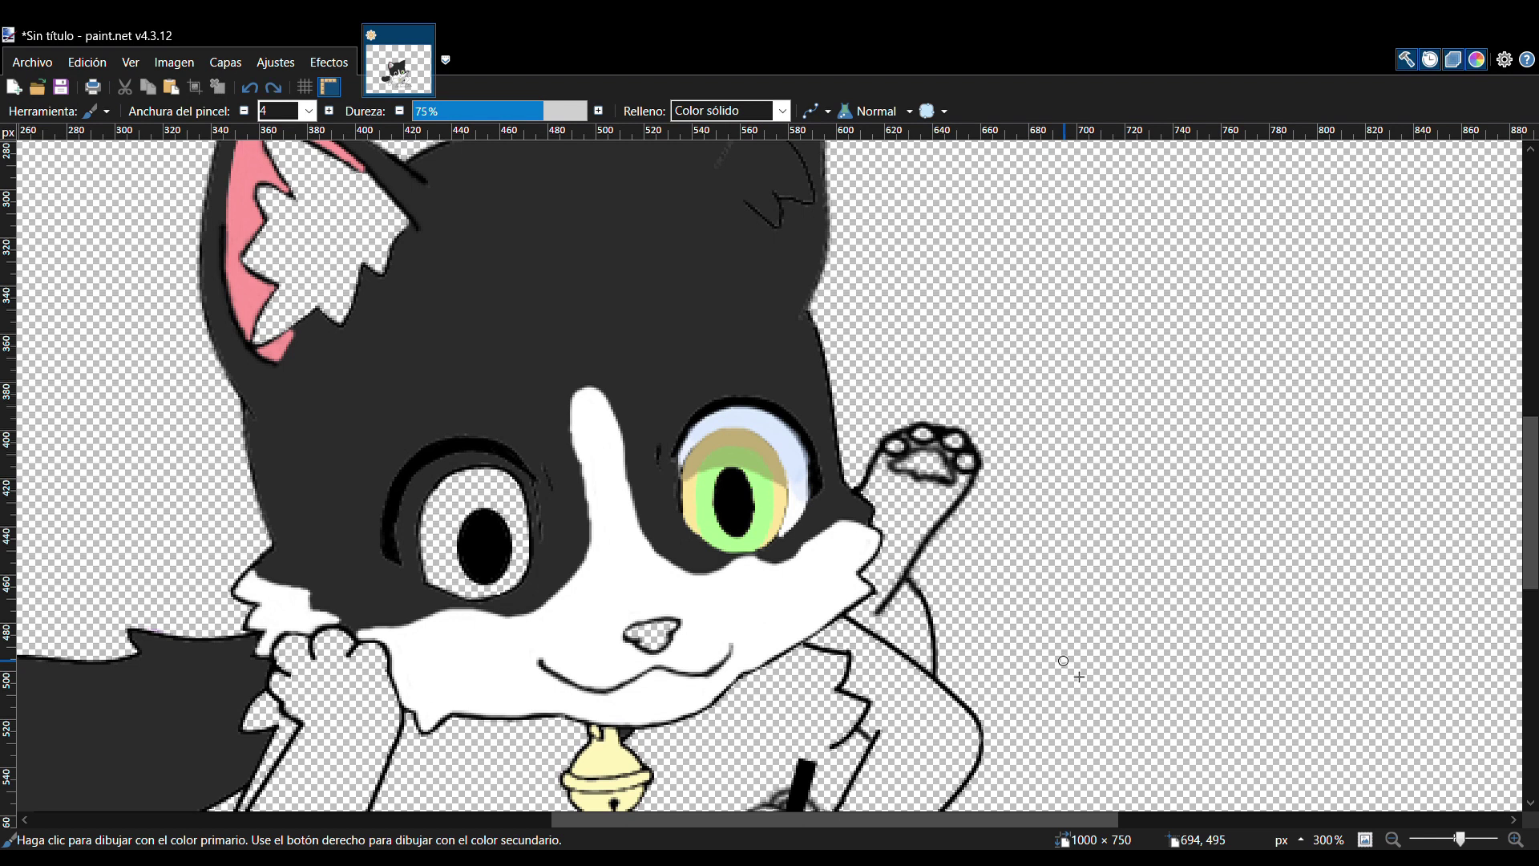
{"action": "key", "text": "ctrl+plus"}
{"action": "key", "text": "ctrl+plus"}
{"action": "key", "text": "ctrl+plus"}
{"action": "key", "text": "ctrl+plus"}
{"action": "key", "text": "ctrl+plus"}
{"action": "mouse_move", "coordinate": [609, 486]}
{"action": "left_mouse_down"}
{"action": "mouse_move", "coordinate": [592, 498]}
{"action": "mouse_move", "coordinate": [610, 514]}
{"action": "mouse_move", "coordinate": [570, 493]}
{"action": "left_mouse_up"}
{"action": "left_click", "coordinate": [532, 559]}
{"action": "left_click", "coordinate": [1394, 842]}
{"action": "left_click", "coordinate": [1395, 842]}
{"action": "left_click", "coordinate": [1394, 841]}
{"action": "left_click", "coordinate": [1395, 841]}
{"action": "left_click", "coordinate": [1395, 842]}
{"action": "left_click", "coordinate": [1511, 842]}
{"action": "left_click", "coordinate": [1511, 842]}
{"action": "left_click", "coordinate": [1511, 842]}
{"action": "left_click", "coordinate": [1511, 843]}
{"action": "left_click", "coordinate": [1510, 843]}
{"action": "key", "text": "ctrl+z"}
{"action": "key", "text": "ctrl+z"}
- Paint two white highlights on the right eye with the 4 px brush, beside the pupil's upper left and on the iris's right edge
{"action": "left_click_drag", "start_coordinate": [802, 584], "coordinate": [786, 587]}
{"action": "left_click_drag", "start_coordinate": [614, 485], "coordinate": [571, 489]}
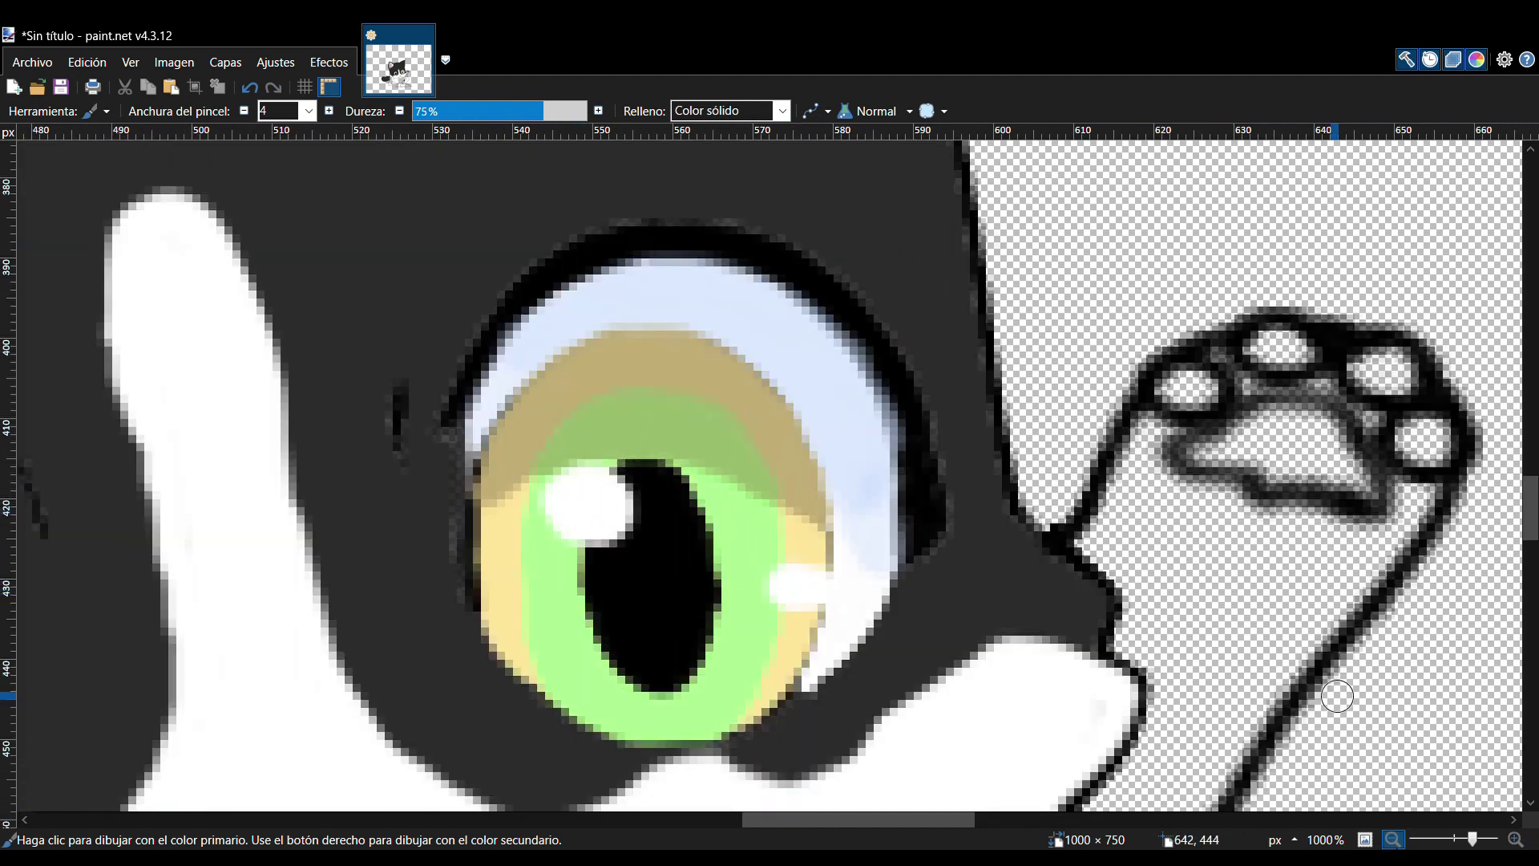
{"action": "left_click", "coordinate": [1395, 841]}
{"action": "left_click", "coordinate": [1395, 840]}
{"action": "left_click", "coordinate": [1394, 840]}
{"action": "left_click", "coordinate": [1513, 840]}
{"action": "left_click", "coordinate": [1514, 840]}
{"action": "left_click", "coordinate": [1514, 840]}
- Thicken the black outline around the right eye and retrace the head's edge beside the raised paw, using 3 px and 2 px brushes
{"action": "mouse_move", "coordinate": [871, 525]}
{"action": "left_mouse_down"}
{"action": "mouse_move", "coordinate": [842, 392]}
{"action": "mouse_move", "coordinate": [632, 316]}
{"action": "mouse_move", "coordinate": [668, 309]}
{"action": "left_mouse_up"}
{"action": "mouse_move", "coordinate": [883, 536]}
{"action": "left_mouse_down"}
{"action": "mouse_move", "coordinate": [704, 314]}
{"action": "mouse_move", "coordinate": [592, 343]}
{"action": "left_mouse_up"}
{"action": "key", "text": "ctrl+z"}
{"action": "type", "text": "3"}
{"action": "left_click_drag", "start_coordinate": [519, 437], "coordinate": [537, 388]}
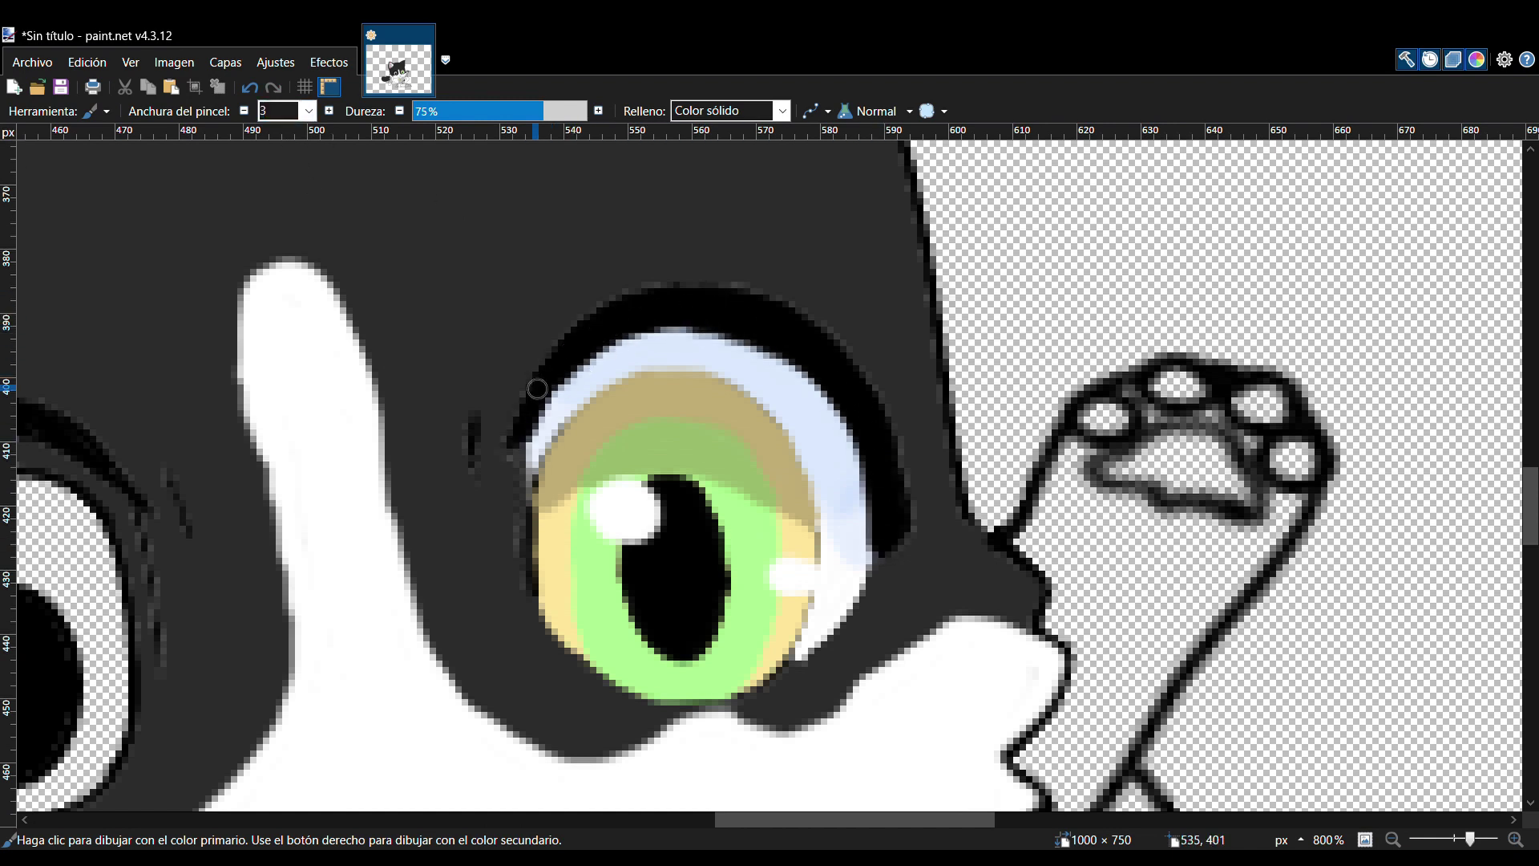
{"action": "type", "text": "2"}
{"action": "left_click_drag", "start_coordinate": [536, 589], "coordinate": [523, 441]}
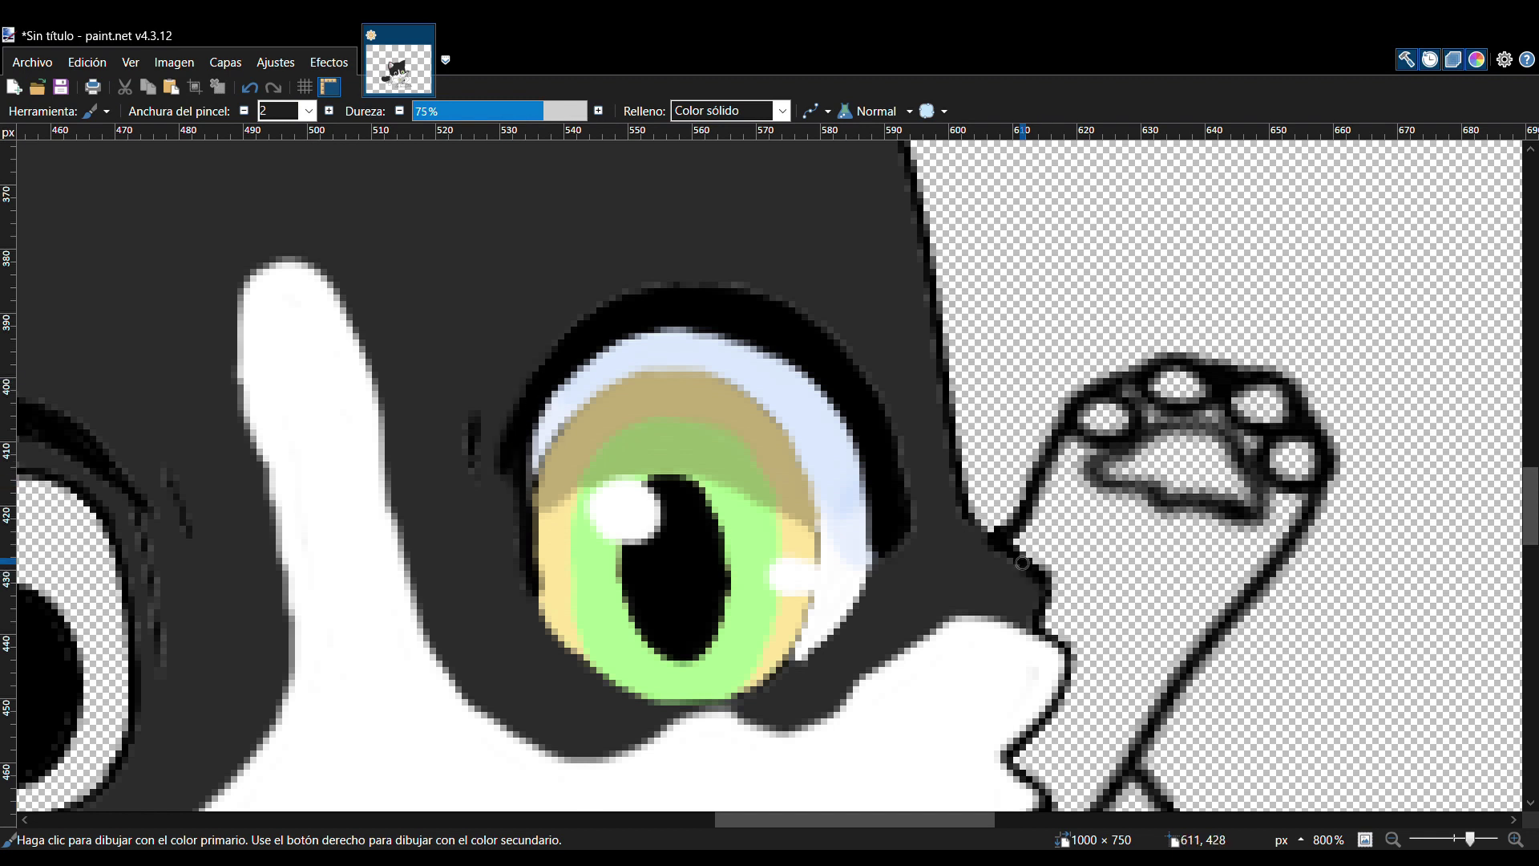
{"action": "left_click_drag", "start_coordinate": [1022, 563], "coordinate": [958, 480]}
- Brush a translucent darker stroke along the lower left of the right eye's green ring with the 2 px brush
{"action": "scroll", "coordinate": [570, 565], "scroll_direction": "down", "scroll_amount": 5}
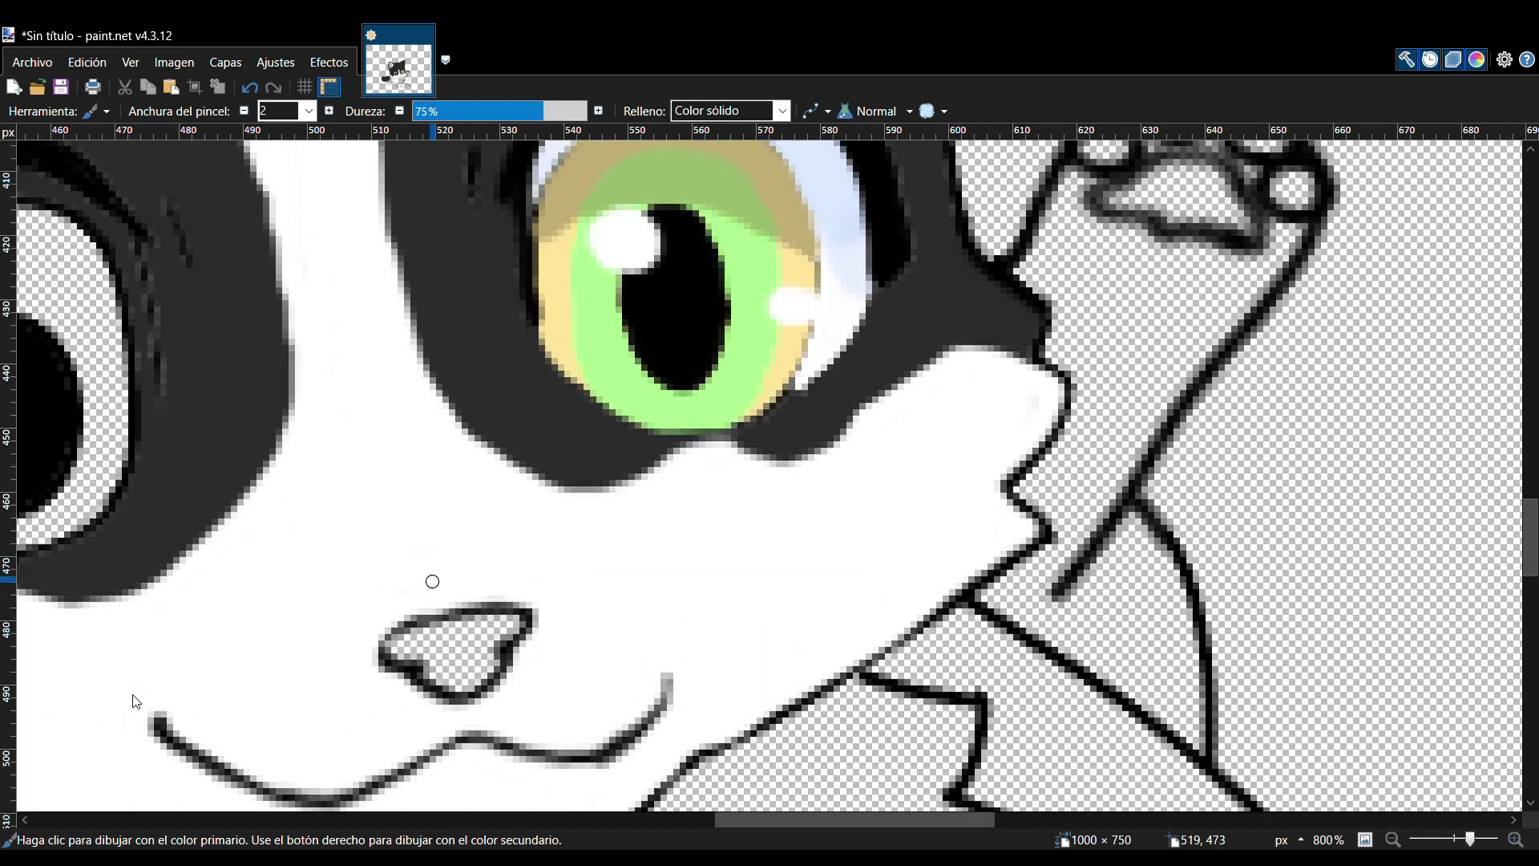
{"action": "left_click", "coordinate": [68, 450]}
{"action": "left_click", "coordinate": [613, 361]}
{"action": "key", "text": "ctrl+z"}
{"action": "key", "text": "b"}
{"action": "left_click_drag", "start_coordinate": [590, 310], "coordinate": [627, 393]}
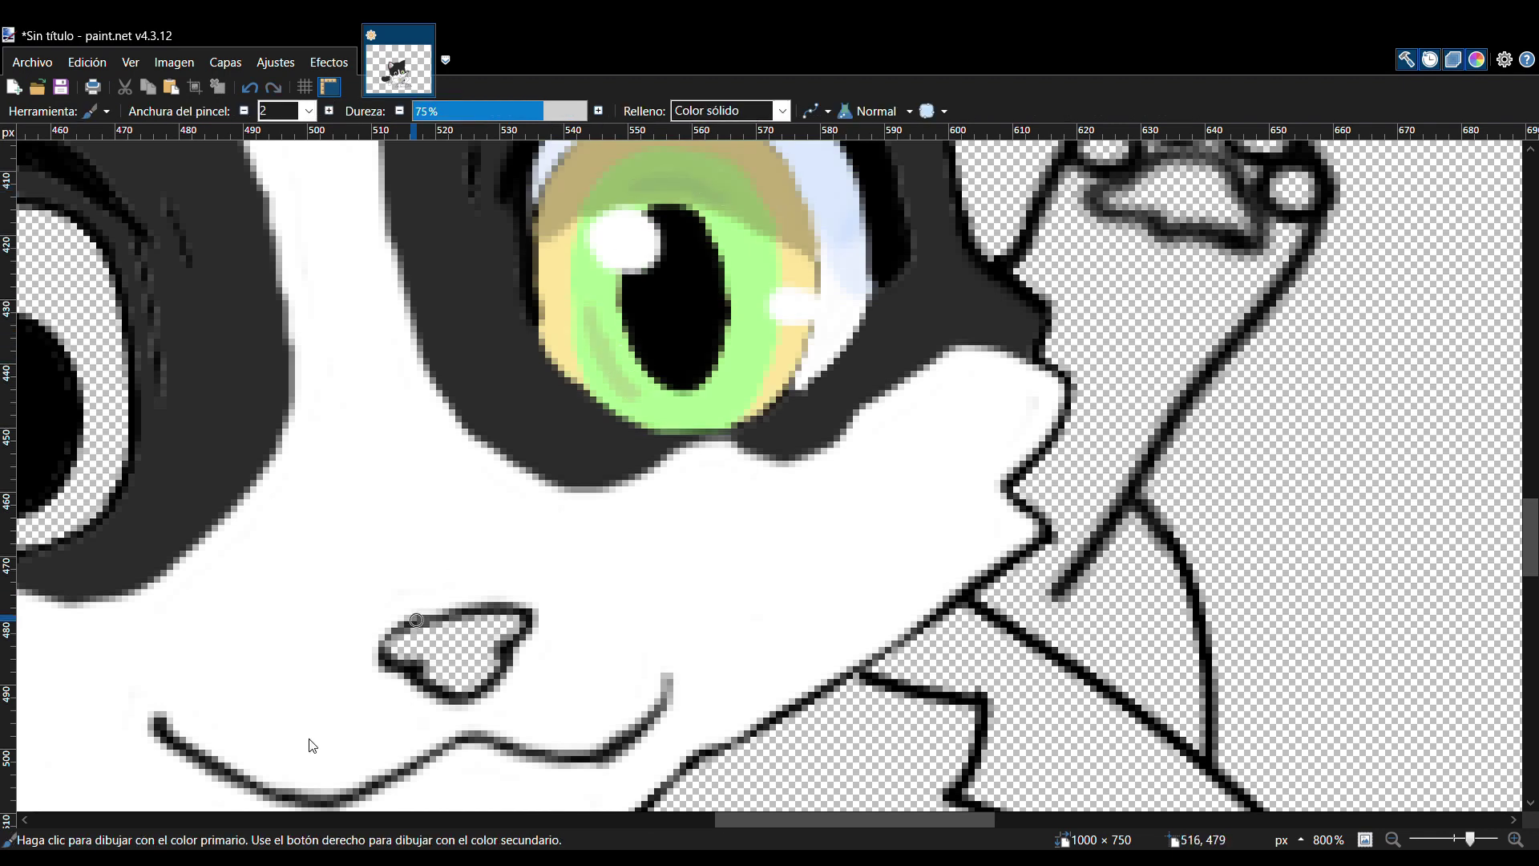
- Darken the upper green band above the right pupil with the same translucent shade
{"action": "left_click_drag", "start_coordinate": [633, 181], "coordinate": [678, 194]}
{"action": "left_click", "coordinate": [1516, 839]}
{"action": "left_click", "coordinate": [1516, 839]}
{"action": "left_click", "coordinate": [1516, 840]}
{"action": "mouse_move", "coordinate": [476, 202]}
{"action": "left_mouse_down"}
{"action": "mouse_move", "coordinate": [591, 203]}
{"action": "mouse_move", "coordinate": [472, 197]}
{"action": "left_mouse_up"}
{"action": "mouse_move", "coordinate": [610, 204]}
{"action": "left_mouse_down"}
{"action": "mouse_move", "coordinate": [722, 241]}
{"action": "mouse_move", "coordinate": [737, 196]}
{"action": "left_mouse_up"}
{"action": "scroll", "coordinate": [722, 241], "scroll_direction": "up", "scroll_amount": 3}
{"action": "left_click_drag", "start_coordinate": [514, 385], "coordinate": [648, 408]}
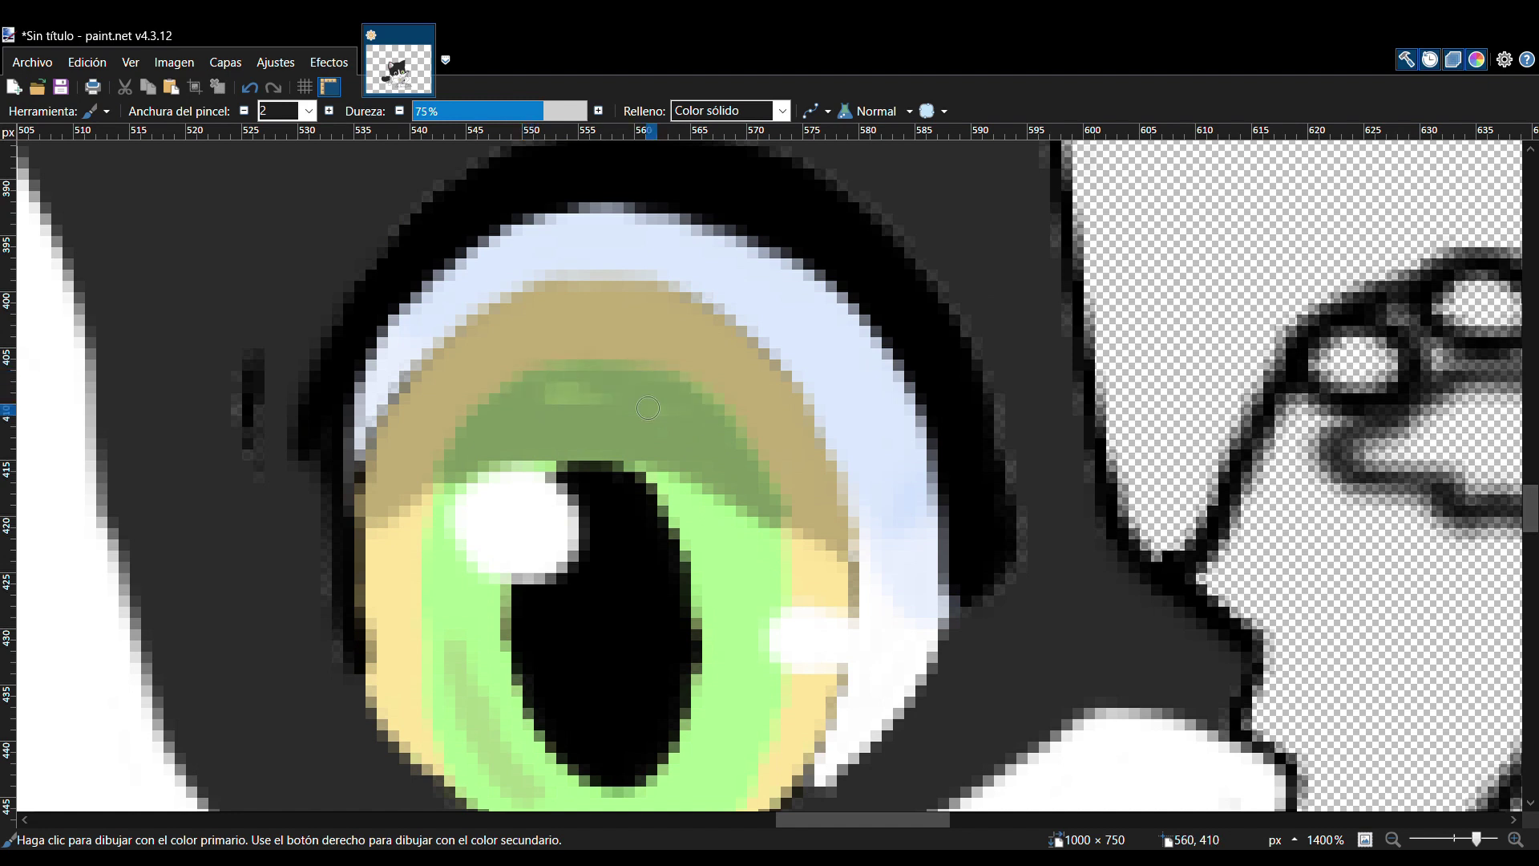
- Extend the translucent shade evenly over the sides and bottom of the green ring around the right pupil
{"action": "mouse_move", "coordinate": [721, 618]}
{"action": "left_mouse_down"}
{"action": "mouse_move", "coordinate": [682, 489]}
{"action": "mouse_move", "coordinate": [769, 593]}
{"action": "mouse_move", "coordinate": [718, 596]}
{"action": "mouse_move", "coordinate": [749, 677]}
{"action": "mouse_move", "coordinate": [747, 728]}
{"action": "left_mouse_up"}
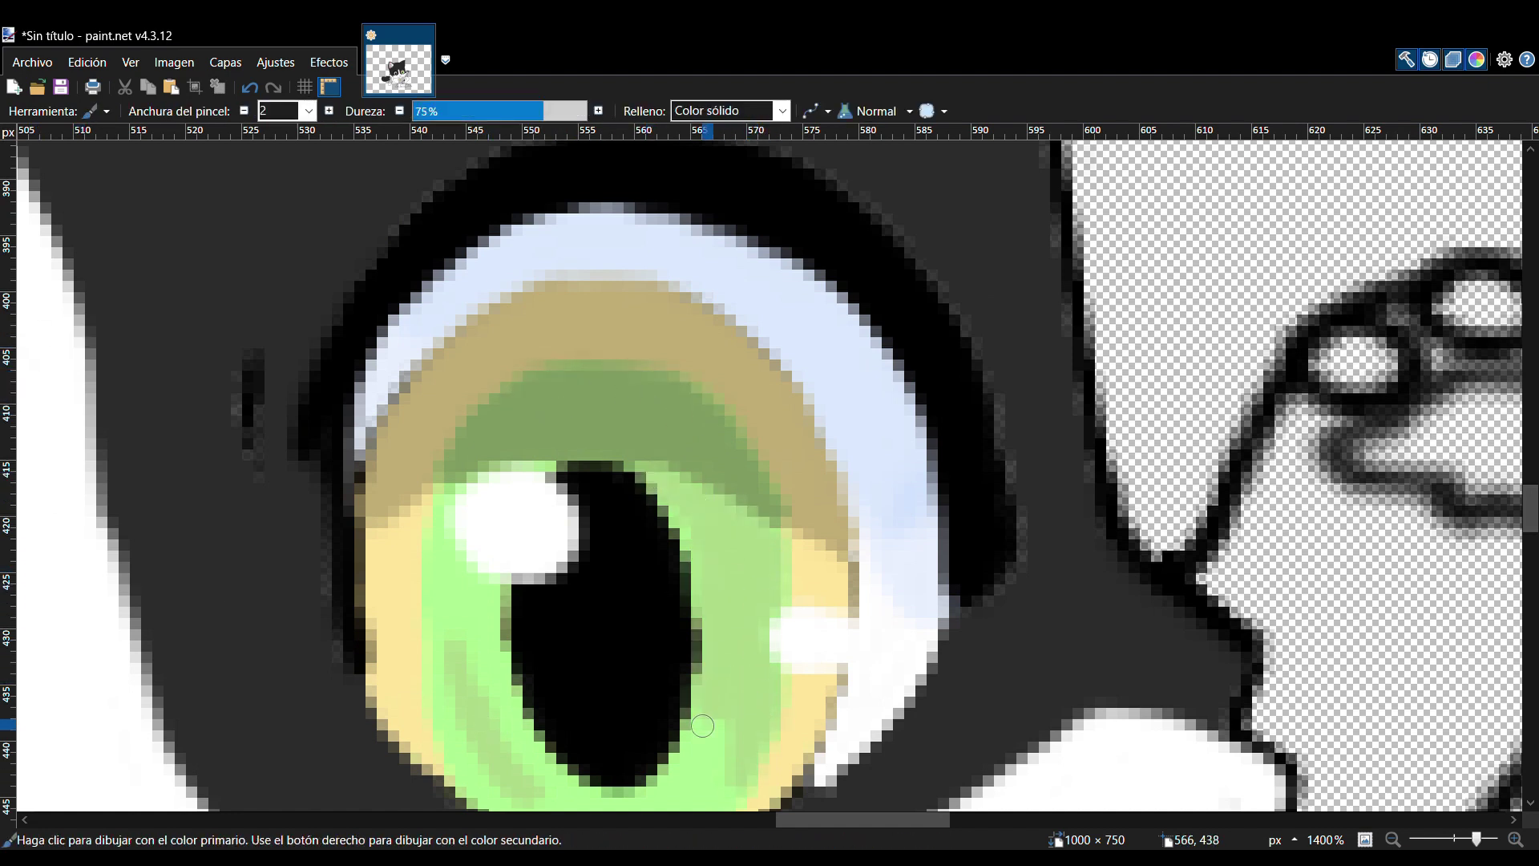
{"action": "mouse_move", "coordinate": [517, 593]}
{"action": "left_mouse_down"}
{"action": "mouse_move", "coordinate": [501, 749]}
{"action": "mouse_move", "coordinate": [471, 629]}
{"action": "mouse_move", "coordinate": [469, 483]}
{"action": "mouse_move", "coordinate": [555, 475]}
{"action": "left_mouse_up"}
{"action": "left_click_drag", "start_coordinate": [482, 591], "coordinate": [465, 563]}
{"action": "scroll", "coordinate": [683, 801], "scroll_direction": "down", "scroll_amount": 2}
{"action": "left_click_drag", "start_coordinate": [640, 254], "coordinate": [619, 245]}
{"action": "mouse_move", "coordinate": [624, 626]}
{"action": "left_mouse_down"}
{"action": "mouse_move", "coordinate": [538, 611]}
{"action": "mouse_move", "coordinate": [635, 636]}
{"action": "mouse_move", "coordinate": [577, 594]}
{"action": "mouse_move", "coordinate": [704, 515]}
{"action": "mouse_move", "coordinate": [687, 601]}
{"action": "mouse_move", "coordinate": [638, 641]}
{"action": "left_mouse_up"}
{"action": "left_click", "coordinate": [707, 221]}
{"action": "left_click_drag", "start_coordinate": [670, 250], "coordinate": [614, 244]}
{"action": "mouse_move", "coordinate": [633, 574]}
{"action": "left_mouse_down"}
{"action": "mouse_move", "coordinate": [582, 554]}
{"action": "mouse_move", "coordinate": [672, 491]}
{"action": "mouse_move", "coordinate": [581, 252]}
{"action": "mouse_move", "coordinate": [661, 305]}
{"action": "left_mouse_up"}
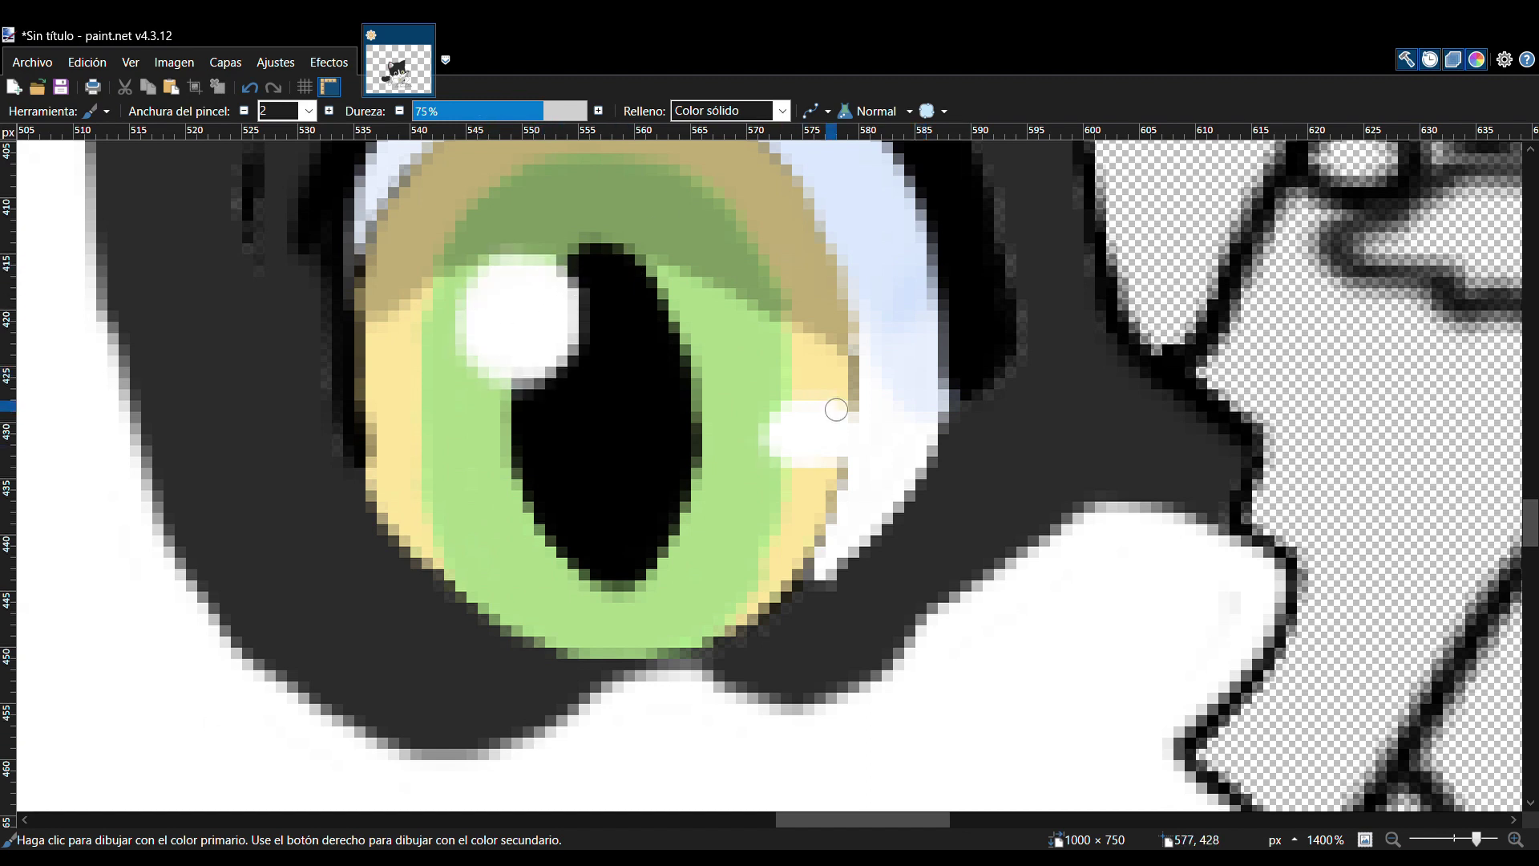
- Fill the cat's nose with the inner ear's pink
{"action": "left_click", "coordinate": [1394, 840]}
{"action": "left_click", "coordinate": [1394, 840]}
{"action": "left_click", "coordinate": [1393, 840]}
{"action": "left_click", "coordinate": [1393, 841]}
{"action": "left_click", "coordinate": [1394, 840]}
{"action": "left_click", "coordinate": [1394, 841]}
{"action": "left_click", "coordinate": [1394, 840]}
{"action": "left_click", "coordinate": [1394, 840]}
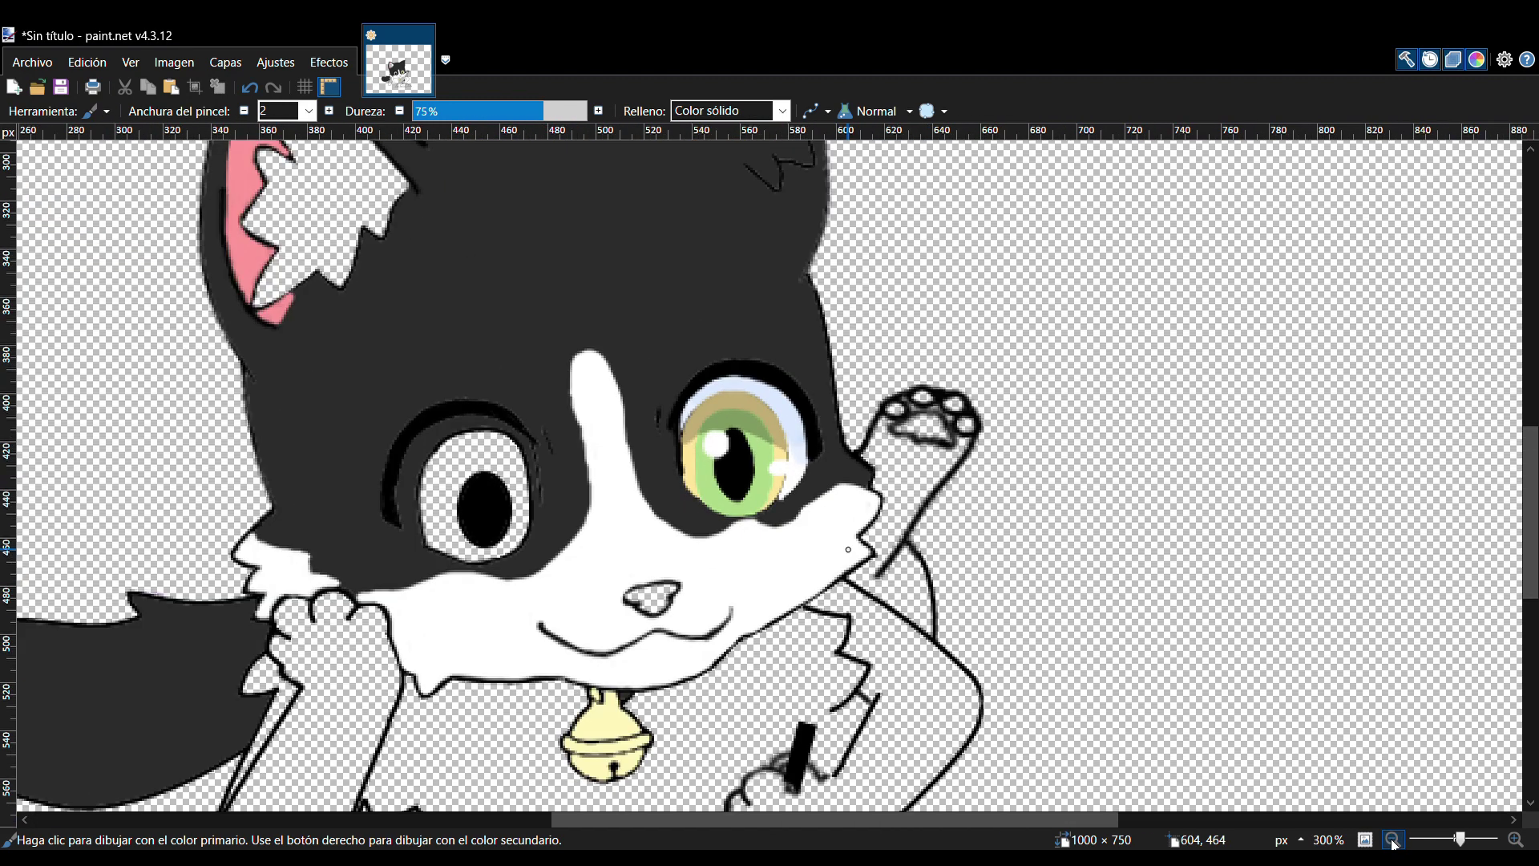
{"action": "left_click_drag", "start_coordinate": [1531, 570], "coordinate": [1532, 589]}
{"action": "left_click", "coordinate": [58, 343]}
{"action": "left_click", "coordinate": [1515, 840]}
{"action": "left_click", "coordinate": [1515, 840]}
{"action": "left_click_drag", "start_coordinate": [874, 819], "coordinate": [778, 819]}
{"action": "left_click", "coordinate": [32, 296]}
{"action": "left_click", "coordinate": [998, 653]}
- Fill the raised paw's four toe pads and its central pad with the same pink
{"action": "mouse_move", "coordinate": [1532, 559]}
{"action": "left_mouse_down"}
{"action": "mouse_move", "coordinate": [1532, 612]}
{"action": "mouse_move", "coordinate": [1531, 549]}
{"action": "left_mouse_up"}
{"action": "key", "text": "b"}
{"action": "left_click_drag", "start_coordinate": [810, 819], "coordinate": [918, 819]}
{"action": "left_click_drag", "start_coordinate": [1532, 549], "coordinate": [1532, 487]}
{"action": "left_click", "coordinate": [35, 291]}
{"action": "left_click", "coordinate": [1174, 367]}
{"action": "key", "text": "ctrl+z"}
{"action": "left_click", "coordinate": [58, 343]}
{"action": "left_click_drag", "start_coordinate": [882, 821], "coordinate": [960, 821]}
{"action": "left_click", "coordinate": [34, 291]}
{"action": "left_click", "coordinate": [852, 643]}
{"action": "left_click", "coordinate": [773, 598]}
{"action": "left_click", "coordinate": [859, 560]}
{"action": "left_click", "coordinate": [964, 579]}
{"action": "left_click", "coordinate": [1007, 654]}
- Fill the raised paw and arm white, including the small gaps between the pads
{"action": "left_click", "coordinate": [842, 754]}
{"action": "key", "text": "ctrl+z"}
{"action": "key", "text": "ctrl+z"}
{"action": "left_click", "coordinate": [842, 754]}
{"action": "left_click", "coordinate": [900, 595]}
{"action": "left_click", "coordinate": [949, 633]}
{"action": "left_click", "coordinate": [812, 569]}
{"action": "key", "text": "ctrl+z"}
- Touch up the white gaps and pad edges on the raised paw with the 1 px brush
{"action": "key", "text": "b"}
{"action": "left_click_drag", "start_coordinate": [796, 562], "coordinate": [760, 643]}
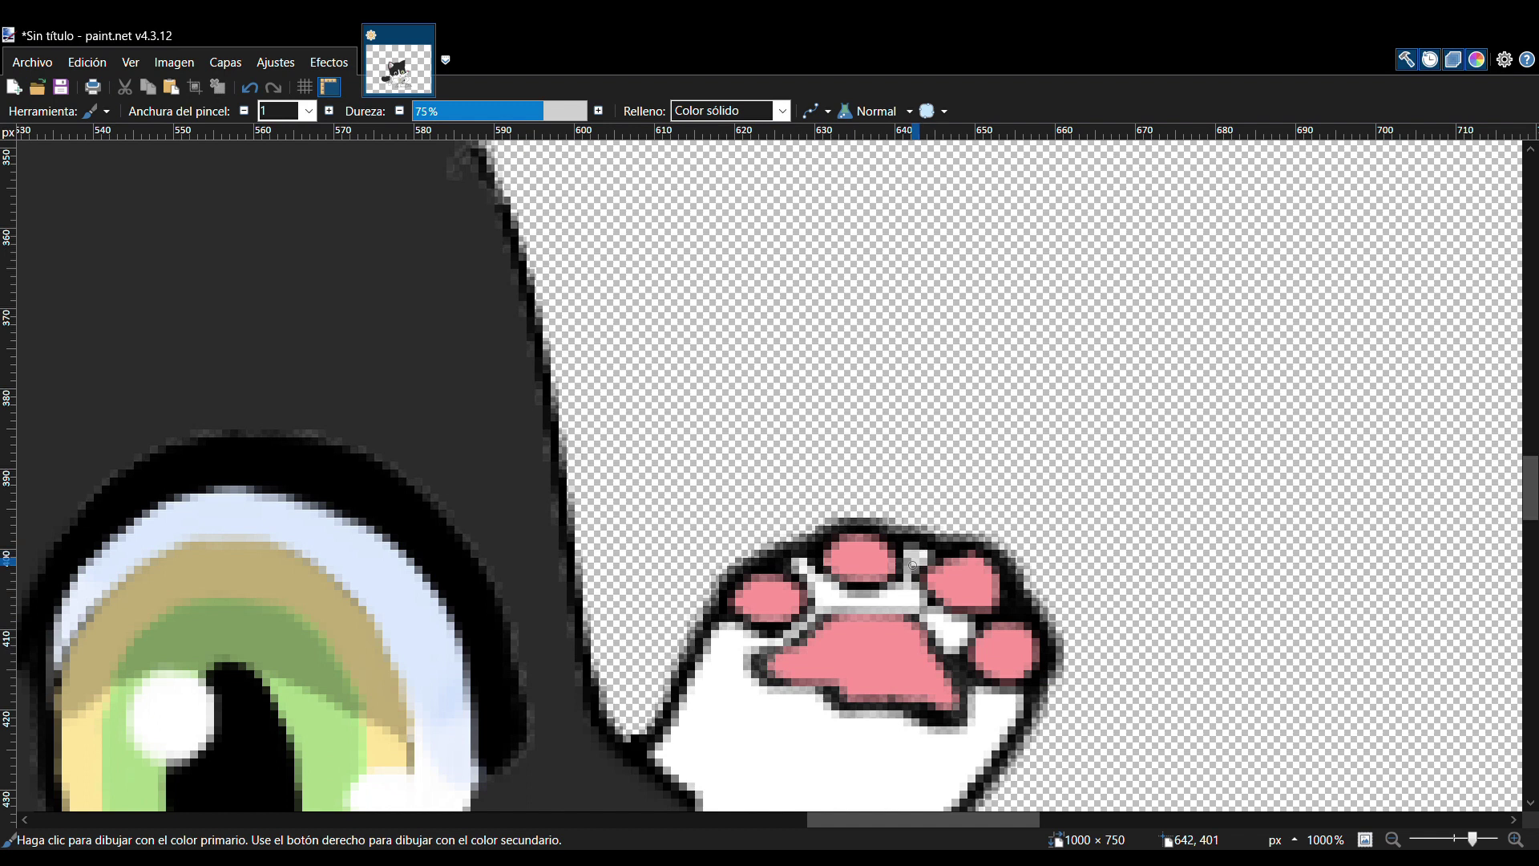
{"action": "mouse_move", "coordinate": [911, 602]}
{"action": "left_mouse_down"}
{"action": "mouse_move", "coordinate": [974, 689]}
{"action": "mouse_move", "coordinate": [901, 612]}
{"action": "mouse_move", "coordinate": [790, 645]}
{"action": "mouse_move", "coordinate": [808, 690]}
{"action": "left_mouse_up"}
- Touch up the raised arm's lower outline and fill the body area behind it dark grey
{"action": "left_click", "coordinate": [35, 732]}
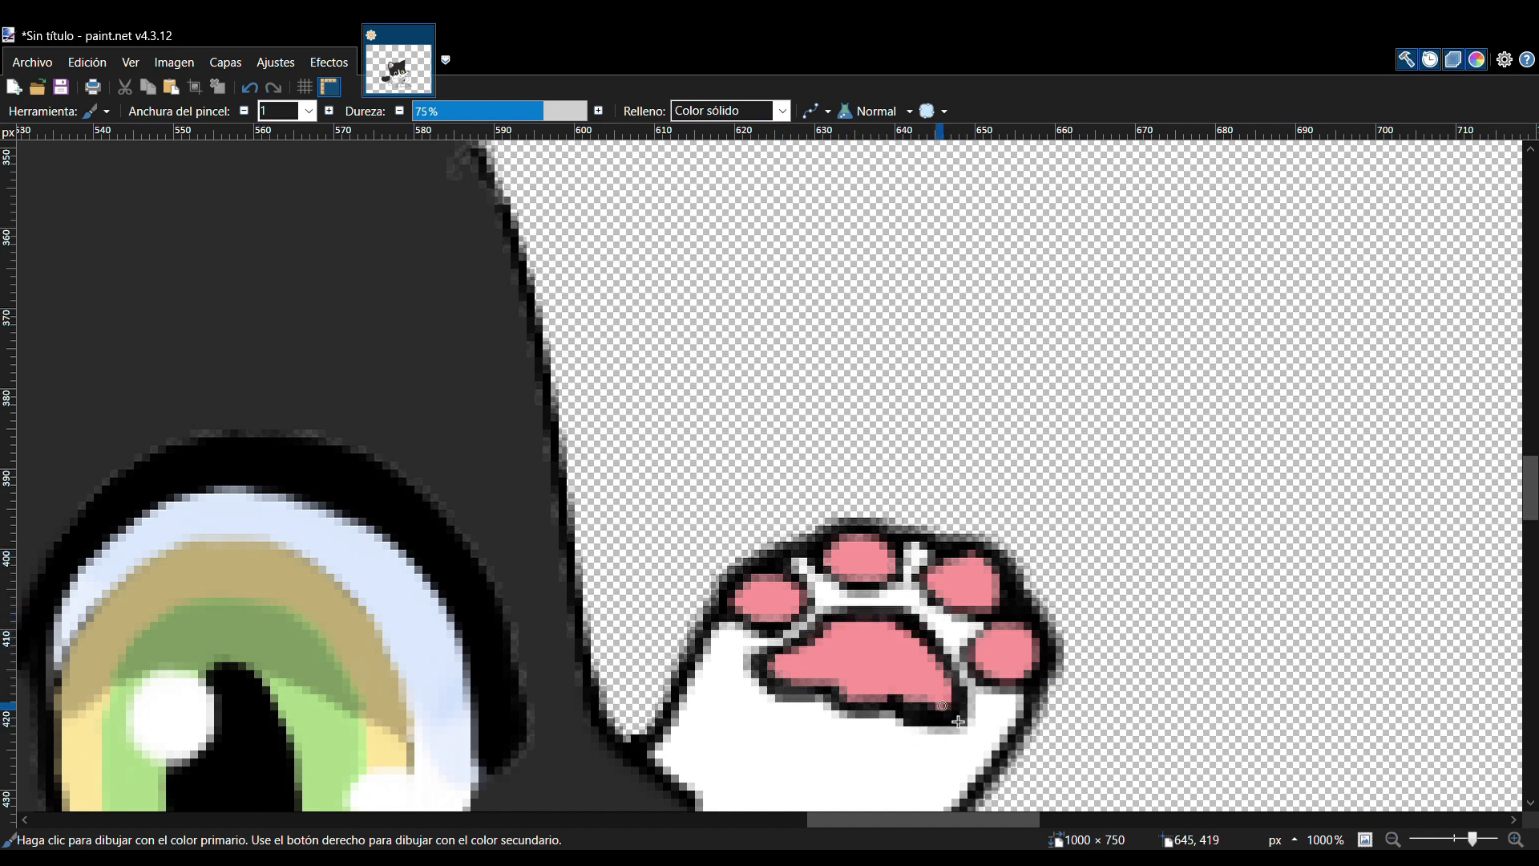
{"action": "scroll", "coordinate": [958, 722], "scroll_direction": "down", "scroll_amount": 5}
{"action": "mouse_move", "coordinate": [694, 656]}
{"action": "left_mouse_down"}
{"action": "mouse_move", "coordinate": [734, 602]}
{"action": "mouse_move", "coordinate": [689, 648]}
{"action": "left_mouse_up"}
{"action": "key", "text": "f"}
{"action": "left_click", "coordinate": [835, 585]}
{"action": "key", "text": "b"}
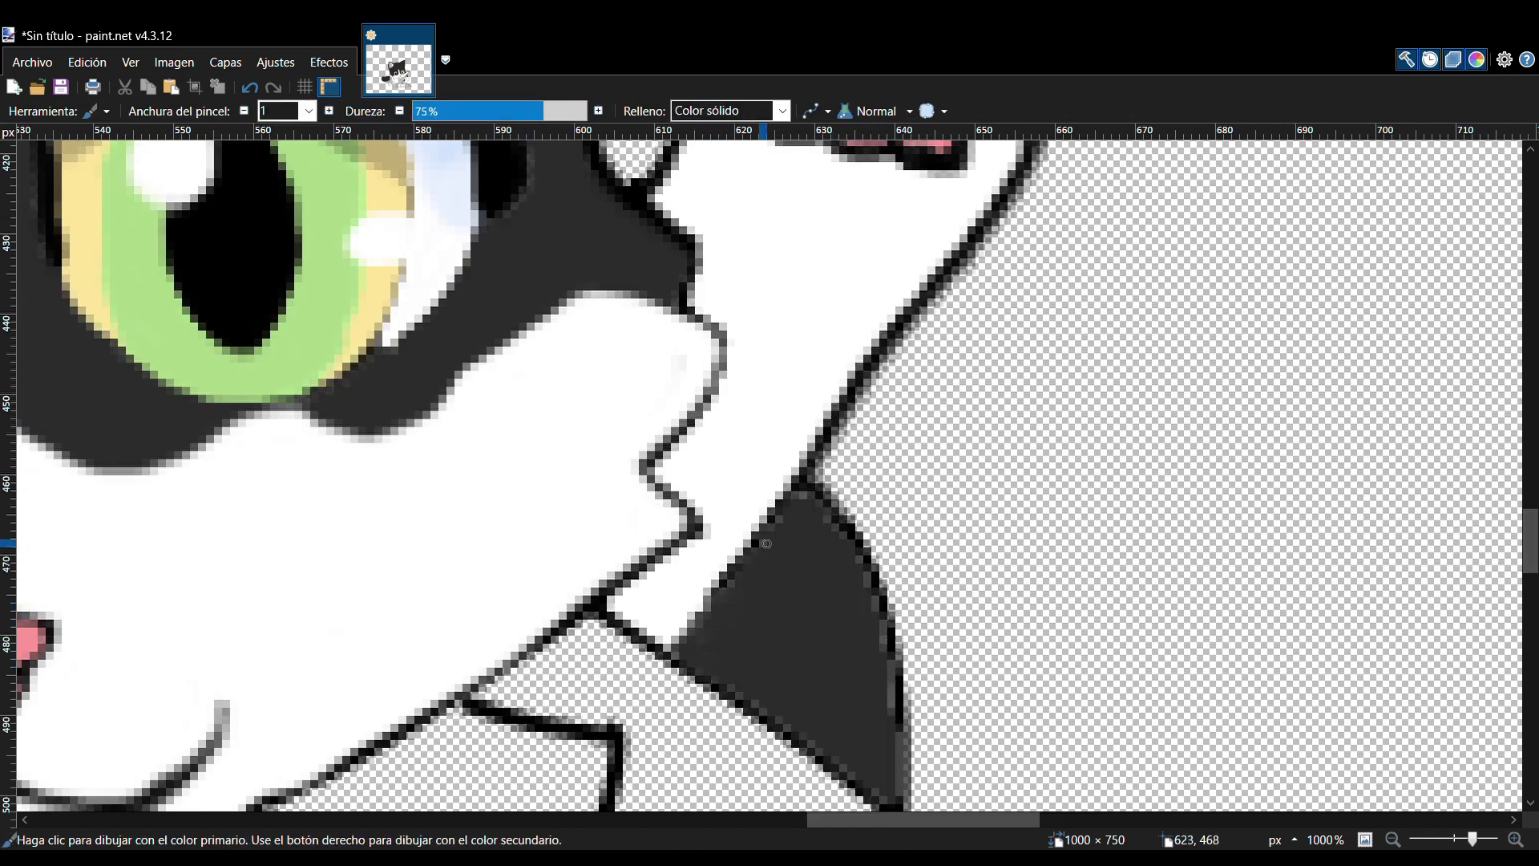
- Retrace the chest fur outline below the head and fill the adjoining body areas
{"action": "scroll", "coordinate": [1251, 341], "scroll_direction": "down", "scroll_amount": 8}
{"action": "mouse_move", "coordinate": [566, 410]}
{"action": "left_mouse_down"}
{"action": "mouse_move", "coordinate": [313, 380]}
{"action": "mouse_move", "coordinate": [275, 404]}
{"action": "left_mouse_up"}
{"action": "mouse_move", "coordinate": [874, 821]}
{"action": "left_mouse_down"}
{"action": "mouse_move", "coordinate": [562, 844]}
{"action": "mouse_move", "coordinate": [812, 820]}
{"action": "left_mouse_up"}
{"action": "key", "text": "f"}
{"action": "left_click", "coordinate": [554, 417]}
{"action": "left_click", "coordinate": [976, 299]}
- Trace the left edges of the fur tuft inside the right ear and try to fill the tuft
{"action": "left_click_drag", "start_coordinate": [1537, 639], "coordinate": [1537, 426]}
{"action": "left_click", "coordinate": [30, 315]}
{"action": "left_click_drag", "start_coordinate": [692, 489], "coordinate": [825, 269]}
{"action": "left_click_drag", "start_coordinate": [692, 501], "coordinate": [789, 614]}
{"action": "left_click", "coordinate": [29, 287]}
{"action": "right_click", "coordinate": [801, 512]}
{"action": "key", "text": "ctrl+z"}
- Paint the fur tuft inside the right ear white, varying the brush width between strokes
{"action": "left_click", "coordinate": [29, 315]}
{"action": "mouse_move", "coordinate": [778, 441]}
{"action": "left_mouse_down"}
{"action": "mouse_move", "coordinate": [934, 558]}
{"action": "mouse_move", "coordinate": [776, 563]}
{"action": "mouse_move", "coordinate": [762, 445]}
{"action": "mouse_move", "coordinate": [845, 404]}
{"action": "mouse_move", "coordinate": [901, 451]}
{"action": "mouse_move", "coordinate": [837, 384]}
{"action": "mouse_move", "coordinate": [881, 292]}
{"action": "mouse_move", "coordinate": [924, 281]}
{"action": "mouse_move", "coordinate": [895, 496]}
{"action": "mouse_move", "coordinate": [936, 557]}
{"action": "mouse_move", "coordinate": [892, 505]}
{"action": "mouse_move", "coordinate": [832, 592]}
{"action": "mouse_move", "coordinate": [876, 654]}
{"action": "mouse_move", "coordinate": [996, 592]}
{"action": "left_mouse_up"}
{"action": "left_click", "coordinate": [309, 111]}
{"action": "left_click", "coordinate": [309, 112]}
{"action": "left_click", "coordinate": [277, 193]}
{"action": "left_click_drag", "start_coordinate": [946, 272], "coordinate": [915, 261]}
{"action": "left_click", "coordinate": [309, 112]}
{"action": "left_click", "coordinate": [301, 146]}
{"action": "left_click_drag", "start_coordinate": [1007, 257], "coordinate": [942, 246]}
{"action": "left_click_drag", "start_coordinate": [900, 664], "coordinate": [881, 675]}
- Outline the right ear's upper inner area and paint it with the sampled pink using the 2 px brush
{"action": "left_click_drag", "start_coordinate": [1531, 409], "coordinate": [1531, 389]}
{"action": "mouse_move", "coordinate": [826, 495]}
{"action": "left_mouse_down"}
{"action": "mouse_move", "coordinate": [899, 404]}
{"action": "mouse_move", "coordinate": [1034, 301]}
{"action": "left_mouse_up"}
{"action": "mouse_move", "coordinate": [1532, 392]}
{"action": "left_mouse_down"}
{"action": "mouse_move", "coordinate": [1535, 512]}
{"action": "mouse_move", "coordinate": [1534, 399]}
{"action": "left_mouse_up"}
{"action": "key", "text": "k"}
{"action": "key", "text": "b"}
{"action": "mouse_move", "coordinate": [1035, 334]}
{"action": "left_mouse_down"}
{"action": "mouse_move", "coordinate": [1023, 433]}
{"action": "mouse_move", "coordinate": [1007, 356]}
{"action": "mouse_move", "coordinate": [960, 450]}
{"action": "mouse_move", "coordinate": [994, 417]}
{"action": "left_mouse_up"}
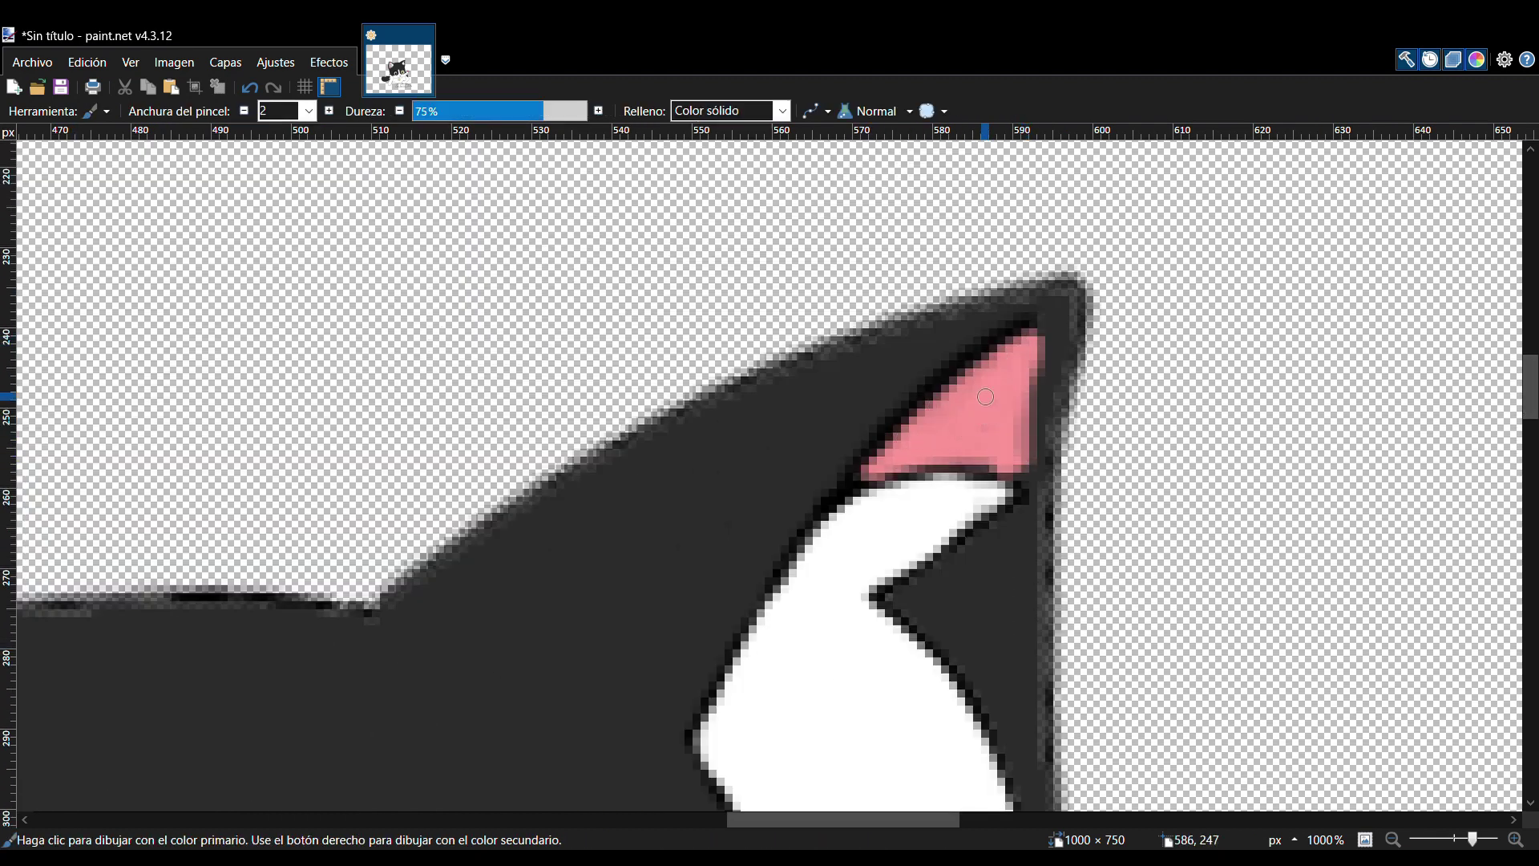
- Paint the pink area beside the right ear's white tuft and outline the lower inner ear with the 2 px brush
{"action": "scroll", "coordinate": [994, 417], "scroll_direction": "down", "scroll_amount": 2}
{"action": "mouse_move", "coordinate": [1017, 625]}
{"action": "left_mouse_down"}
{"action": "mouse_move", "coordinate": [1006, 494]}
{"action": "mouse_move", "coordinate": [1015, 353]}
{"action": "mouse_move", "coordinate": [932, 412]}
{"action": "mouse_move", "coordinate": [972, 509]}
{"action": "mouse_move", "coordinate": [962, 419]}
{"action": "mouse_move", "coordinate": [995, 397]}
{"action": "mouse_move", "coordinate": [946, 423]}
{"action": "mouse_move", "coordinate": [1009, 583]}
{"action": "left_mouse_up"}
{"action": "scroll", "coordinate": [1009, 583], "scroll_direction": "down", "scroll_amount": 5}
{"action": "left_click_drag", "start_coordinate": [1006, 321], "coordinate": [914, 381]}
{"action": "mouse_move", "coordinate": [946, 618]}
{"action": "left_mouse_down"}
{"action": "mouse_move", "coordinate": [849, 450]}
{"action": "mouse_move", "coordinate": [922, 383]}
{"action": "left_mouse_up"}
{"action": "left_click_drag", "start_coordinate": [1004, 321], "coordinate": [1013, 447]}
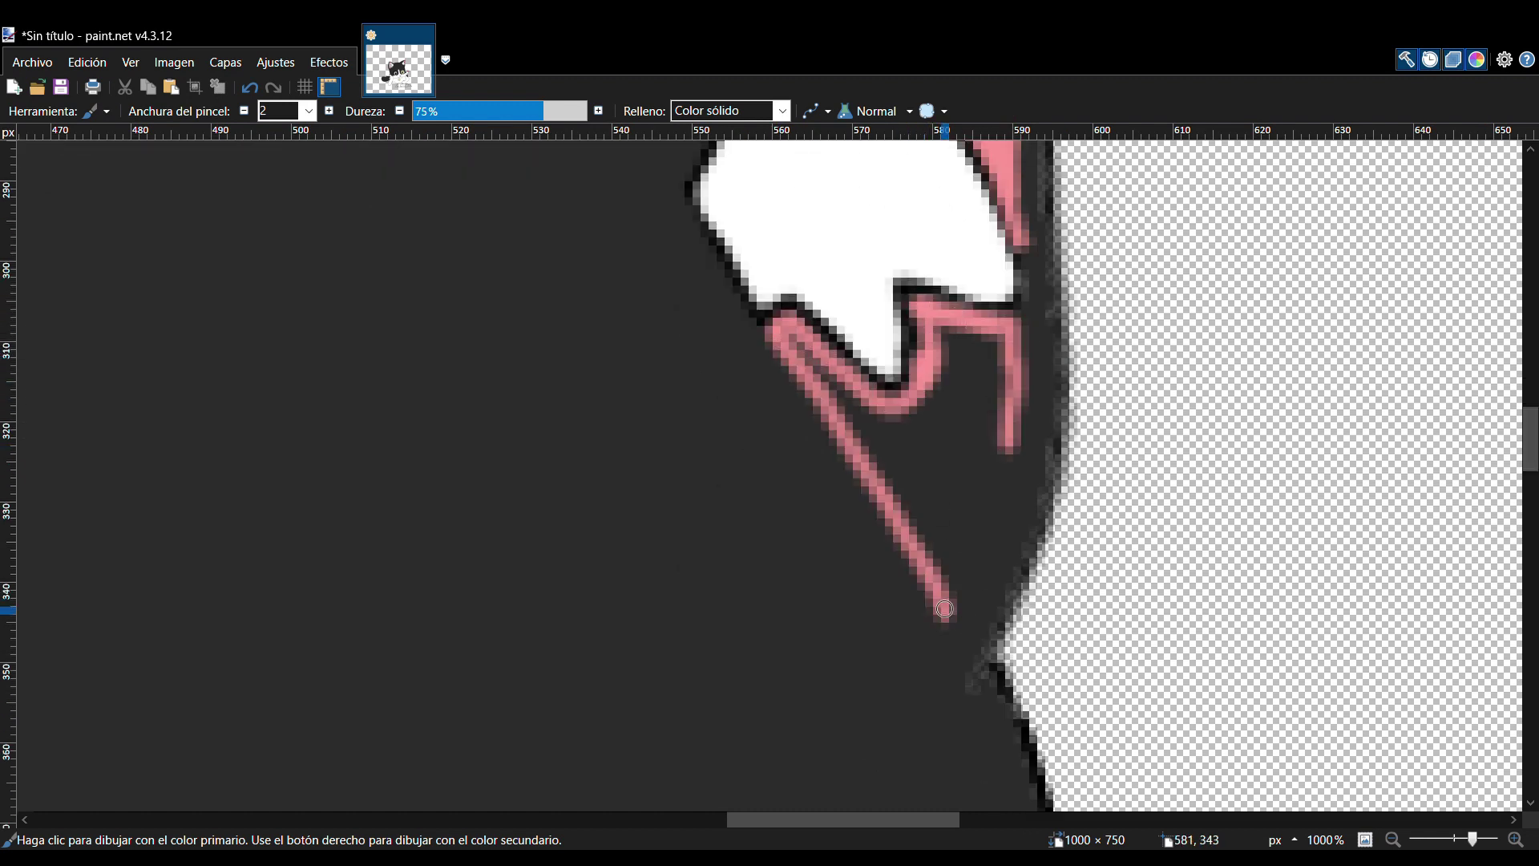
{"action": "left_click_drag", "start_coordinate": [947, 614], "coordinate": [1017, 376]}
- Change the brush width and paint the right ear's outlined lower inner area pink
{"action": "left_click", "coordinate": [309, 111]}
{"action": "left_click", "coordinate": [303, 144]}
{"action": "mouse_move", "coordinate": [789, 332]}
{"action": "left_mouse_down"}
{"action": "mouse_move", "coordinate": [861, 406]}
{"action": "mouse_move", "coordinate": [1004, 363]}
{"action": "mouse_move", "coordinate": [856, 425]}
{"action": "mouse_move", "coordinate": [976, 365]}
{"action": "mouse_move", "coordinate": [950, 575]}
{"action": "mouse_move", "coordinate": [879, 472]}
{"action": "mouse_move", "coordinate": [969, 451]}
{"action": "left_mouse_up"}
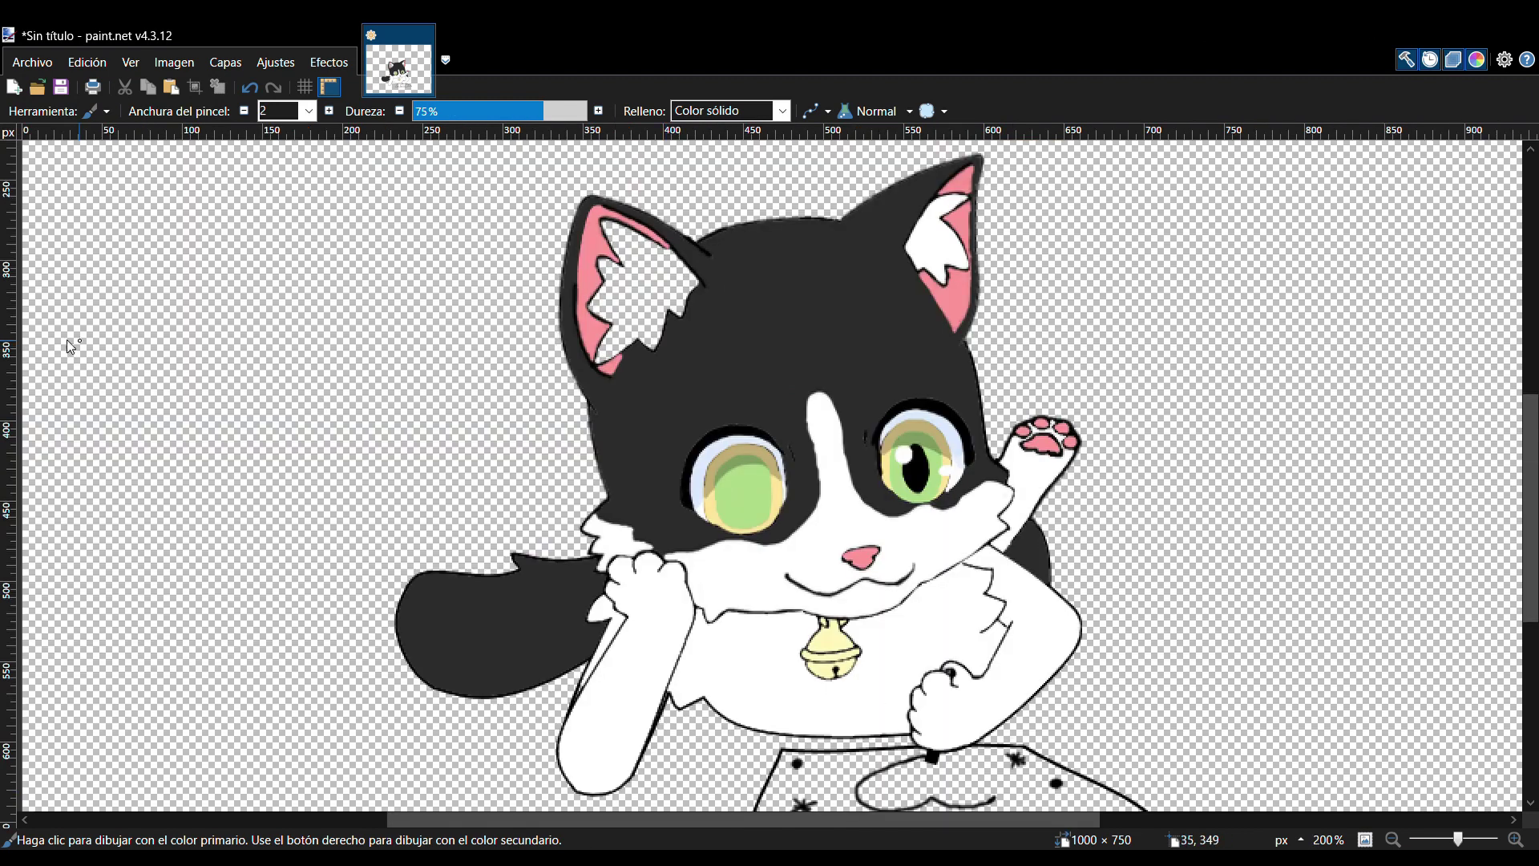
- Fill the fur tuft inside the left ear with white
{"action": "key", "text": "f"}
{"action": "left_click", "coordinate": [636, 271]}
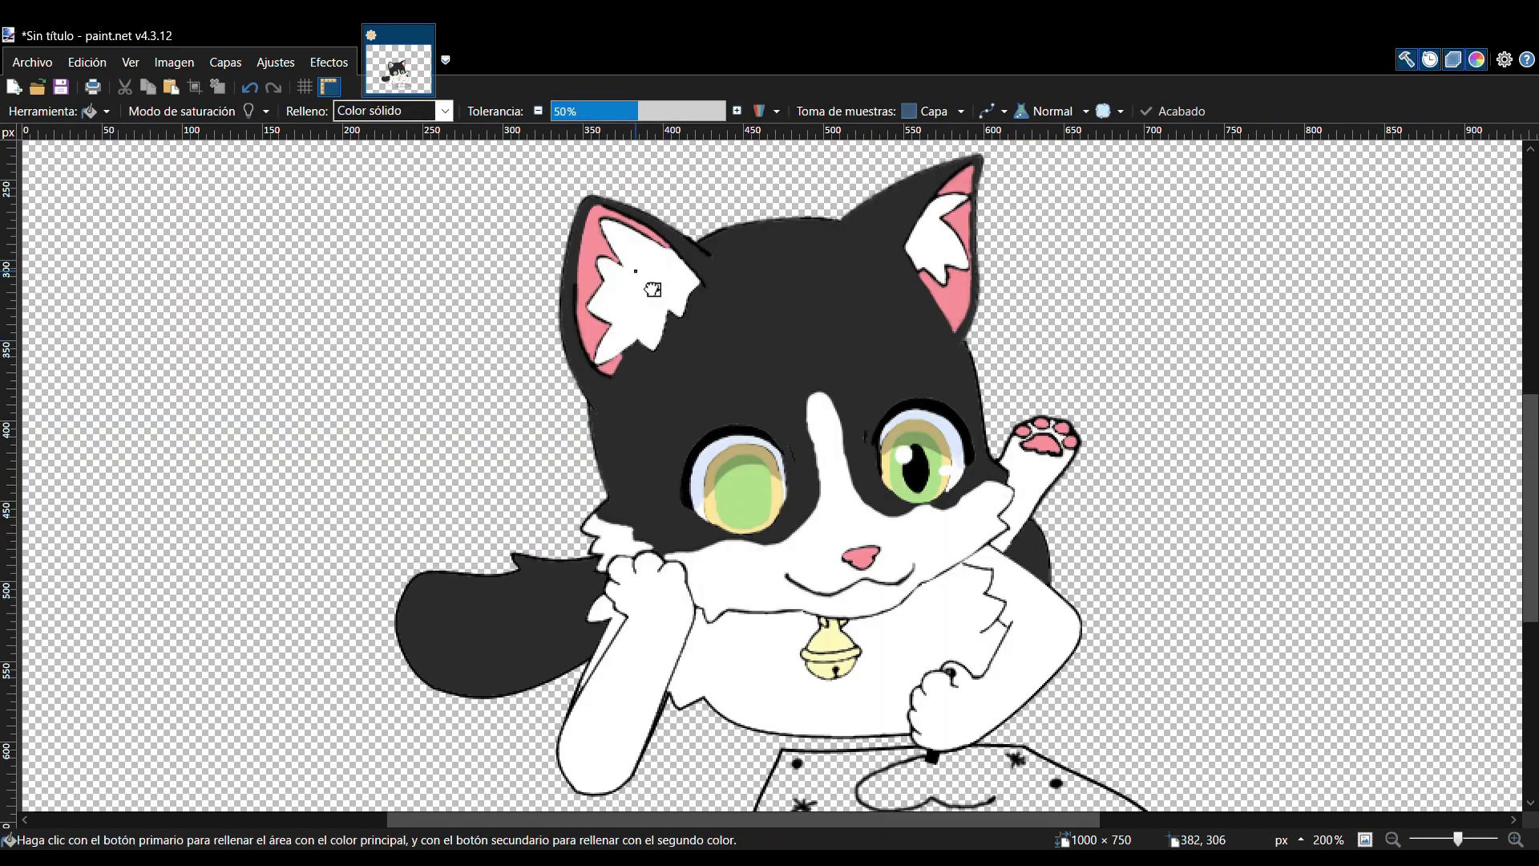
{"action": "key", "text": "b"}
- Draw a black elliptical pupil about 10 × 24 px with an 8 px outline in the left eye
{"action": "scroll", "coordinate": [908, 457], "scroll_direction": "up", "scroll_amount": 4}
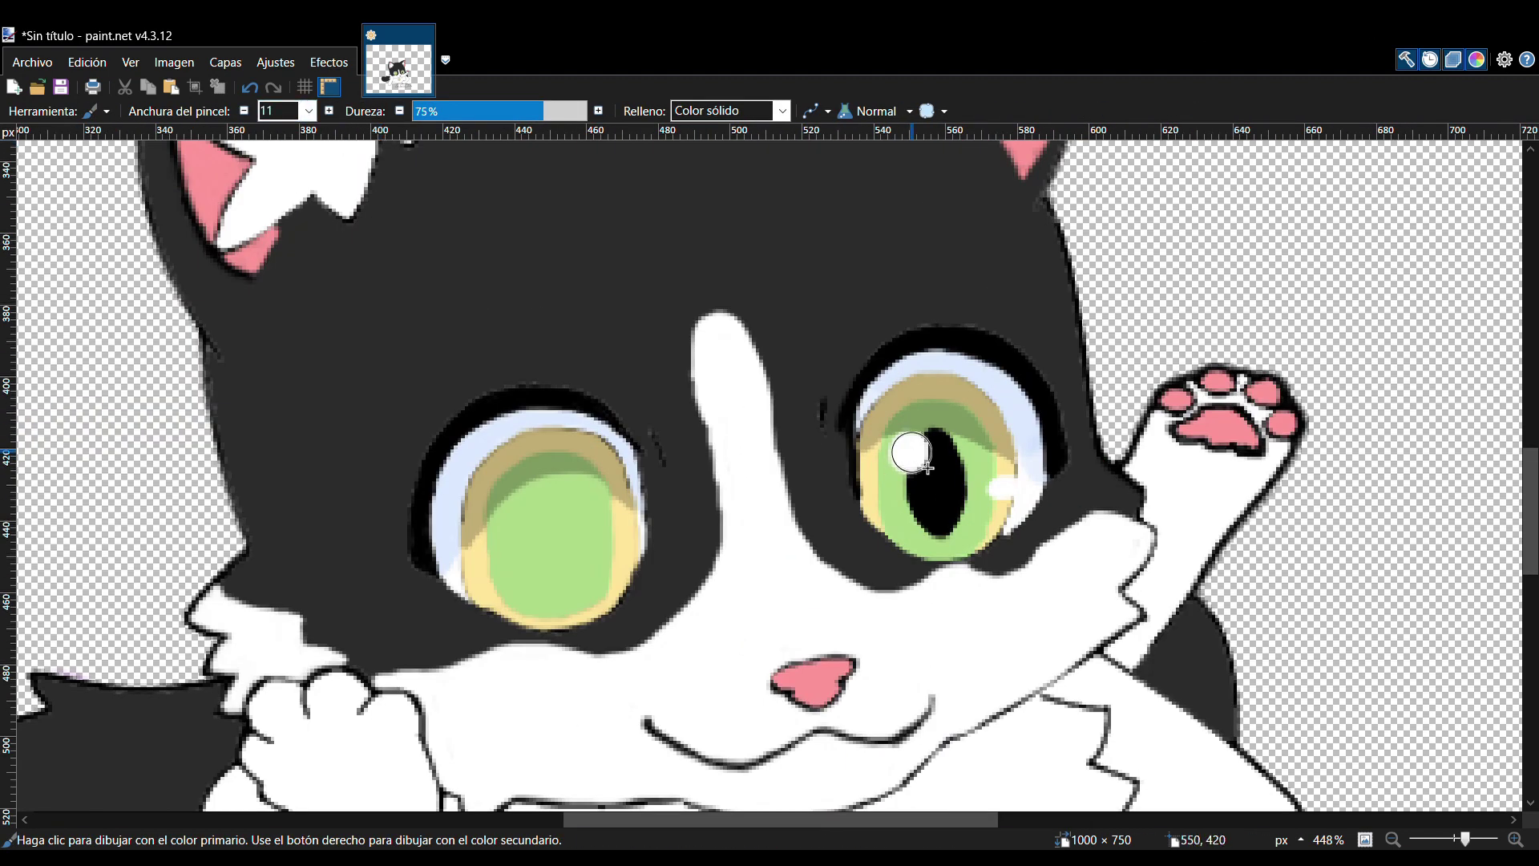
{"action": "left_click", "coordinate": [48, 416]}
{"action": "mouse_move", "coordinate": [948, 419]}
{"action": "left_mouse_down"}
{"action": "mouse_move", "coordinate": [977, 494]}
{"action": "mouse_move", "coordinate": [955, 481]}
{"action": "mouse_move", "coordinate": [986, 470]}
{"action": "mouse_move", "coordinate": [941, 475]}
{"action": "left_mouse_up"}
{"action": "left_click", "coordinate": [417, 111]}
{"action": "left_click", "coordinate": [399, 150]}
{"action": "left_click_drag", "start_coordinate": [968, 459], "coordinate": [627, 521]}
{"action": "key", "text": "ctrl+z"}
{"action": "left_click_drag", "start_coordinate": [974, 557], "coordinate": [603, 643]}
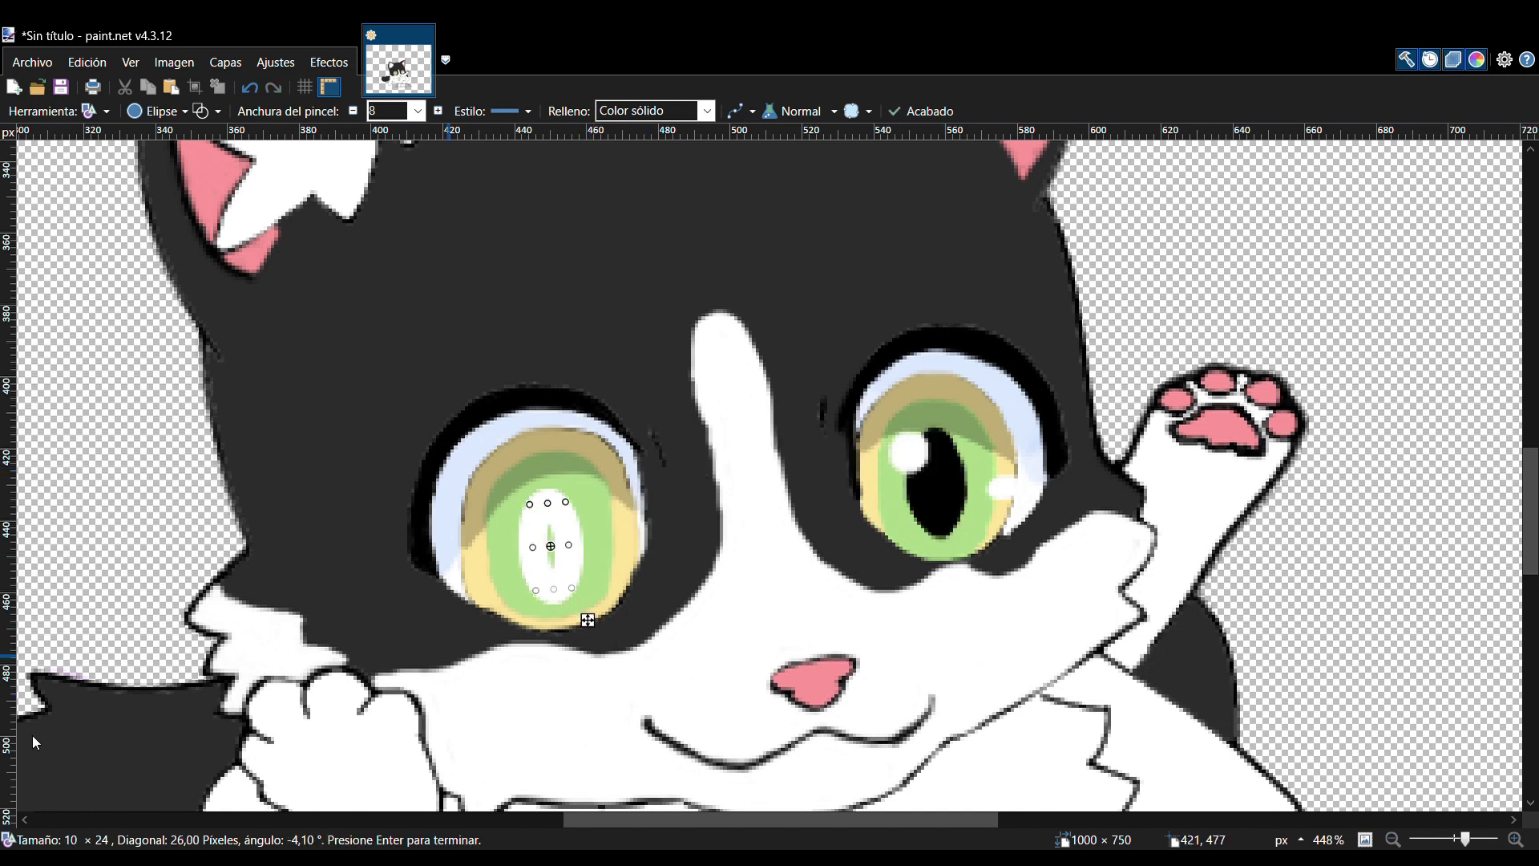
{"action": "left_click", "coordinate": [34, 738]}
- Paint white highlights on the left eye: a round 11 px one beside the pupil and a smaller one at the iris's right edge
{"action": "key", "text": "b"}
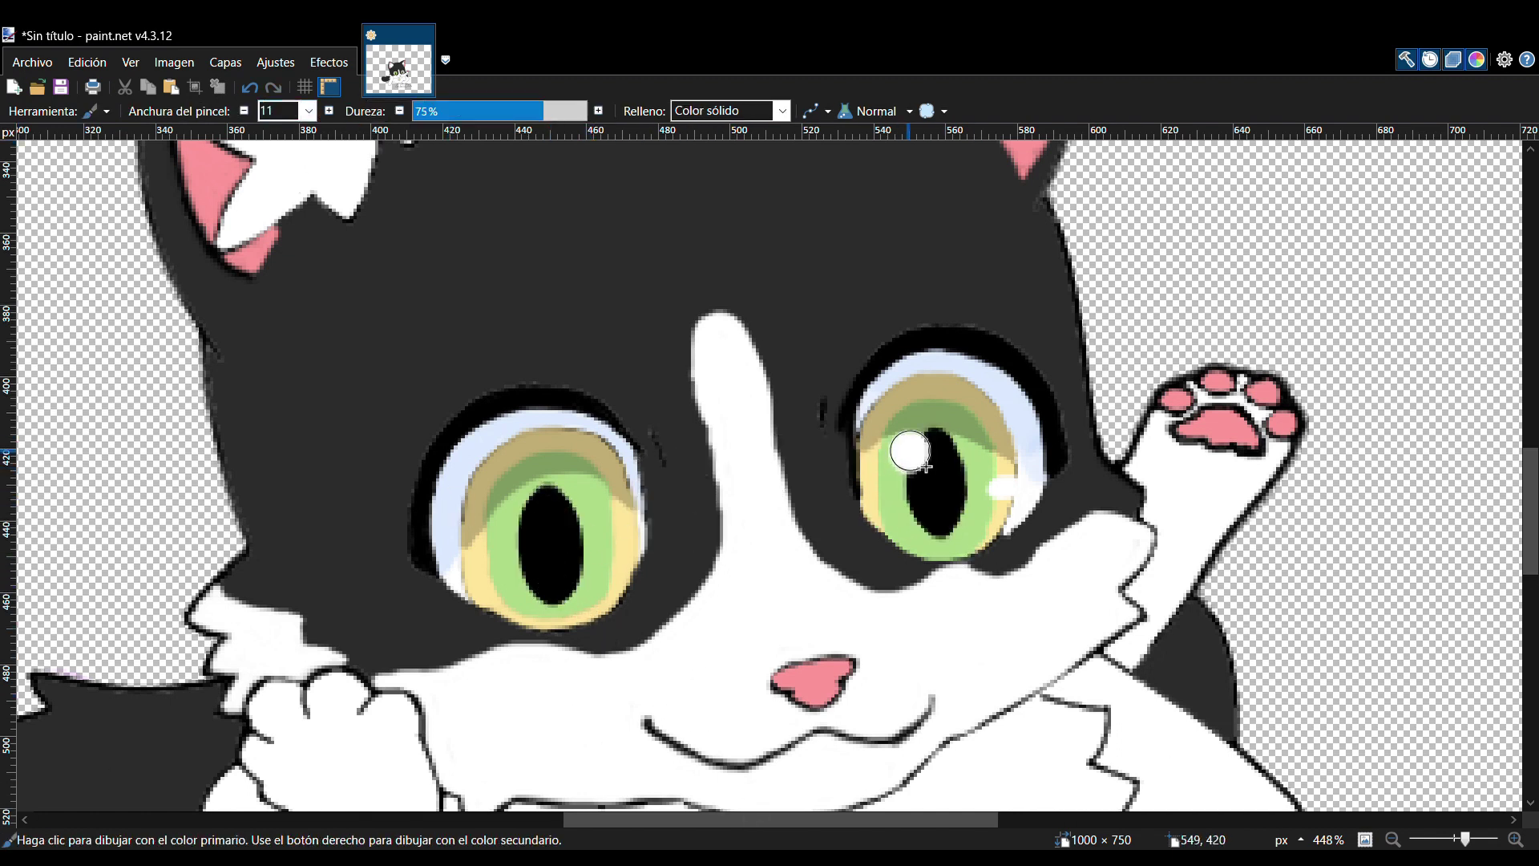
{"action": "left_click_drag", "start_coordinate": [508, 514], "coordinate": [513, 525]}
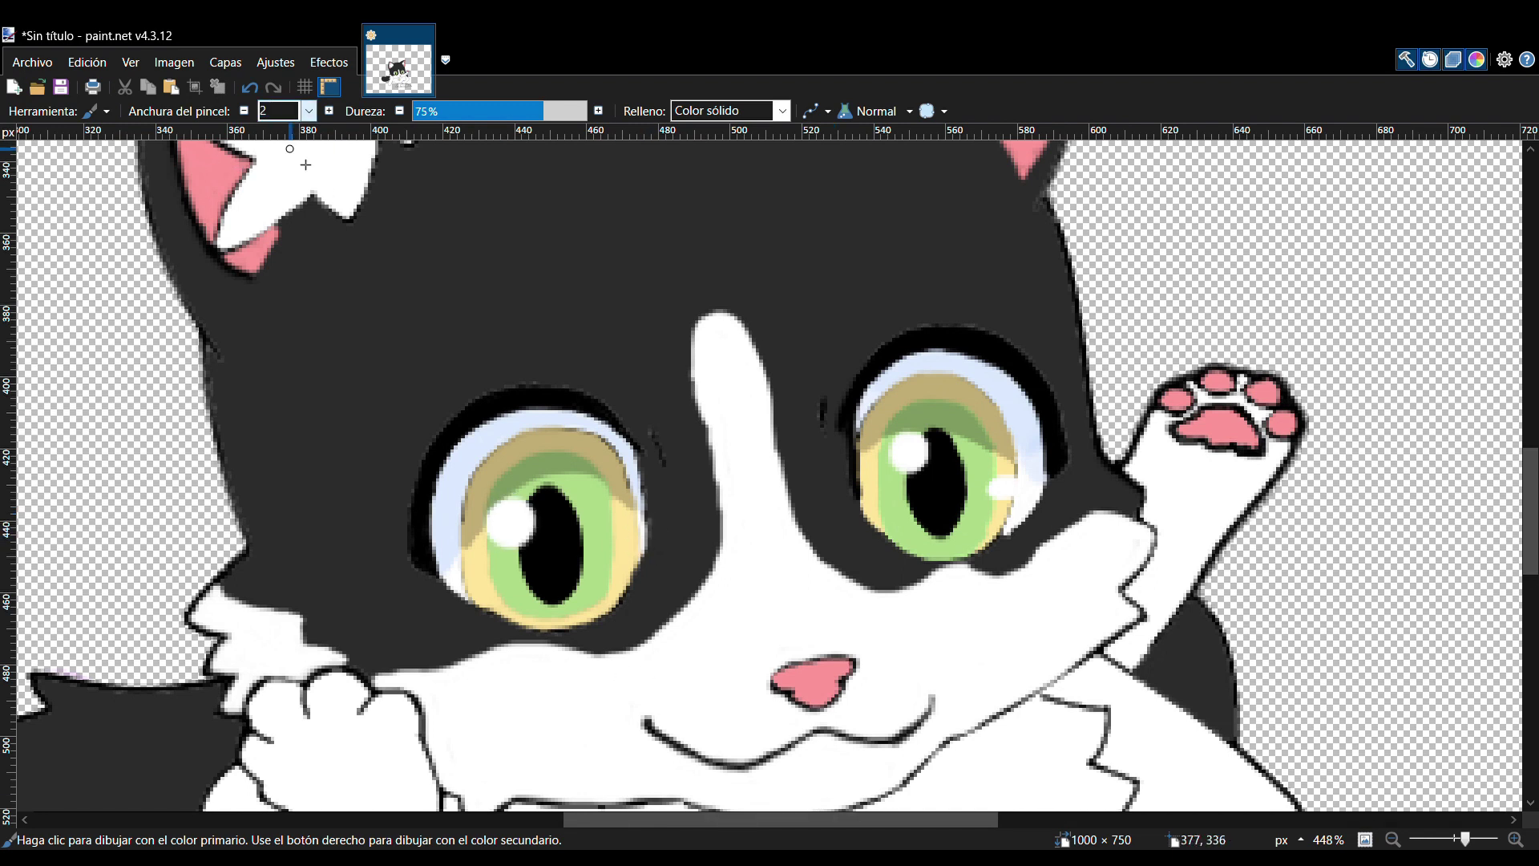
{"action": "scroll", "coordinate": [979, 610], "scroll_direction": "down", "scroll_amount": 8}
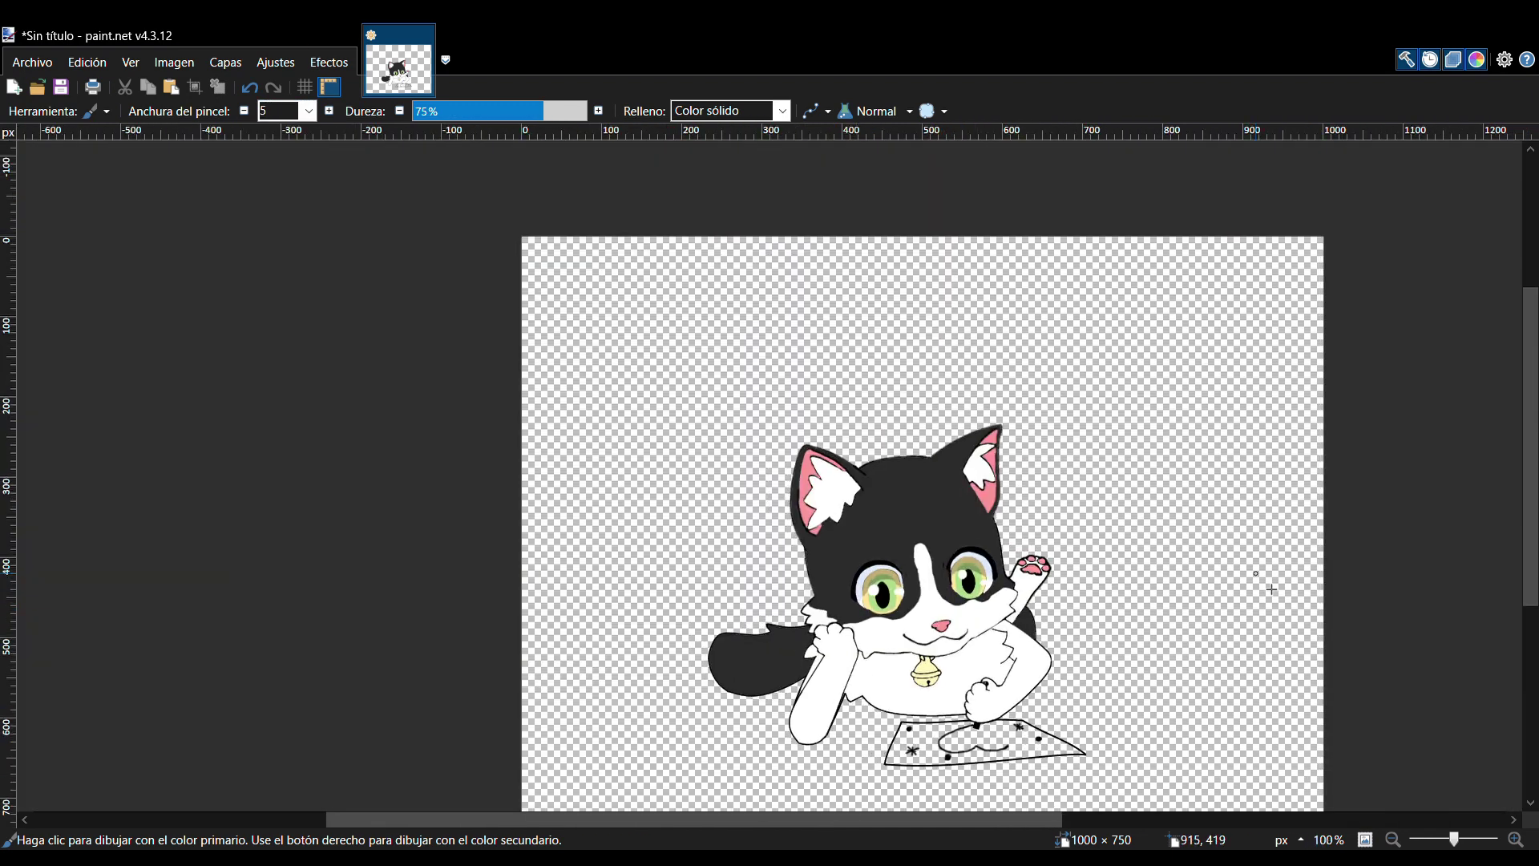
- Select the area around the nose and mouth freehand, adjust its position and clear the selection
{"action": "scroll", "coordinate": [1256, 572], "scroll_direction": "up", "scroll_amount": 5}
{"action": "scroll", "coordinate": [1518, 577], "scroll_direction": "left", "scroll_amount": 3}
{"action": "key", "text": "s"}
{"action": "key", "text": "s"}
{"action": "mouse_move", "coordinate": [735, 653]}
{"action": "left_mouse_down"}
{"action": "mouse_move", "coordinate": [855, 633]}
{"action": "mouse_move", "coordinate": [815, 646]}
{"action": "mouse_move", "coordinate": [817, 632]}
{"action": "left_mouse_up"}
{"action": "key", "text": "m"}
{"action": "scroll", "coordinate": [1110, 602], "scroll_direction": "up", "scroll_amount": 1}
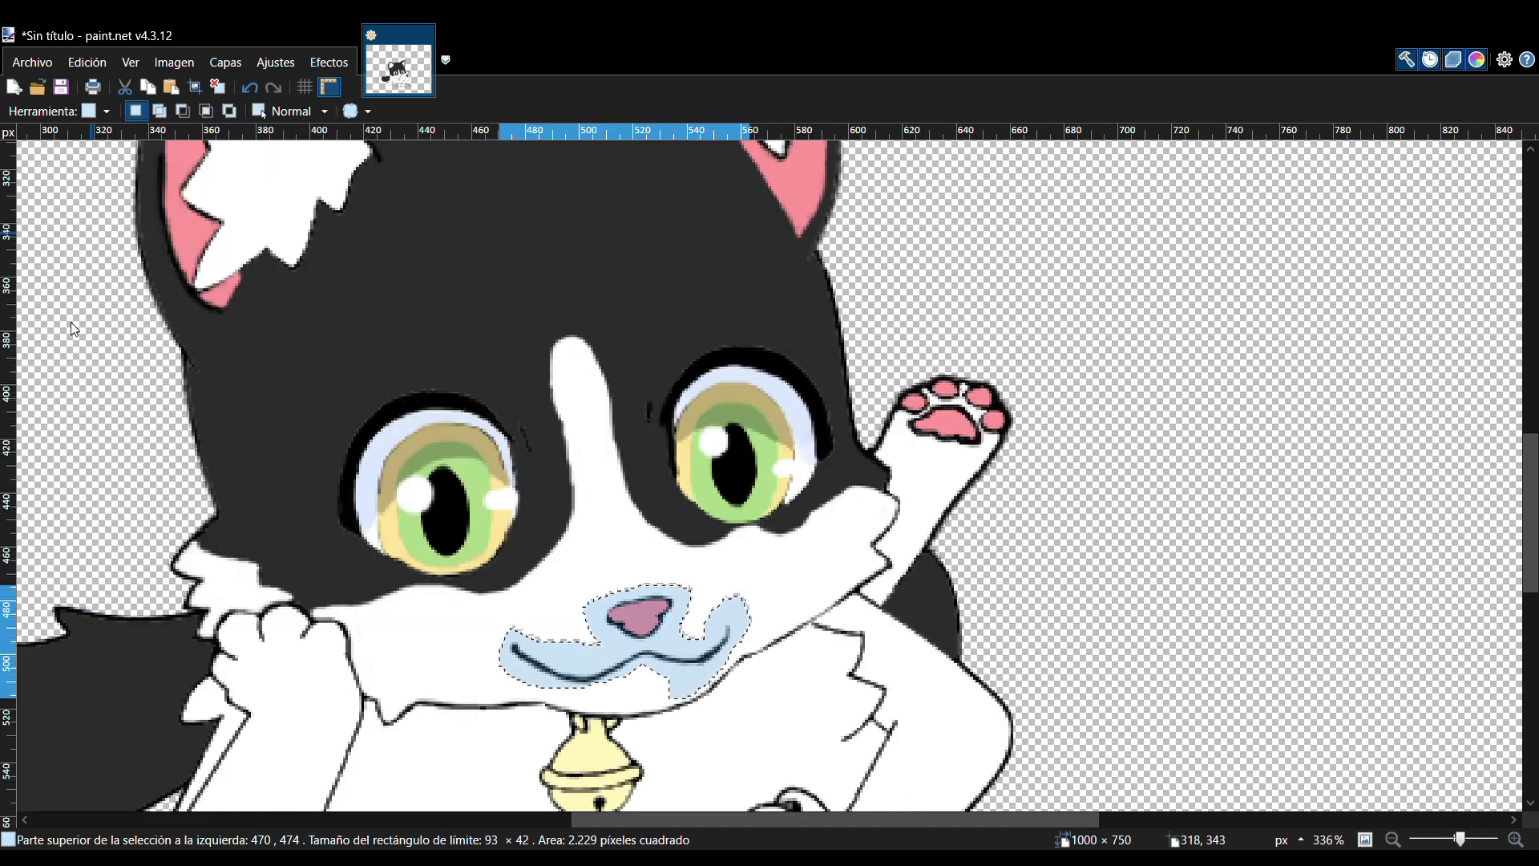
{"action": "key", "text": "ctrl+d"}
{"action": "key", "text": "b"}
{"action": "scroll", "coordinate": [1254, 575], "scroll_direction": "down", "scroll_amount": 1}
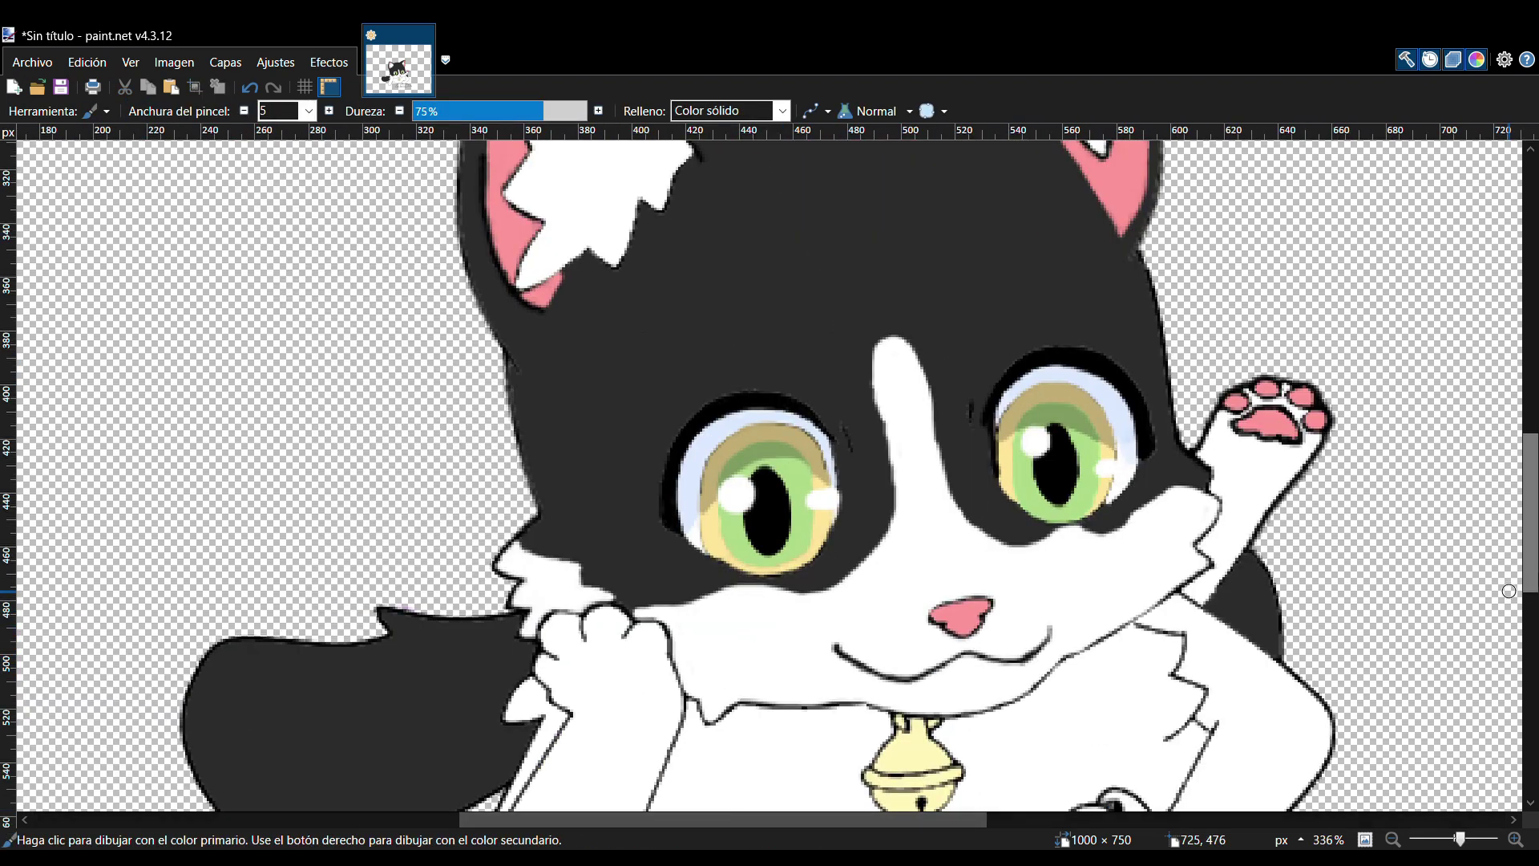
- Shade the bell's neck, rim ends and lower half beige with the 2 px brush
{"action": "scroll", "coordinate": [1100, 540], "scroll_direction": "up", "scroll_amount": 5}
{"action": "left_click_drag", "start_coordinate": [806, 829], "coordinate": [795, 828]}
{"action": "scroll", "coordinate": [561, 706], "scroll_direction": "up", "scroll_amount": 2}
{"action": "key", "text": "k"}
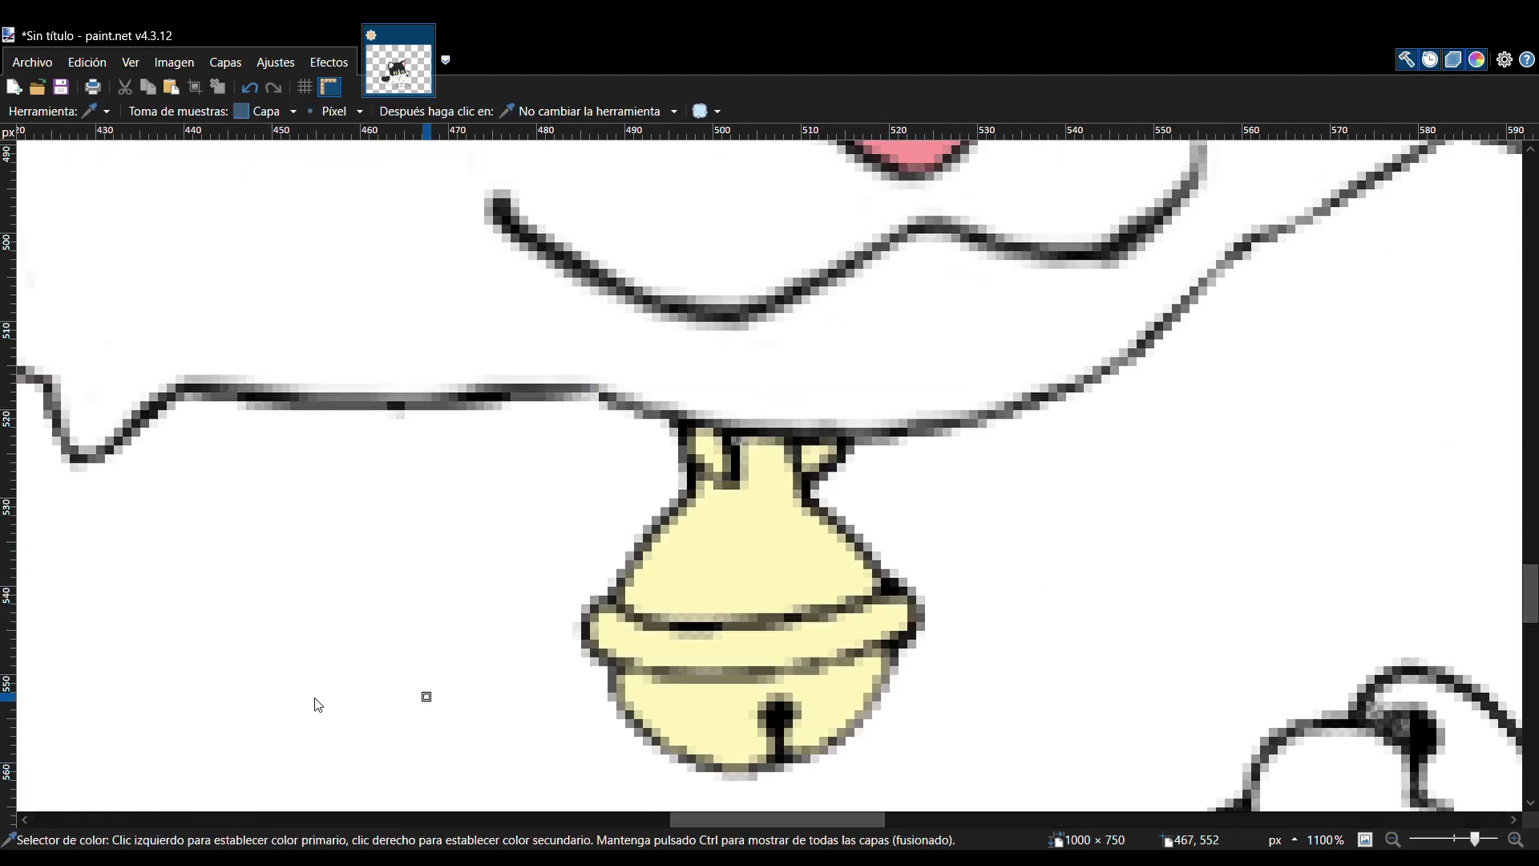
{"action": "key", "text": "b"}
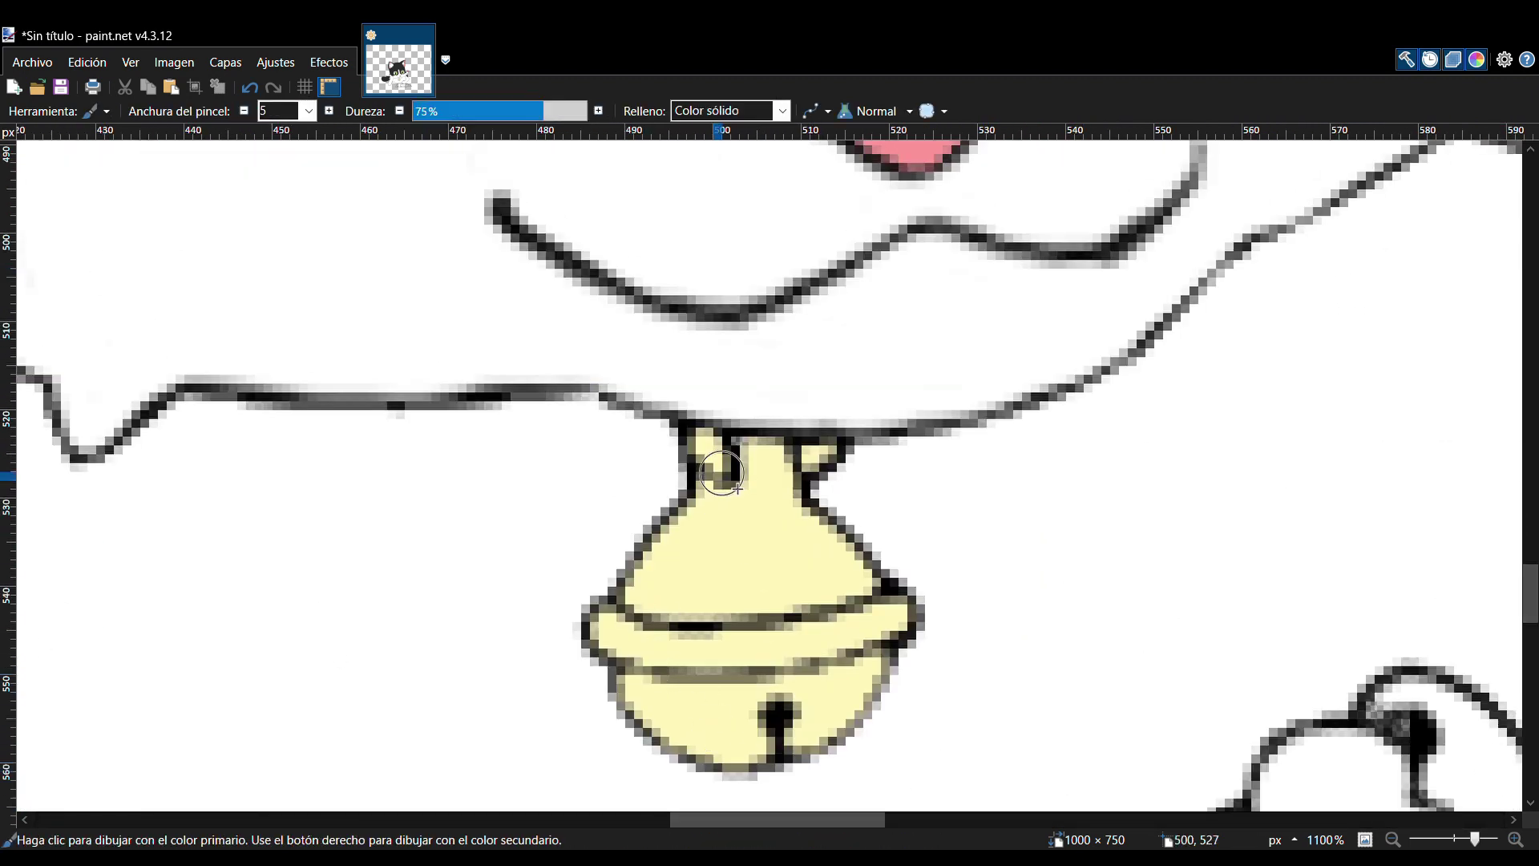
{"action": "mouse_move", "coordinate": [621, 677]}
{"action": "left_mouse_down"}
{"action": "mouse_move", "coordinate": [774, 684]}
{"action": "mouse_move", "coordinate": [646, 710]}
{"action": "mouse_move", "coordinate": [714, 696]}
{"action": "mouse_move", "coordinate": [681, 722]}
{"action": "mouse_move", "coordinate": [856, 680]}
{"action": "left_mouse_up"}
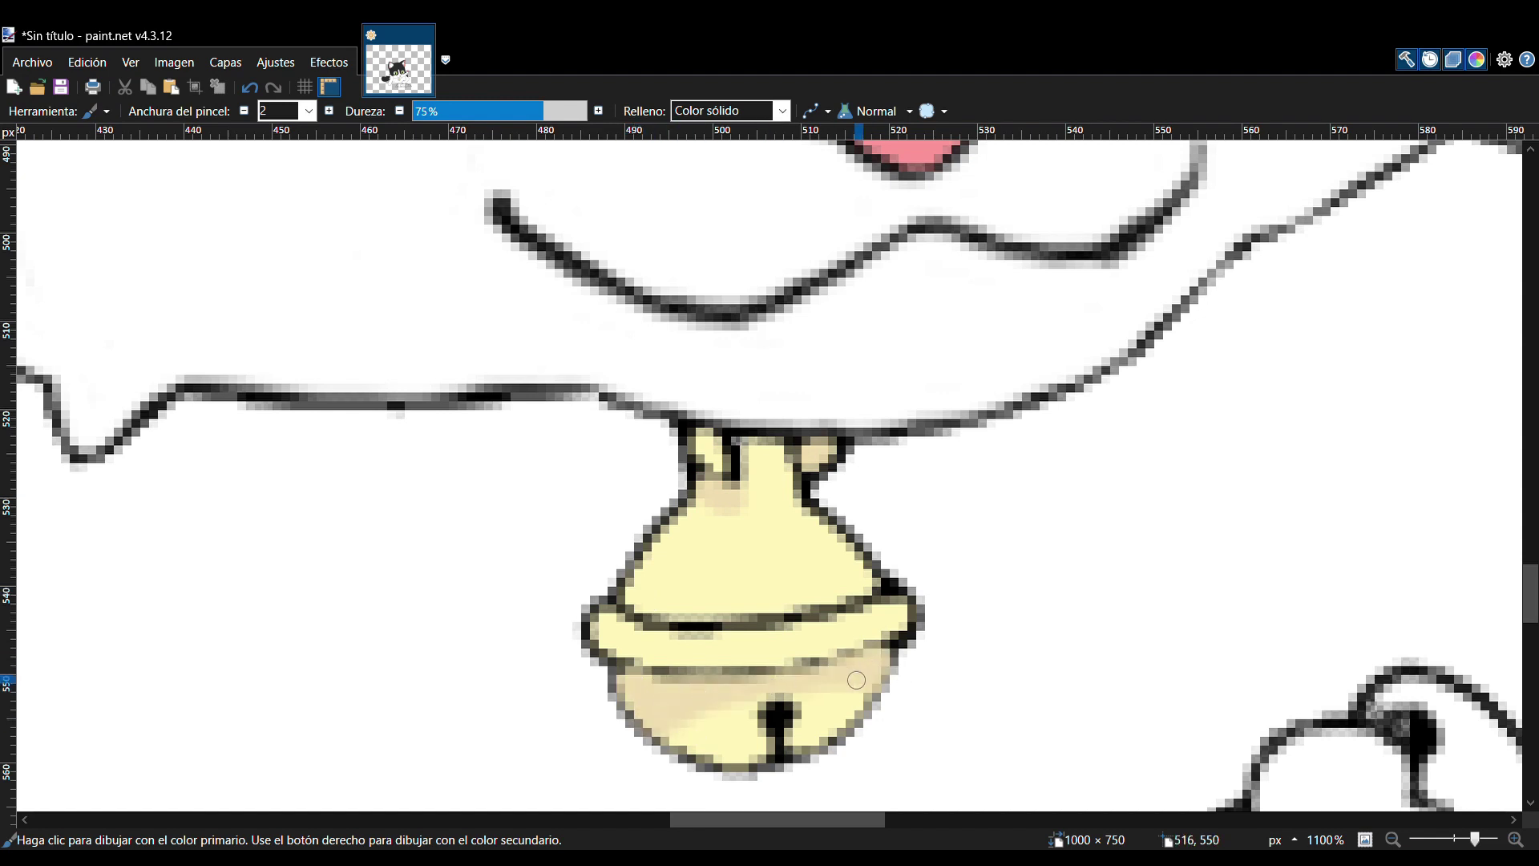
{"action": "mouse_move", "coordinate": [625, 613]}
{"action": "left_mouse_down"}
{"action": "mouse_move", "coordinate": [650, 557]}
{"action": "mouse_move", "coordinate": [817, 616]}
{"action": "mouse_move", "coordinate": [608, 620]}
{"action": "mouse_move", "coordinate": [705, 665]}
{"action": "left_mouse_up"}
{"action": "left_click_drag", "start_coordinate": [890, 597], "coordinate": [860, 637]}
- Soften the bell's inner lines and refine its edge shading using yellow and beige sampled from the bell
{"action": "key", "text": "k"}
{"action": "left_click", "coordinate": [768, 564]}
{"action": "key", "text": "b"}
{"action": "mouse_move", "coordinate": [722, 611]}
{"action": "left_mouse_down"}
{"action": "mouse_move", "coordinate": [679, 592]}
{"action": "mouse_move", "coordinate": [742, 617]}
{"action": "mouse_move", "coordinate": [850, 555]}
{"action": "mouse_move", "coordinate": [786, 450]}
{"action": "left_mouse_up"}
{"action": "mouse_move", "coordinate": [786, 451]}
{"action": "left_mouse_down"}
{"action": "mouse_move", "coordinate": [749, 510]}
{"action": "mouse_move", "coordinate": [903, 693]}
{"action": "mouse_move", "coordinate": [711, 494]}
{"action": "left_mouse_up"}
{"action": "key", "text": "k"}
{"action": "left_click", "coordinate": [866, 660]}
{"action": "key", "text": "b"}
{"action": "scroll", "coordinate": [968, 609], "scroll_direction": "down", "scroll_amount": 10}
{"action": "scroll", "coordinate": [962, 593], "scroll_direction": "up", "scroll_amount": 10}
- Paint pale cream highlights on the bell's neck, body, rim and lower half with the 2 px brush
{"action": "key", "text": "k"}
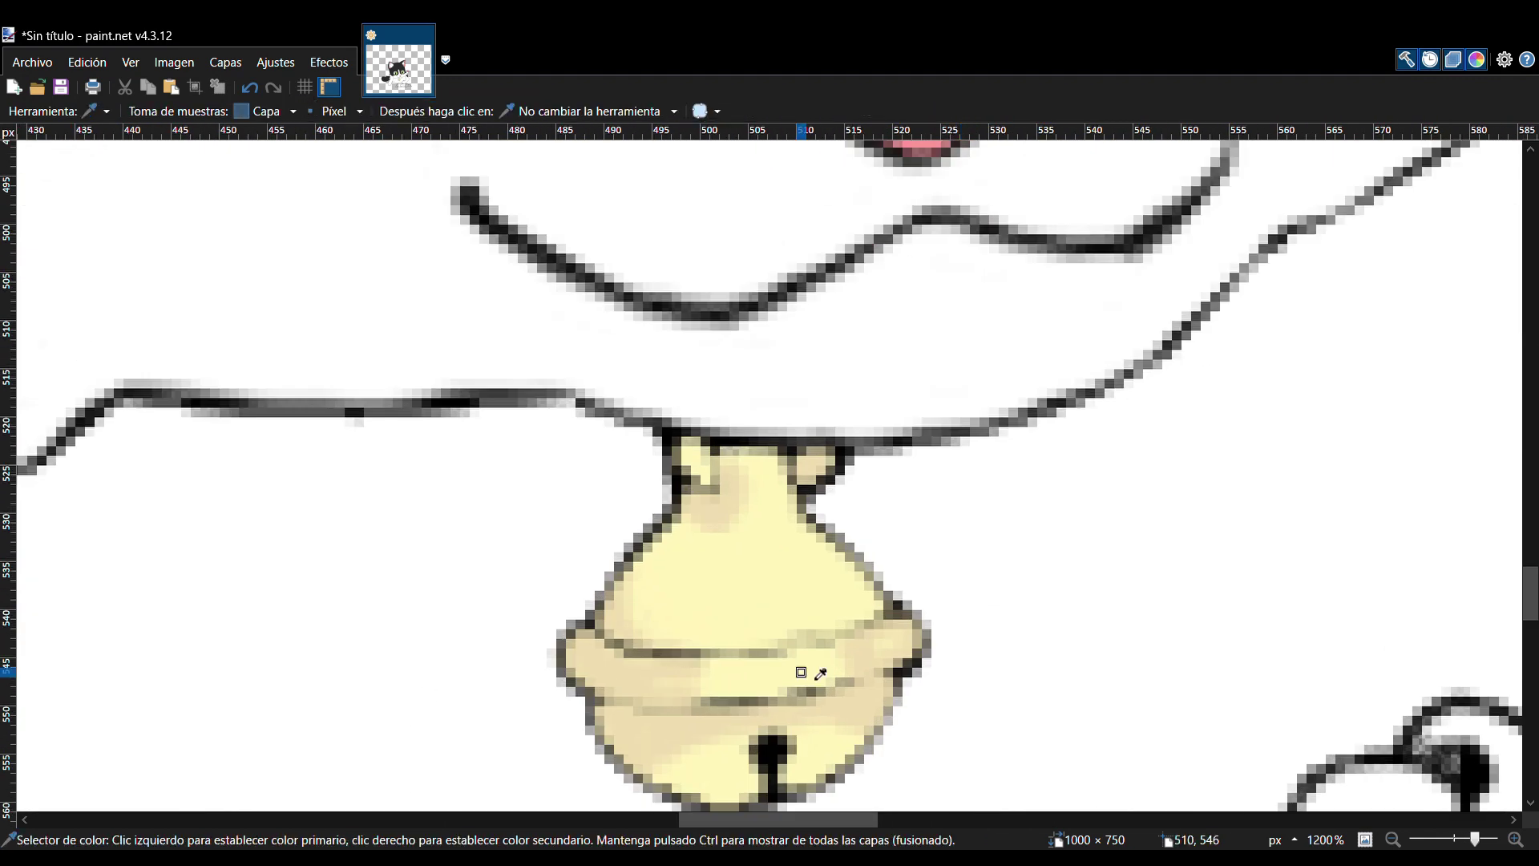
{"action": "key", "text": "b"}
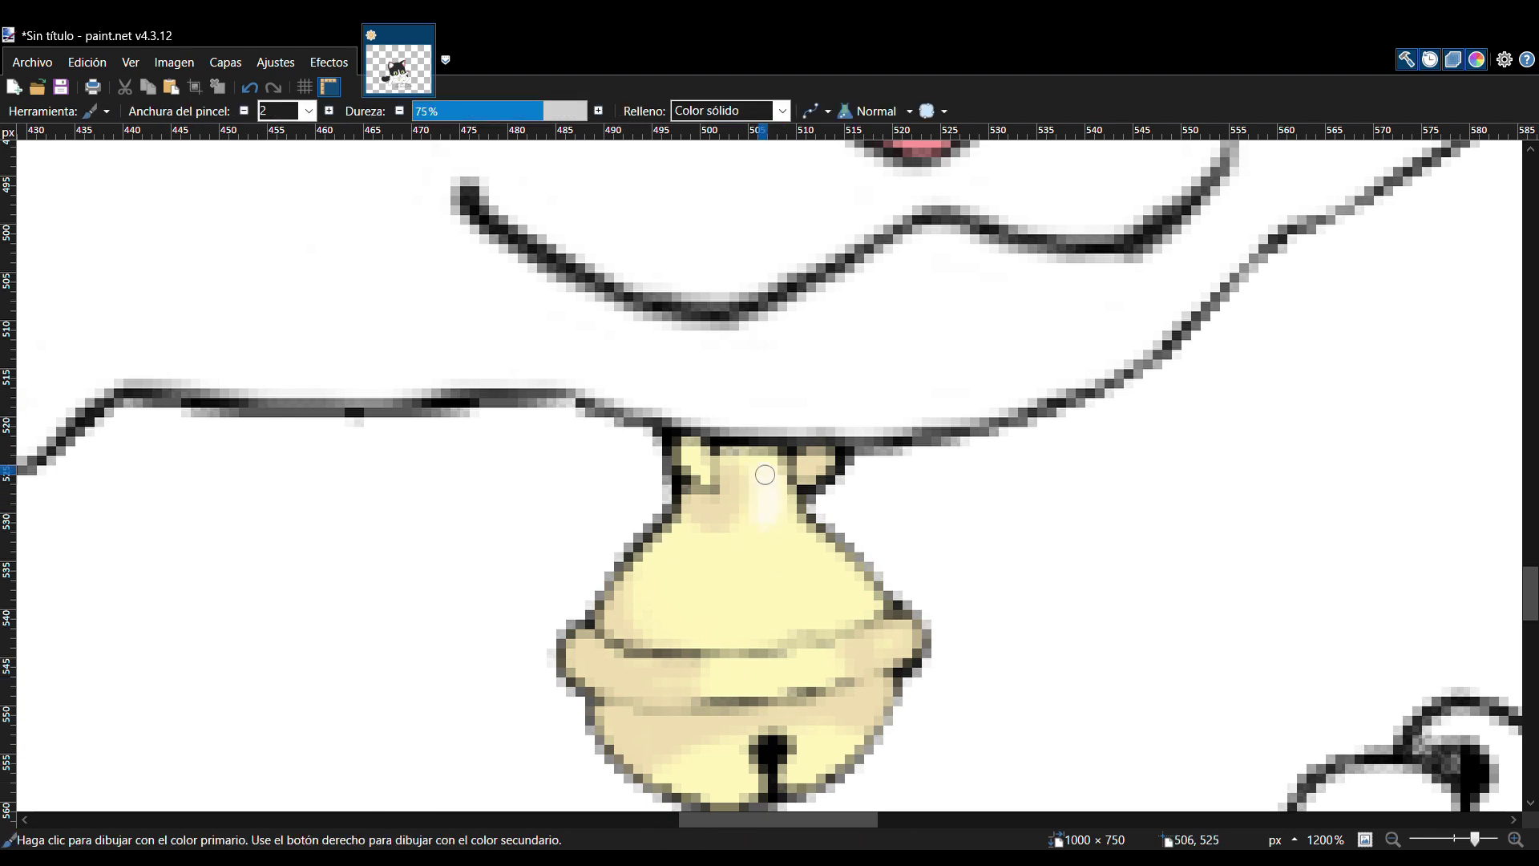
{"action": "left_click_drag", "start_coordinate": [809, 663], "coordinate": [735, 666]}
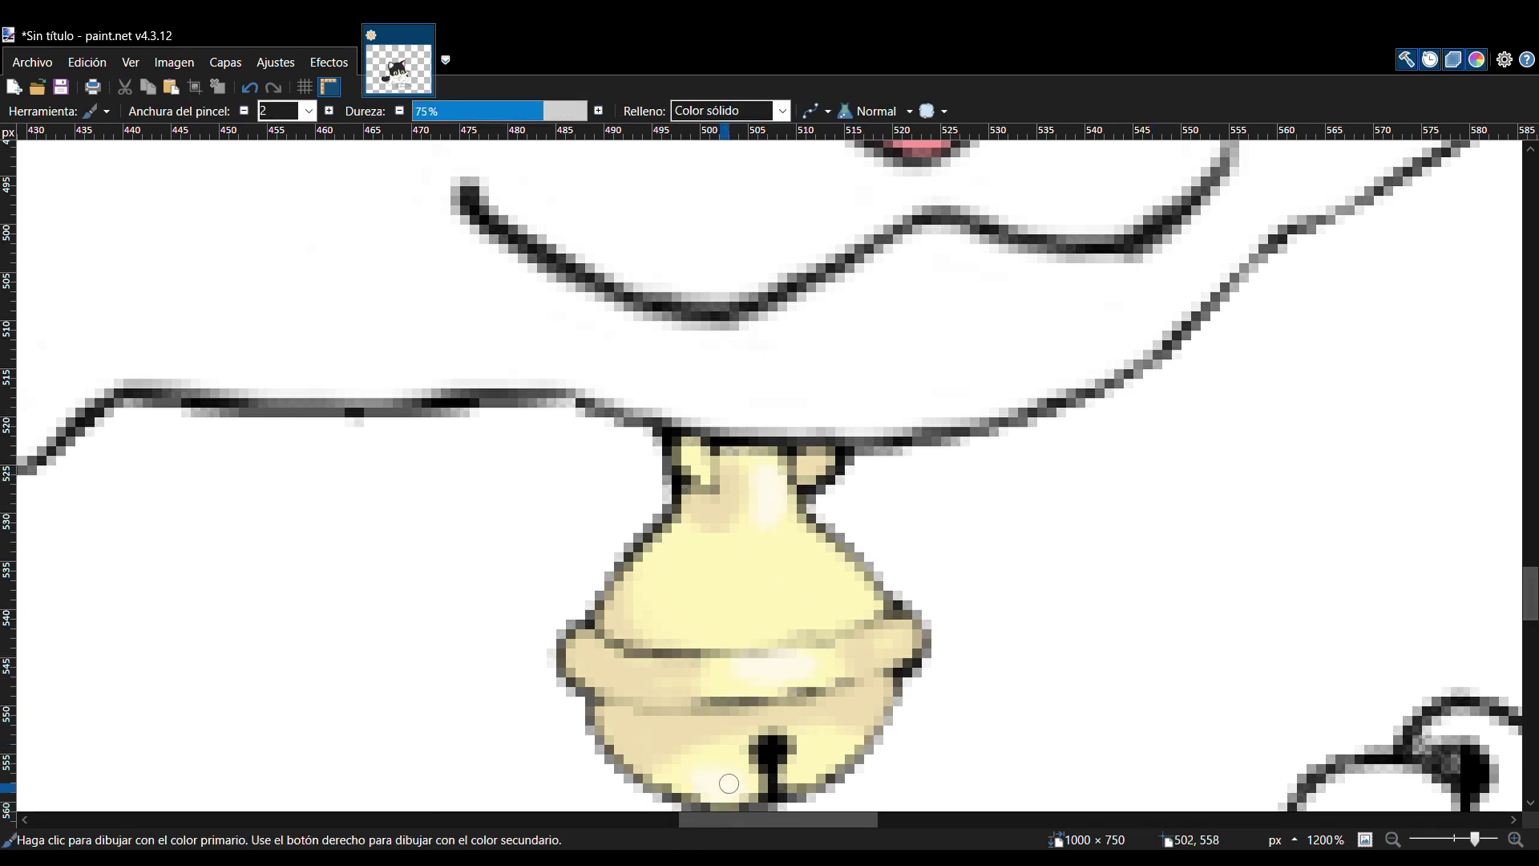
{"action": "scroll", "coordinate": [1217, 617], "scroll_direction": "down", "scroll_amount": 8}
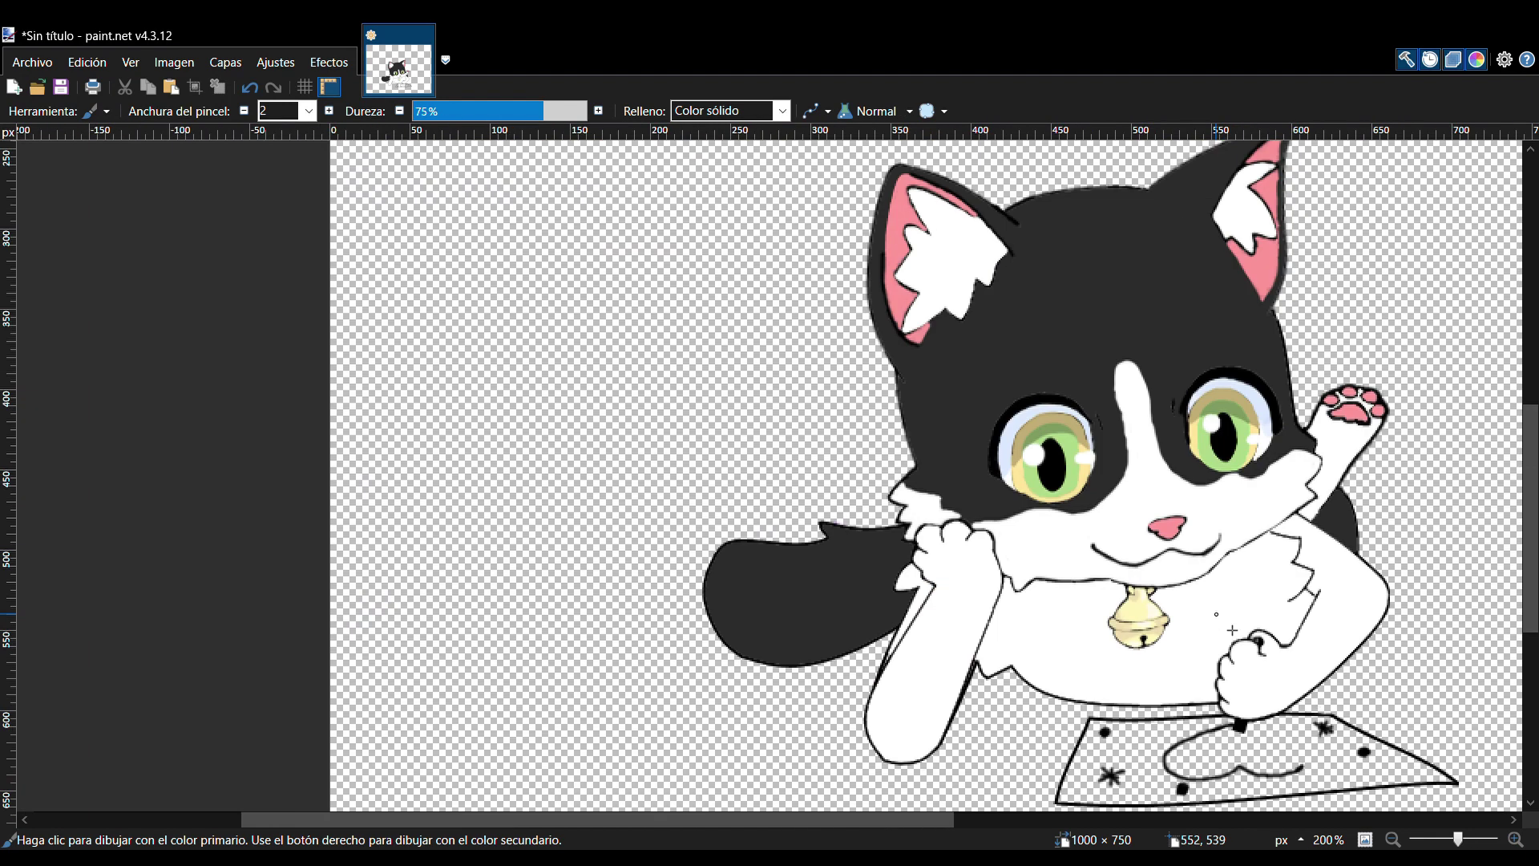
- Retouch the neck and loop at the top of the bell with sampled colors
{"action": "scroll", "coordinate": [1216, 617], "scroll_direction": "up", "scroll_amount": 7}
{"action": "key", "text": "k"}
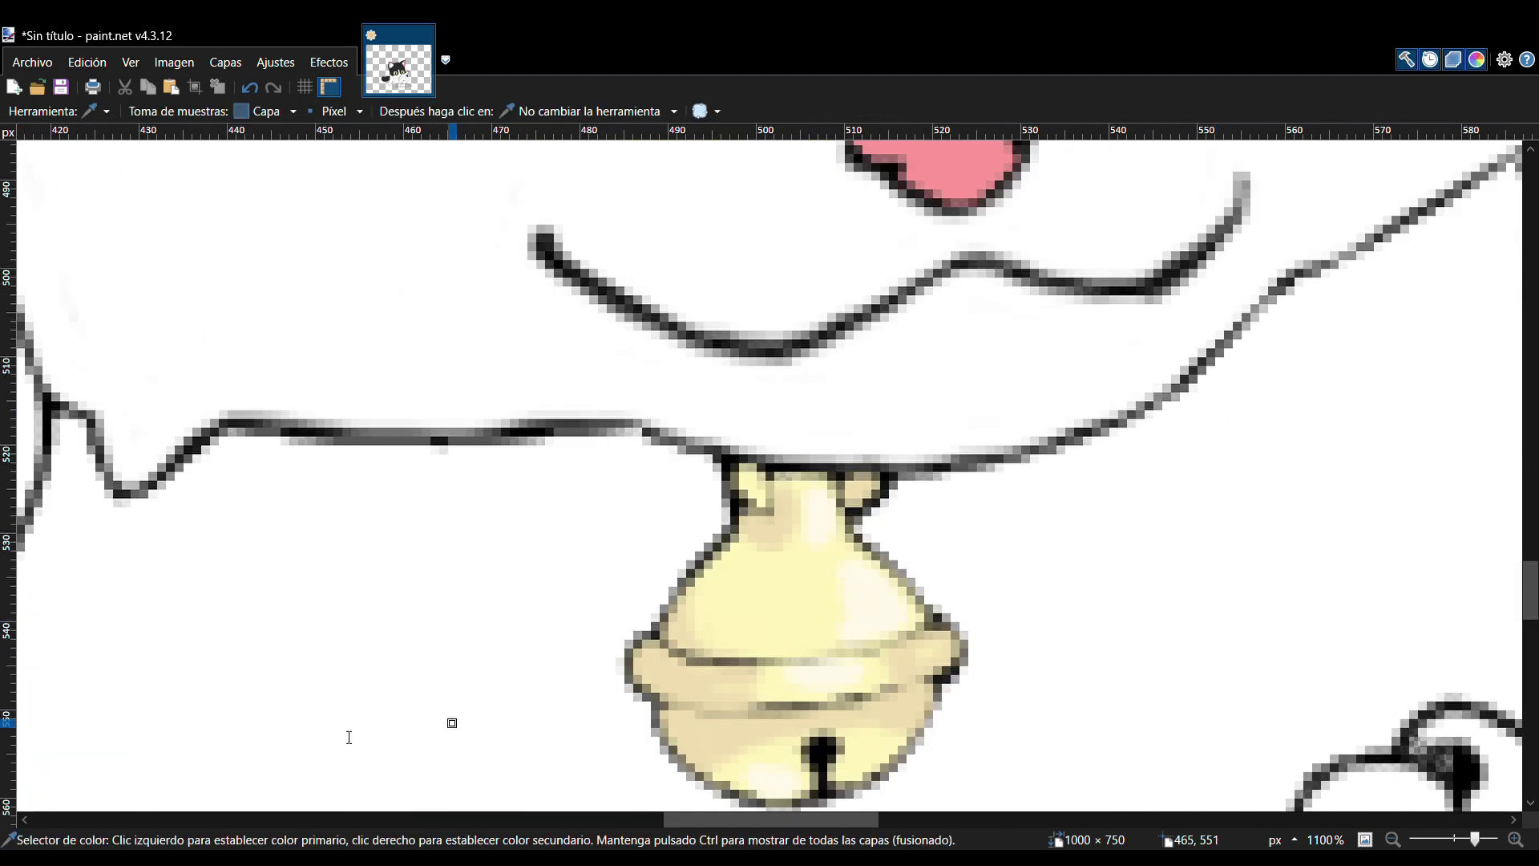
{"action": "key", "text": "b"}
{"action": "mouse_move", "coordinate": [771, 521]}
{"action": "left_mouse_down"}
{"action": "mouse_move", "coordinate": [745, 514]}
{"action": "mouse_move", "coordinate": [778, 514]}
{"action": "mouse_move", "coordinate": [746, 493]}
{"action": "left_mouse_up"}
{"action": "key", "text": "k"}
{"action": "key", "text": "b"}
{"action": "scroll", "coordinate": [1095, 589], "scroll_direction": "down", "scroll_amount": 9}
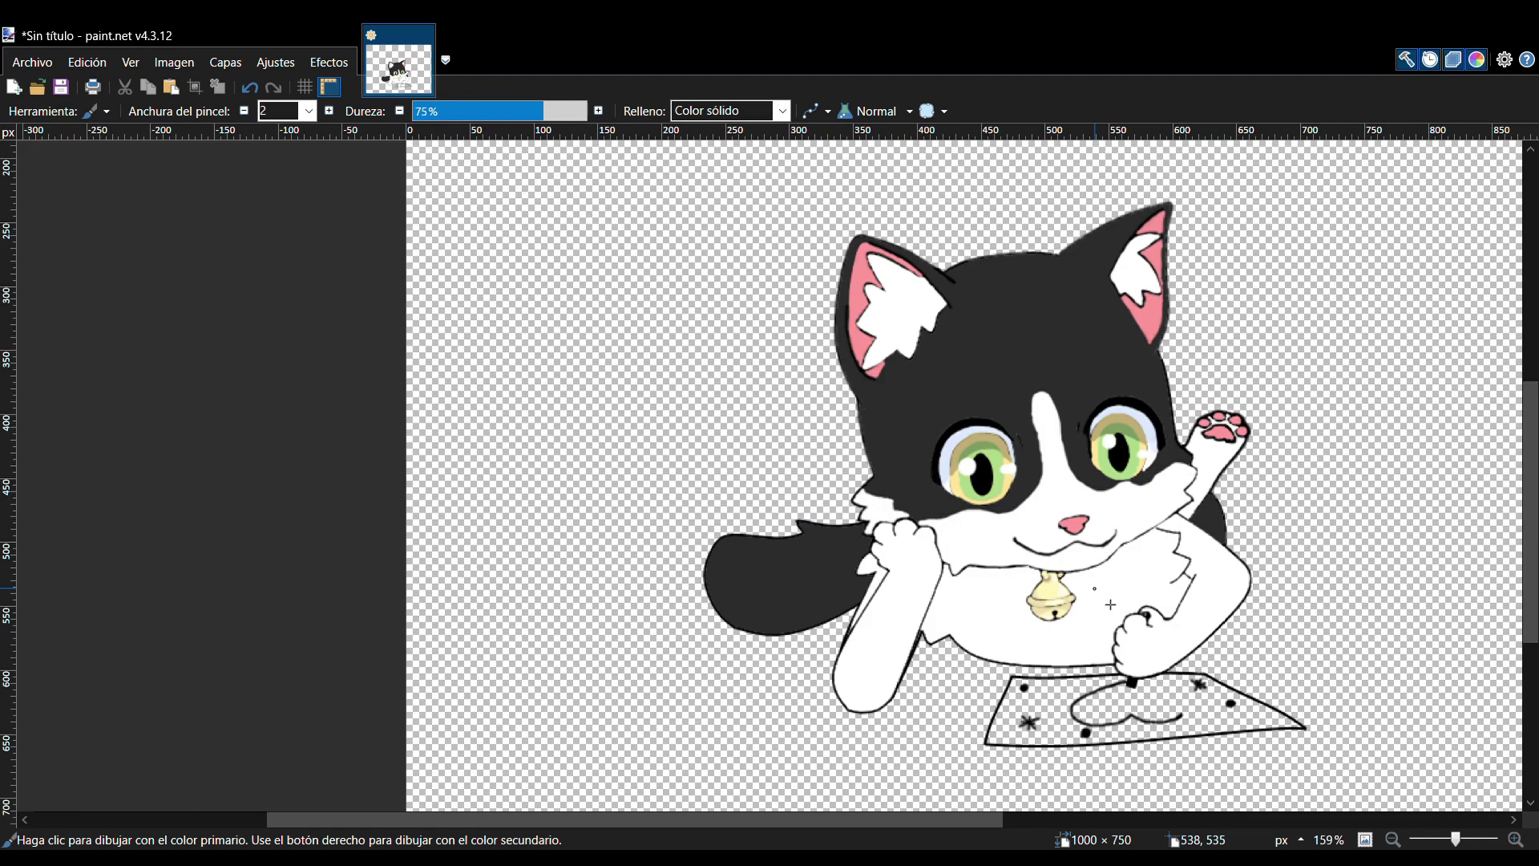
- Thicken the left eye's black upper and outer outline with the 5 px brush and refine it at 2 px
{"action": "scroll", "coordinate": [1167, 492], "scroll_direction": "up", "scroll_amount": 5}
{"action": "left_click_drag", "start_coordinate": [276, 111], "coordinate": [200, 118]}
{"action": "type", "text": "5"}
{"action": "left_click", "coordinate": [1516, 840]}
{"action": "left_click", "coordinate": [1516, 840]}
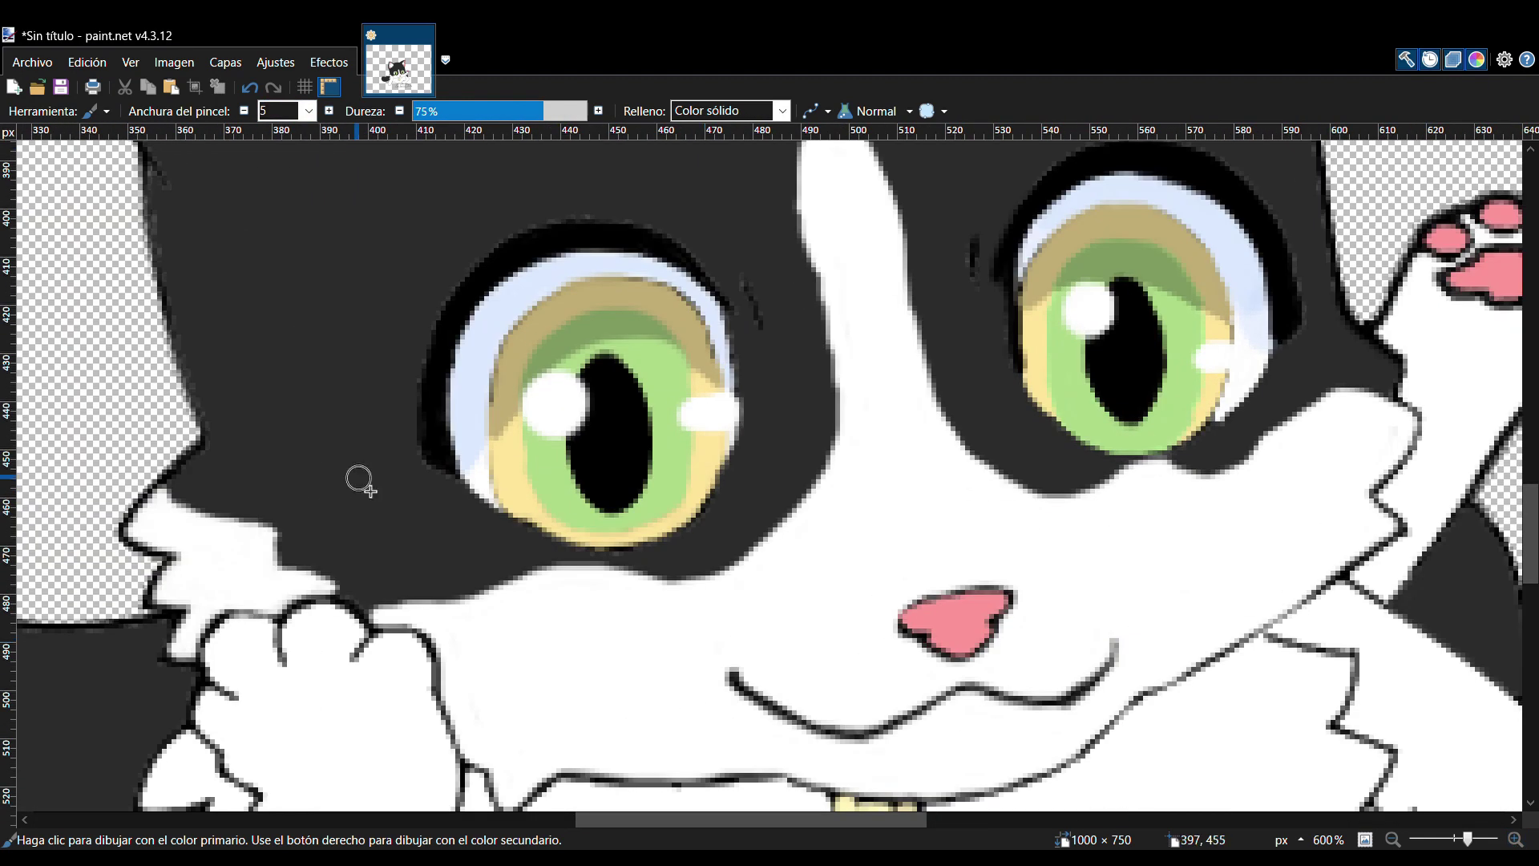
{"action": "mouse_move", "coordinate": [440, 408]}
{"action": "left_mouse_down"}
{"action": "mouse_move", "coordinate": [533, 251]}
{"action": "mouse_move", "coordinate": [661, 249]}
{"action": "mouse_move", "coordinate": [476, 297]}
{"action": "mouse_move", "coordinate": [443, 437]}
{"action": "left_mouse_up"}
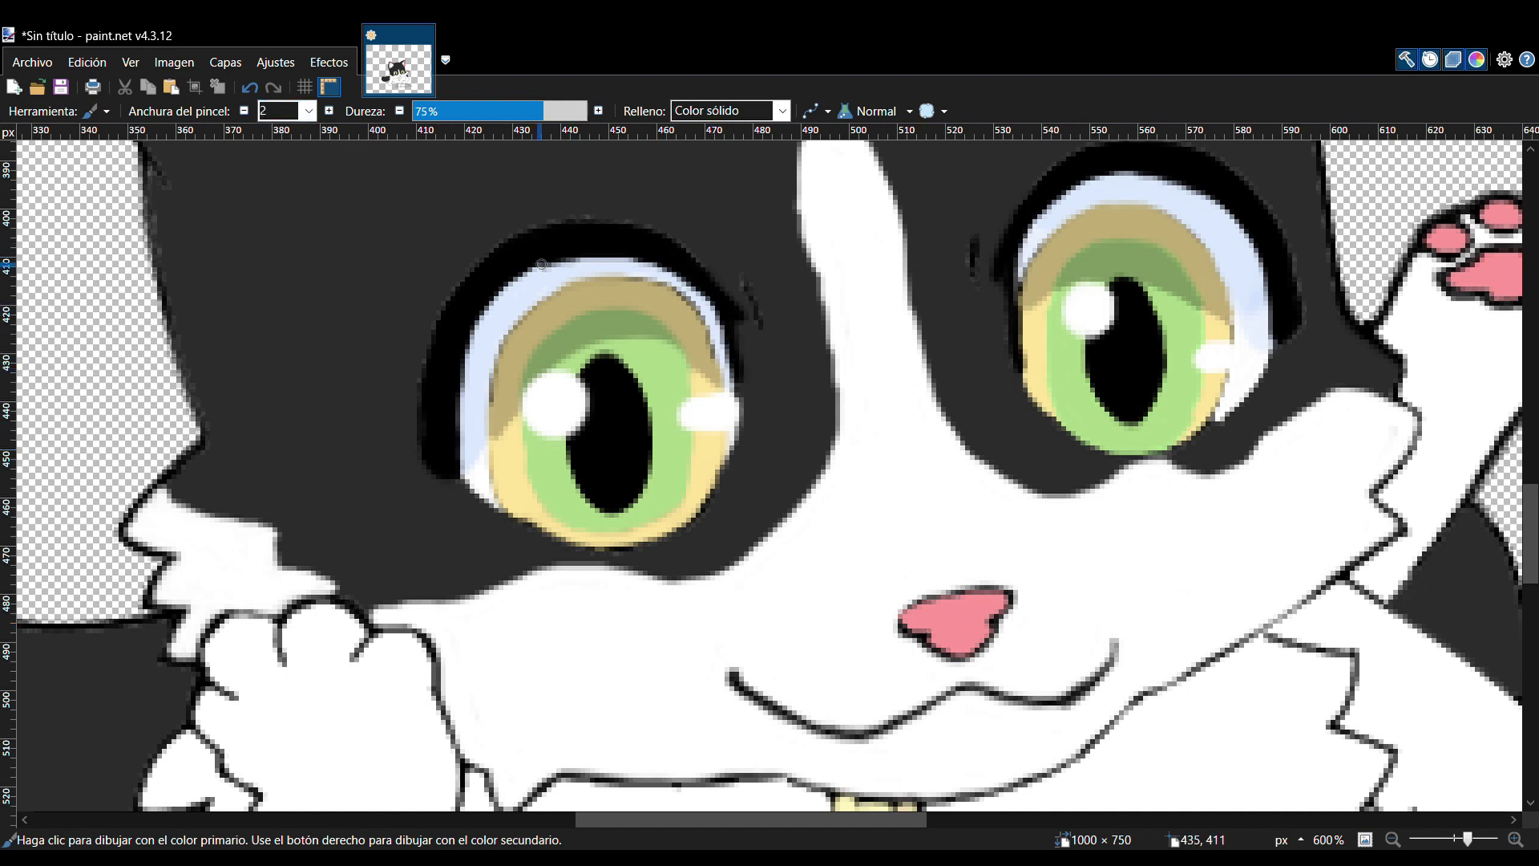
{"action": "left_click_drag", "start_coordinate": [542, 264], "coordinate": [441, 371]}
{"action": "scroll", "coordinate": [942, 517], "scroll_direction": "down", "scroll_amount": 5}
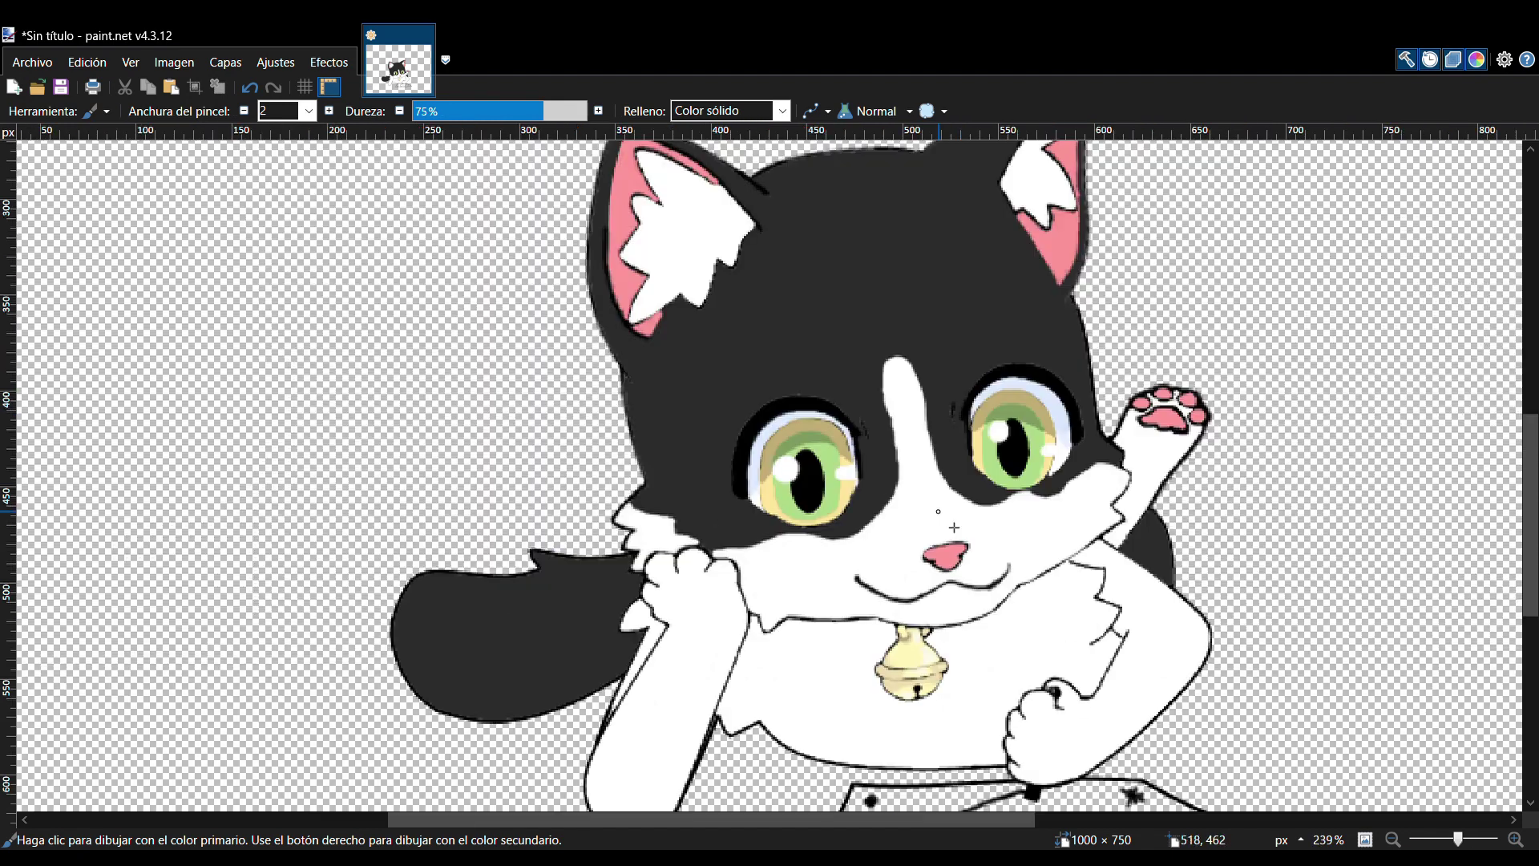
- Paint over the black outlines of the raised paw's pads with pink using the 2 px brush
{"action": "scroll", "coordinate": [1070, 482], "scroll_direction": "up", "scroll_amount": 4}
{"action": "scroll", "coordinate": [1250, 385], "scroll_direction": "up", "scroll_amount": 6}
{"action": "left_click", "coordinate": [50, 350]}
{"action": "left_click", "coordinate": [644, 509]}
{"action": "left_click_drag", "start_coordinate": [649, 520], "coordinate": [662, 517]}
{"action": "mouse_move", "coordinate": [816, 565]}
{"action": "left_mouse_down"}
{"action": "mouse_move", "coordinate": [793, 568]}
{"action": "mouse_move", "coordinate": [822, 568]}
{"action": "left_mouse_up"}
{"action": "mouse_move", "coordinate": [853, 670]}
{"action": "left_mouse_down"}
{"action": "mouse_move", "coordinate": [550, 629]}
{"action": "mouse_move", "coordinate": [515, 578]}
{"action": "mouse_move", "coordinate": [487, 597]}
{"action": "left_mouse_up"}
{"action": "mouse_move", "coordinate": [662, 577]}
{"action": "left_mouse_down"}
{"action": "mouse_move", "coordinate": [768, 713]}
{"action": "mouse_move", "coordinate": [491, 665]}
{"action": "left_mouse_up"}
{"action": "scroll", "coordinate": [1056, 381], "scroll_direction": "down", "scroll_amount": 10}
{"action": "scroll", "coordinate": [1056, 389], "scroll_direction": "up", "scroll_amount": 2}
{"action": "scroll", "coordinate": [1073, 405], "scroll_direction": "down", "scroll_amount": 2}
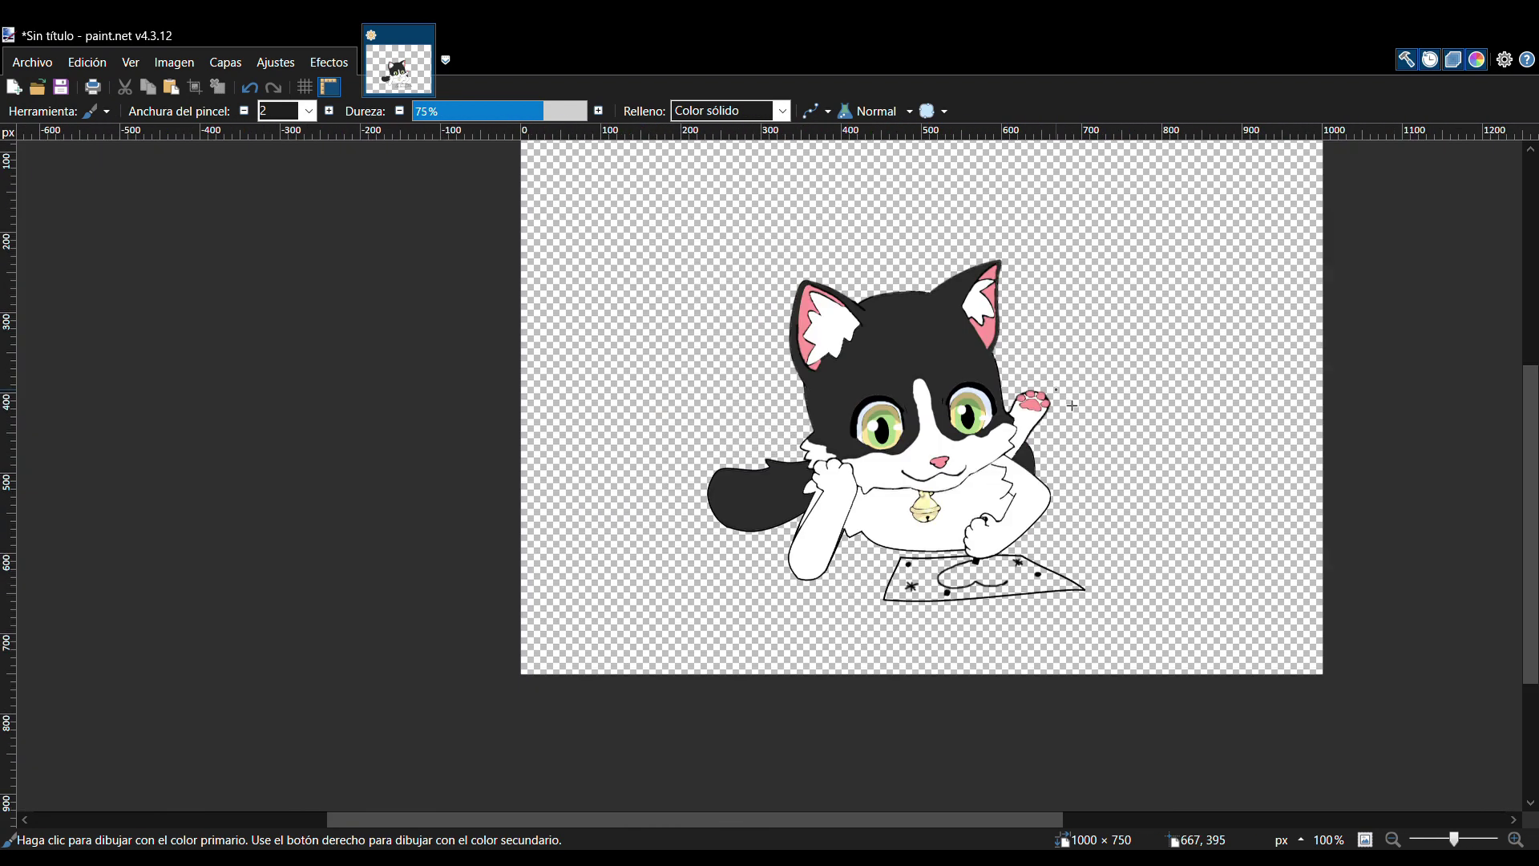
- Sample the light blue and draw a jagged shadow outline across the chest below the chin with the 2 px brush
{"action": "scroll", "coordinate": [1073, 404], "scroll_direction": "up", "scroll_amount": 6}
{"action": "key", "text": "k"}
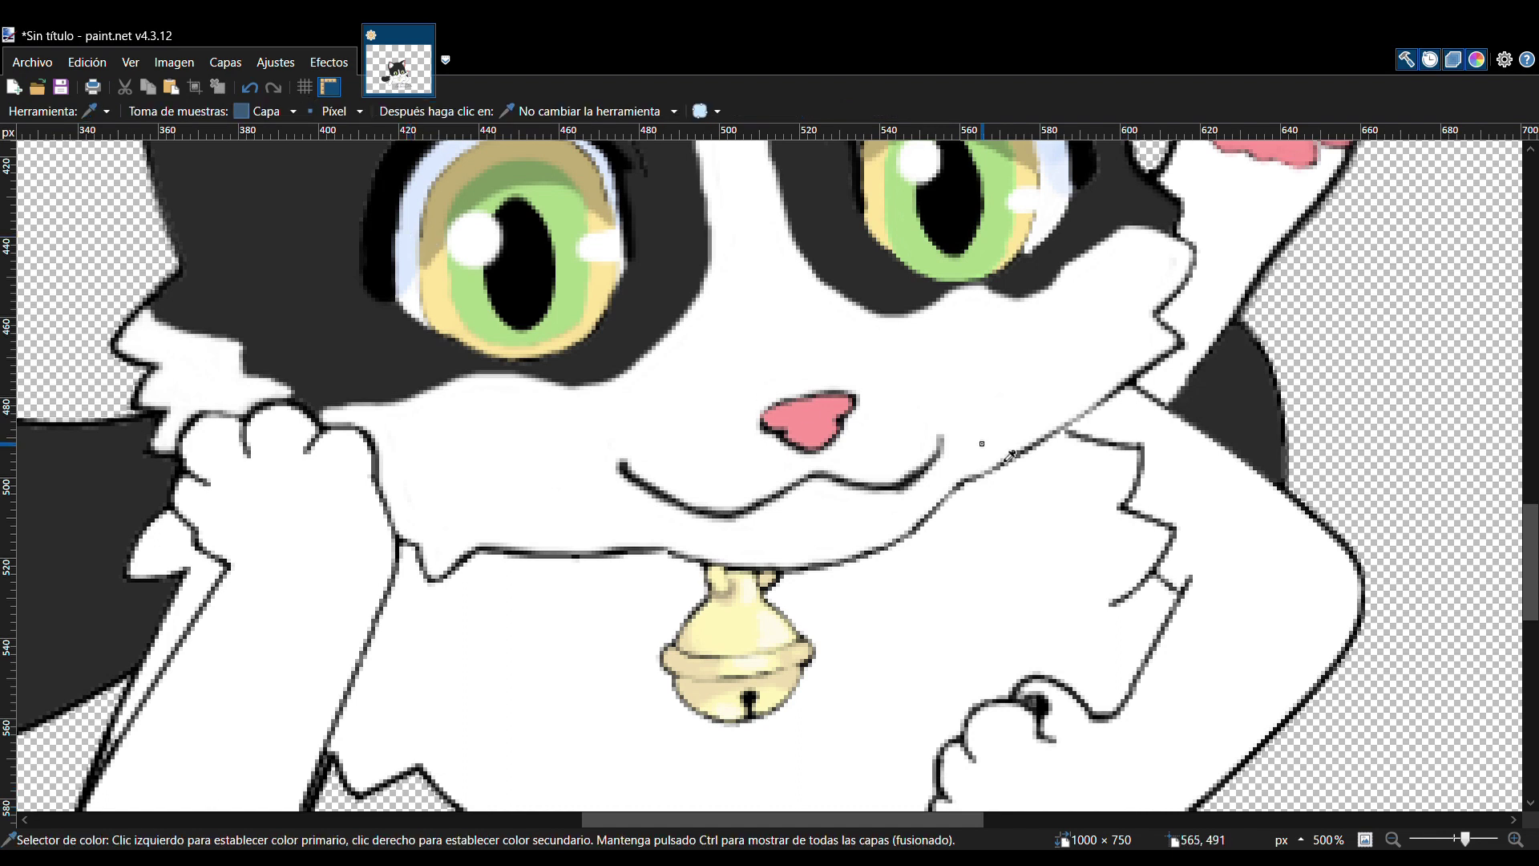
{"action": "key", "text": "b"}
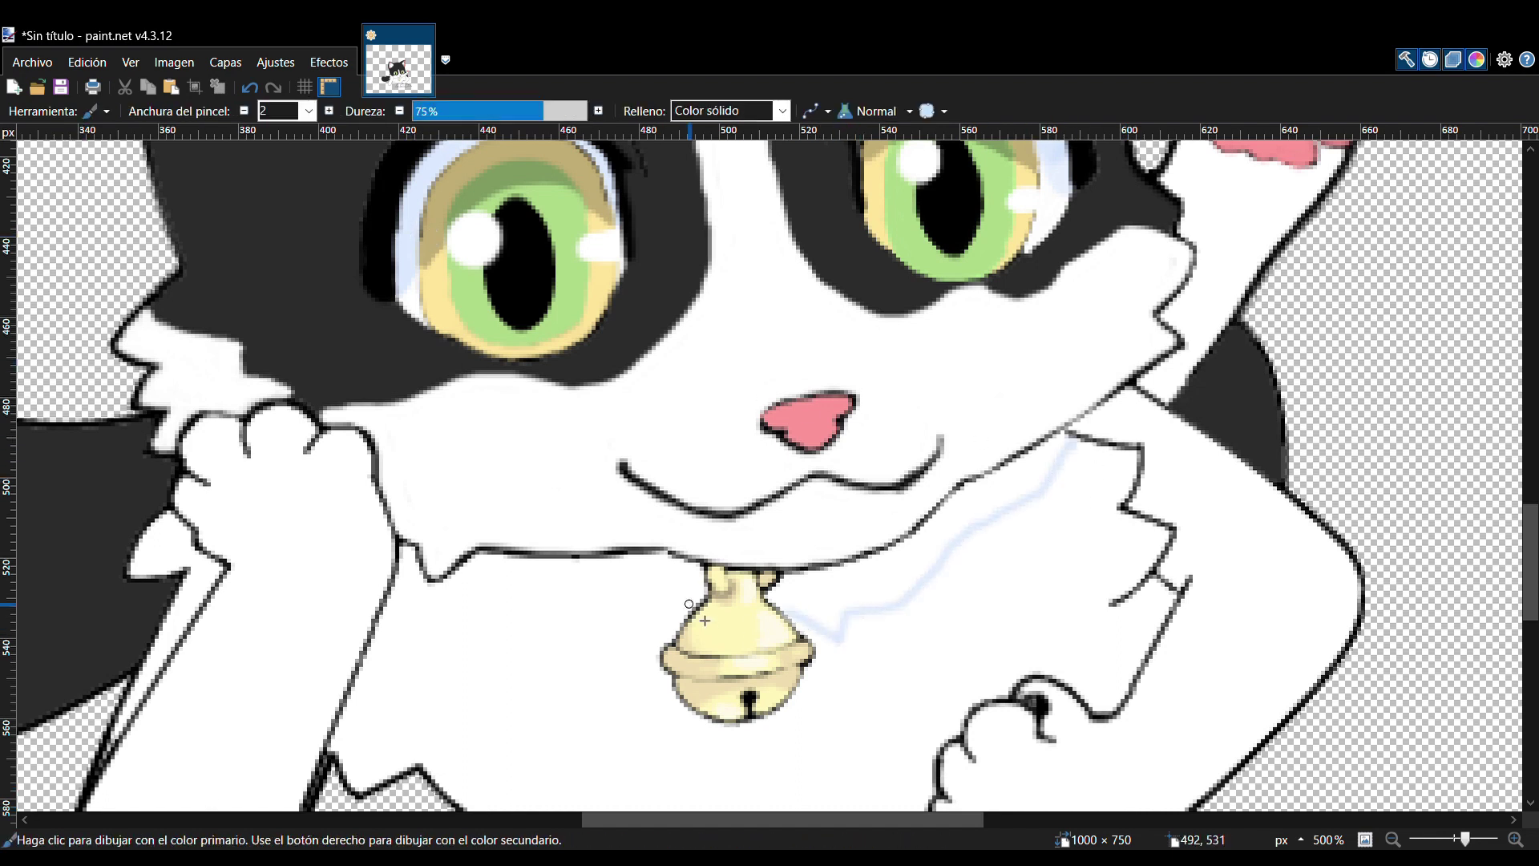
{"action": "scroll", "coordinate": [456, 593], "scroll_direction": "left", "scroll_amount": 5}
{"action": "left_click_drag", "start_coordinate": [716, 595], "coordinate": [698, 646]}
{"action": "left_click_drag", "start_coordinate": [821, 821], "coordinate": [891, 819]}
- Fill the fur tuft behind the left supporting paw light blue, and try to fill the chest shadow
{"action": "key", "text": "f"}
{"action": "left_click", "coordinate": [683, 553]}
{"action": "left_click", "coordinate": [1051, 574]}
{"action": "key", "text": "ctrl+z"}
{"action": "scroll", "coordinate": [943, 357], "scroll_direction": "up", "scroll_amount": 2}
{"action": "key", "text": "b"}
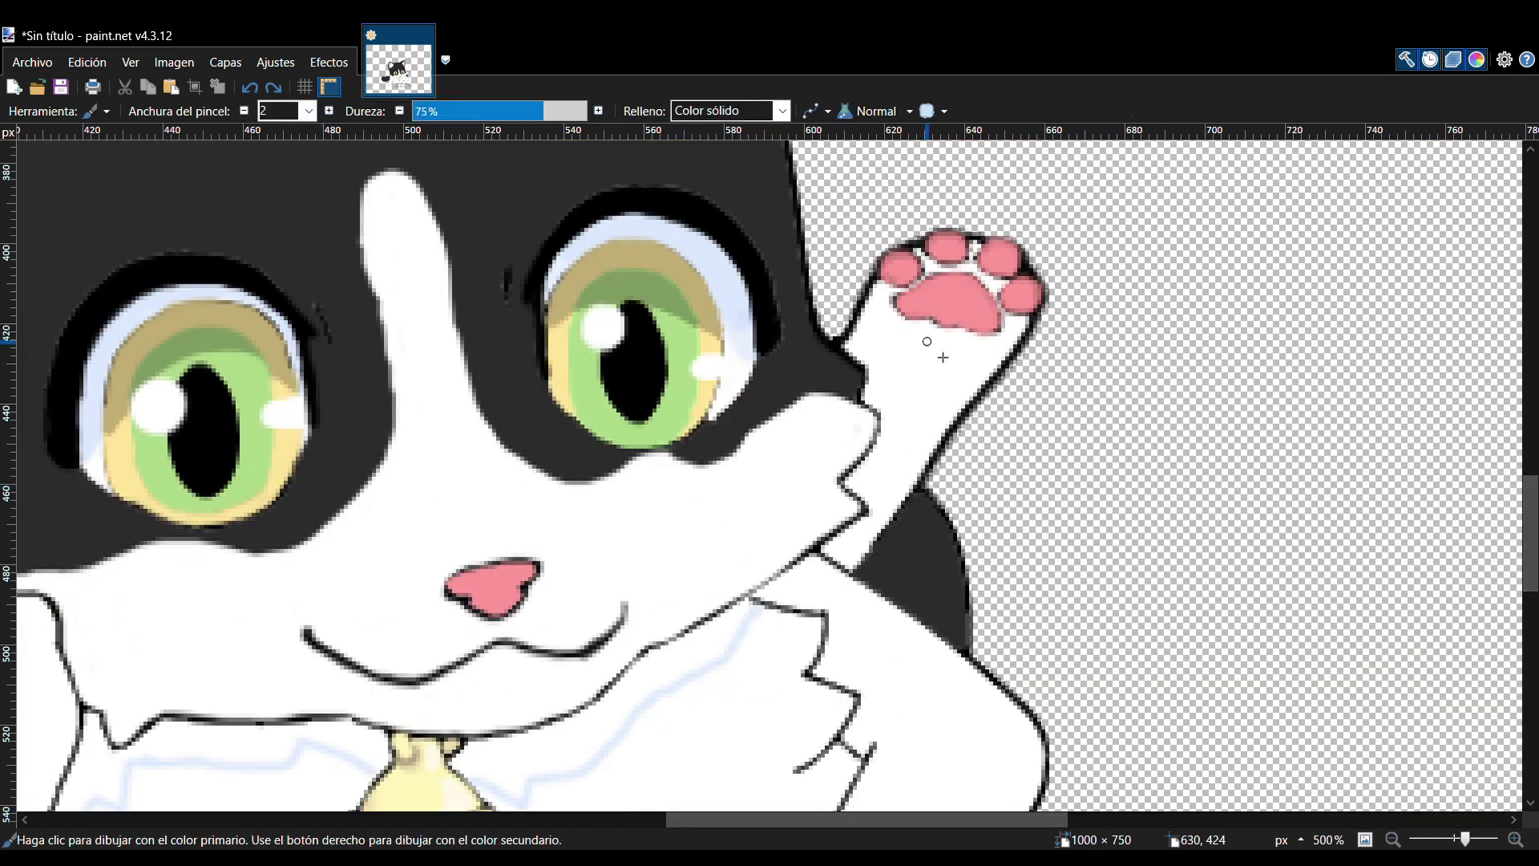
- Draw a light blue shadow boundary across the raised forearm below the paw pads and try to fill below it
{"action": "key", "text": "f"}
{"action": "left_click_drag", "start_coordinate": [1465, 839], "coordinate": [1476, 839]}
{"action": "scroll", "coordinate": [994, 370], "scroll_direction": "up", "scroll_amount": 2}
{"action": "key", "text": "b"}
{"action": "mouse_move", "coordinate": [995, 372]}
{"action": "left_mouse_down"}
{"action": "mouse_move", "coordinate": [1277, 400]}
{"action": "mouse_move", "coordinate": [1252, 461]}
{"action": "left_mouse_up"}
{"action": "key", "text": "f"}
{"action": "left_click", "coordinate": [1152, 498]}
{"action": "key", "text": "ctrl+z"}
- Widen the brush and paint the raised forearm's shadow light blue
{"action": "key", "text": "b"}
{"action": "triple_click", "coordinate": [328, 111]}
{"action": "mouse_move", "coordinate": [1077, 425]}
{"action": "left_mouse_down"}
{"action": "mouse_move", "coordinate": [1158, 485]}
{"action": "mouse_move", "coordinate": [1002, 671]}
{"action": "mouse_move", "coordinate": [1039, 449]}
{"action": "mouse_move", "coordinate": [956, 472]}
{"action": "mouse_move", "coordinate": [960, 522]}
{"action": "mouse_move", "coordinate": [1024, 388]}
{"action": "left_mouse_up"}
{"action": "scroll", "coordinate": [1039, 449], "scroll_direction": "down", "scroll_amount": 3}
{"action": "scroll", "coordinate": [1002, 481], "scroll_direction": "up", "scroll_amount": 1}
{"action": "left_click", "coordinate": [962, 501]}
- Narrow the brush and color the gaps between the raised paw's pads light blue
{"action": "double_click", "coordinate": [243, 111]}
{"action": "triple_click", "coordinate": [244, 111]}
{"action": "scroll", "coordinate": [968, 345], "scroll_direction": "up", "scroll_amount": 5}
{"action": "key", "text": "["}
{"action": "key", "text": "f"}
{"action": "left_click", "coordinate": [1261, 265]}
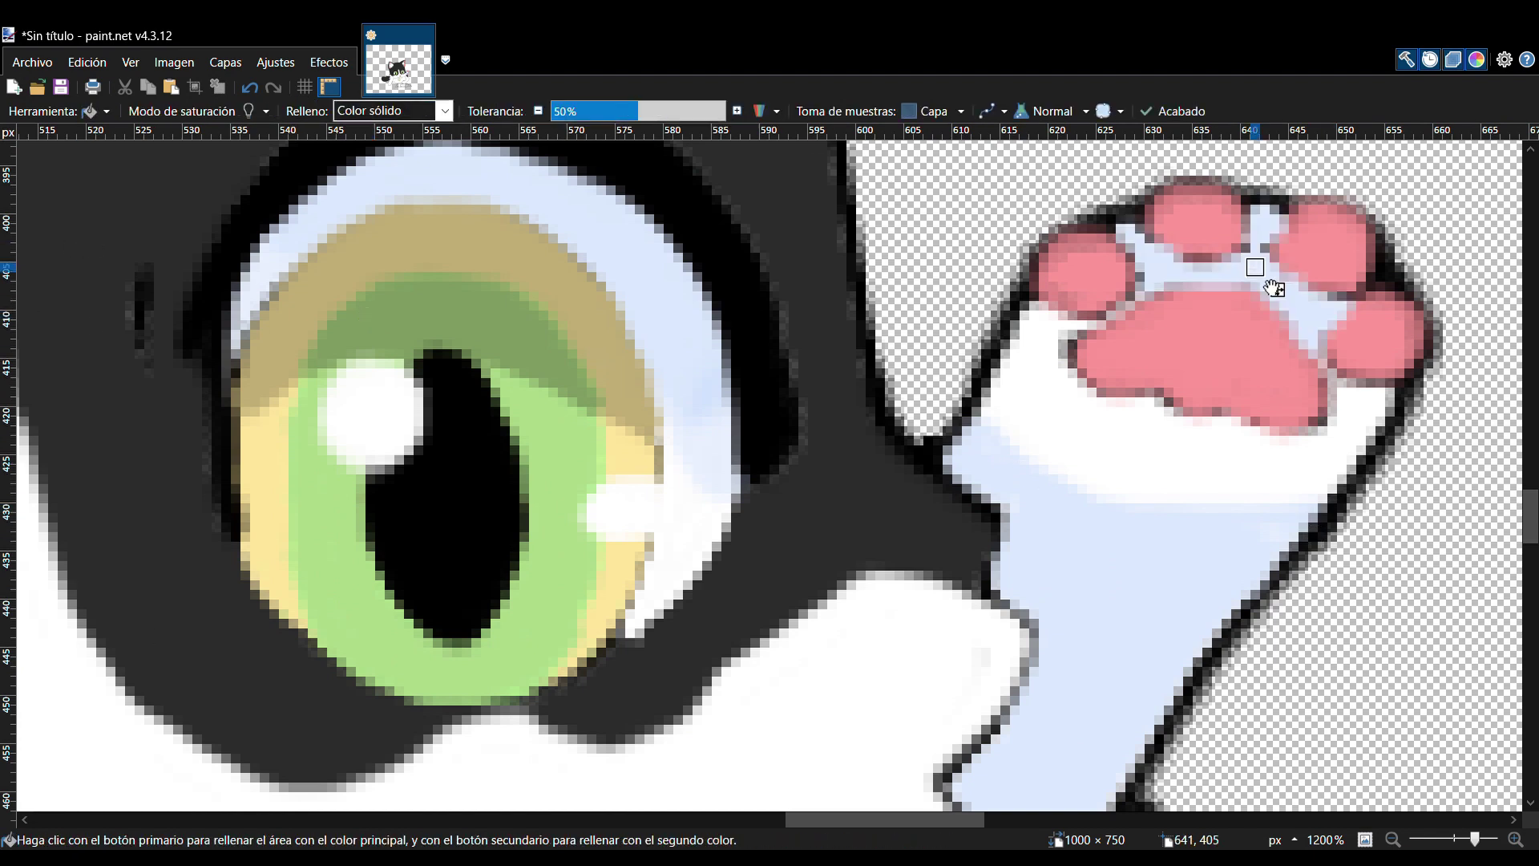
{"action": "key", "text": "ctrl+b"}
{"action": "left_click", "coordinate": [942, 593]}
{"action": "key", "text": "ctrl+z"}
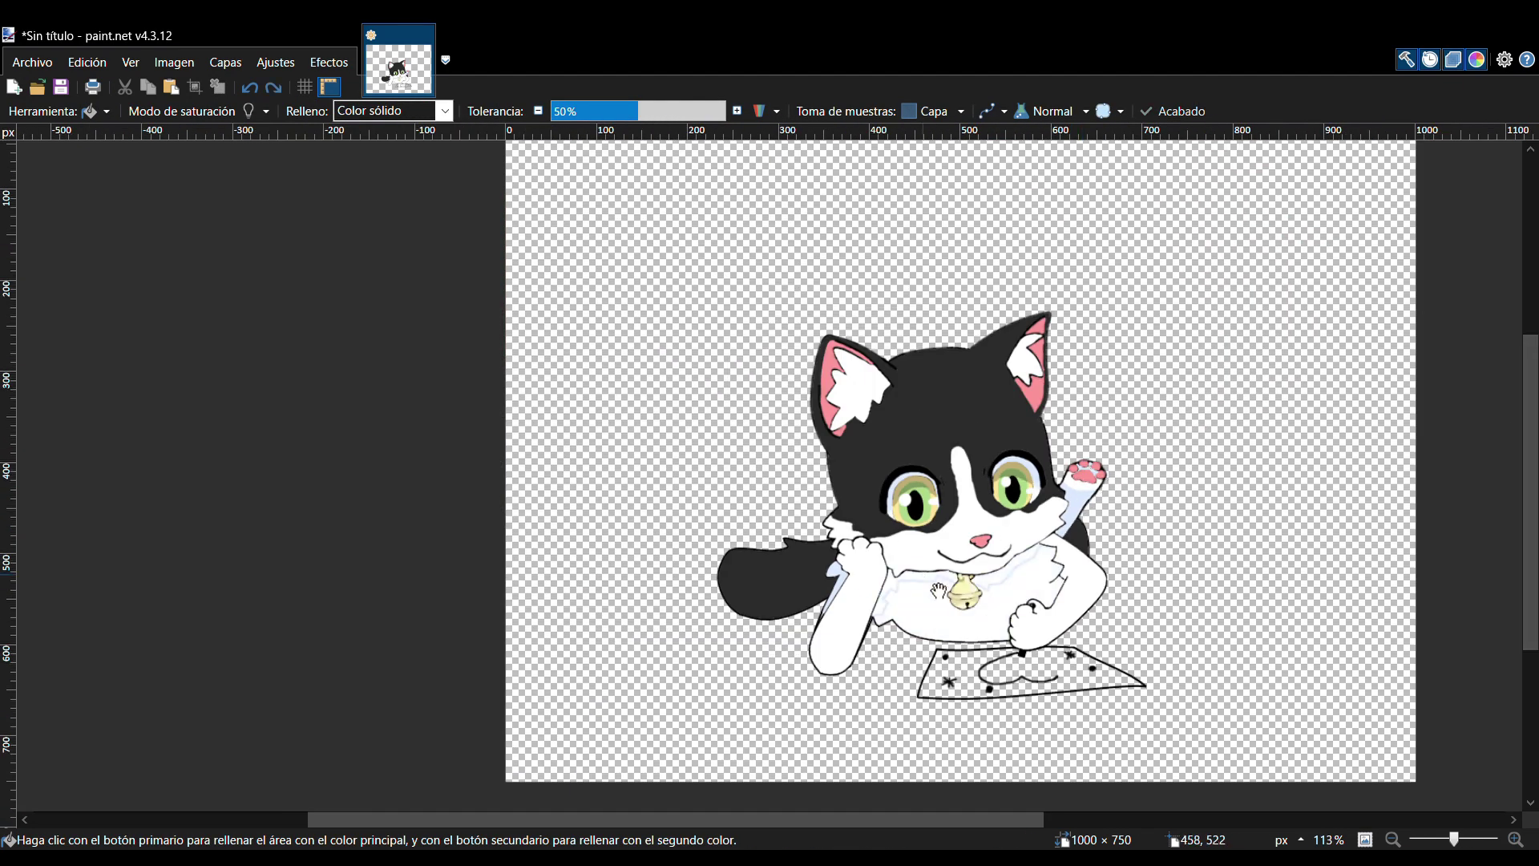
- Retouch the light blue chest shadow outline below the chin and try to fill the enclosed area
{"action": "scroll", "coordinate": [942, 593], "scroll_direction": "up", "scroll_amount": 8}
{"action": "key", "text": "b"}
{"action": "left_click_drag", "start_coordinate": [459, 306], "coordinate": [505, 300]}
{"action": "scroll", "coordinate": [722, 301], "scroll_direction": "up", "scroll_amount": 3}
{"action": "mouse_move", "coordinate": [914, 305]}
{"action": "left_mouse_down"}
{"action": "mouse_move", "coordinate": [561, 518]}
{"action": "mouse_move", "coordinate": [700, 484]}
{"action": "mouse_move", "coordinate": [744, 444]}
{"action": "mouse_move", "coordinate": [760, 491]}
{"action": "left_mouse_up"}
{"action": "key", "text": "f"}
{"action": "left_click", "coordinate": [672, 469]}
{"action": "key", "text": "ctrl+z"}
- Increase the brush width and paint the chest shadow below the chin and around the bell light blue
{"action": "key", "text": "b"}
{"action": "left_click", "coordinate": [309, 111]}
{"action": "key", "text": "bracketright"}
{"action": "key", "text": "bracketright"}
{"action": "key", "text": "bracketright"}
{"action": "key", "text": "bracketright"}
{"action": "scroll", "coordinate": [1188, 599], "scroll_direction": "left", "scroll_amount": 5}
{"action": "mouse_move", "coordinate": [884, 520]}
{"action": "left_mouse_down"}
{"action": "mouse_move", "coordinate": [745, 513]}
{"action": "mouse_move", "coordinate": [811, 552]}
{"action": "mouse_move", "coordinate": [871, 553]}
{"action": "left_mouse_up"}
{"action": "mouse_move", "coordinate": [587, 559]}
{"action": "left_mouse_down"}
{"action": "mouse_move", "coordinate": [600, 597]}
{"action": "mouse_move", "coordinate": [566, 556]}
{"action": "left_mouse_up"}
{"action": "mouse_move", "coordinate": [923, 513]}
{"action": "left_mouse_down"}
{"action": "mouse_move", "coordinate": [1004, 519]}
{"action": "mouse_move", "coordinate": [967, 508]}
{"action": "left_mouse_up"}
- Extend the light blue shadow down the chest beside the left supporting arm with the 2 px brush
{"action": "left_click", "coordinate": [309, 112]}
{"action": "left_click_drag", "start_coordinate": [559, 528], "coordinate": [638, 530]}
{"action": "scroll", "coordinate": [555, 537], "scroll_direction": "down", "scroll_amount": 3}
{"action": "mouse_move", "coordinate": [489, 416]}
{"action": "left_mouse_down"}
{"action": "mouse_move", "coordinate": [495, 471]}
{"action": "mouse_move", "coordinate": [524, 434]}
{"action": "left_mouse_up"}
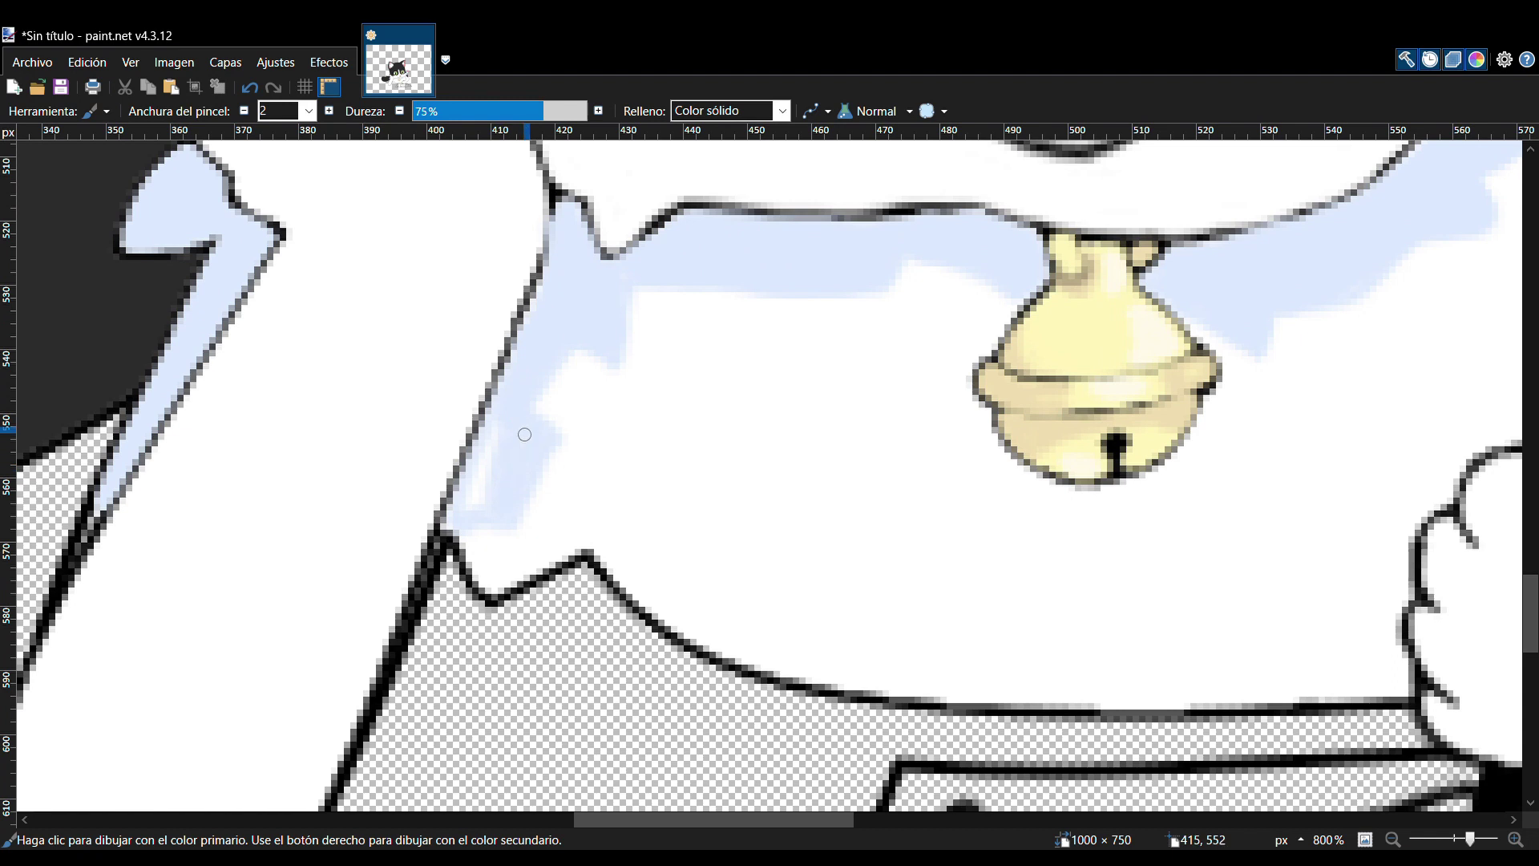
{"action": "scroll", "coordinate": [1168, 405], "scroll_direction": "down", "scroll_amount": 5}
- Paint light blue shadows along the jagged chest fur edge and the shoulder with the 2 px brush
{"action": "scroll", "coordinate": [935, 336], "scroll_direction": "up", "scroll_amount": 6}
{"action": "mouse_move", "coordinate": [677, 733]}
{"action": "left_mouse_down"}
{"action": "mouse_move", "coordinate": [736, 673]}
{"action": "mouse_move", "coordinate": [665, 721]}
{"action": "mouse_move", "coordinate": [636, 721]}
{"action": "left_mouse_up"}
{"action": "mouse_move", "coordinate": [633, 618]}
{"action": "left_mouse_down"}
{"action": "mouse_move", "coordinate": [591, 522]}
{"action": "mouse_move", "coordinate": [619, 567]}
{"action": "left_mouse_up"}
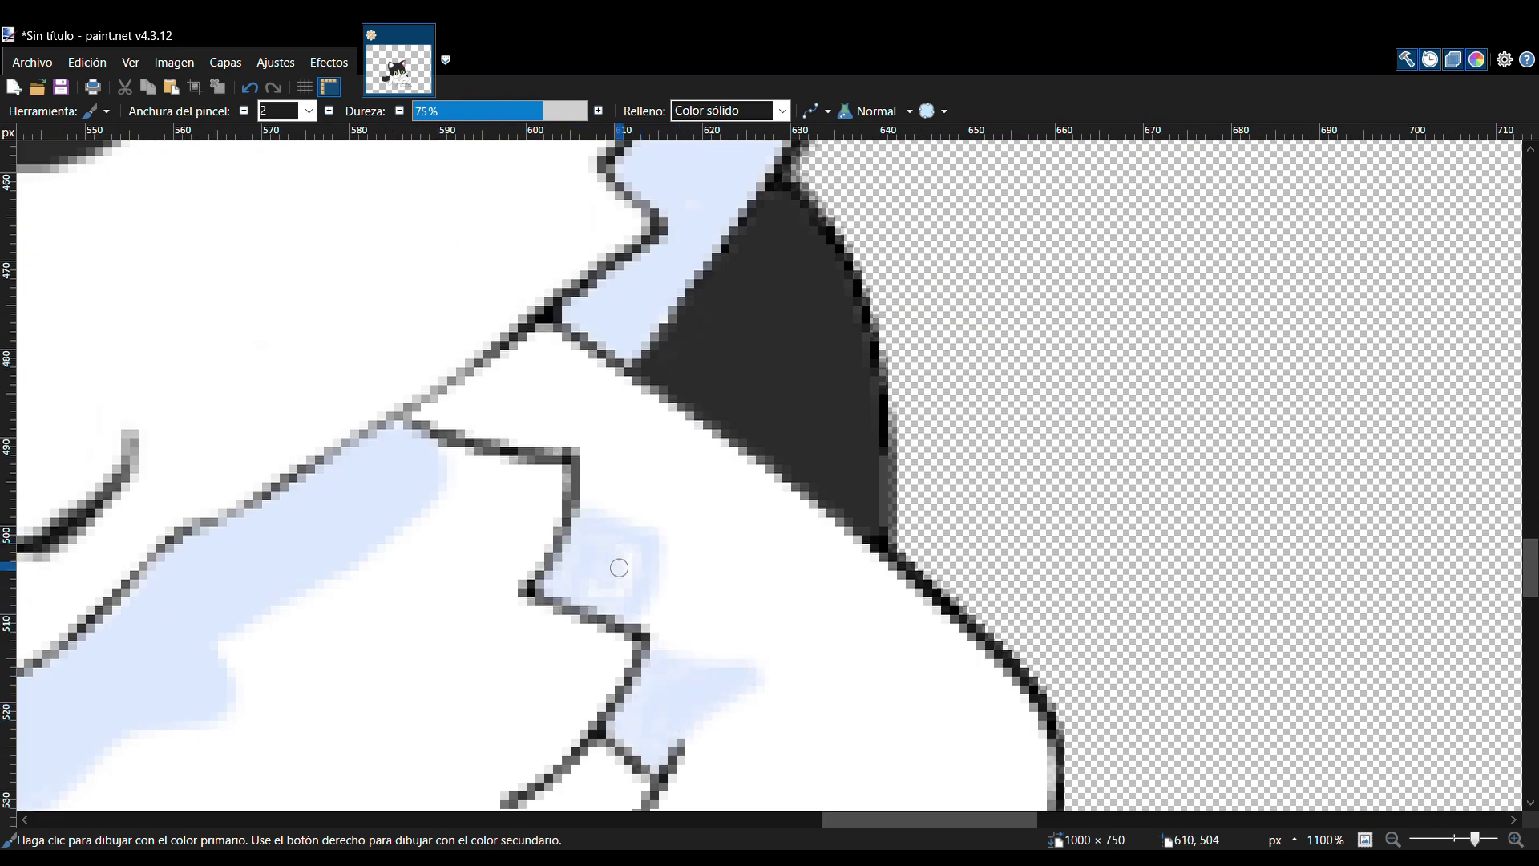
{"action": "mouse_move", "coordinate": [587, 485]}
{"action": "left_mouse_down"}
{"action": "mouse_move", "coordinate": [618, 393]}
{"action": "mouse_move", "coordinate": [481, 373]}
{"action": "mouse_move", "coordinate": [603, 409]}
{"action": "left_mouse_up"}
- Reshape the raised forearm's light blue shadow so that its outer side is white
{"action": "scroll", "coordinate": [602, 409], "scroll_direction": "down", "scroll_amount": 5}
{"action": "scroll", "coordinate": [802, 481], "scroll_direction": "up", "scroll_amount": 5}
{"action": "mouse_move", "coordinate": [794, 481]}
{"action": "left_mouse_down"}
{"action": "mouse_move", "coordinate": [824, 620]}
{"action": "mouse_move", "coordinate": [805, 471]}
{"action": "mouse_move", "coordinate": [836, 574]}
{"action": "left_mouse_up"}
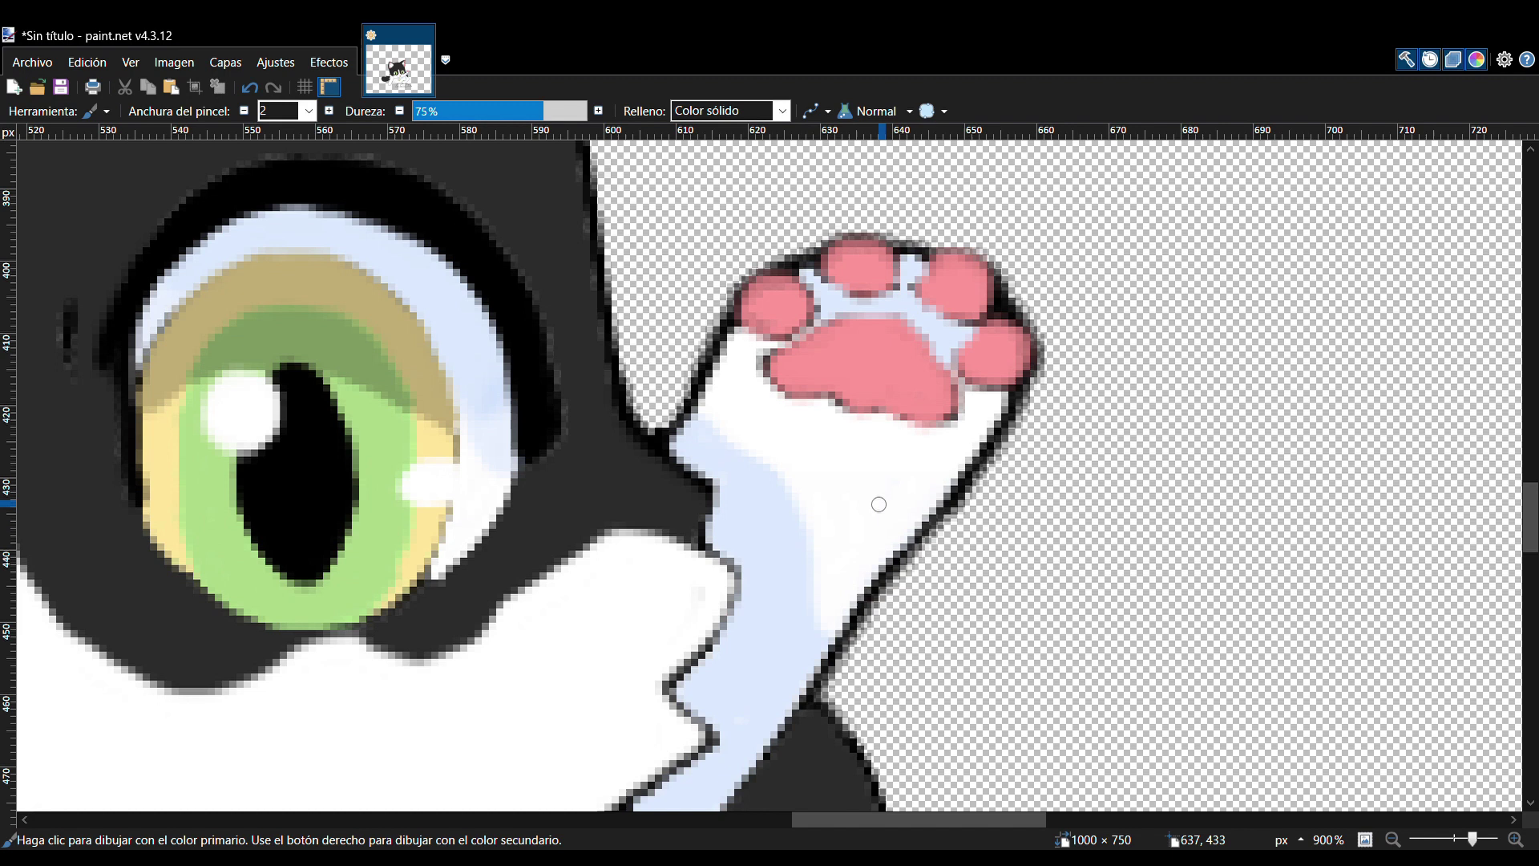
{"action": "scroll", "coordinate": [890, 391], "scroll_direction": "down", "scroll_amount": 6}
{"action": "scroll", "coordinate": [500, 595], "scroll_direction": "up", "scroll_amount": 3}
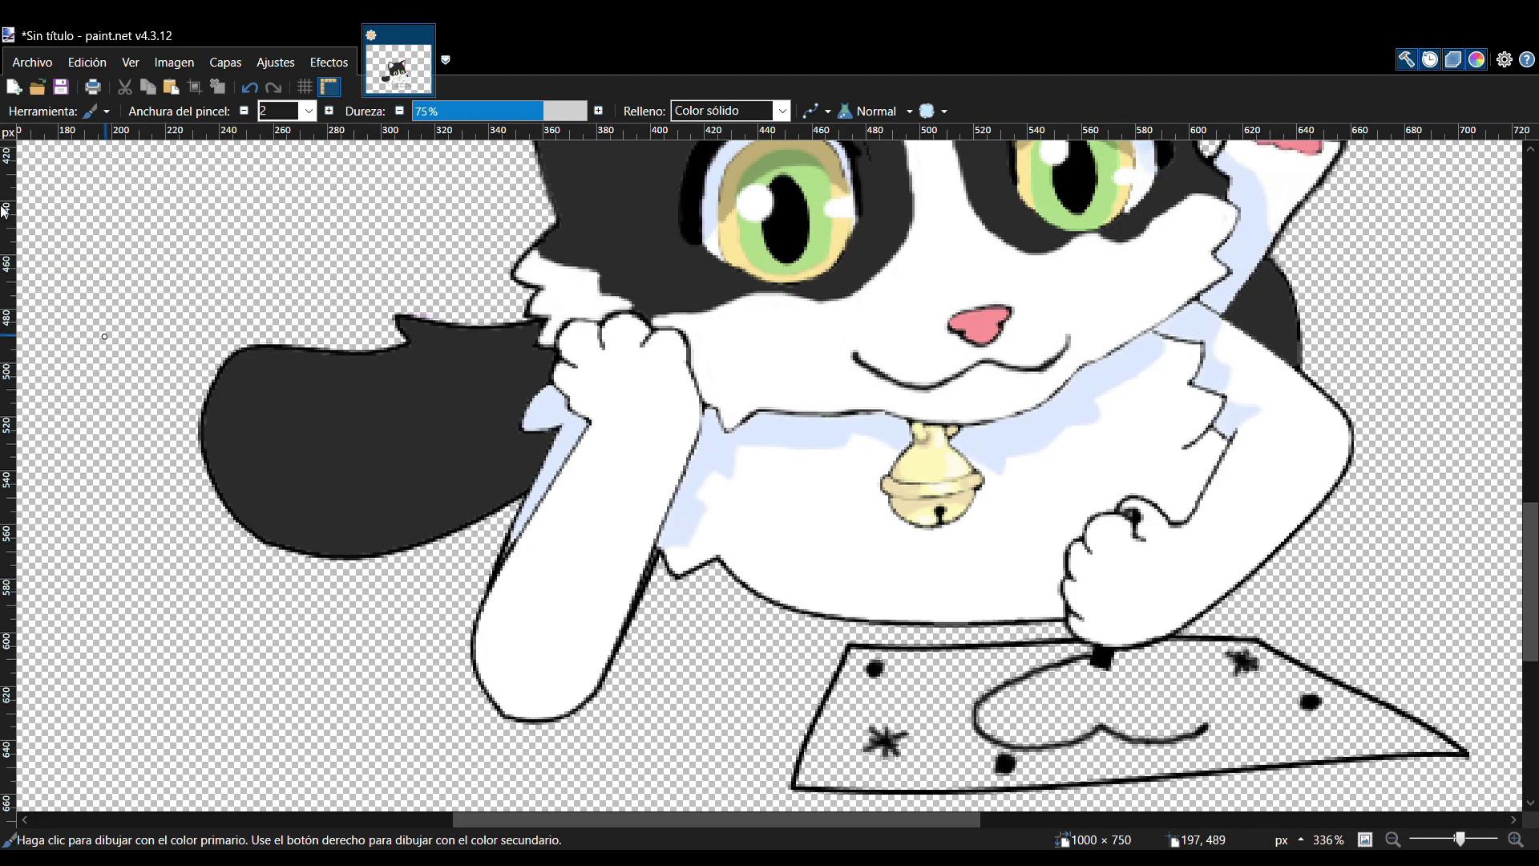
- Shade the dark body patch behind the raised arm a darker grey using the 2 px brush
{"action": "key", "text": "k"}
{"action": "left_click", "coordinate": [273, 377]}
{"action": "key", "text": "f"}
{"action": "left_click", "coordinate": [1265, 305]}
{"action": "key", "text": "ctrl+z"}
{"action": "scroll", "coordinate": [1265, 305], "scroll_direction": "up", "scroll_amount": 4}
{"action": "key", "text": "b"}
{"action": "mouse_move", "coordinate": [1184, 307]}
{"action": "left_mouse_down"}
{"action": "mouse_move", "coordinate": [1355, 390]}
{"action": "mouse_move", "coordinate": [1283, 409]}
{"action": "mouse_move", "coordinate": [1251, 210]}
{"action": "mouse_move", "coordinate": [1272, 229]}
{"action": "mouse_move", "coordinate": [1230, 366]}
{"action": "mouse_move", "coordinate": [1258, 323]}
{"action": "mouse_move", "coordinate": [1337, 378]}
{"action": "left_mouse_up"}
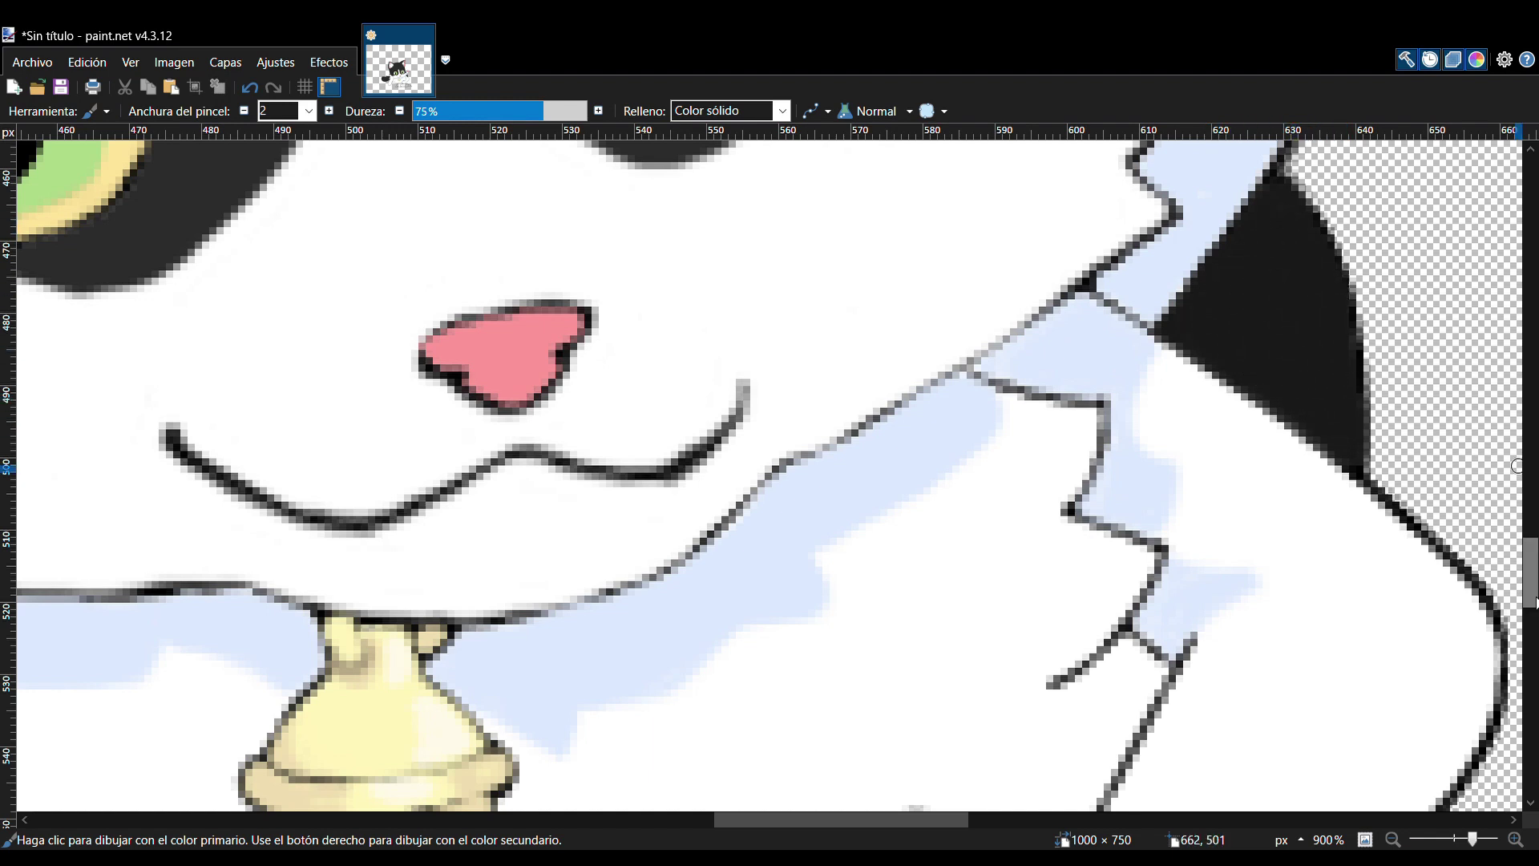
- Shade the base of the tail beside the body a darker grey, widening the brush to 5 px
{"action": "scroll", "coordinate": [1516, 466], "scroll_direction": "down", "scroll_amount": 5}
{"action": "scroll", "coordinate": [971, 383], "scroll_direction": "up", "scroll_amount": 4}
{"action": "left_click_drag", "start_coordinate": [971, 383], "coordinate": [1048, 620]}
{"action": "mouse_move", "coordinate": [1067, 614]}
{"action": "left_mouse_down"}
{"action": "mouse_move", "coordinate": [1044, 718]}
{"action": "mouse_move", "coordinate": [1114, 625]}
{"action": "mouse_move", "coordinate": [1104, 592]}
{"action": "mouse_move", "coordinate": [1089, 628]}
{"action": "left_mouse_up"}
{"action": "scroll", "coordinate": [1042, 629], "scroll_direction": "down", "scroll_amount": 2}
{"action": "mouse_move", "coordinate": [988, 631]}
{"action": "left_mouse_down"}
{"action": "mouse_move", "coordinate": [1054, 538]}
{"action": "mouse_move", "coordinate": [968, 661]}
{"action": "mouse_move", "coordinate": [999, 647]}
{"action": "mouse_move", "coordinate": [1047, 511]}
{"action": "left_mouse_up"}
{"action": "mouse_move", "coordinate": [945, 385]}
{"action": "left_mouse_down"}
{"action": "mouse_move", "coordinate": [1127, 327]}
{"action": "mouse_move", "coordinate": [1120, 376]}
{"action": "mouse_move", "coordinate": [1127, 325]}
{"action": "mouse_move", "coordinate": [1096, 296]}
{"action": "mouse_move", "coordinate": [1054, 275]}
{"action": "mouse_move", "coordinate": [992, 283]}
{"action": "mouse_move", "coordinate": [1040, 279]}
{"action": "mouse_move", "coordinate": [1128, 377]}
{"action": "mouse_move", "coordinate": [1123, 356]}
{"action": "mouse_move", "coordinate": [1111, 373]}
{"action": "mouse_move", "coordinate": [1014, 287]}
{"action": "mouse_move", "coordinate": [1089, 341]}
{"action": "left_mouse_up"}
{"action": "left_click_drag", "start_coordinate": [1017, 497], "coordinate": [1028, 468]}
{"action": "left_click", "coordinate": [308, 111]}
{"action": "left_click", "coordinate": [298, 180]}
{"action": "mouse_move", "coordinate": [1055, 357]}
{"action": "left_mouse_down"}
{"action": "mouse_move", "coordinate": [1048, 463]}
{"action": "mouse_move", "coordinate": [1040, 408]}
{"action": "left_mouse_up"}
{"action": "scroll", "coordinate": [1041, 433], "scroll_direction": "down", "scroll_amount": 8}
{"action": "left_click_drag", "start_coordinate": [754, 820], "coordinate": [945, 820]}
{"action": "left_click_drag", "start_coordinate": [1530, 629], "coordinate": [1533, 539]}
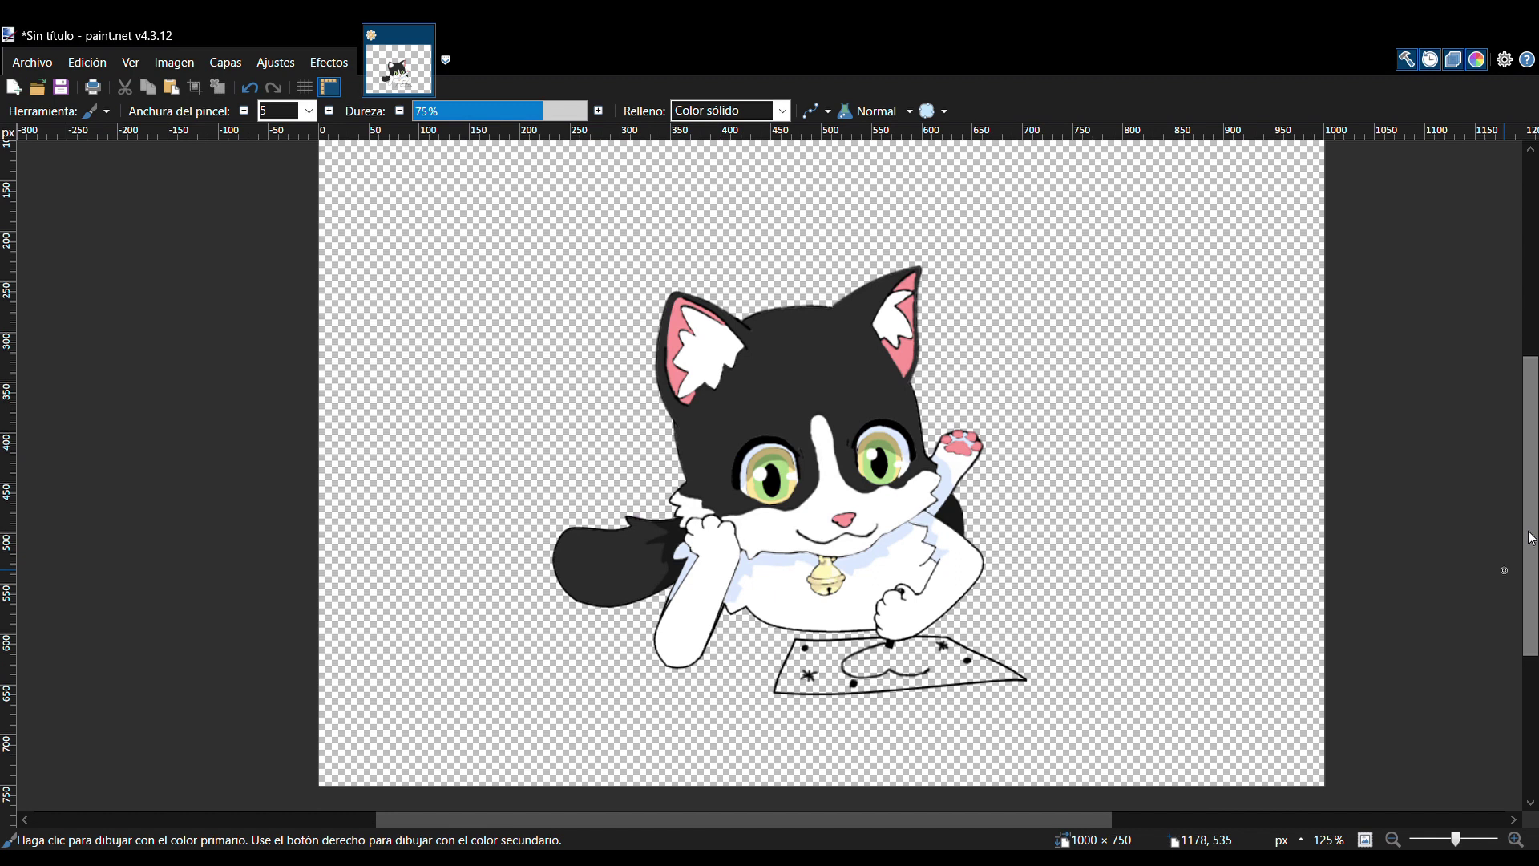
- Shade the left edge of the cat's head a darker grey with the 3 px brush
{"action": "scroll", "coordinate": [715, 430], "scroll_direction": "up", "scroll_amount": 5}
{"action": "scroll", "coordinate": [715, 431], "scroll_direction": "down", "scroll_amount": 5}
{"action": "scroll", "coordinate": [715, 431], "scroll_direction": "up", "scroll_amount": 5}
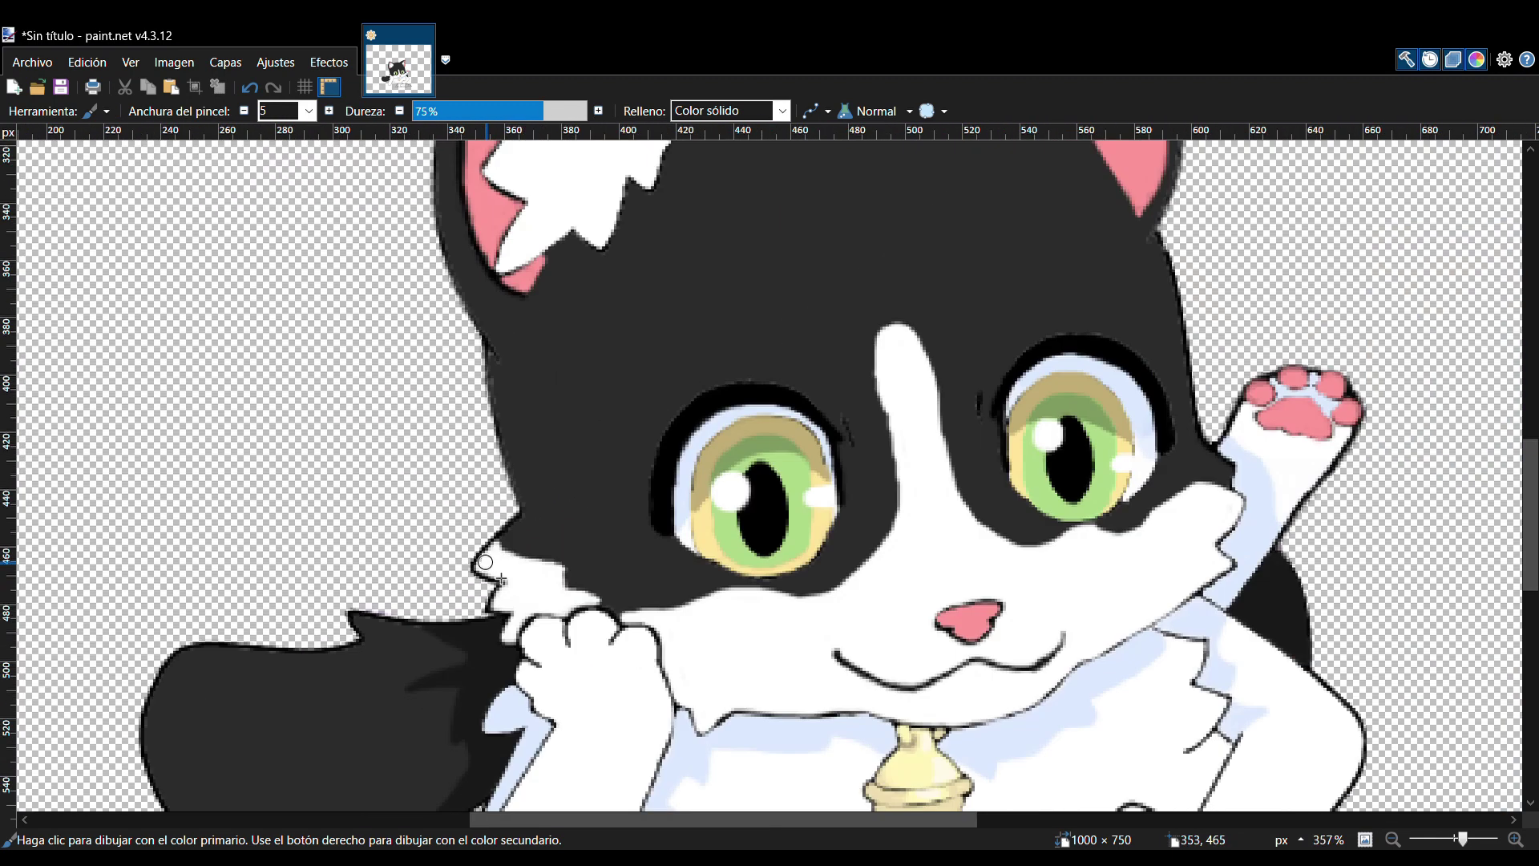
{"action": "key", "text": "k"}
{"action": "left_click", "coordinate": [430, 747]}
{"action": "key", "text": "b"}
{"action": "left_click_drag", "start_coordinate": [454, 377], "coordinate": [530, 603]}
{"action": "key", "text": "ctrl+z"}
{"action": "key", "text": "bracketleft"}
{"action": "key", "text": "bracketleft"}
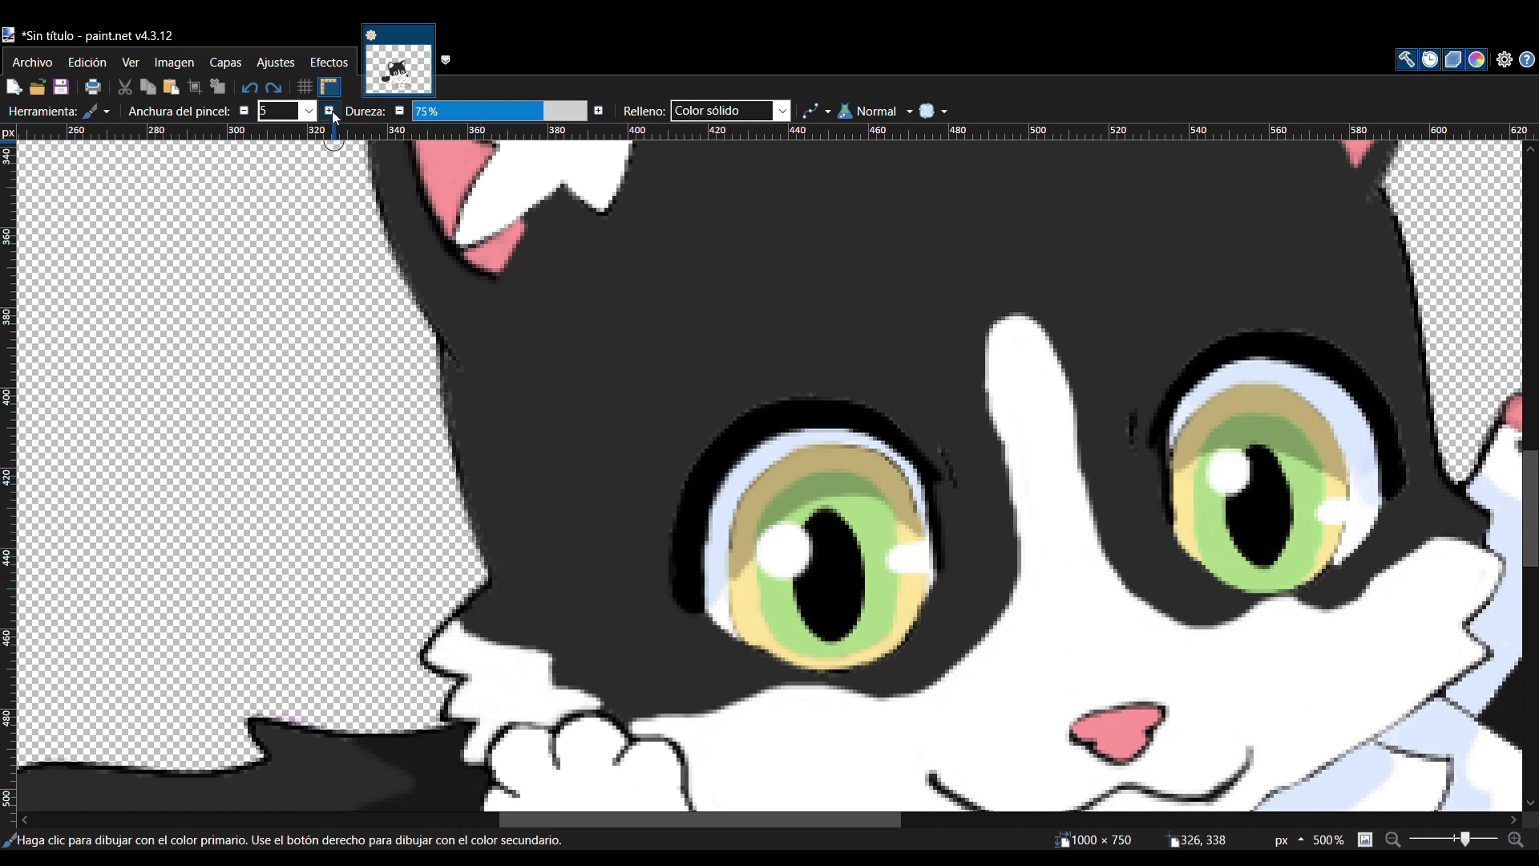
{"action": "mouse_move", "coordinate": [454, 370]}
{"action": "left_mouse_down"}
{"action": "mouse_move", "coordinate": [531, 601]}
{"action": "mouse_move", "coordinate": [463, 370]}
{"action": "left_mouse_up"}
{"action": "key", "text": "ctrl+z"}
{"action": "left_click_drag", "start_coordinate": [477, 607], "coordinate": [448, 379]}
{"action": "scroll", "coordinate": [648, 802], "scroll_direction": "down", "scroll_amount": 2}
- Shade the inner base of the left ear and the outer edge of the right ear darker grey with the 3 px brush
{"action": "scroll", "coordinate": [923, 413], "scroll_direction": "up", "scroll_amount": 6}
{"action": "mouse_move", "coordinate": [184, 385]}
{"action": "left_mouse_down"}
{"action": "mouse_move", "coordinate": [458, 241]}
{"action": "mouse_move", "coordinate": [158, 335]}
{"action": "left_mouse_up"}
{"action": "key", "text": "ctrl+z"}
{"action": "scroll", "coordinate": [611, 408], "scroll_direction": "down", "scroll_amount": 4}
{"action": "scroll", "coordinate": [1192, 420], "scroll_direction": "up", "scroll_amount": 4}
{"action": "mouse_move", "coordinate": [734, 654]}
{"action": "left_mouse_down"}
{"action": "mouse_move", "coordinate": [680, 775]}
{"action": "mouse_move", "coordinate": [762, 385]}
{"action": "mouse_move", "coordinate": [749, 264]}
{"action": "left_mouse_up"}
{"action": "scroll", "coordinate": [750, 264], "scroll_direction": "down", "scroll_amount": 3}
{"action": "scroll", "coordinate": [886, 440], "scroll_direction": "up", "scroll_amount": 3}
{"action": "left_click_drag", "start_coordinate": [887, 440], "coordinate": [925, 268]}
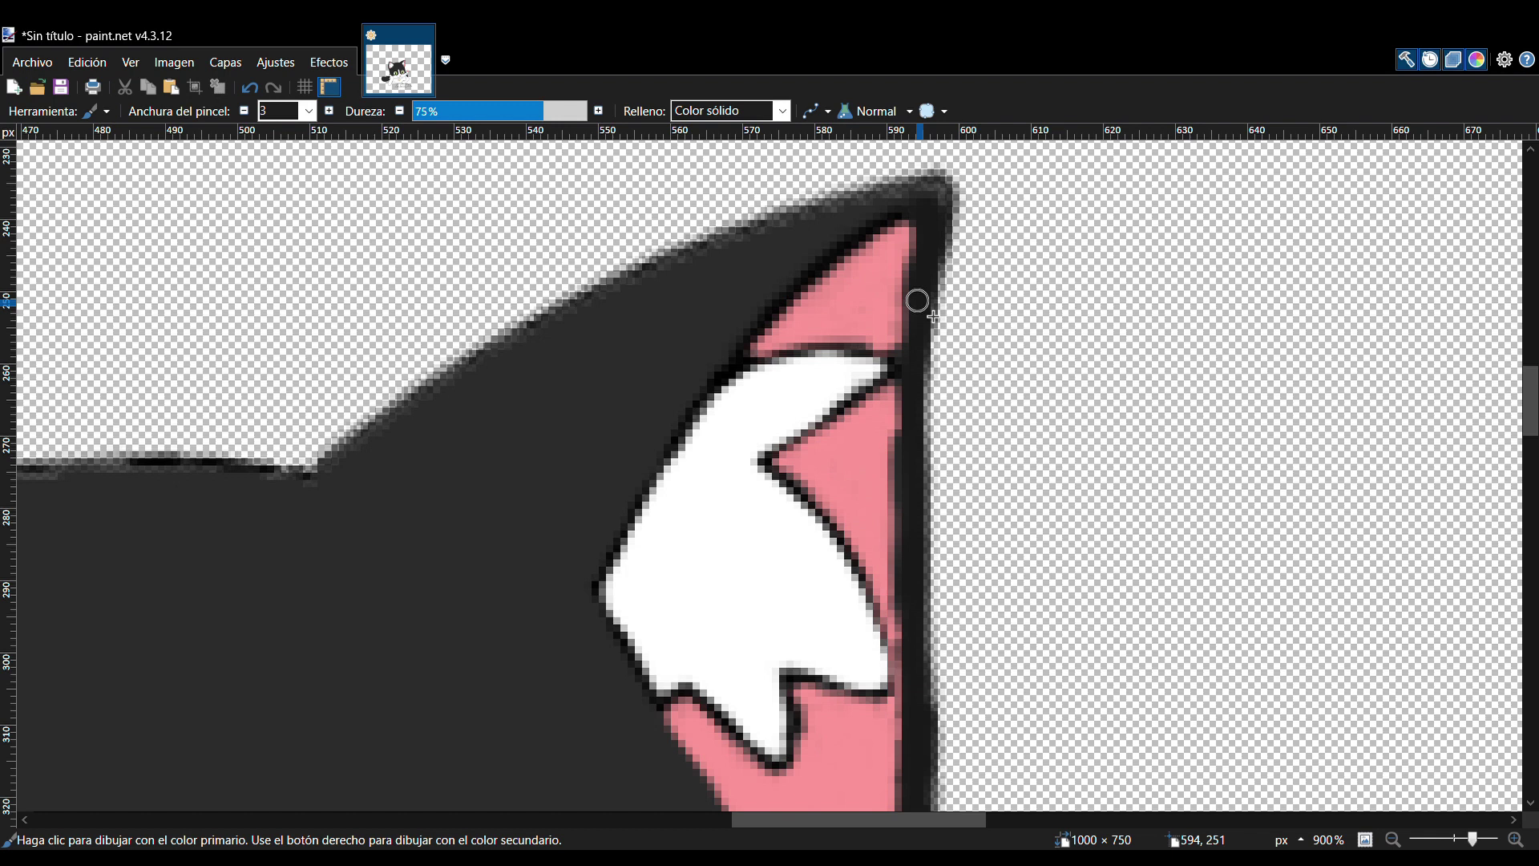
{"action": "scroll", "coordinate": [918, 301], "scroll_direction": "down", "scroll_amount": 5}
{"action": "scroll", "coordinate": [331, 741], "scroll_direction": "up", "scroll_amount": 4}
- Paint darker pink shadows over the pink areas inside the right ear with the 3 px brush
{"action": "key", "text": "k"}
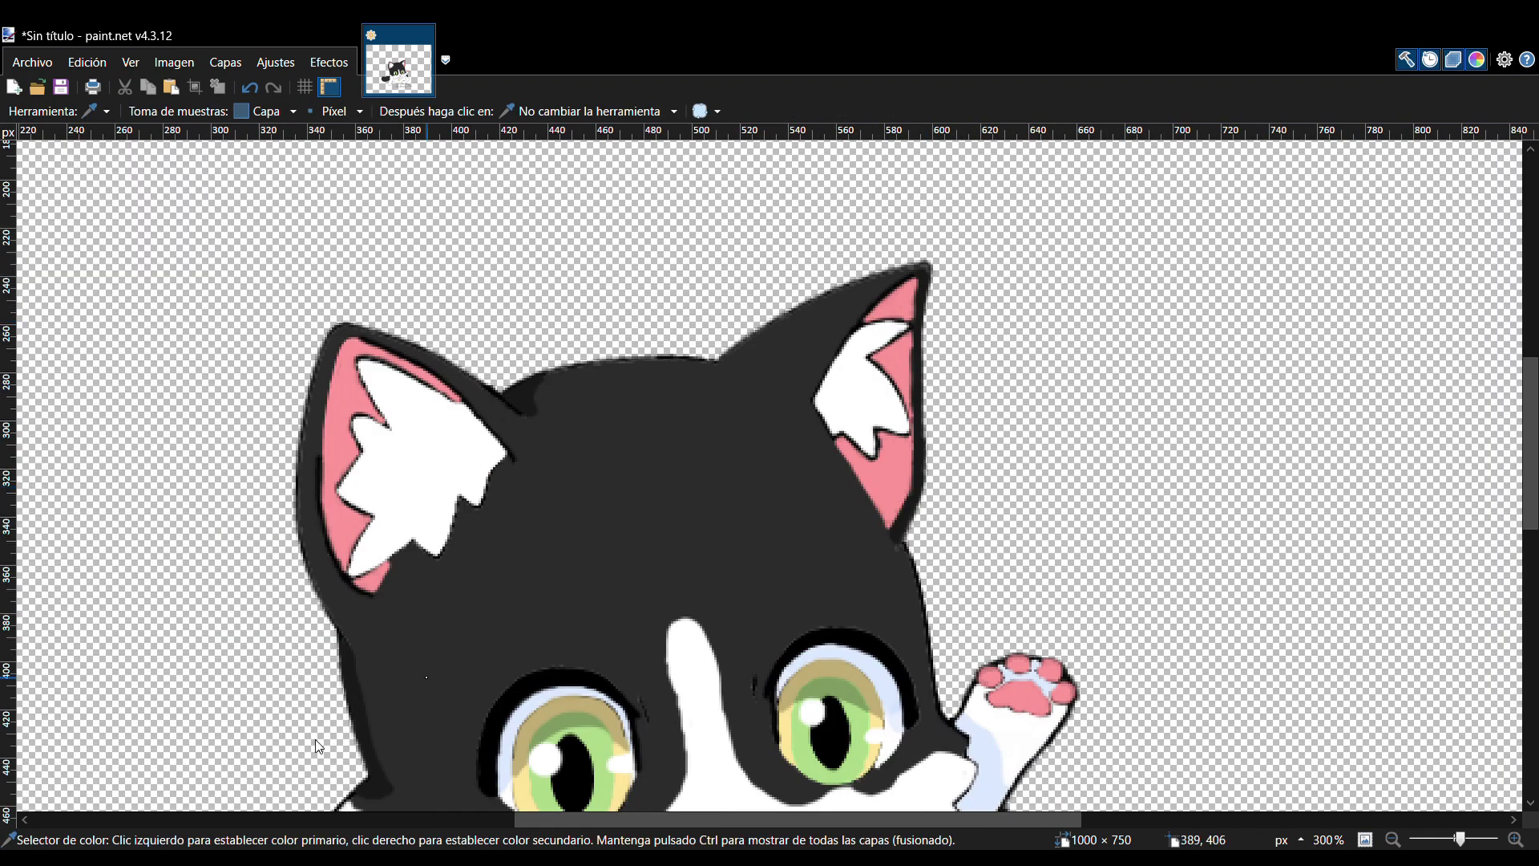
{"action": "scroll", "coordinate": [879, 444], "scroll_direction": "up", "scroll_amount": 5}
{"action": "key", "text": "b"}
{"action": "mouse_move", "coordinate": [761, 461]}
{"action": "left_mouse_down"}
{"action": "mouse_move", "coordinate": [856, 539]}
{"action": "mouse_move", "coordinate": [857, 589]}
{"action": "mouse_move", "coordinate": [910, 593]}
{"action": "mouse_move", "coordinate": [977, 643]}
{"action": "mouse_move", "coordinate": [889, 651]}
{"action": "mouse_move", "coordinate": [951, 663]}
{"action": "mouse_move", "coordinate": [893, 591]}
{"action": "left_mouse_up"}
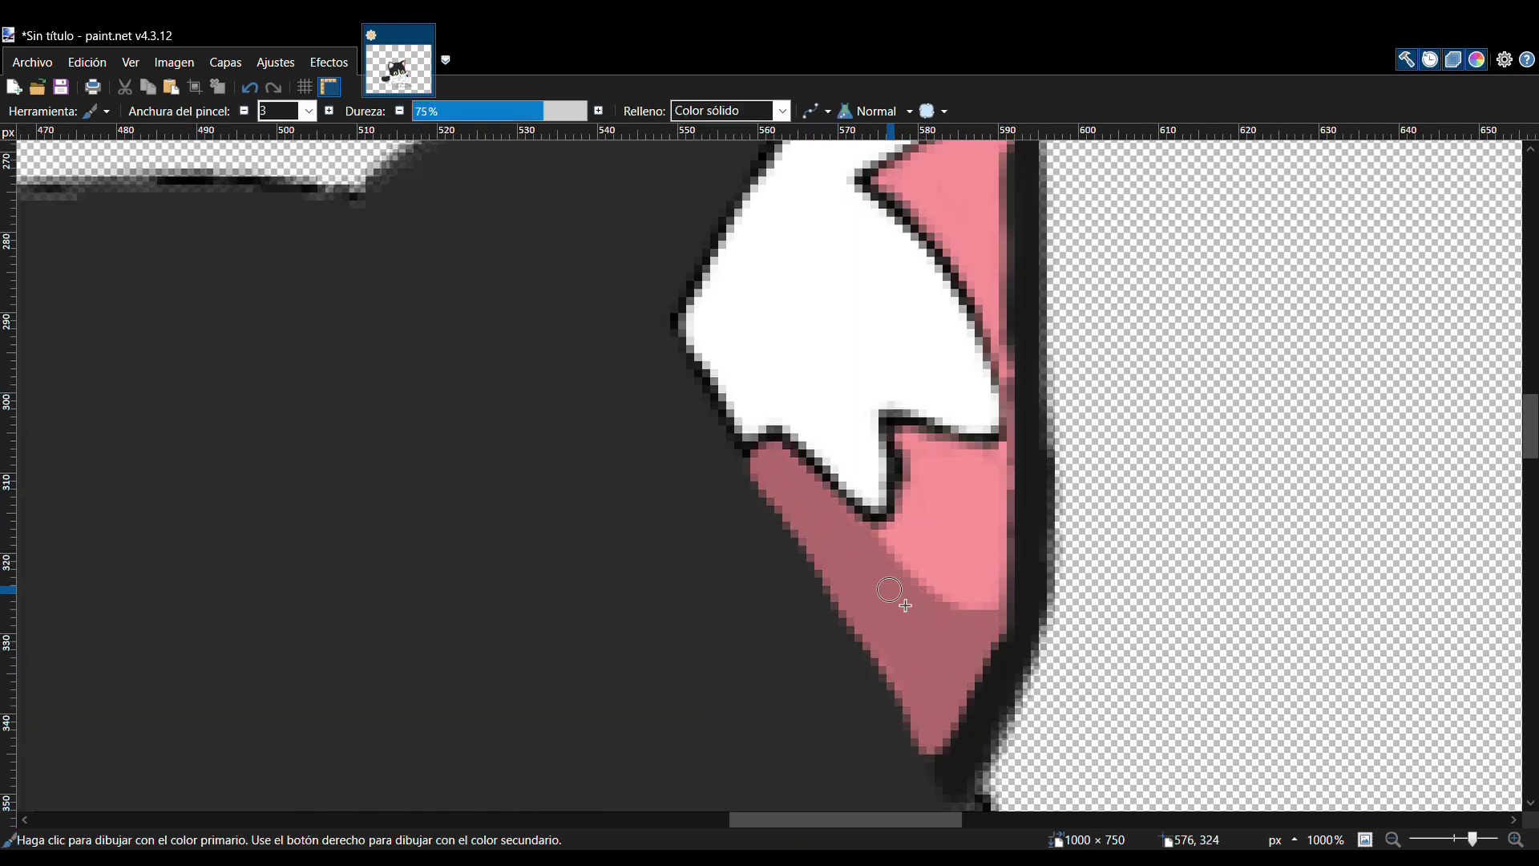
{"action": "scroll", "coordinate": [893, 591], "scroll_direction": "up", "scroll_amount": 3}
{"action": "left_click_drag", "start_coordinate": [846, 401], "coordinate": [924, 341]}
{"action": "mouse_move", "coordinate": [881, 511]}
{"action": "left_mouse_down"}
{"action": "mouse_move", "coordinate": [945, 496]}
{"action": "mouse_move", "coordinate": [1003, 441]}
{"action": "mouse_move", "coordinate": [965, 512]}
{"action": "left_mouse_up"}
{"action": "scroll", "coordinate": [962, 505], "scroll_direction": "down", "scroll_amount": 3}
{"action": "mouse_move", "coordinate": [907, 441]}
{"action": "left_mouse_down"}
{"action": "mouse_move", "coordinate": [1002, 497]}
{"action": "mouse_move", "coordinate": [906, 553]}
{"action": "mouse_move", "coordinate": [986, 593]}
{"action": "mouse_move", "coordinate": [975, 694]}
{"action": "mouse_move", "coordinate": [936, 756]}
{"action": "mouse_move", "coordinate": [886, 698]}
{"action": "left_mouse_up"}
{"action": "scroll", "coordinate": [80, 325], "scroll_direction": "up", "scroll_amount": 3}
- Paint lighter pink streaks over the dark pink shadow in the lower part of the right ear
{"action": "left_click", "coordinate": [50, 335]}
{"action": "left_click", "coordinate": [983, 313]}
{"action": "key", "text": "ctrl+z"}
{"action": "mouse_move", "coordinate": [939, 770]}
{"action": "left_mouse_down"}
{"action": "mouse_move", "coordinate": [963, 720]}
{"action": "mouse_move", "coordinate": [893, 648]}
{"action": "left_mouse_up"}
{"action": "left_click_drag", "start_coordinate": [980, 667], "coordinate": [906, 513]}
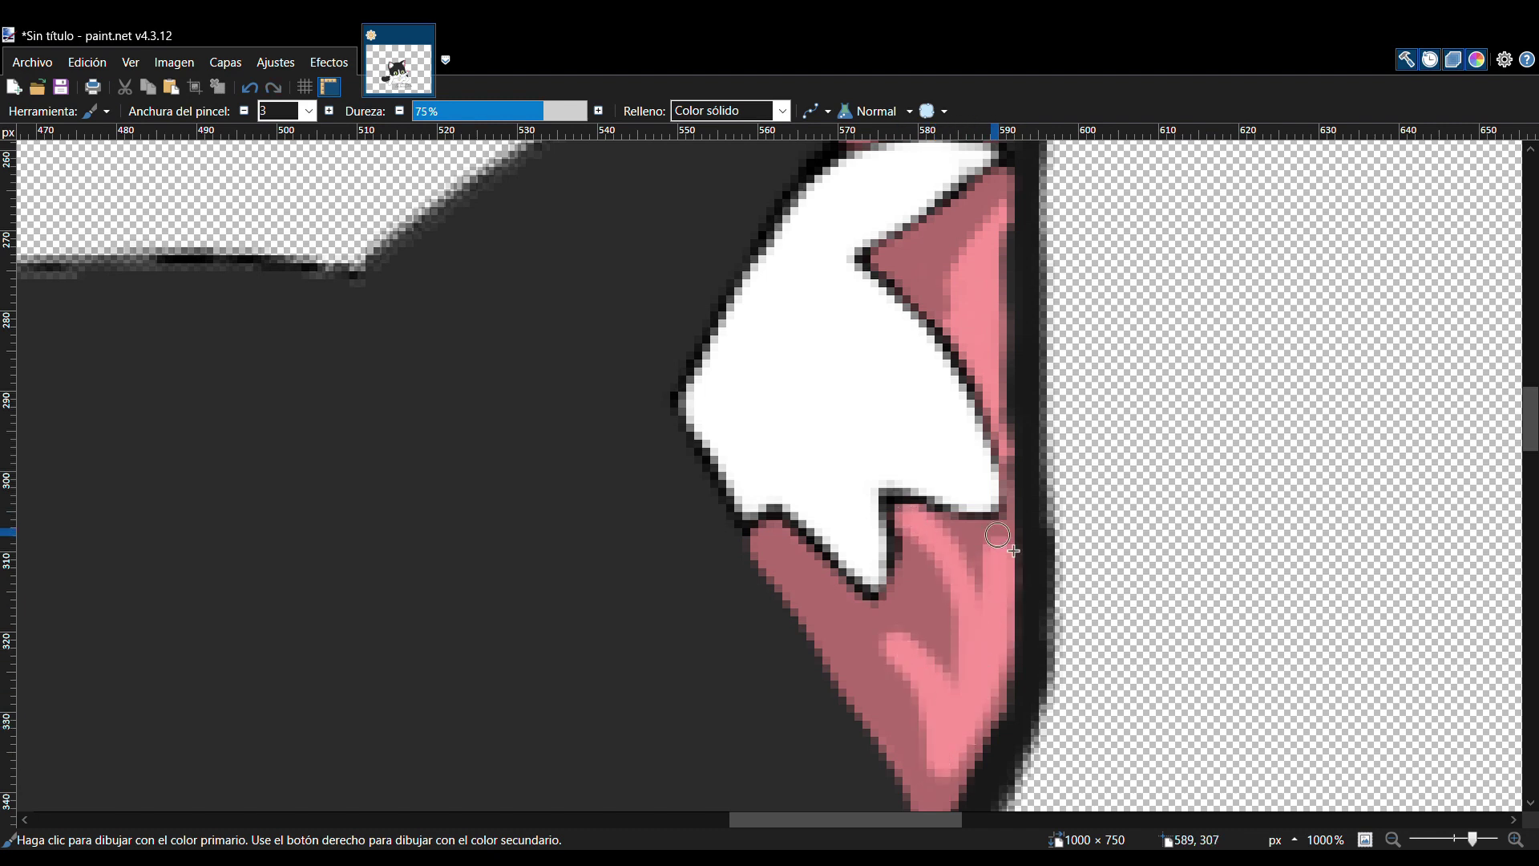
{"action": "left_click_drag", "start_coordinate": [1000, 534], "coordinate": [1000, 556]}
{"action": "left_click_drag", "start_coordinate": [1531, 437], "coordinate": [1531, 467]}
{"action": "left_click_drag", "start_coordinate": [933, 507], "coordinate": [1002, 334]}
{"action": "scroll", "coordinate": [1251, 353], "scroll_direction": "down", "scroll_amount": 10}
{"action": "scroll", "coordinate": [1256, 361], "scroll_direction": "up", "scroll_amount": 11}
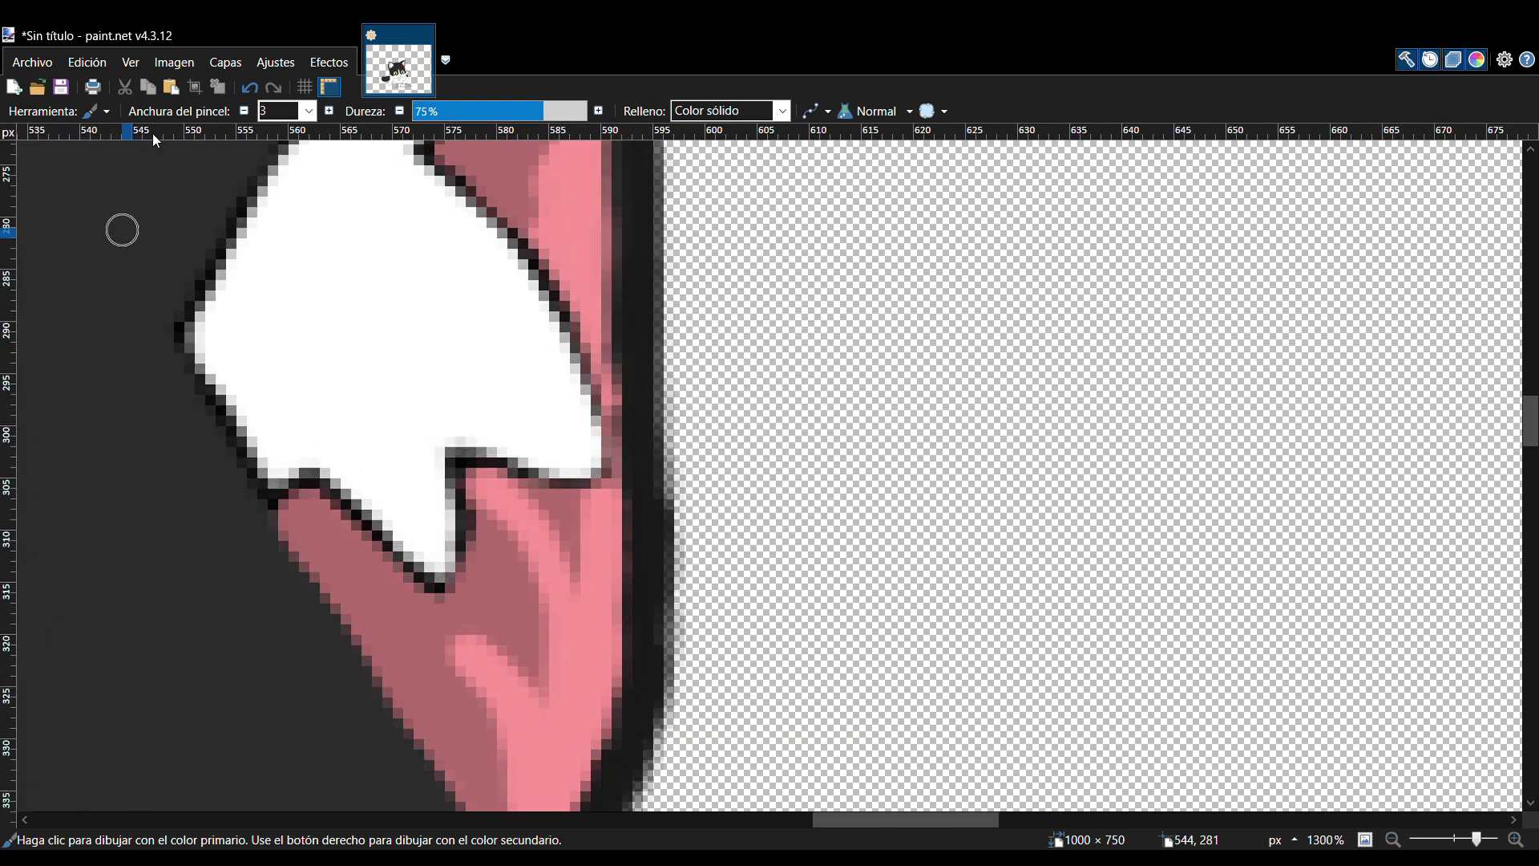
- Cover the remaining light pink inside the right ear with the darker pink
{"action": "left_click", "coordinate": [49, 335]}
{"action": "left_click", "coordinate": [465, 613]}
{"action": "left_click_drag", "start_coordinate": [900, 821], "coordinate": [855, 821]}
{"action": "scroll", "coordinate": [481, 578], "scroll_direction": "down", "scroll_amount": 1}
{"action": "left_click", "coordinate": [39, 331]}
{"action": "left_click_drag", "start_coordinate": [885, 722], "coordinate": [919, 433]}
{"action": "scroll", "coordinate": [1276, 405], "scroll_direction": "down", "scroll_amount": 10}
{"action": "scroll", "coordinate": [990, 549], "scroll_direction": "up", "scroll_amount": 10}
{"action": "left_click", "coordinate": [40, 309]}
{"action": "left_click", "coordinate": [513, 379]}
{"action": "scroll", "coordinate": [561, 368], "scroll_direction": "up", "scroll_amount": 4}
{"action": "left_click", "coordinate": [513, 415]}
- Shade the upper pink of the left ear beside the white tuft and fill its bottom tip with darker pink
{"action": "left_click_drag", "start_coordinate": [959, 825], "coordinate": [660, 824]}
{"action": "left_click", "coordinate": [39, 330]}
{"action": "mouse_move", "coordinate": [996, 475]}
{"action": "left_mouse_down"}
{"action": "mouse_move", "coordinate": [729, 310]}
{"action": "mouse_move", "coordinate": [618, 284]}
{"action": "left_mouse_up"}
{"action": "left_click_drag", "start_coordinate": [1531, 433], "coordinate": [1530, 440]}
{"action": "left_click_drag", "start_coordinate": [699, 491], "coordinate": [654, 445]}
{"action": "left_click_drag", "start_coordinate": [1531, 426], "coordinate": [1530, 458]}
{"action": "left_click", "coordinate": [39, 309]}
{"action": "left_click", "coordinate": [638, 705]}
{"action": "left_click", "coordinate": [40, 331]}
{"action": "mouse_move", "coordinate": [726, 620]}
{"action": "left_mouse_down"}
{"action": "mouse_move", "coordinate": [594, 673]}
{"action": "mouse_move", "coordinate": [696, 688]}
{"action": "mouse_move", "coordinate": [681, 643]}
{"action": "left_mouse_up"}
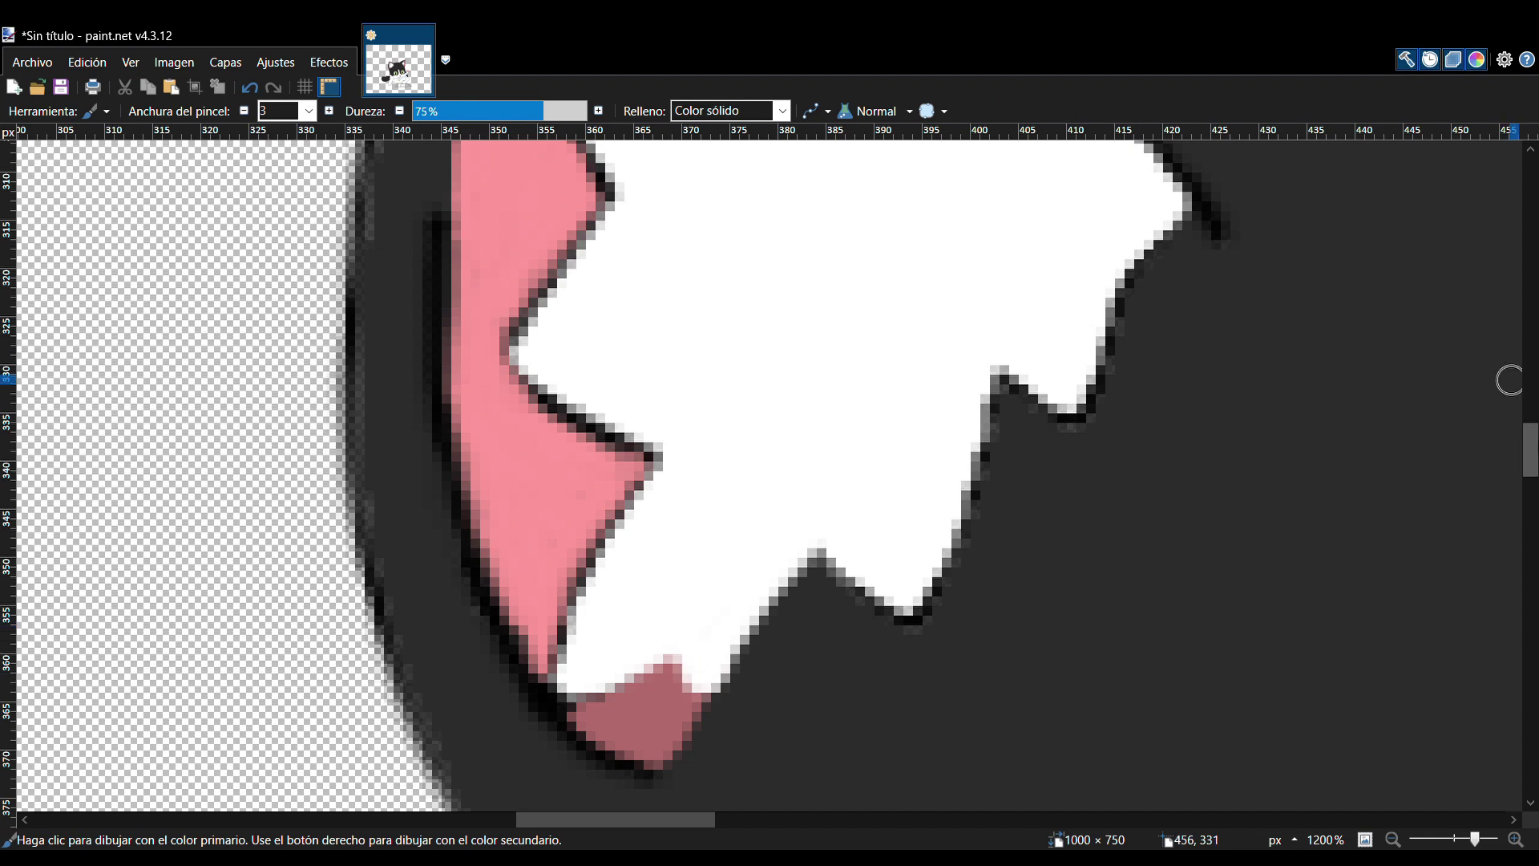
- Add a darker pink shadow along the lower side of the left ear's white tuft, refining it with a 1 px brush
{"action": "mouse_move", "coordinate": [642, 474]}
{"action": "left_mouse_down"}
{"action": "mouse_move", "coordinate": [573, 525]}
{"action": "mouse_move", "coordinate": [516, 460]}
{"action": "mouse_move", "coordinate": [534, 442]}
{"action": "left_mouse_up"}
{"action": "left_click", "coordinate": [309, 114]}
{"action": "left_click", "coordinate": [285, 130]}
{"action": "left_click_drag", "start_coordinate": [571, 570], "coordinate": [570, 588]}
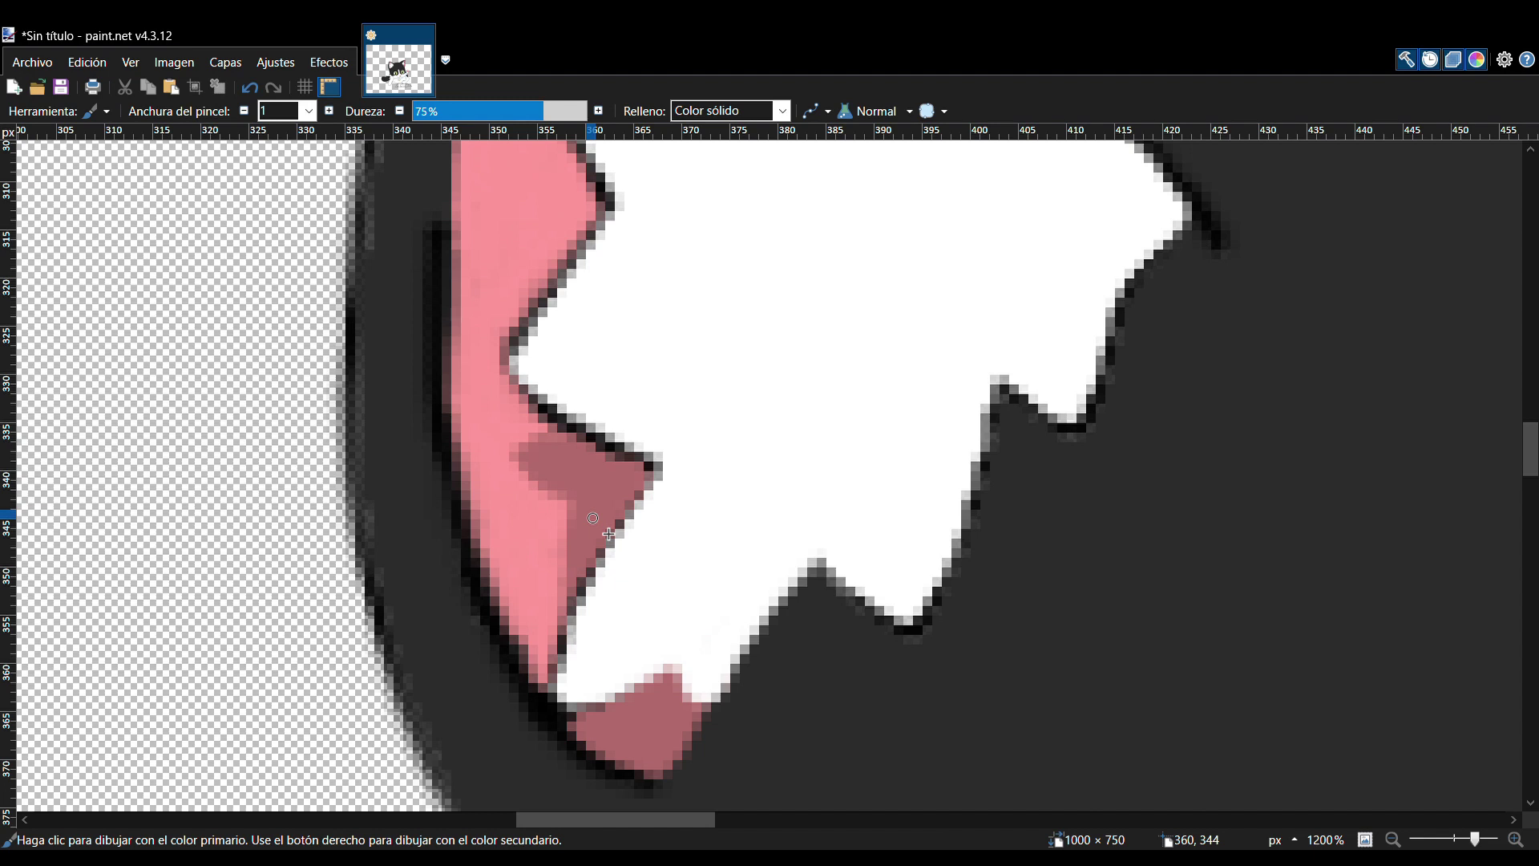
- Fill the remaining light pink of the left ear with the darker pink sampled from the ear's shadow
{"action": "key", "text": "ctrl+b"}
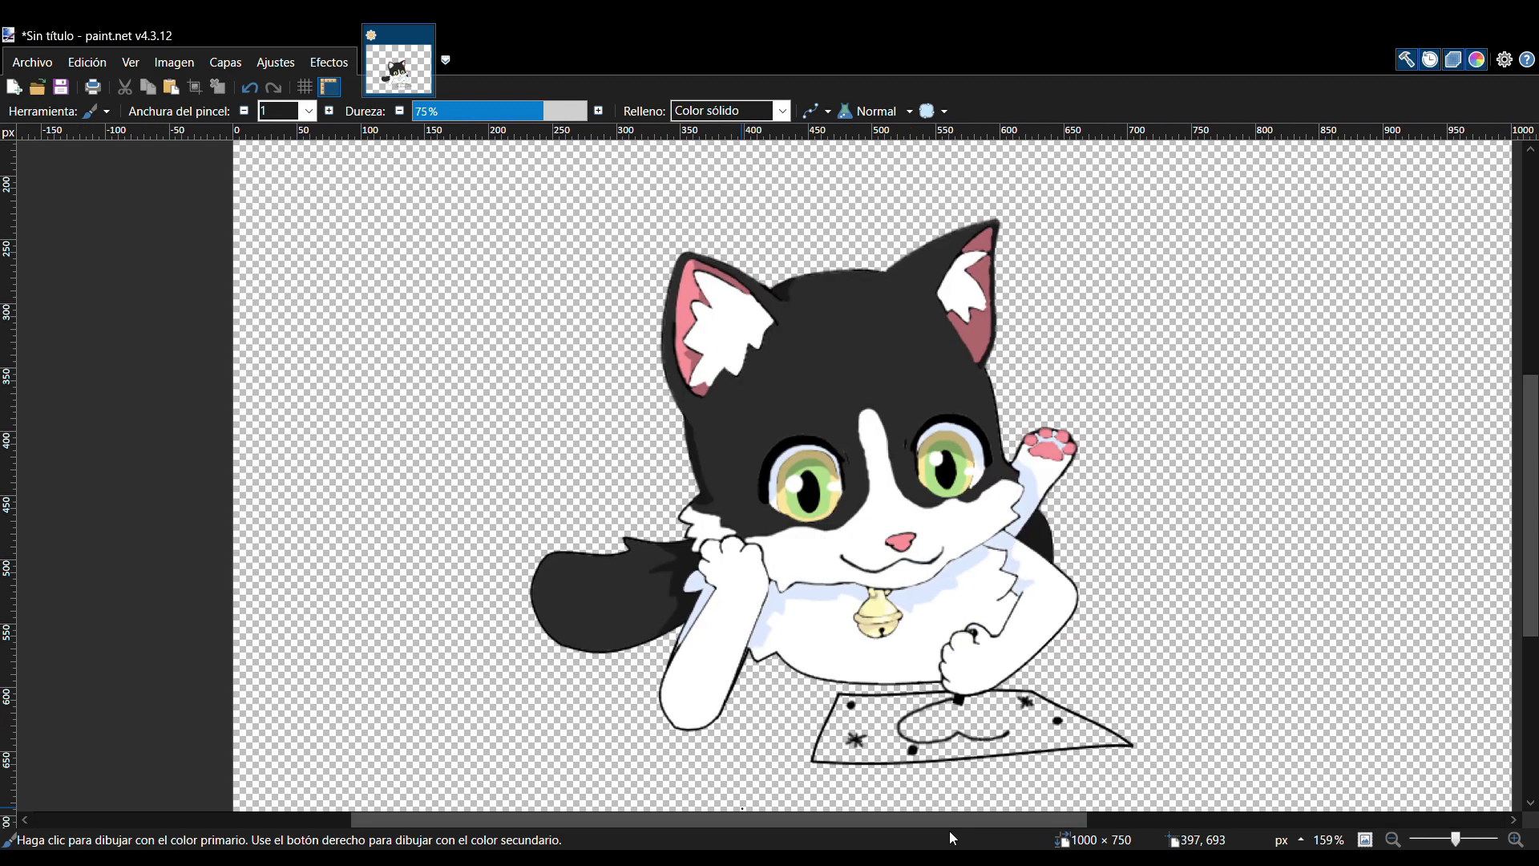
{"action": "scroll", "coordinate": [919, 490], "scroll_direction": "up", "scroll_amount": 2}
{"action": "scroll", "coordinate": [882, 449], "scroll_direction": "up", "scroll_amount": 2}
{"action": "key", "text": "k"}
{"action": "left_click", "coordinate": [492, 434]}
{"action": "key", "text": "f"}
{"action": "left_click", "coordinate": [481, 311]}
- Clean up the edges of the left ear's fur tuft in white with the 1 px brush
{"action": "key", "text": "k"}
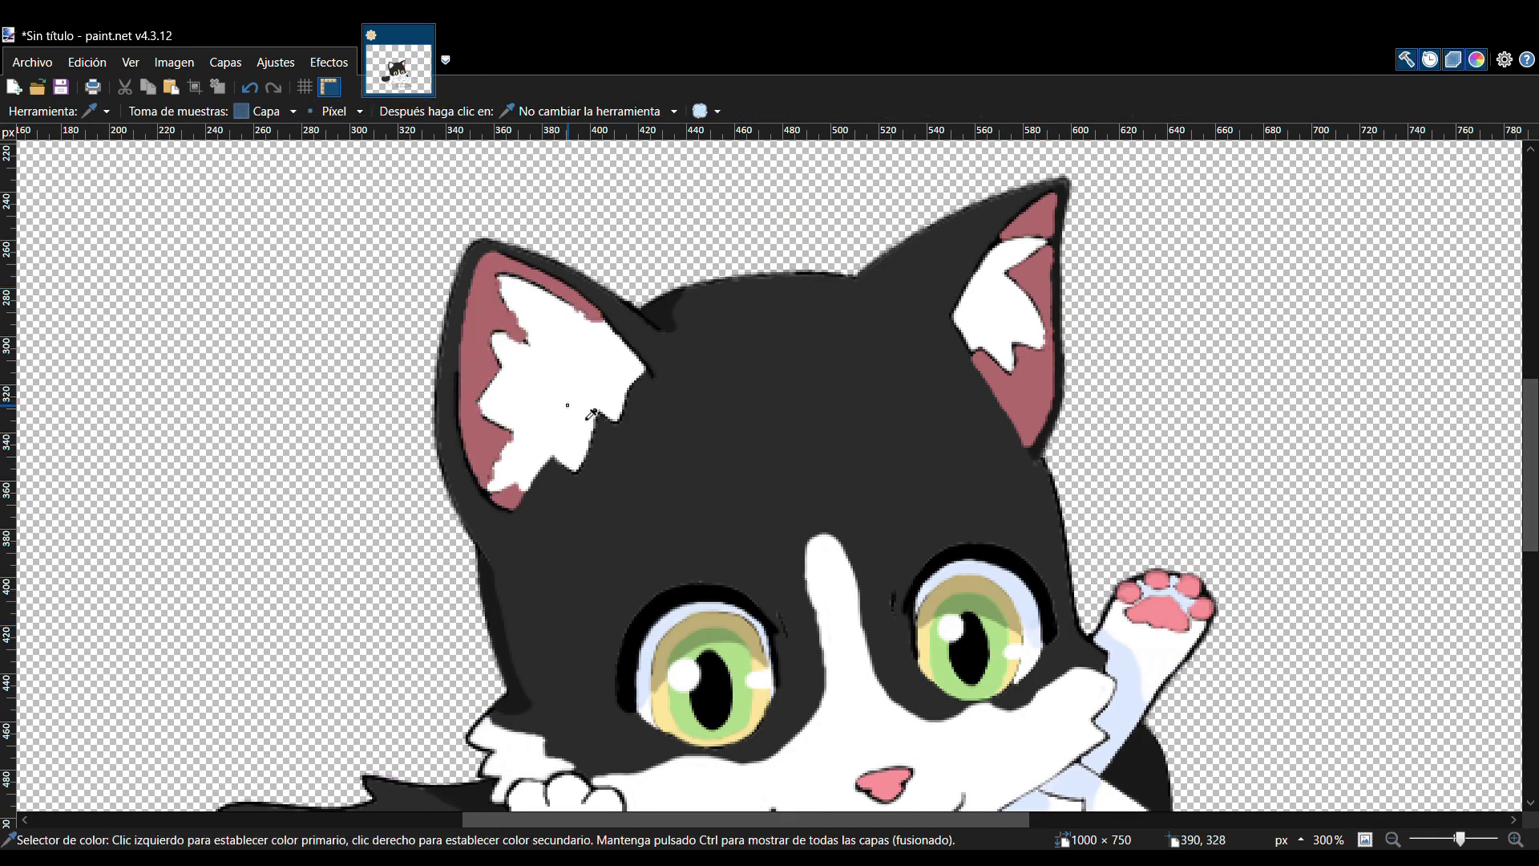
{"action": "left_click", "coordinate": [568, 405]}
{"action": "key", "text": "b"}
{"action": "scroll", "coordinate": [622, 353], "scroll_direction": "up", "scroll_amount": 6}
{"action": "left_click_drag", "start_coordinate": [473, 220], "coordinate": [553, 255]}
{"action": "mouse_move", "coordinate": [337, 310]}
{"action": "left_mouse_down"}
{"action": "mouse_move", "coordinate": [301, 227]}
{"action": "mouse_move", "coordinate": [279, 220]}
{"action": "left_mouse_up"}
{"action": "scroll", "coordinate": [308, 263], "scroll_direction": "up", "scroll_amount": 1}
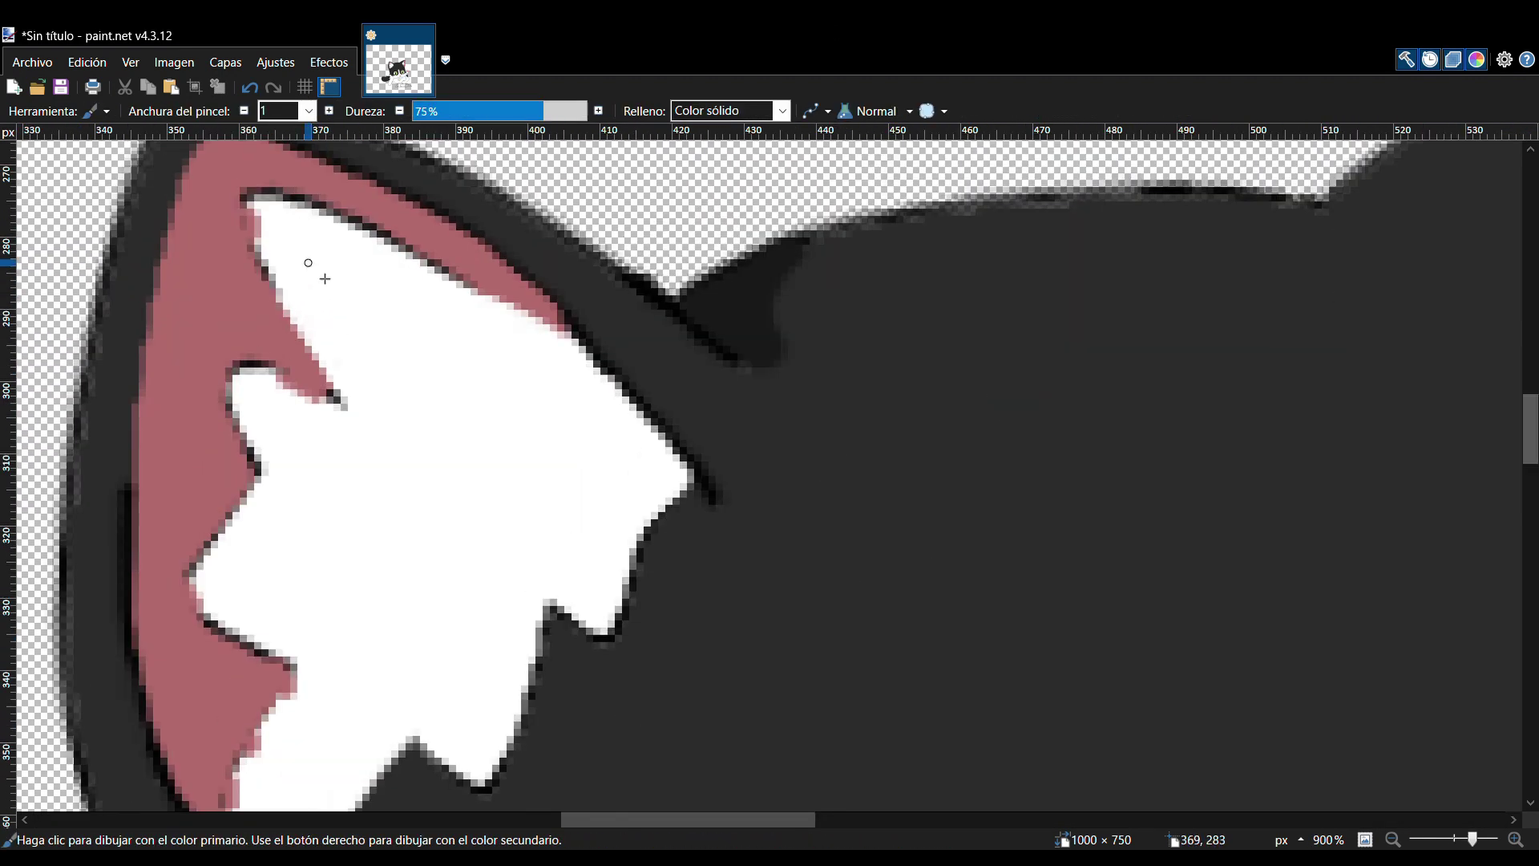
{"action": "scroll", "coordinate": [313, 393], "scroll_direction": "down", "scroll_amount": 3}
{"action": "mouse_move", "coordinate": [331, 442]}
{"action": "left_mouse_down"}
{"action": "mouse_move", "coordinate": [365, 377]}
{"action": "mouse_move", "coordinate": [352, 386]}
{"action": "left_mouse_up"}
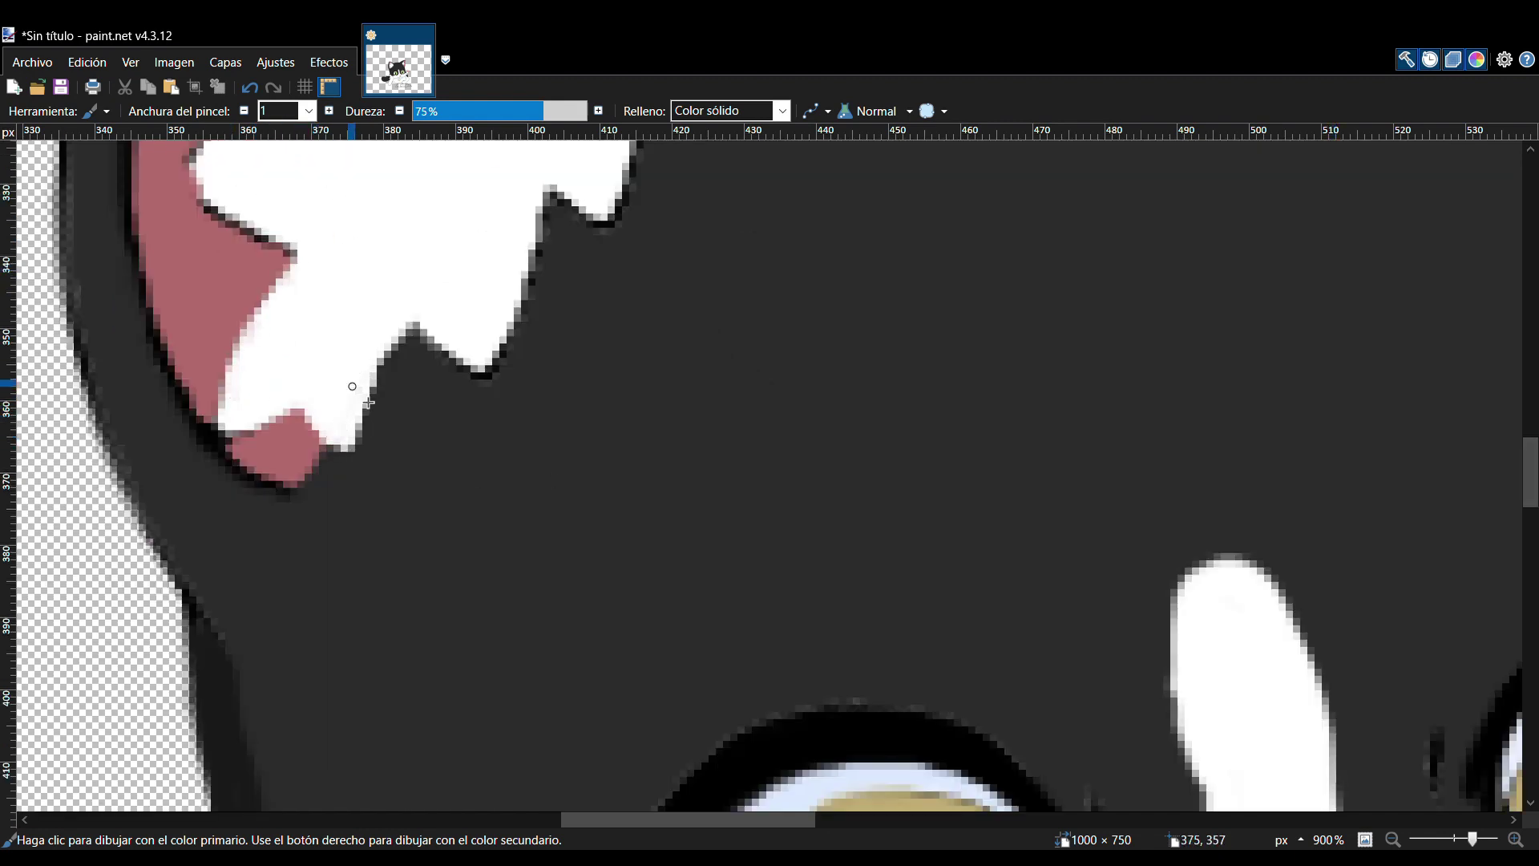
- Restore the left ear tuft's outer points and redraw its black outline with the 1 px brush
{"action": "left_click_drag", "start_coordinate": [186, 167], "coordinate": [207, 202]}
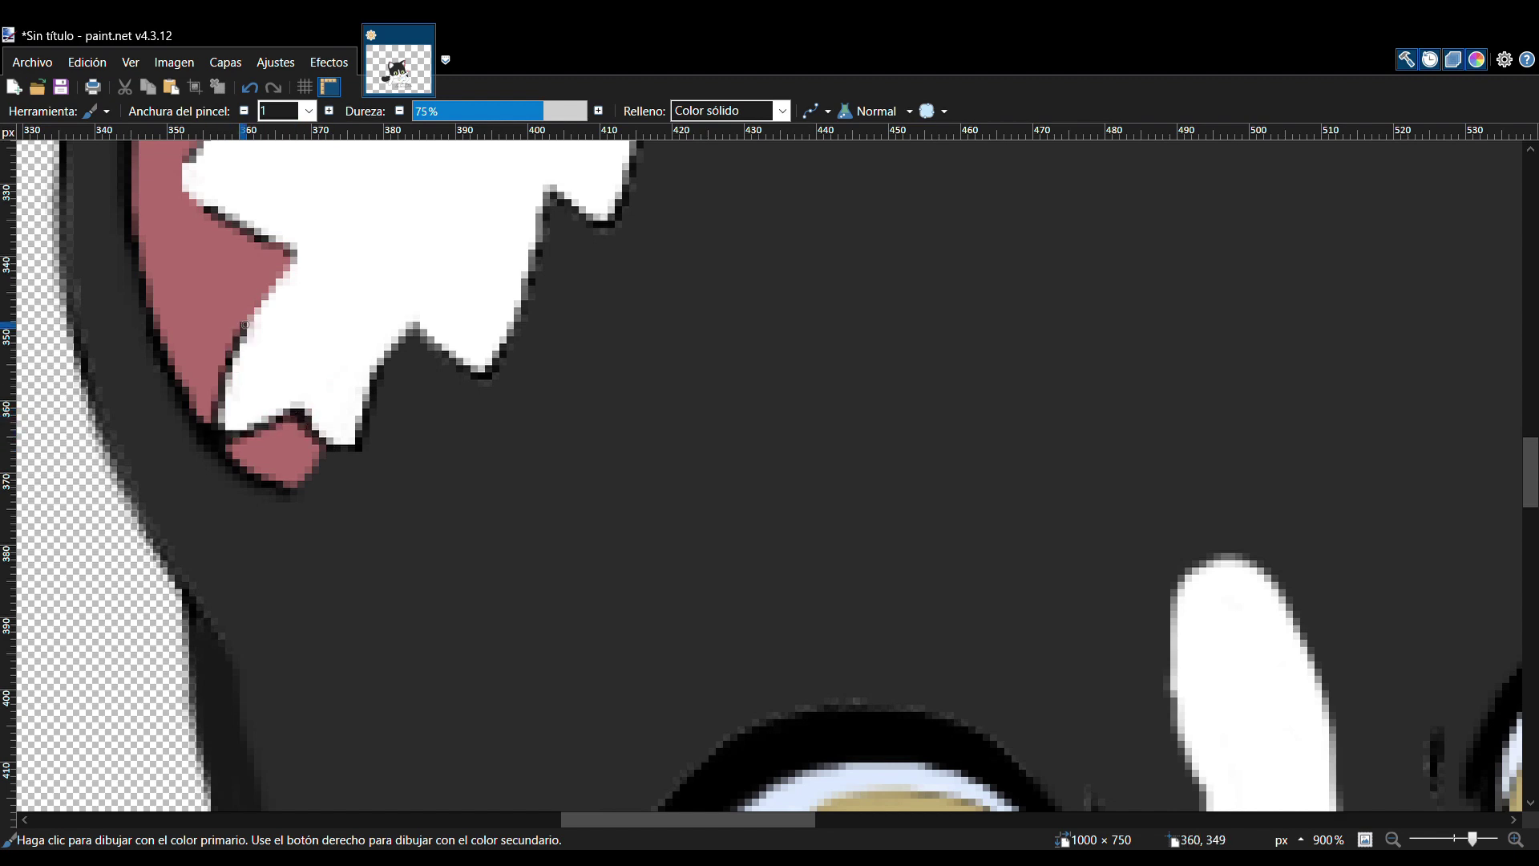
{"action": "scroll", "coordinate": [555, 506], "scroll_direction": "up", "scroll_amount": 2}
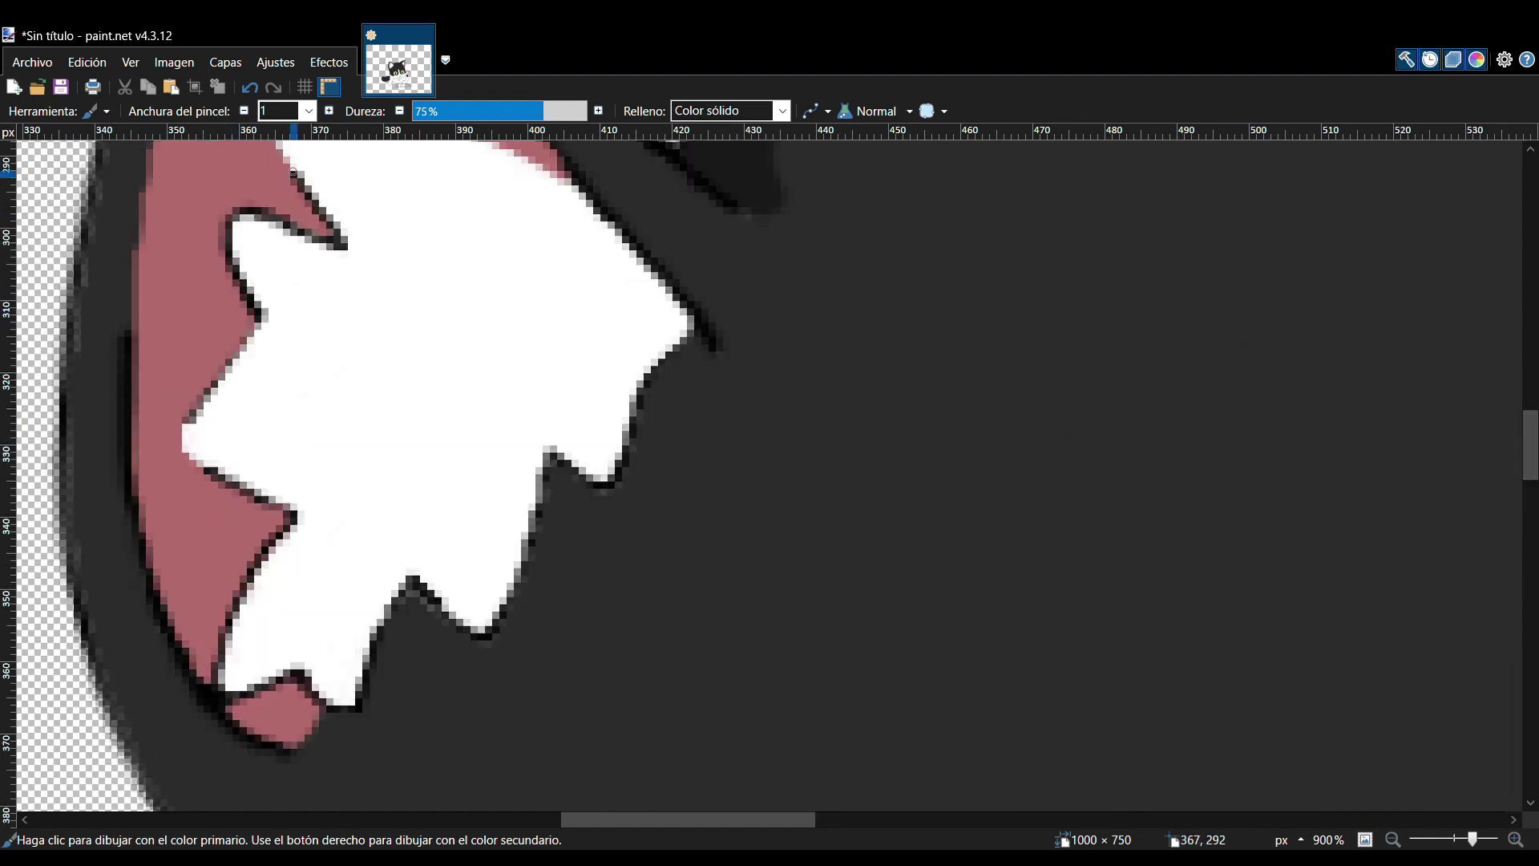
{"action": "scroll", "coordinate": [1287, 337], "scroll_direction": "up", "scroll_amount": 1}
{"action": "scroll", "coordinate": [1288, 337], "scroll_direction": "down", "scroll_amount": 6, "text": "ctrl"}
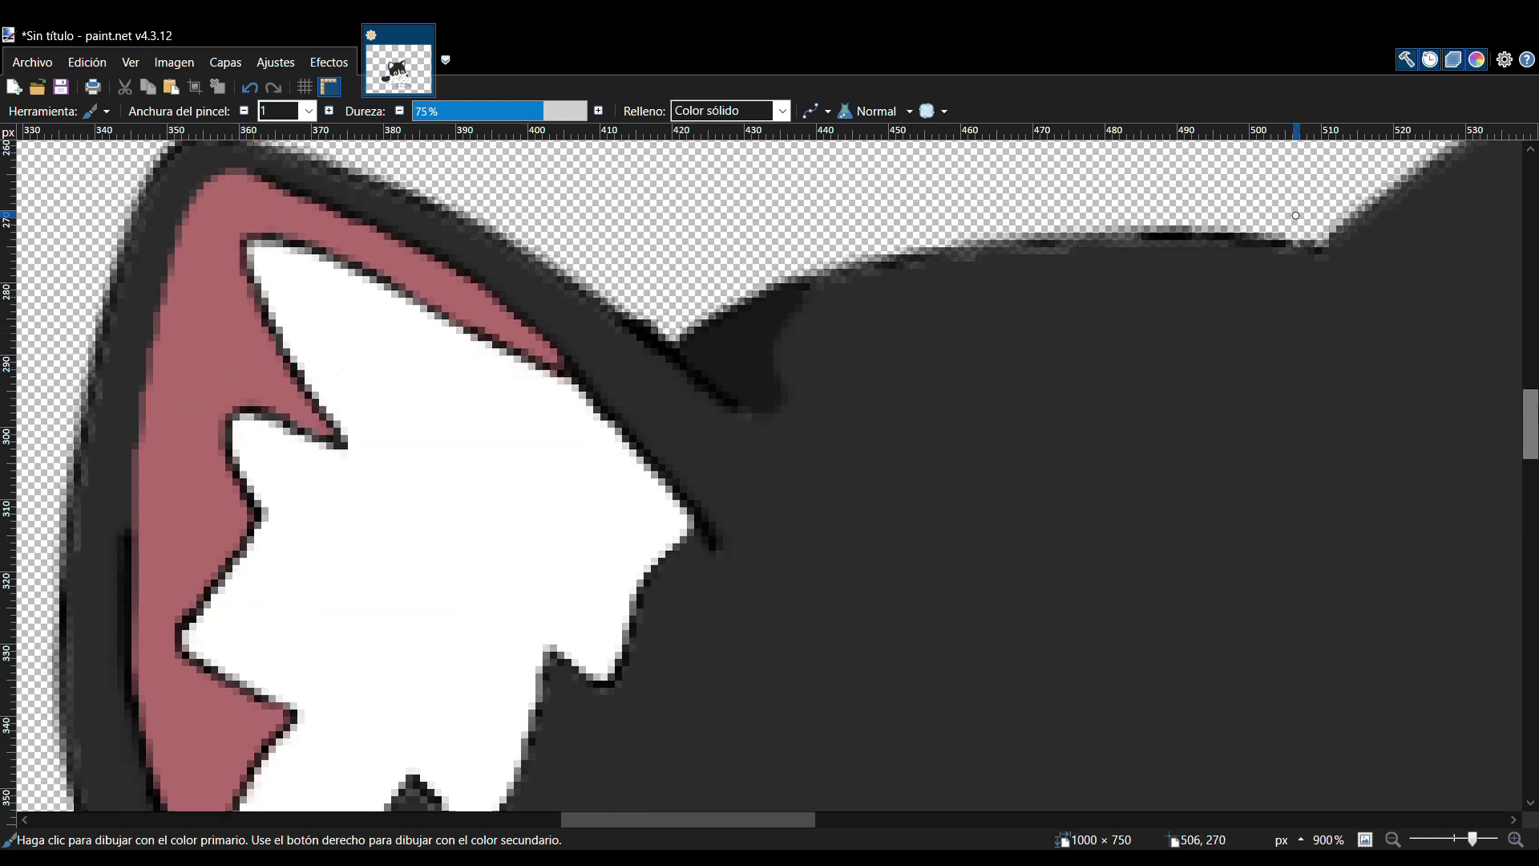
{"action": "scroll", "coordinate": [677, 513], "scroll_direction": "up", "scroll_amount": 6, "text": "ctrl"}
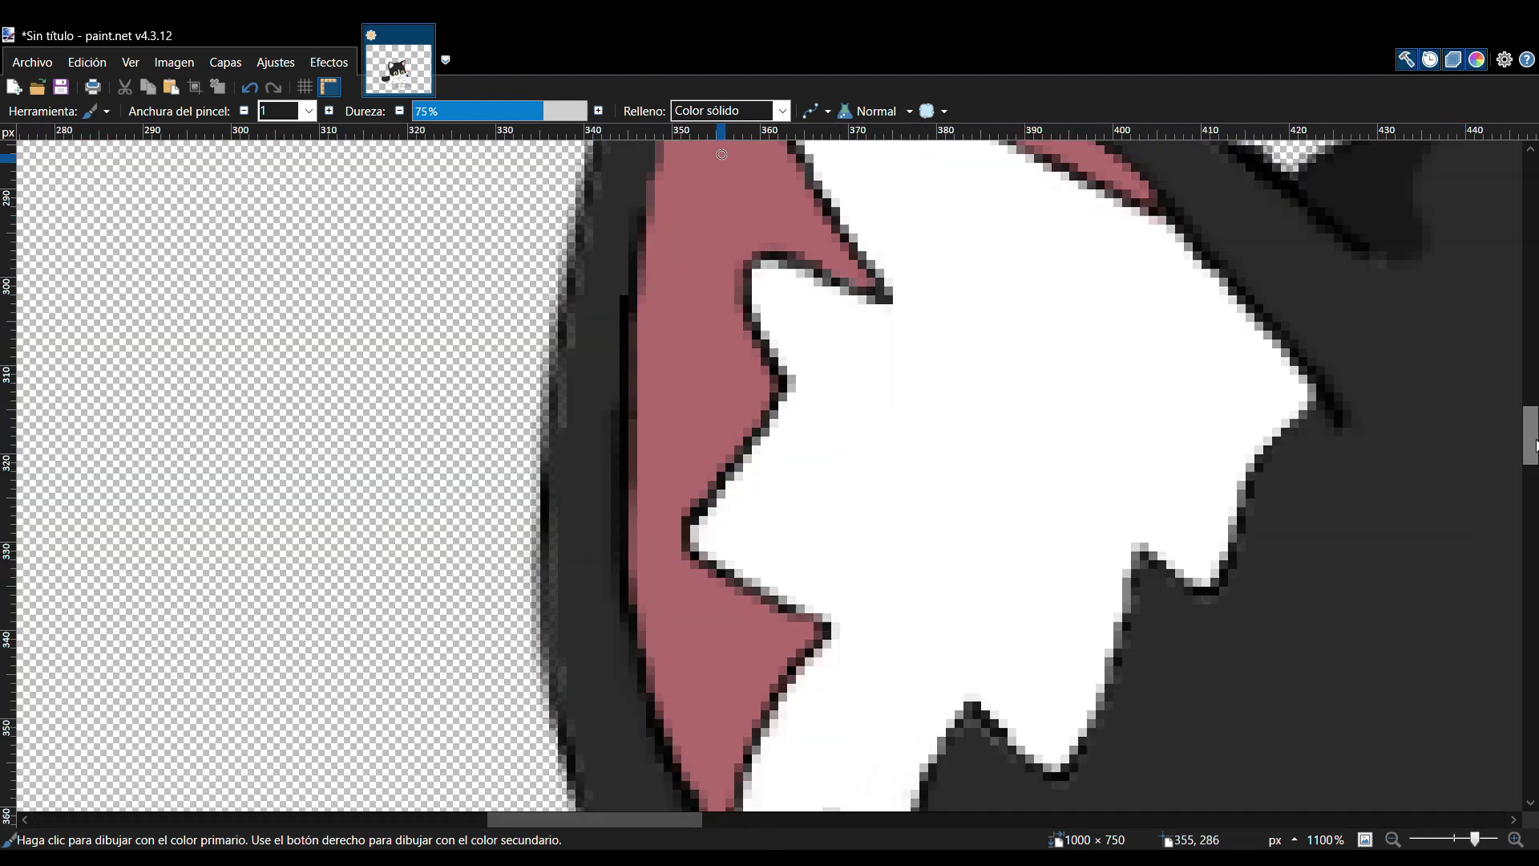
- Enlarge the raised paw's main pad in pink and shade the lower edges of the pads darker with the 1 px brush
{"action": "scroll", "coordinate": [975, 676], "scroll_direction": "down", "scroll_amount": 8, "text": "ctrl"}
{"action": "scroll", "coordinate": [797, 505], "scroll_direction": "up", "scroll_amount": 10, "text": "ctrl"}
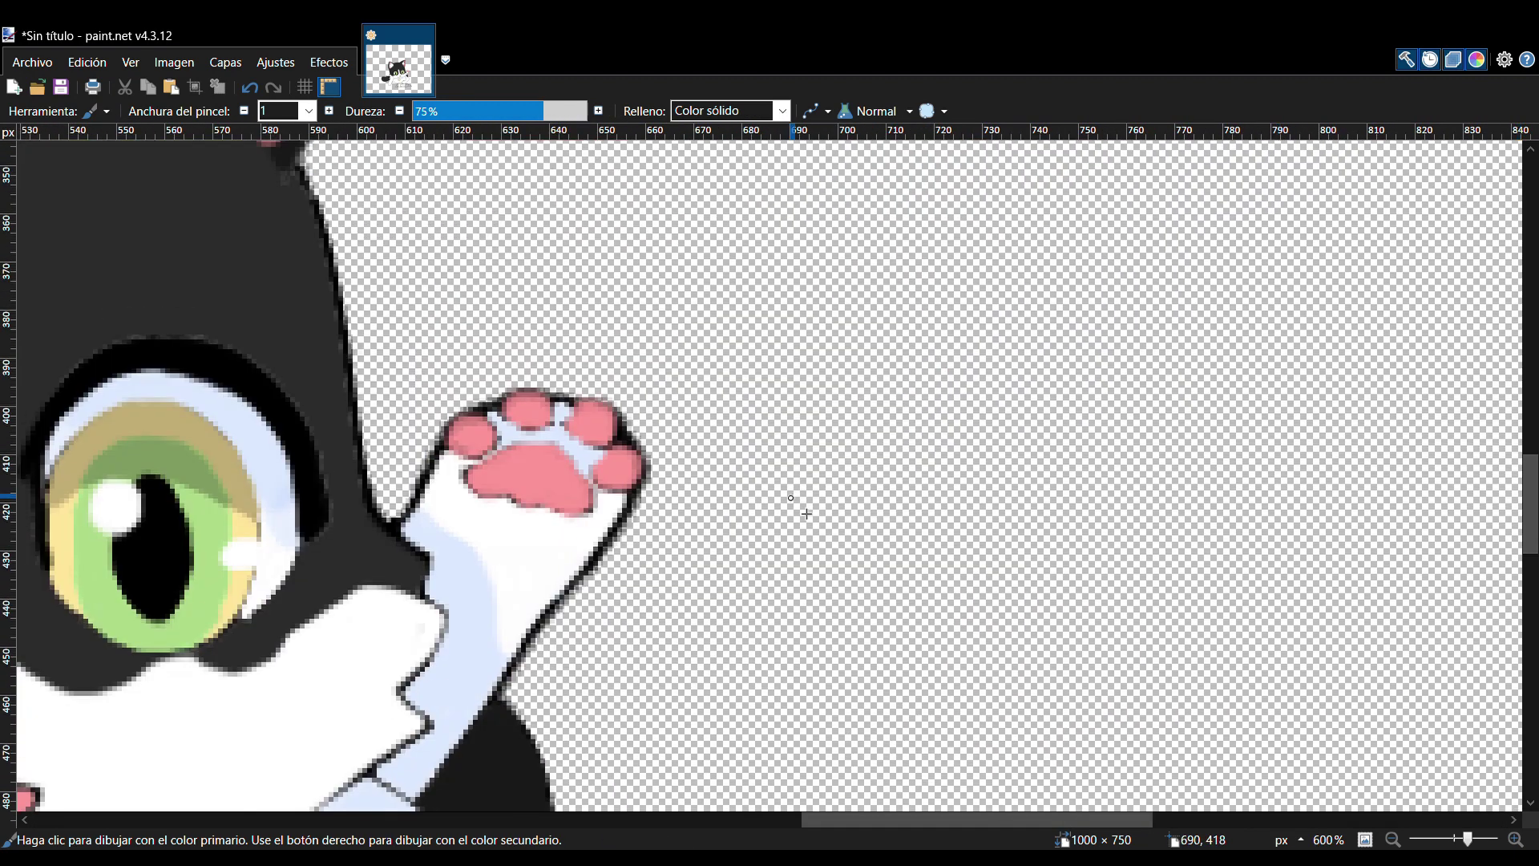
{"action": "left_click_drag", "start_coordinate": [367, 466], "coordinate": [385, 471]}
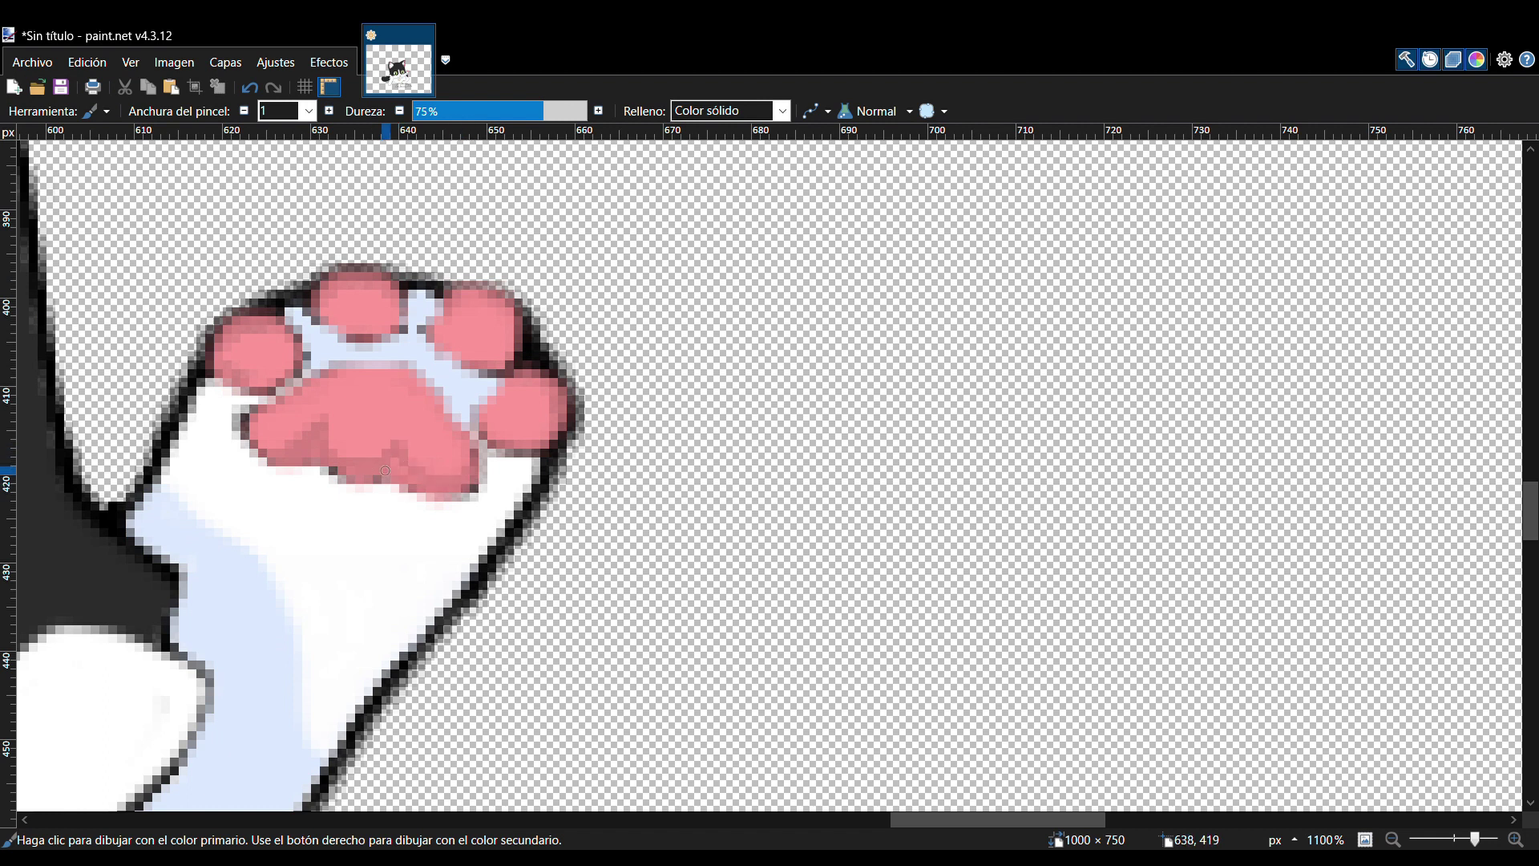
{"action": "left_click_drag", "start_coordinate": [287, 393], "coordinate": [344, 367]}
{"action": "left_click_drag", "start_coordinate": [457, 434], "coordinate": [351, 362]}
{"action": "left_click_drag", "start_coordinate": [549, 425], "coordinate": [499, 426]}
{"action": "left_click_drag", "start_coordinate": [510, 341], "coordinate": [358, 315]}
{"action": "left_click_drag", "start_coordinate": [290, 367], "coordinate": [273, 373]}
{"action": "left_click_drag", "start_coordinate": [409, 364], "coordinate": [393, 357]}
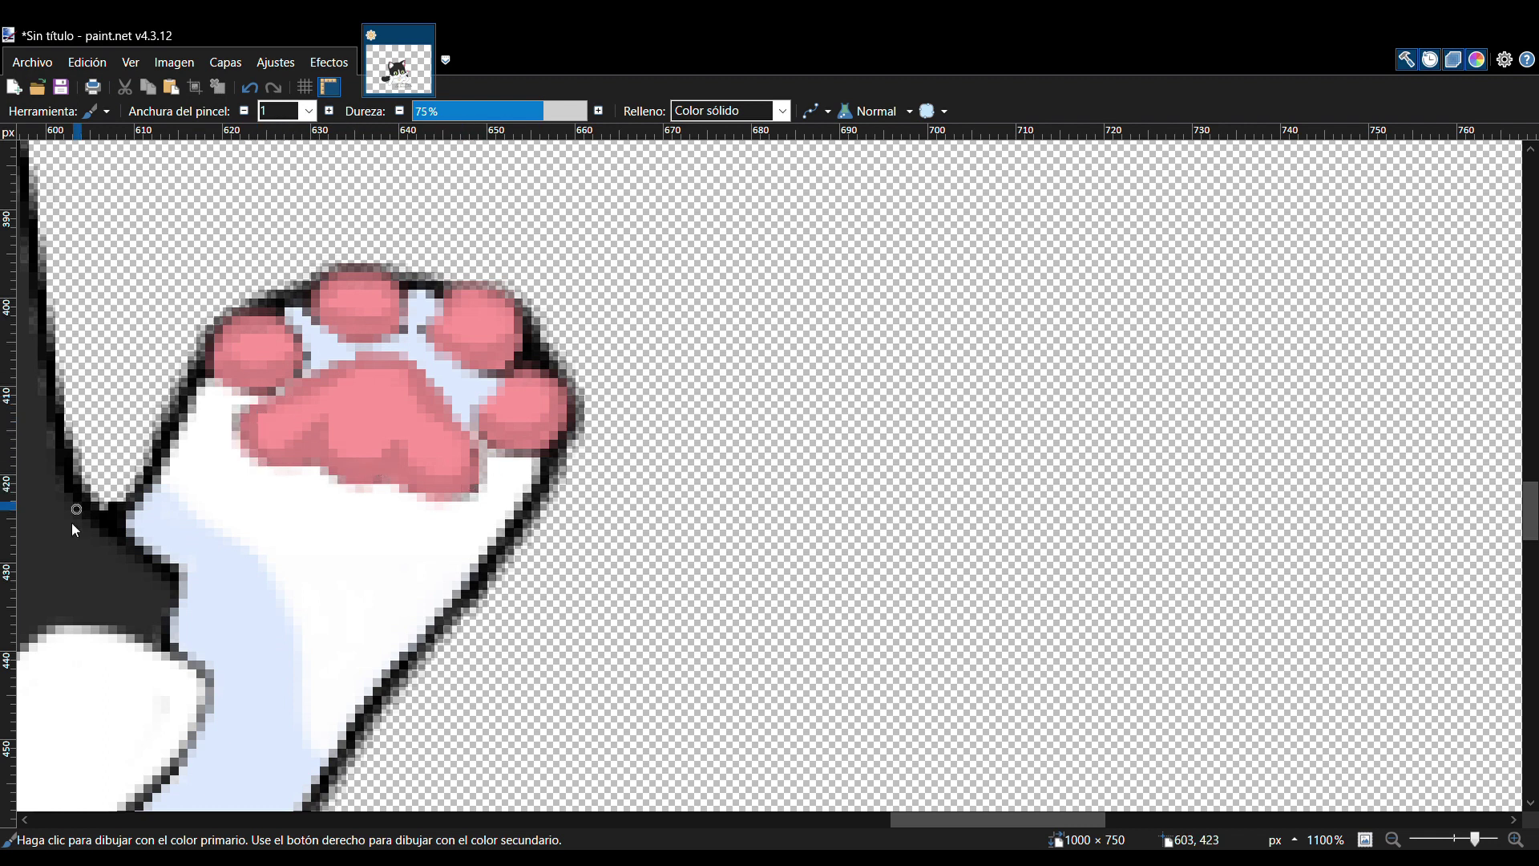
{"action": "key", "text": "ctrl+0"}
{"action": "scroll", "coordinate": [513, 473], "scroll_direction": "up", "scroll_amount": 8}
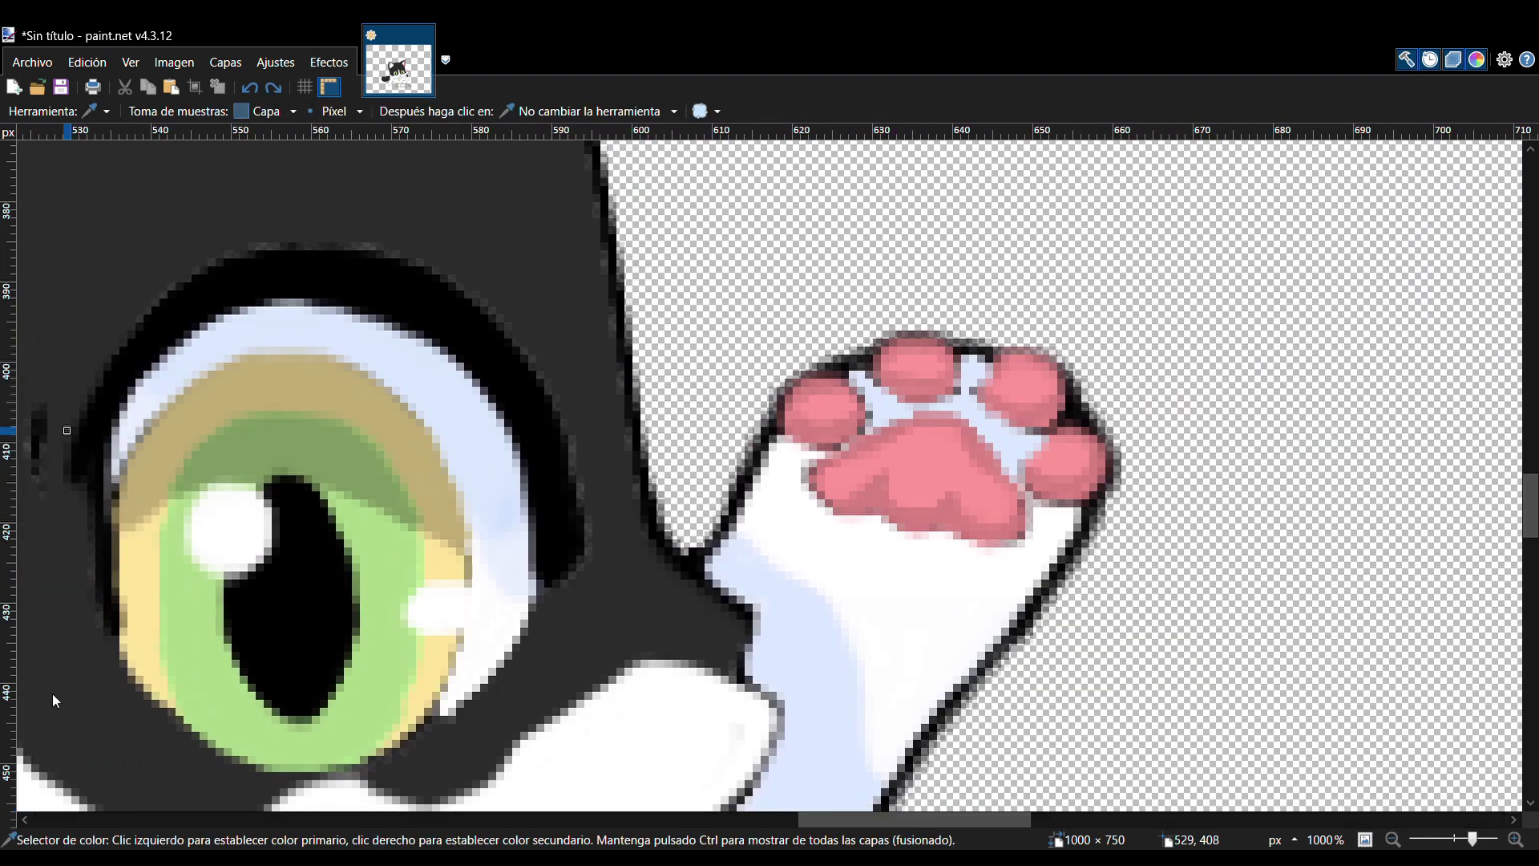
- Shade the edges and center of the cat's nose in darker pink with the 1 px brush
{"action": "scroll", "coordinate": [521, 428], "scroll_direction": "down", "scroll_amount": 8}
{"action": "left_click_drag", "start_coordinate": [1035, 819], "coordinate": [815, 820]}
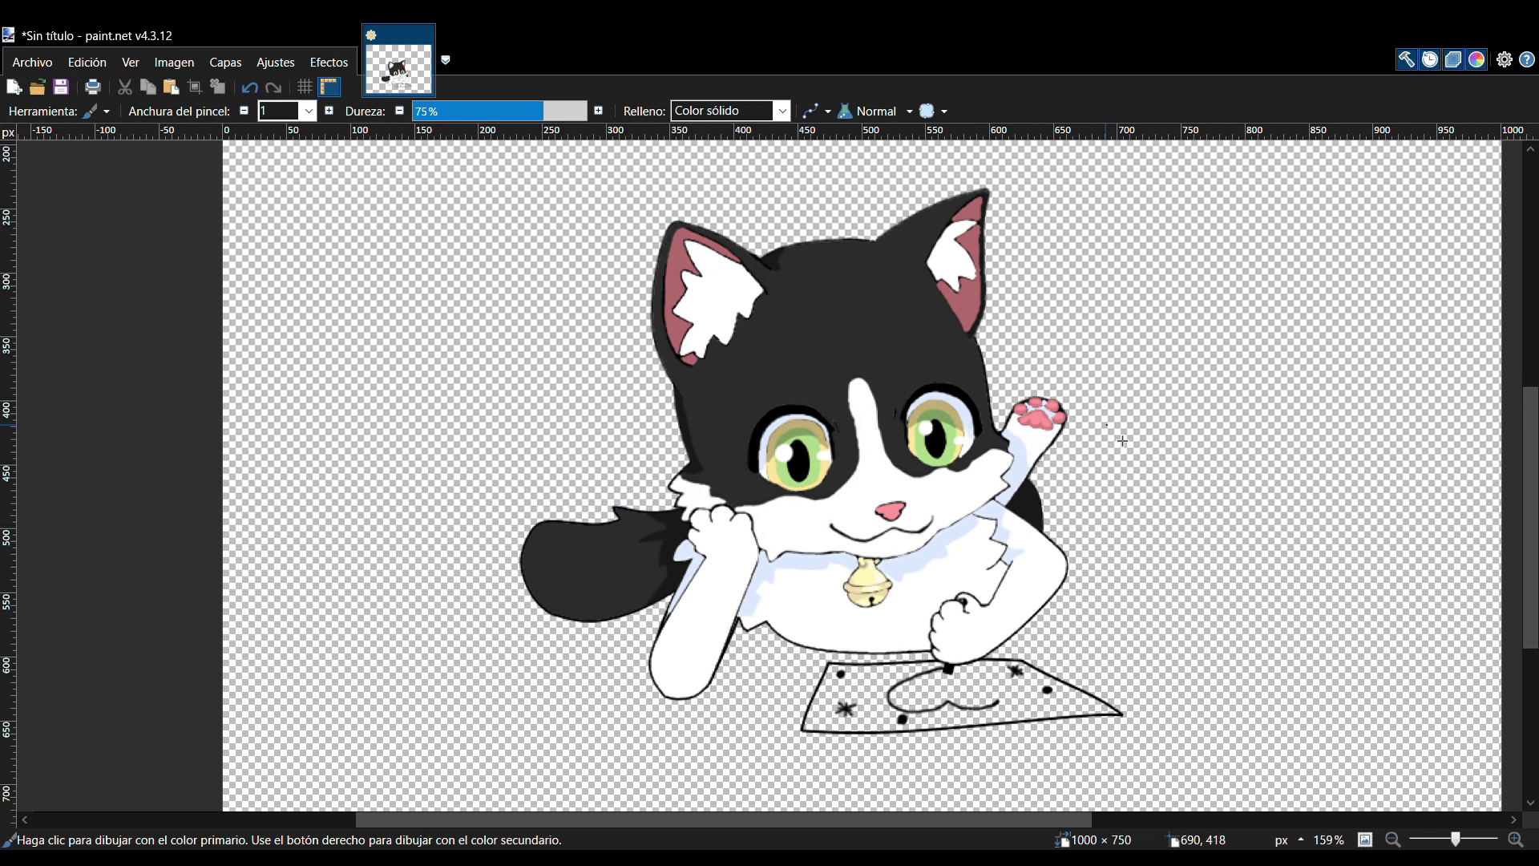
{"action": "scroll", "coordinate": [914, 419], "scroll_direction": "up", "scroll_amount": 6}
{"action": "key", "text": "k"}
{"action": "scroll", "coordinate": [842, 674], "scroll_direction": "up", "scroll_amount": 7}
{"action": "key", "text": "b"}
{"action": "mouse_move", "coordinate": [723, 615]}
{"action": "left_mouse_down"}
{"action": "mouse_move", "coordinate": [833, 636]}
{"action": "mouse_move", "coordinate": [825, 597]}
{"action": "left_mouse_up"}
{"action": "left_click_drag", "start_coordinate": [724, 611], "coordinate": [671, 578]}
{"action": "left_click_drag", "start_coordinate": [911, 560], "coordinate": [943, 514]}
{"action": "mouse_move", "coordinate": [976, 489]}
{"action": "left_mouse_down"}
{"action": "mouse_move", "coordinate": [927, 474]}
{"action": "mouse_move", "coordinate": [632, 559]}
{"action": "left_mouse_up"}
{"action": "left_click", "coordinate": [865, 645]}
{"action": "left_click_drag", "start_coordinate": [816, 555], "coordinate": [816, 542]}
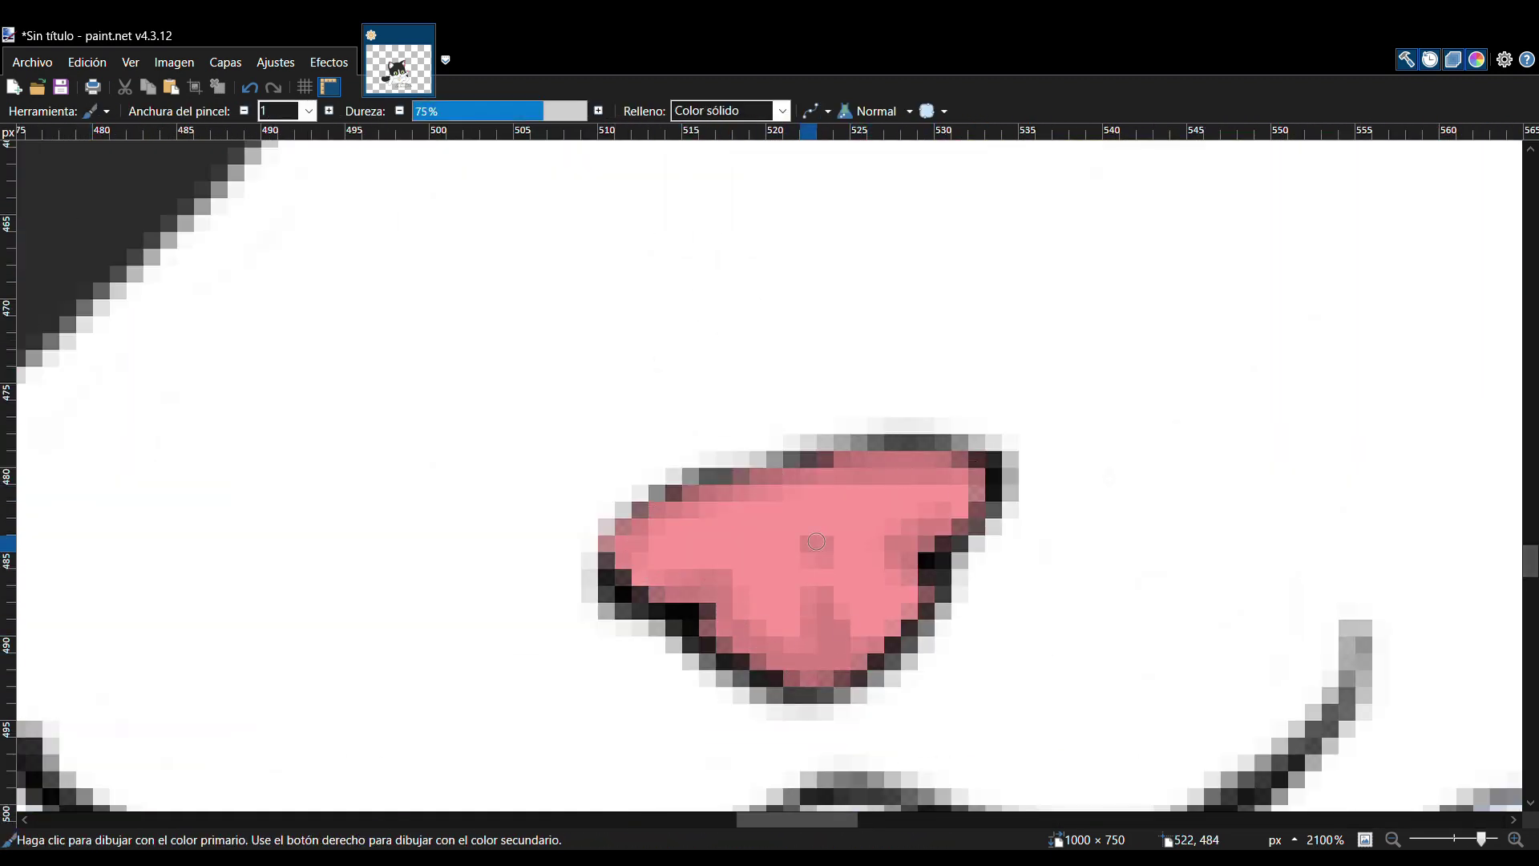
{"action": "scroll", "coordinate": [996, 351], "scroll_direction": "down", "scroll_amount": 10}
{"action": "scroll", "coordinate": [1327, 514], "scroll_direction": "down", "scroll_amount": 4}
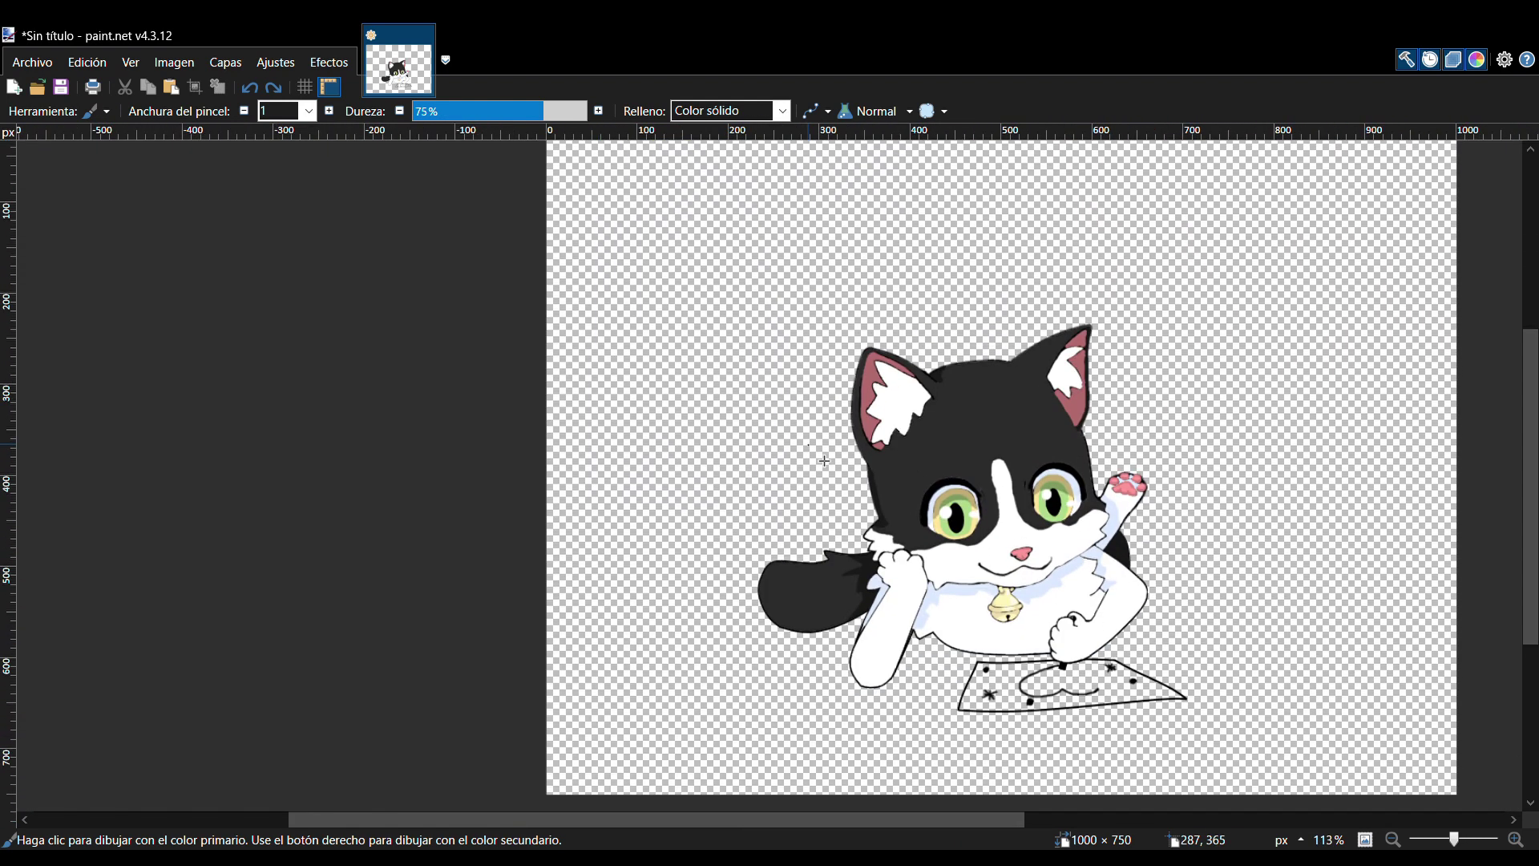
{"action": "left_click_drag", "start_coordinate": [682, 821], "coordinate": [755, 847]}
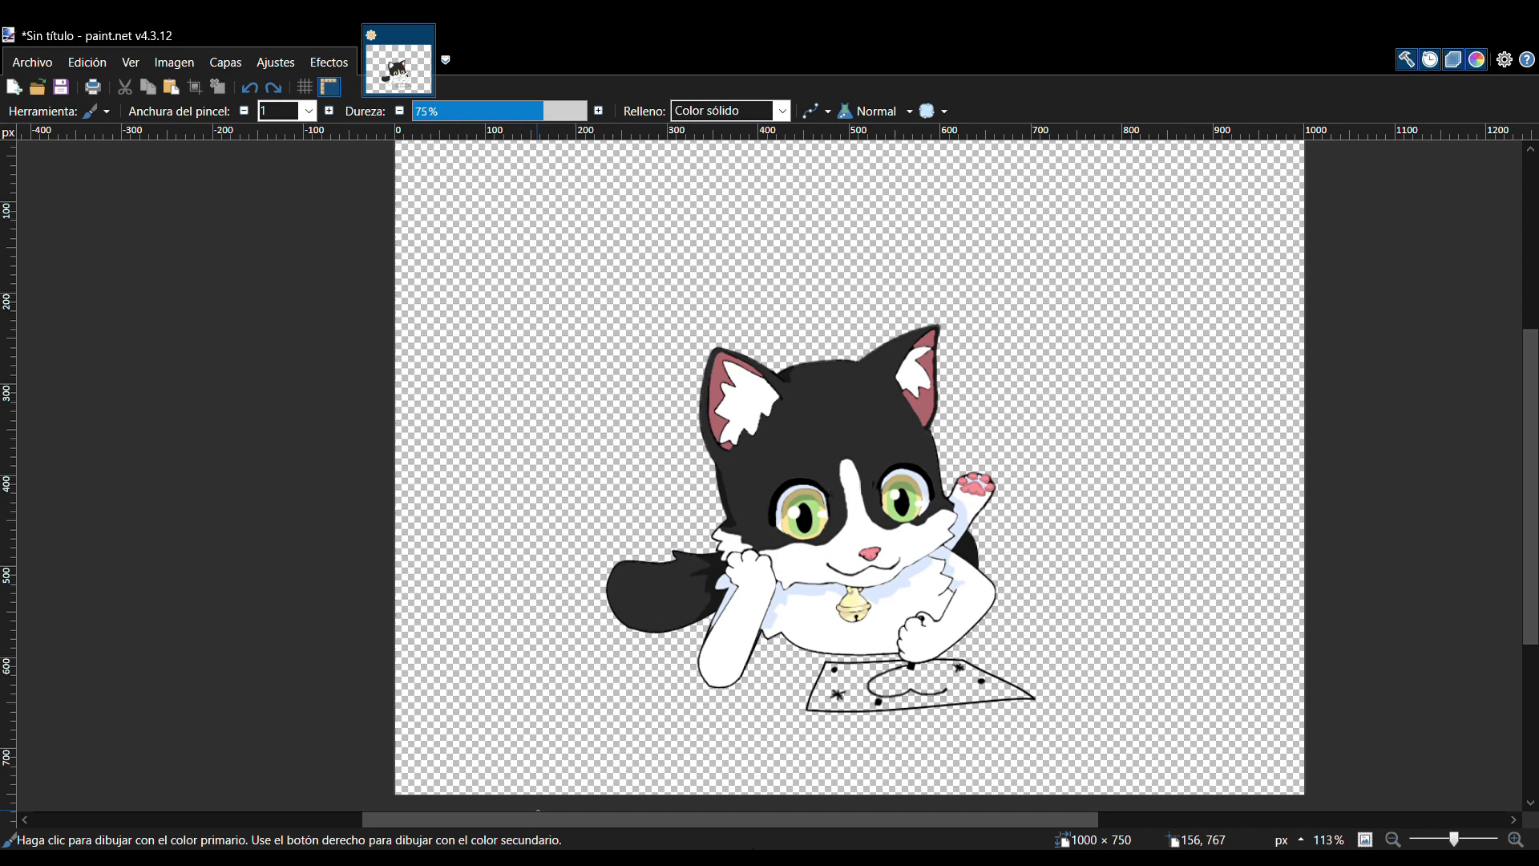
{"action": "scroll", "coordinate": [787, 421], "scroll_direction": "up", "scroll_amount": 4}
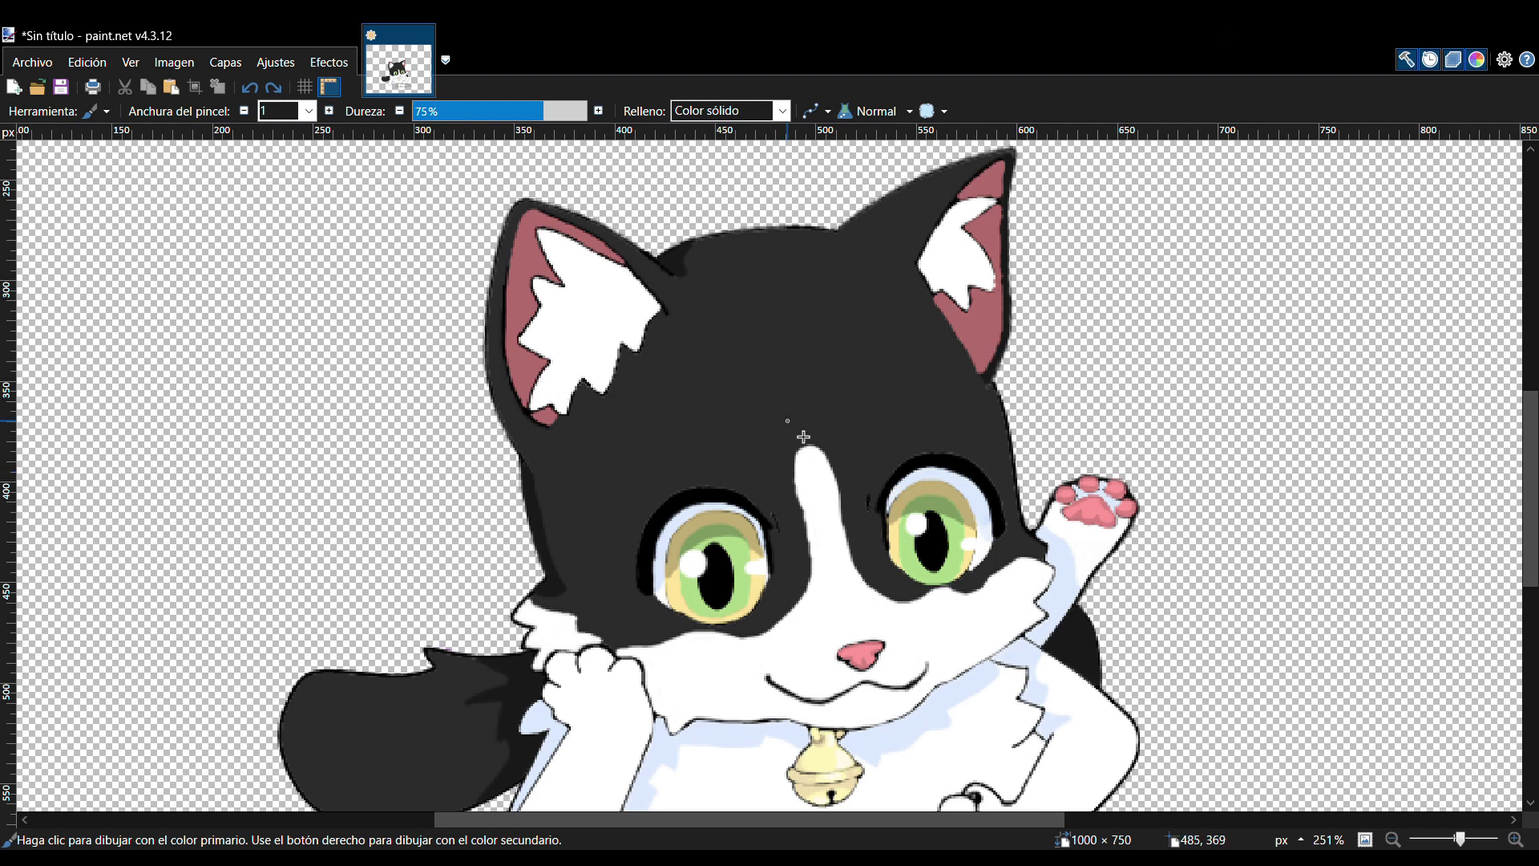
{"action": "scroll", "coordinate": [1002, 401], "scroll_direction": "up", "scroll_amount": 3}
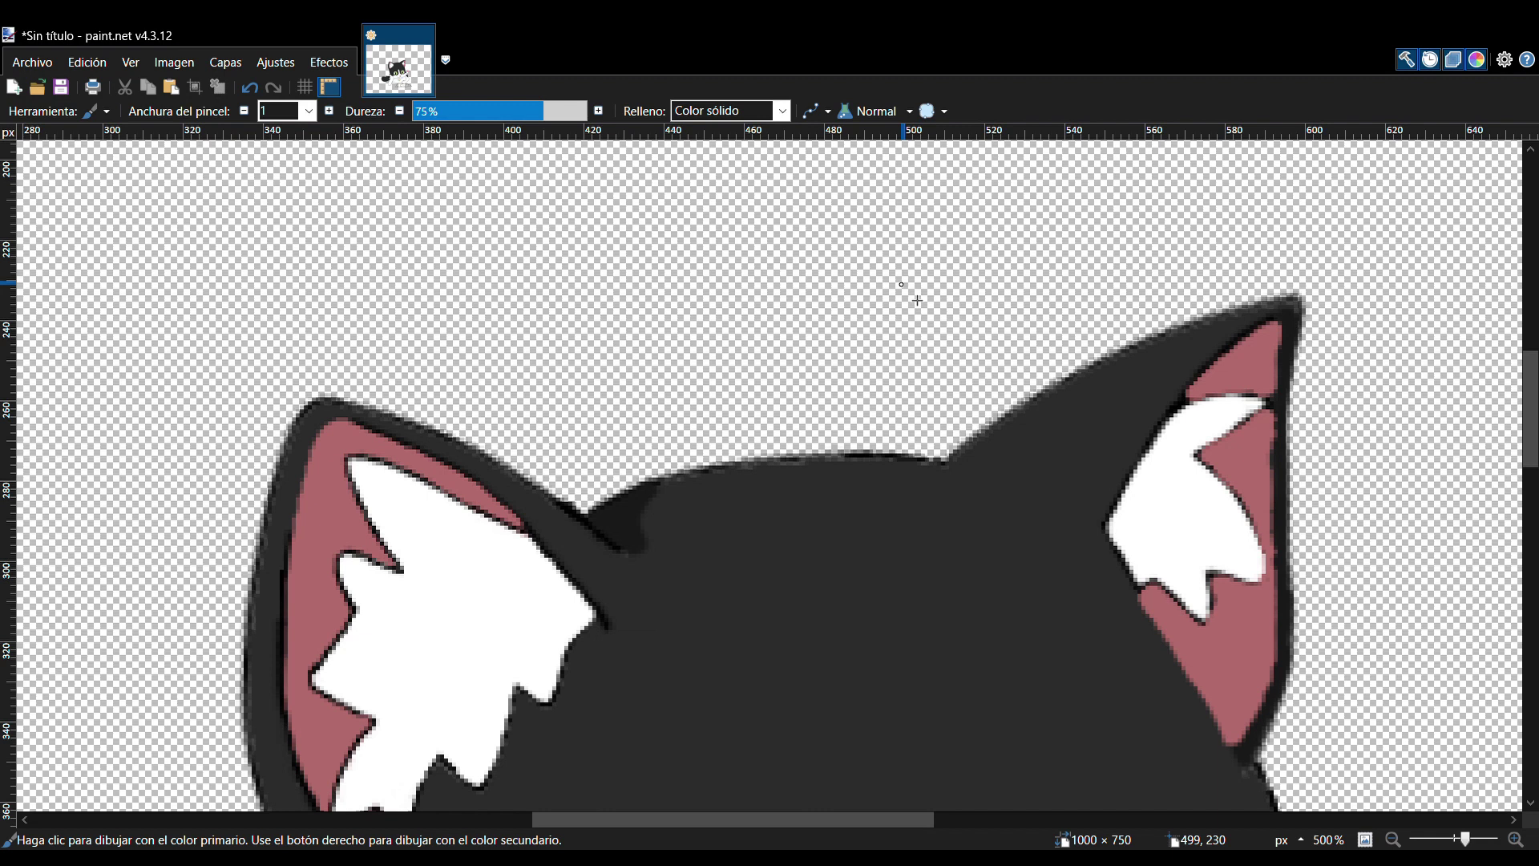
{"action": "left_click", "coordinate": [513, 859]}
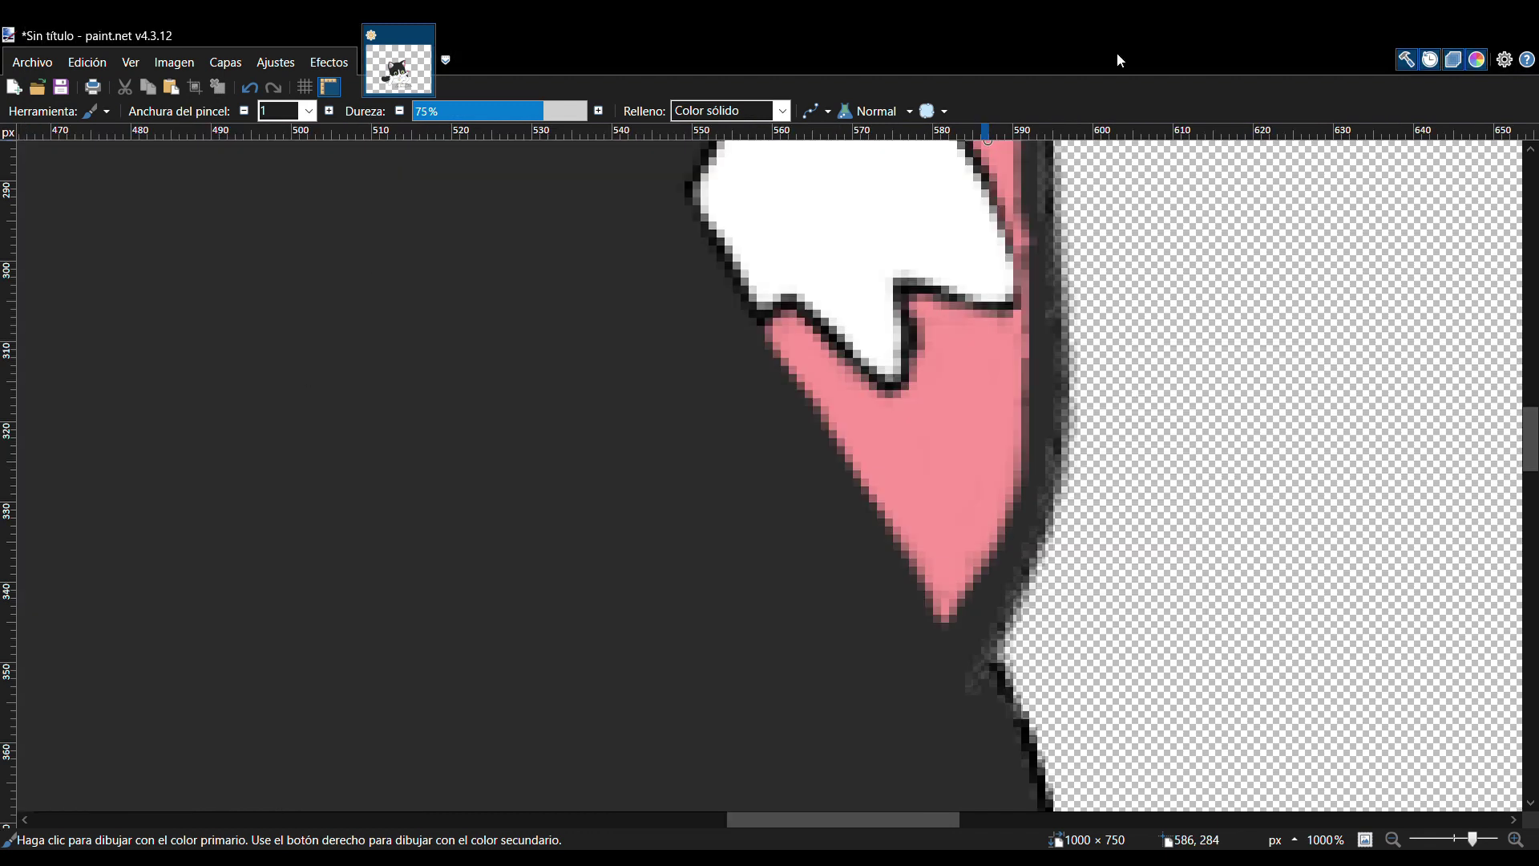
- Fill the left eye's empty interior and its black pupil with the dark tan color
{"action": "scroll", "coordinate": [850, 459], "scroll_direction": "down", "scroll_amount": 6}
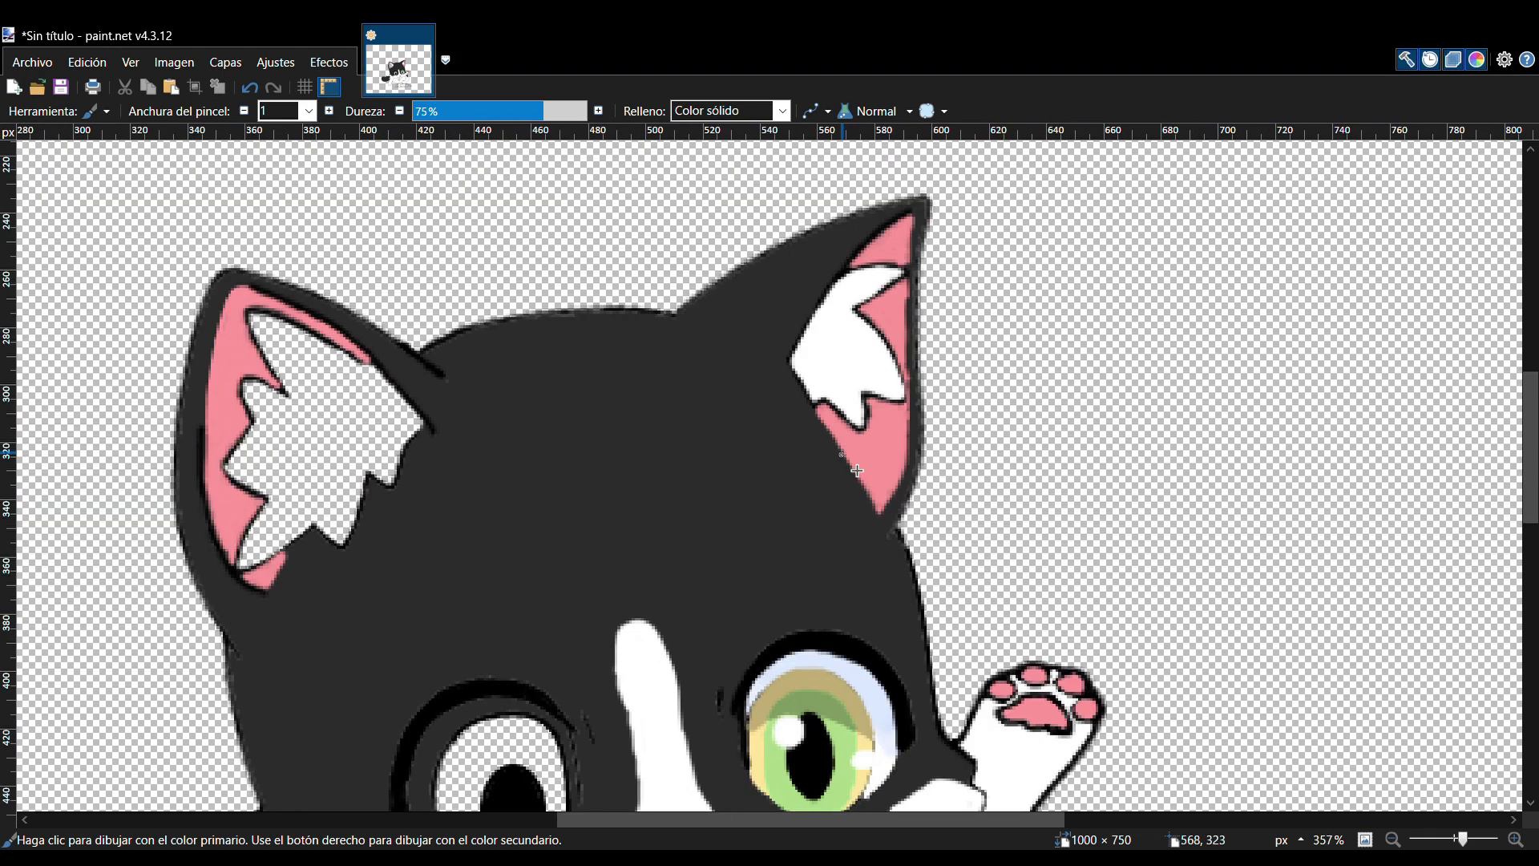
{"action": "scroll", "coordinate": [721, 513], "scroll_direction": "down", "scroll_amount": 3}
{"action": "scroll", "coordinate": [721, 581], "scroll_direction": "left", "scroll_amount": 3}
{"action": "scroll", "coordinate": [943, 620], "scroll_direction": "up", "scroll_amount": 4}
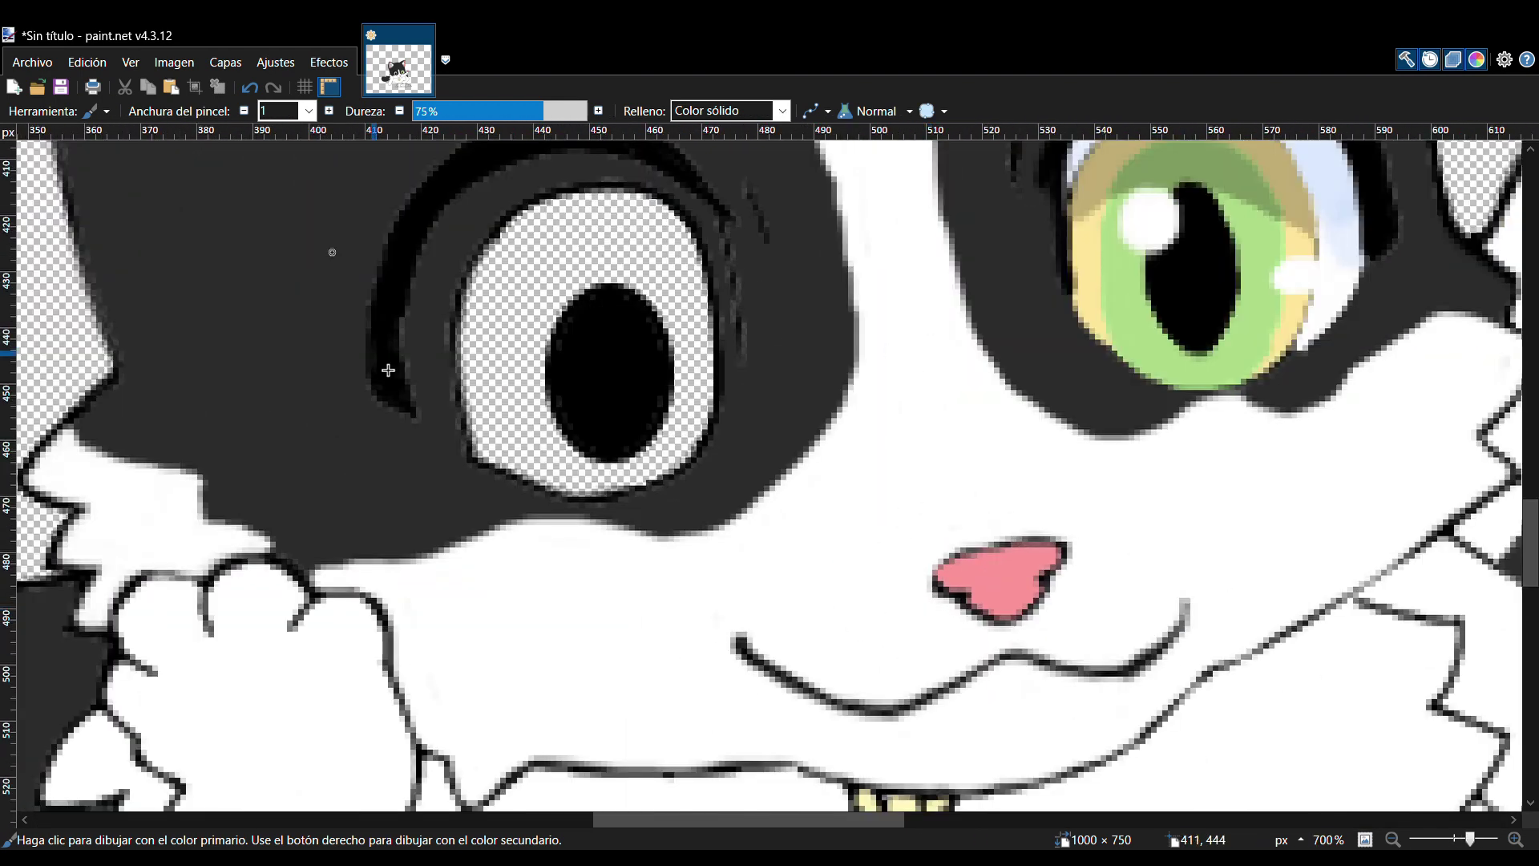
{"action": "key", "text": "f"}
{"action": "left_click", "coordinate": [611, 259]}
{"action": "left_click", "coordinate": [619, 368]}
- Paint the area between the left eye's lash line and iris white, touch up its lower corner, and set the brush to 2 px
{"action": "key", "text": "b"}
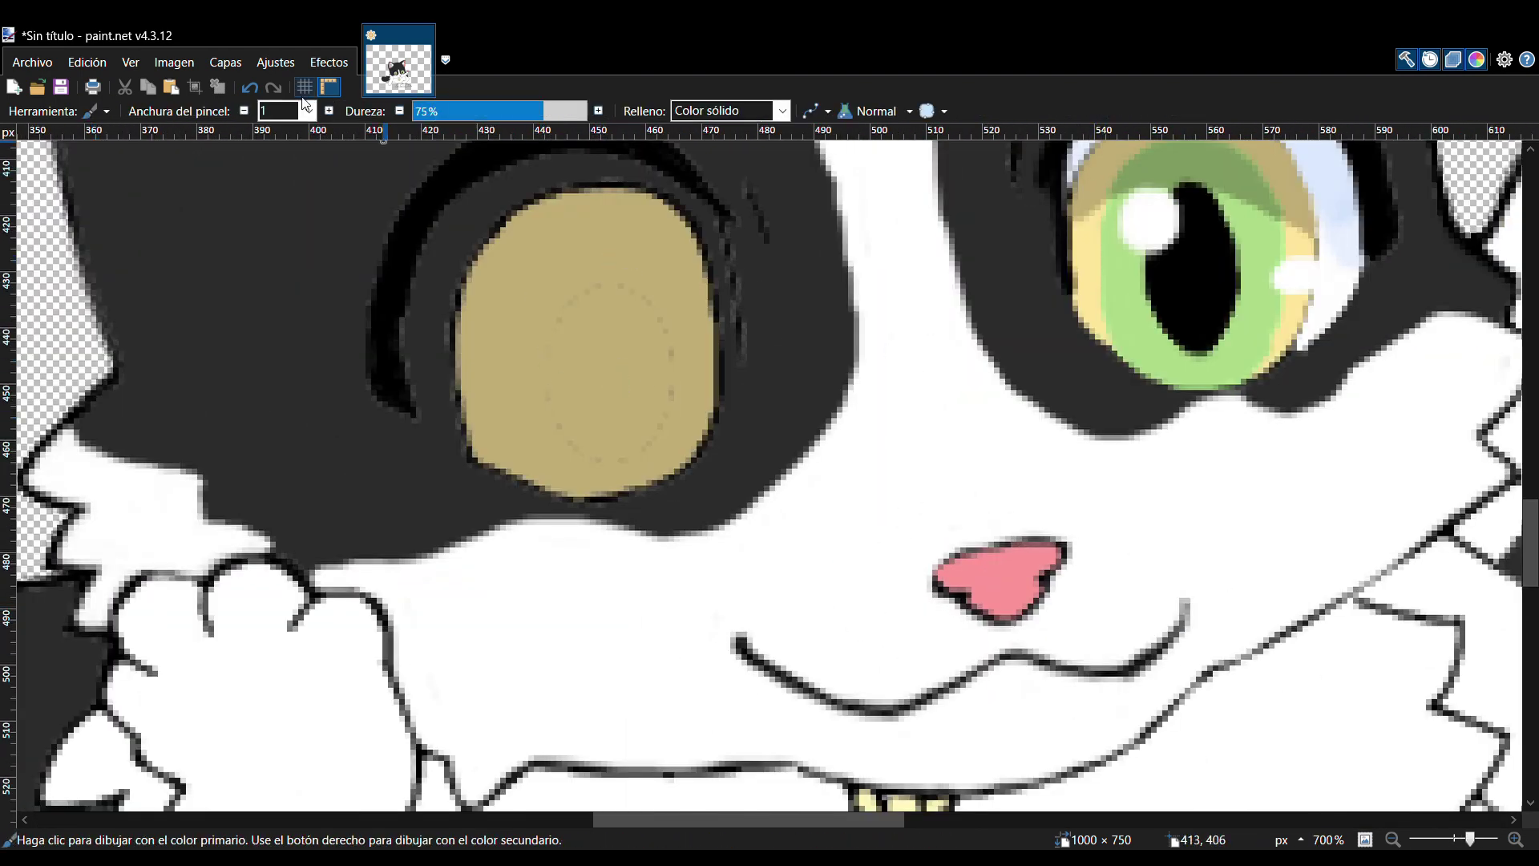
{"action": "mouse_move", "coordinate": [433, 369]}
{"action": "left_mouse_down"}
{"action": "mouse_move", "coordinate": [444, 279]}
{"action": "mouse_move", "coordinate": [540, 180]}
{"action": "mouse_move", "coordinate": [514, 171]}
{"action": "mouse_move", "coordinate": [461, 205]}
{"action": "mouse_move", "coordinate": [421, 353]}
{"action": "mouse_move", "coordinate": [419, 372]}
{"action": "mouse_move", "coordinate": [439, 377]}
{"action": "mouse_move", "coordinate": [433, 232]}
{"action": "mouse_move", "coordinate": [629, 168]}
{"action": "mouse_move", "coordinate": [659, 182]}
{"action": "left_mouse_up"}
{"action": "key", "text": "k"}
{"action": "left_click", "coordinate": [480, 484]}
{"action": "key", "text": "b"}
{"action": "mouse_move", "coordinate": [418, 451]}
{"action": "left_mouse_down"}
{"action": "mouse_move", "coordinate": [464, 468]}
{"action": "mouse_move", "coordinate": [422, 440]}
{"action": "left_mouse_up"}
{"action": "left_click", "coordinate": [308, 111]}
{"action": "left_click", "coordinate": [308, 132]}
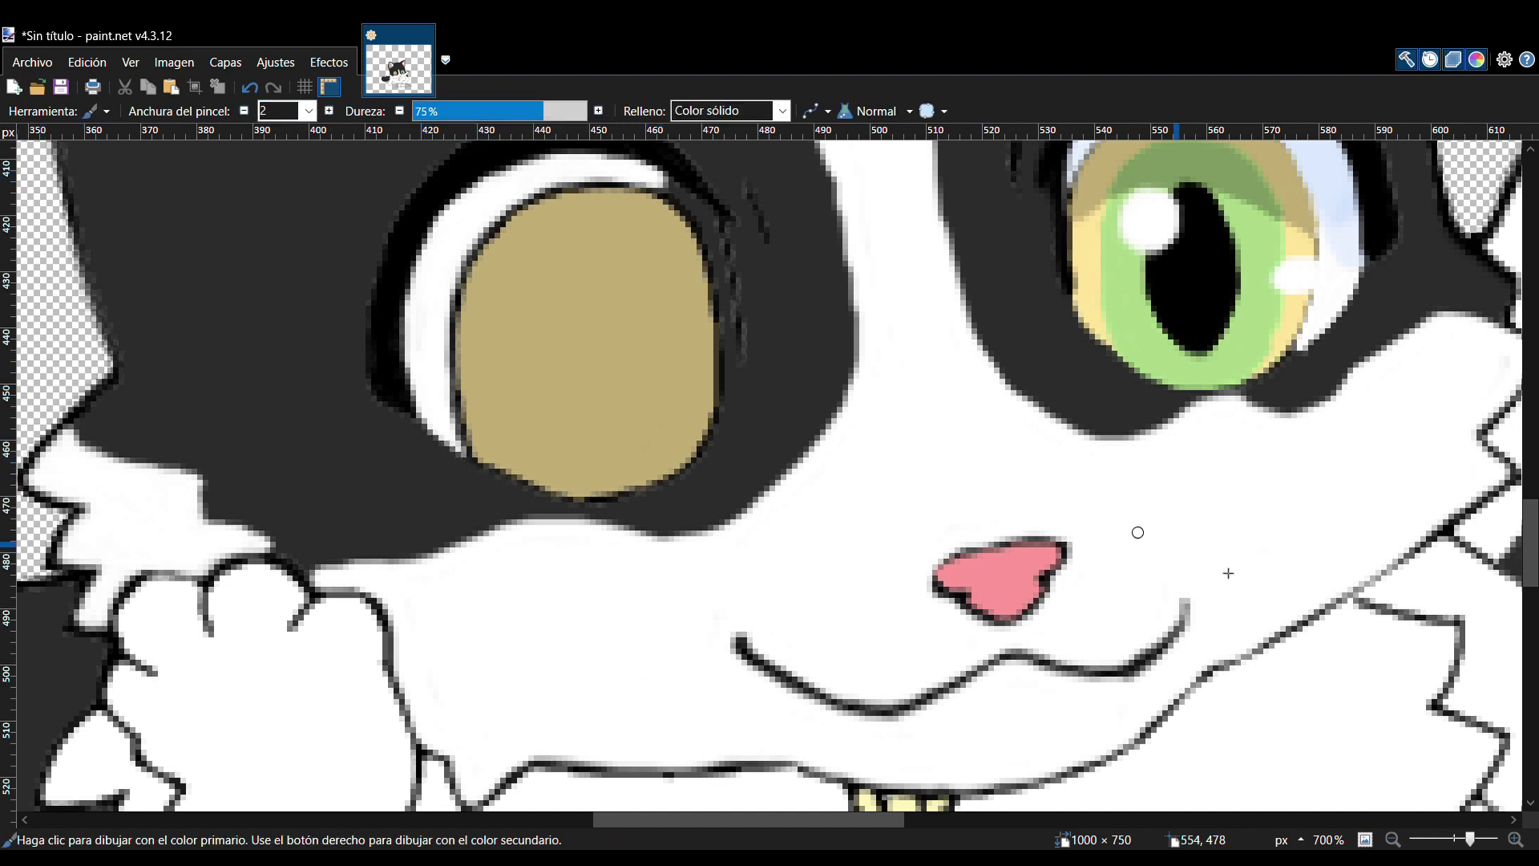
- Touch up the white strip and outline at the right side of the left eye, sampling the surrounding fur color
{"action": "scroll", "coordinate": [772, 386], "scroll_direction": "up", "scroll_amount": 4}
{"action": "left_click_drag", "start_coordinate": [687, 259], "coordinate": [697, 416]}
{"action": "left_click_drag", "start_coordinate": [1535, 520], "coordinate": [1534, 494]}
{"action": "mouse_move", "coordinate": [695, 629]}
{"action": "left_mouse_down"}
{"action": "mouse_move", "coordinate": [669, 473]}
{"action": "mouse_move", "coordinate": [601, 374]}
{"action": "mouse_move", "coordinate": [656, 439]}
{"action": "mouse_move", "coordinate": [443, 323]}
{"action": "mouse_move", "coordinate": [184, 435]}
{"action": "left_mouse_up"}
{"action": "mouse_move", "coordinate": [661, 426]}
{"action": "left_mouse_down"}
{"action": "mouse_move", "coordinate": [699, 653]}
{"action": "mouse_move", "coordinate": [696, 772]}
{"action": "left_mouse_up"}
{"action": "left_click_drag", "start_coordinate": [1535, 523], "coordinate": [1538, 542]}
{"action": "key", "text": "k"}
{"action": "left_click", "coordinate": [731, 513]}
{"action": "key", "text": "b"}
{"action": "left_click_drag", "start_coordinate": [709, 514], "coordinate": [719, 446]}
{"action": "left_click_drag", "start_coordinate": [801, 825], "coordinate": [777, 825]}
{"action": "left_click_drag", "start_coordinate": [1533, 535], "coordinate": [1533, 530]}
{"action": "mouse_move", "coordinate": [742, 826]}
{"action": "left_mouse_down"}
{"action": "mouse_move", "coordinate": [822, 826]}
{"action": "mouse_move", "coordinate": [628, 823]}
{"action": "mouse_move", "coordinate": [684, 833]}
{"action": "left_mouse_up"}
{"action": "scroll", "coordinate": [762, 695], "scroll_direction": "down", "scroll_amount": 3}
- Shade the upper part of the left eye's white in the light blue sampled from the right eye
{"action": "key", "text": "k"}
{"action": "left_click", "coordinate": [1210, 206]}
{"action": "scroll", "coordinate": [948, 532], "scroll_direction": "down", "scroll_amount": 4}
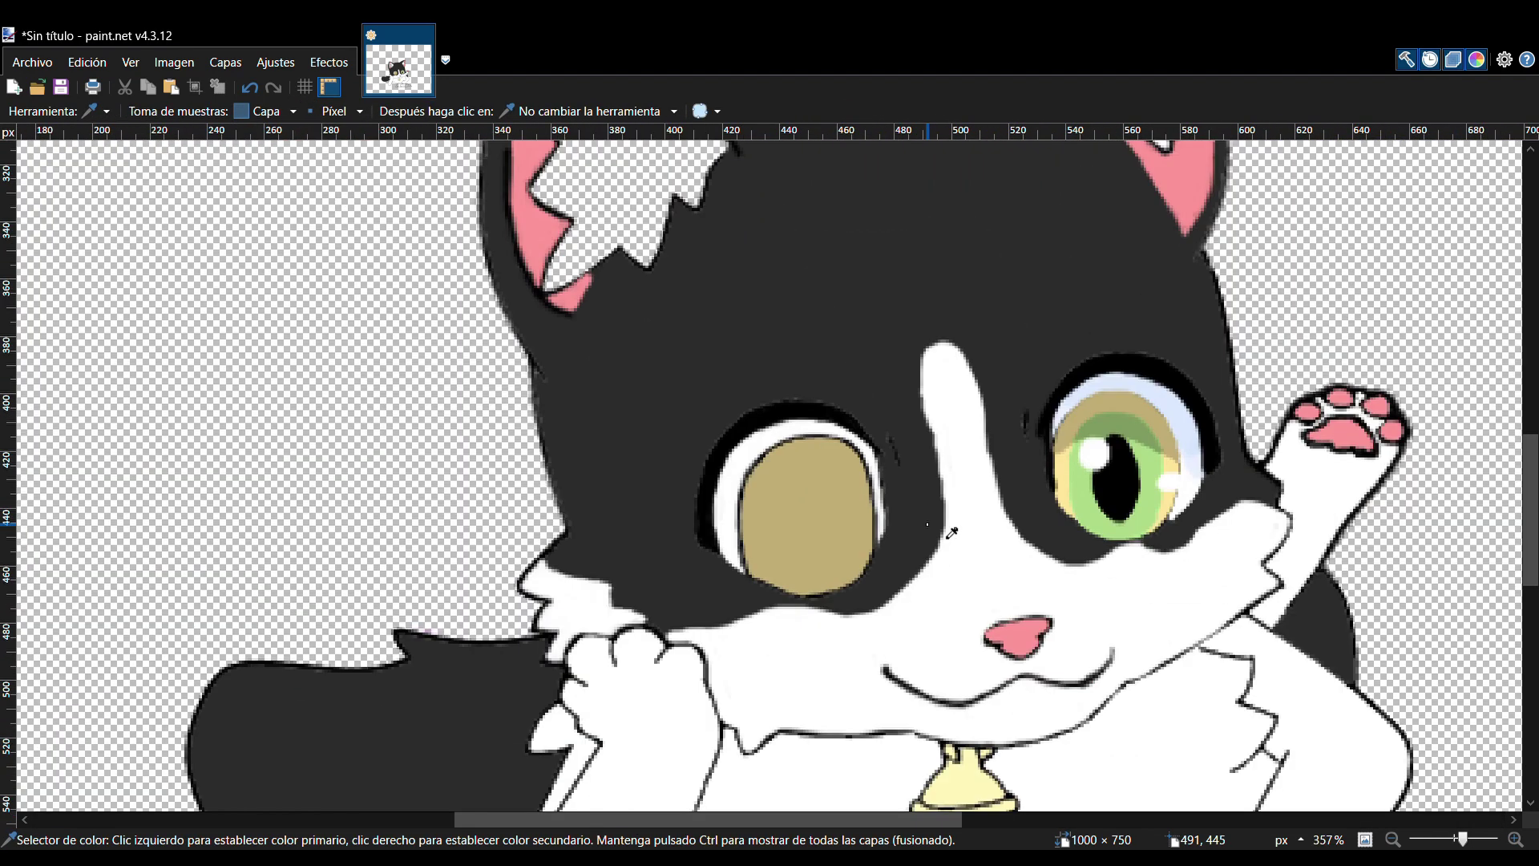
{"action": "scroll", "coordinate": [949, 532], "scroll_direction": "up", "scroll_amount": 3}
{"action": "key", "text": "b"}
{"action": "mouse_move", "coordinate": [819, 510]}
{"action": "left_mouse_down"}
{"action": "mouse_move", "coordinate": [761, 353]}
{"action": "mouse_move", "coordinate": [689, 295]}
{"action": "mouse_move", "coordinate": [573, 317]}
{"action": "left_mouse_up"}
{"action": "mouse_move", "coordinate": [394, 475]}
{"action": "left_mouse_down"}
{"action": "mouse_move", "coordinate": [457, 461]}
{"action": "mouse_move", "coordinate": [550, 360]}
{"action": "mouse_move", "coordinate": [470, 448]}
{"action": "mouse_move", "coordinate": [495, 371]}
{"action": "left_mouse_up"}
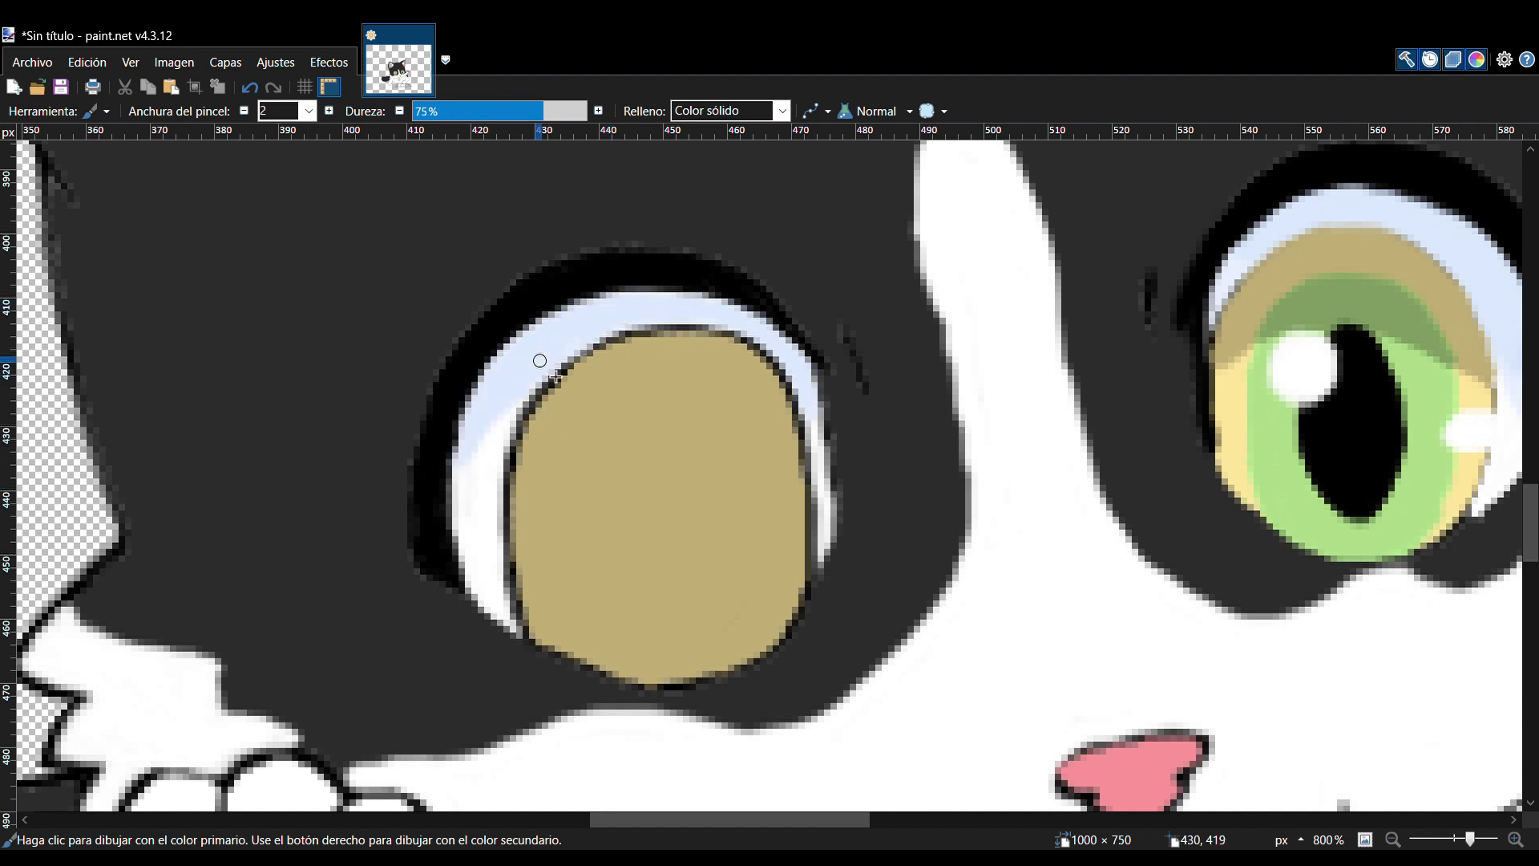
- Paint over the black outline of the left iris with the sampled dark tan color
{"action": "key", "text": "k"}
{"action": "left_click", "coordinate": [654, 368]}
{"action": "key", "text": "b"}
{"action": "mouse_move", "coordinate": [588, 361]}
{"action": "left_mouse_down"}
{"action": "mouse_move", "coordinate": [520, 429]}
{"action": "mouse_move", "coordinate": [573, 371]}
{"action": "mouse_move", "coordinate": [722, 329]}
{"action": "mouse_move", "coordinate": [796, 449]}
{"action": "mouse_move", "coordinate": [812, 579]}
{"action": "left_mouse_up"}
{"action": "left_click_drag", "start_coordinate": [533, 629], "coordinate": [508, 469]}
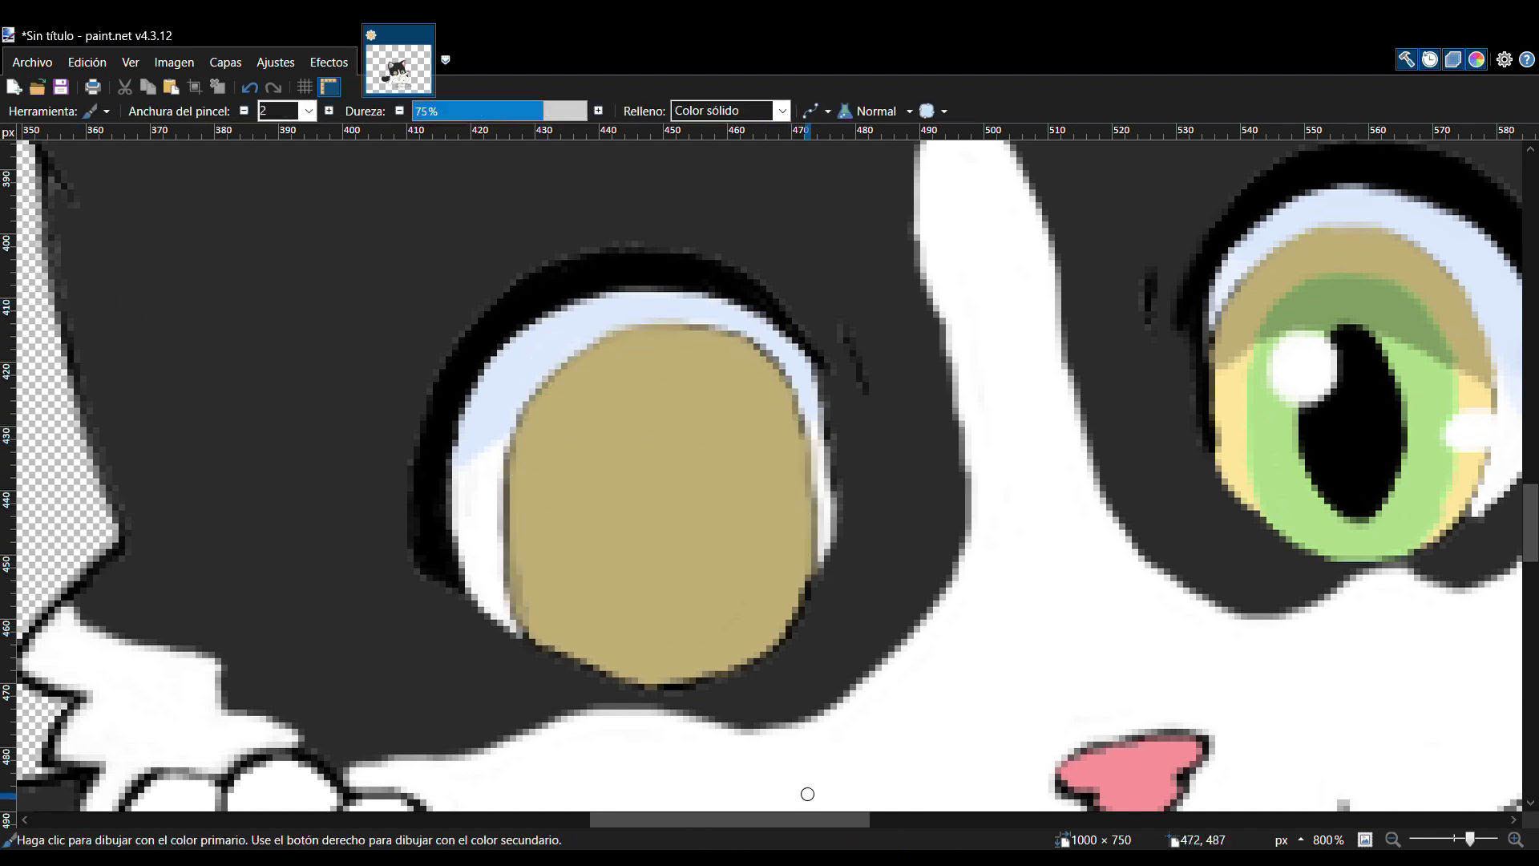
- Paint the left eye's inner iris with an 11 px brush, dark green at the top and light green below, like the right eye
{"action": "key", "text": "k"}
{"action": "left_click", "coordinate": [1347, 301]}
{"action": "key", "text": "b"}
{"action": "left_click", "coordinate": [308, 111]}
{"action": "left_click", "coordinate": [289, 306]}
{"action": "mouse_move", "coordinate": [665, 410]}
{"action": "left_mouse_down"}
{"action": "mouse_move", "coordinate": [592, 471]}
{"action": "mouse_move", "coordinate": [586, 520]}
{"action": "mouse_move", "coordinate": [700, 408]}
{"action": "mouse_move", "coordinate": [737, 477]}
{"action": "mouse_move", "coordinate": [694, 545]}
{"action": "mouse_move", "coordinate": [595, 595]}
{"action": "mouse_move", "coordinate": [614, 615]}
{"action": "mouse_move", "coordinate": [741, 575]}
{"action": "mouse_move", "coordinate": [663, 616]}
{"action": "left_mouse_up"}
{"action": "left_click", "coordinate": [77, 343]}
{"action": "left_click", "coordinate": [1275, 465]}
{"action": "left_click", "coordinate": [53, 314]}
{"action": "mouse_move", "coordinate": [591, 458]}
{"action": "left_mouse_down"}
{"action": "mouse_move", "coordinate": [719, 441]}
{"action": "mouse_move", "coordinate": [582, 465]}
{"action": "mouse_move", "coordinate": [583, 557]}
{"action": "mouse_move", "coordinate": [745, 495]}
{"action": "mouse_move", "coordinate": [728, 594]}
{"action": "mouse_move", "coordinate": [710, 608]}
{"action": "mouse_move", "coordinate": [603, 603]}
{"action": "mouse_move", "coordinate": [630, 624]}
{"action": "left_mouse_up"}
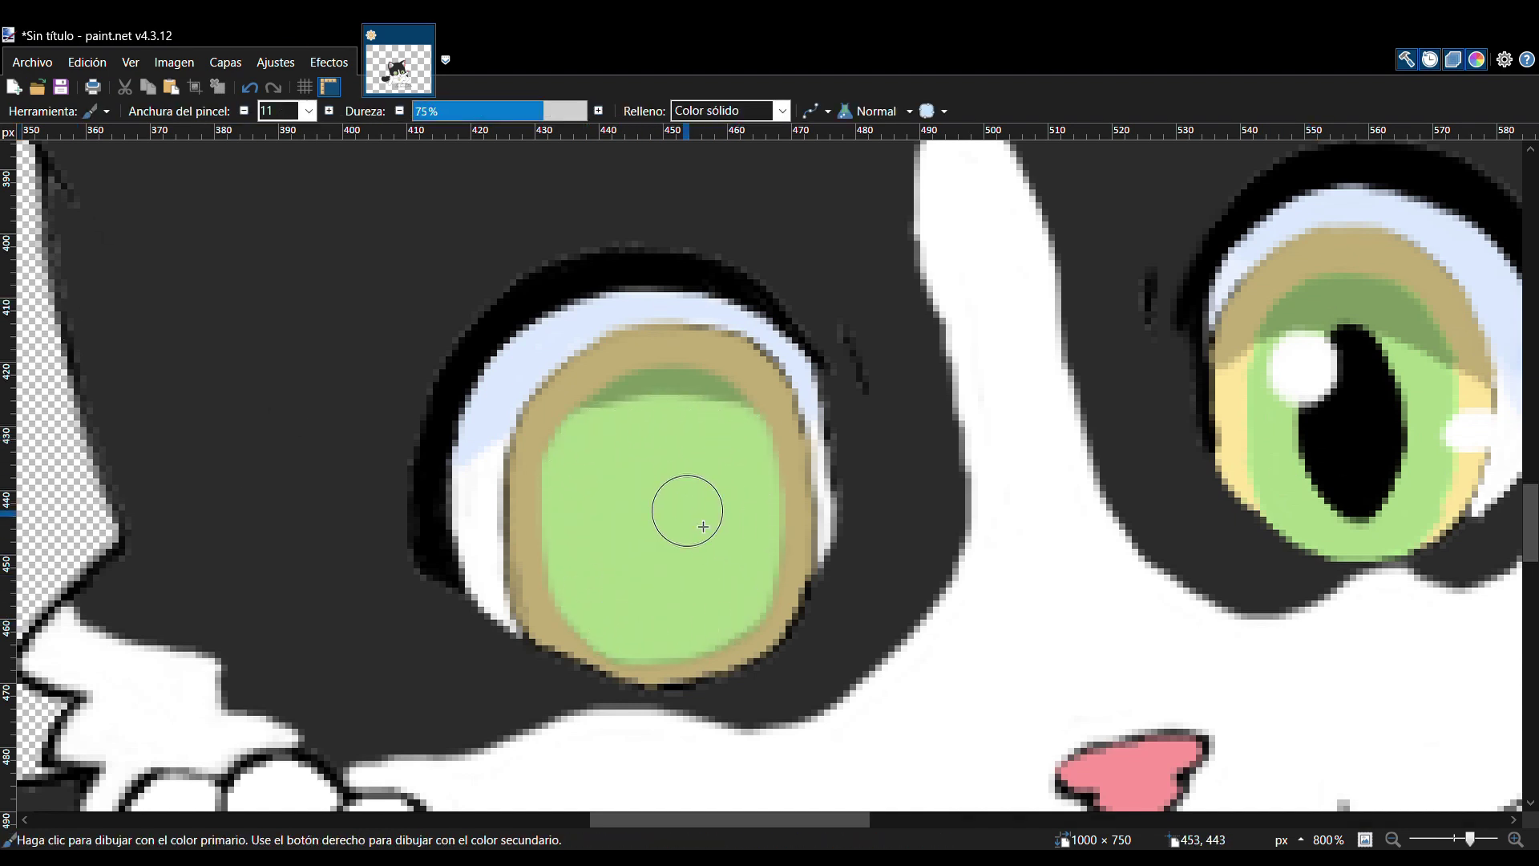
{"action": "key", "text": "ctrl+z"}
{"action": "key", "text": "ctrl+z"}
{"action": "mouse_move", "coordinate": [577, 534]}
{"action": "left_mouse_down"}
{"action": "mouse_move", "coordinate": [619, 485]}
{"action": "mouse_move", "coordinate": [736, 446]}
{"action": "mouse_move", "coordinate": [744, 525]}
{"action": "mouse_move", "coordinate": [728, 605]}
{"action": "mouse_move", "coordinate": [736, 590]}
{"action": "mouse_move", "coordinate": [586, 576]}
{"action": "mouse_move", "coordinate": [611, 615]}
{"action": "mouse_move", "coordinate": [676, 524]}
{"action": "left_mouse_up"}
- Paint the lower side edges of the left iris in the pale yellow sampled from the right eye
{"action": "key", "text": "k"}
{"action": "left_click", "coordinate": [1238, 424]}
{"action": "key", "text": "b"}
{"action": "left_click", "coordinate": [309, 111]}
{"action": "left_click", "coordinate": [300, 194]}
{"action": "left_click_drag", "start_coordinate": [531, 571], "coordinate": [541, 633]}
{"action": "mouse_move", "coordinate": [790, 449]}
{"action": "left_mouse_down"}
{"action": "mouse_move", "coordinate": [794, 564]}
{"action": "mouse_move", "coordinate": [809, 567]}
{"action": "mouse_move", "coordinate": [789, 617]}
{"action": "left_mouse_up"}
{"action": "left_click", "coordinate": [327, 138]}
- Add the black slit pupil and white highlights inside the left eye's green iris
{"action": "triple_click", "coordinate": [1516, 839]}
{"action": "left_click_drag", "start_coordinate": [1530, 545], "coordinate": [1529, 570]}
{"action": "mouse_move", "coordinate": [690, 454]}
{"action": "left_mouse_down"}
{"action": "mouse_move", "coordinate": [790, 353]}
{"action": "mouse_move", "coordinate": [551, 474]}
{"action": "mouse_move", "coordinate": [477, 464]}
{"action": "mouse_move", "coordinate": [736, 445]}
{"action": "left_mouse_up"}
{"action": "left_click_drag", "start_coordinate": [795, 302], "coordinate": [776, 387]}
{"action": "left_click_drag", "start_coordinate": [1530, 535], "coordinate": [1529, 526]}
{"action": "key", "text": "k"}
{"action": "left_click", "coordinate": [359, 269]}
{"action": "left_click_drag", "start_coordinate": [359, 310], "coordinate": [323, 340]}
{"action": "left_click_drag", "start_coordinate": [786, 209], "coordinate": [841, 245]}
{"action": "left_click_drag", "start_coordinate": [342, 336], "coordinate": [318, 365]}
- Clean up the edges and outline around the left eye with colors sampled from the drawing
{"action": "key", "text": "k"}
{"action": "left_click", "coordinate": [633, 356]}
{"action": "key", "text": "b"}
{"action": "left_click_drag", "start_coordinate": [388, 319], "coordinate": [399, 281]}
{"action": "key", "text": "k"}
{"action": "left_click", "coordinate": [273, 188]}
{"action": "key", "text": "b"}
{"action": "mouse_move", "coordinate": [281, 371]}
{"action": "left_mouse_down"}
{"action": "mouse_move", "coordinate": [266, 407]}
{"action": "mouse_move", "coordinate": [261, 375]}
{"action": "mouse_move", "coordinate": [231, 432]}
{"action": "left_mouse_up"}
{"action": "left_click_drag", "start_coordinate": [1530, 539], "coordinate": [1530, 523]}
{"action": "left_click_drag", "start_coordinate": [853, 419], "coordinate": [873, 499]}
{"action": "left_click", "coordinate": [1392, 842]}
{"action": "left_click", "coordinate": [1392, 841]}
{"action": "left_click", "coordinate": [1393, 842]}
{"action": "left_click", "coordinate": [1392, 841]}
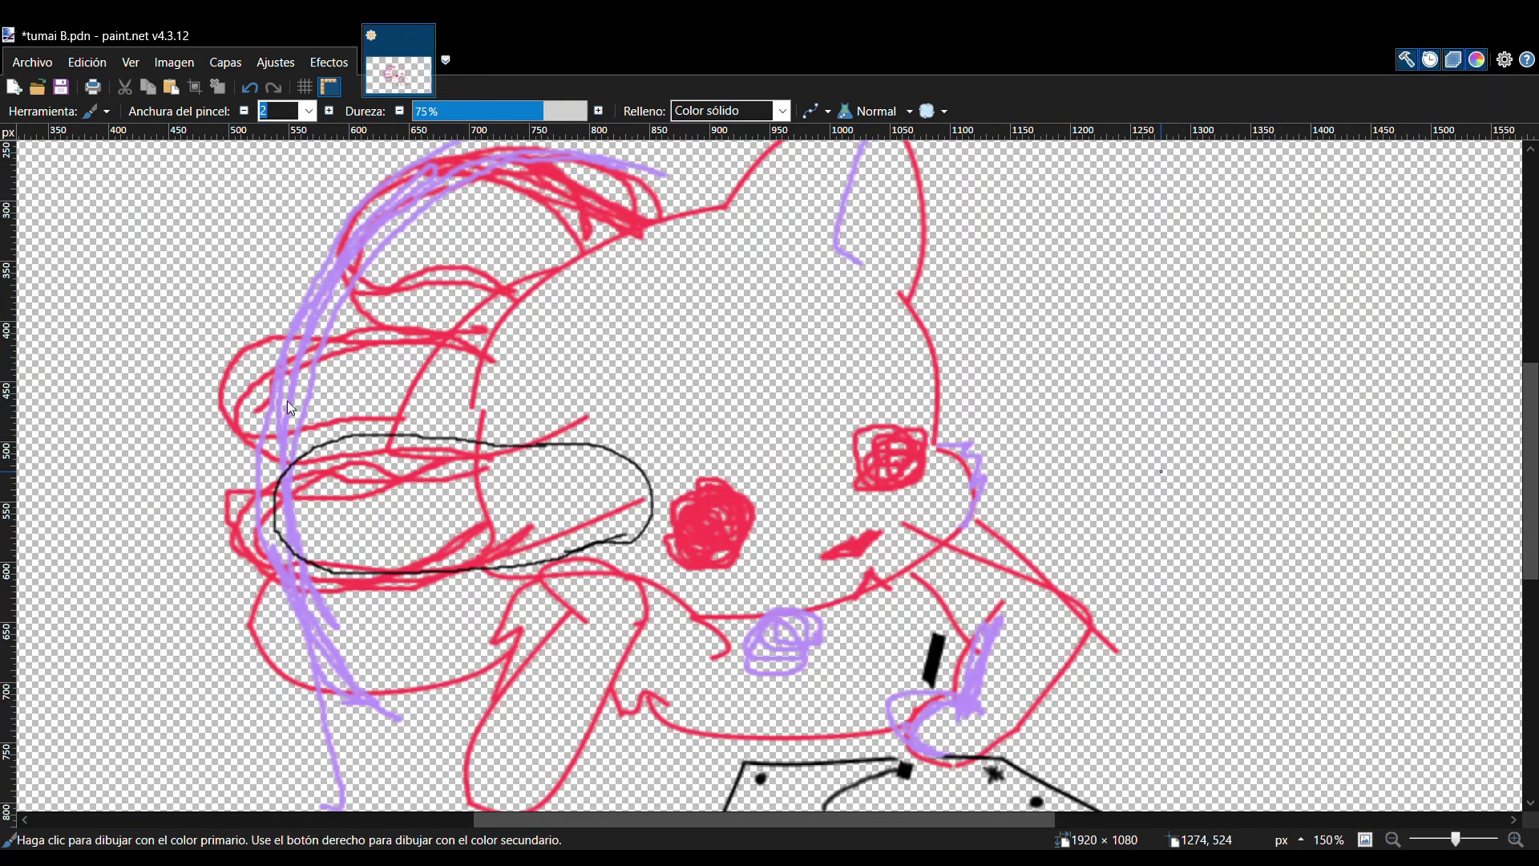
- Select the black oval outline behind the cat's head in the tumai B drawing, move it slightly, and deselect it
{"action": "key", "text": "s"}
{"action": "left_click_drag", "start_coordinate": [268, 415], "coordinate": [699, 603]}
{"action": "key", "text": "m"}
{"action": "left_click_drag", "start_coordinate": [542, 486], "coordinate": [556, 492]}
{"action": "left_click", "coordinate": [1209, 774]}
{"action": "left_click", "coordinate": [61, 337]}
{"action": "key", "text": "ctrl+d"}
- Fill the oval outline behind the cat's head with the dark grey fur color
{"action": "key", "text": "f"}
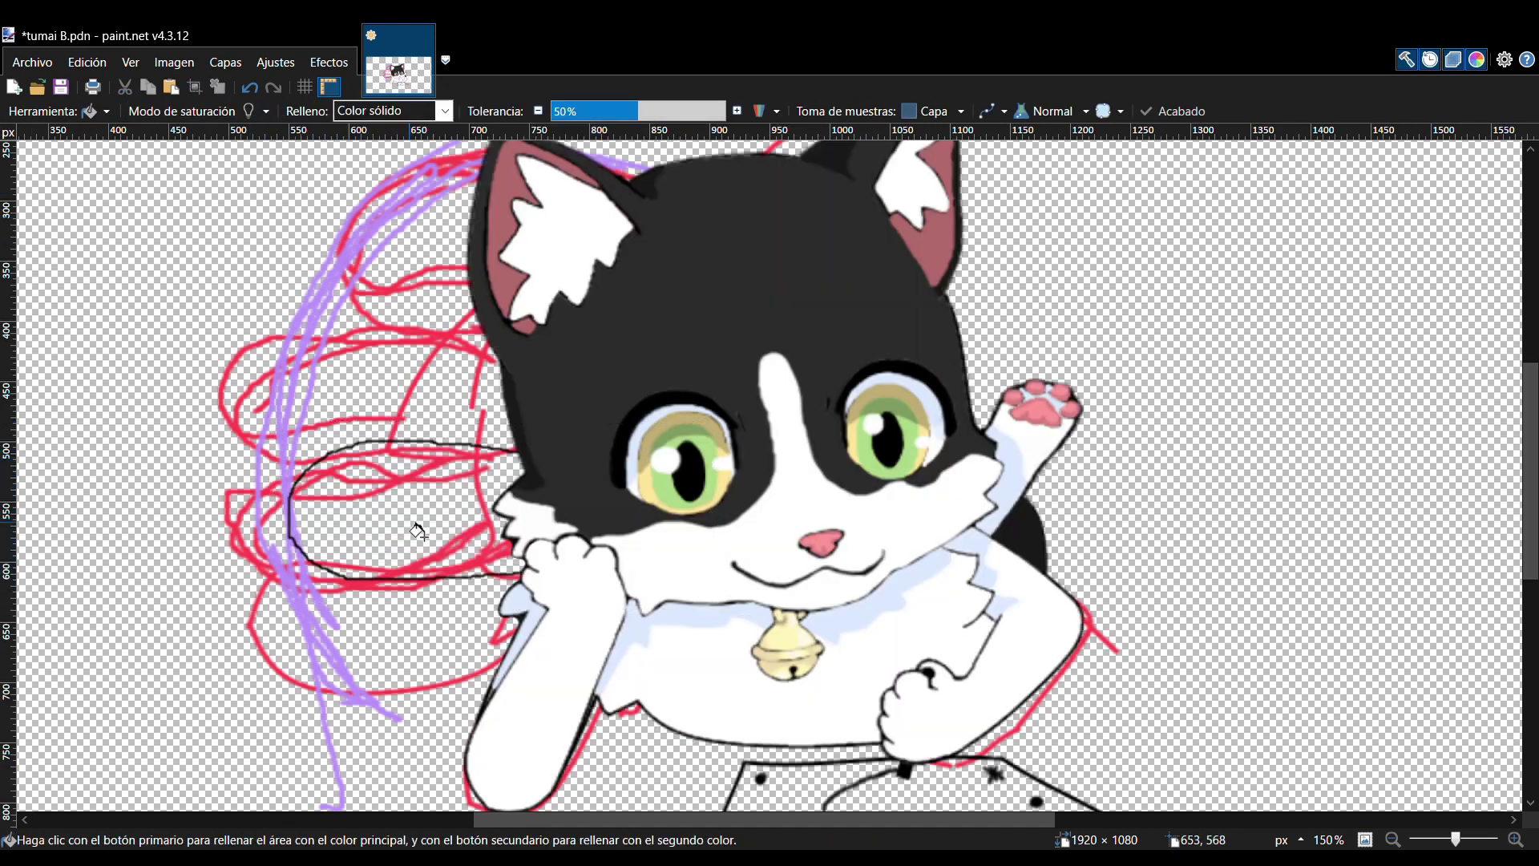
{"action": "left_click", "coordinate": [373, 481]}
{"action": "key", "text": "k"}
{"action": "key", "text": "f"}
{"action": "left_click", "coordinate": [413, 506]}
{"action": "key", "text": "ctrl+z"}
{"action": "key", "text": "k"}
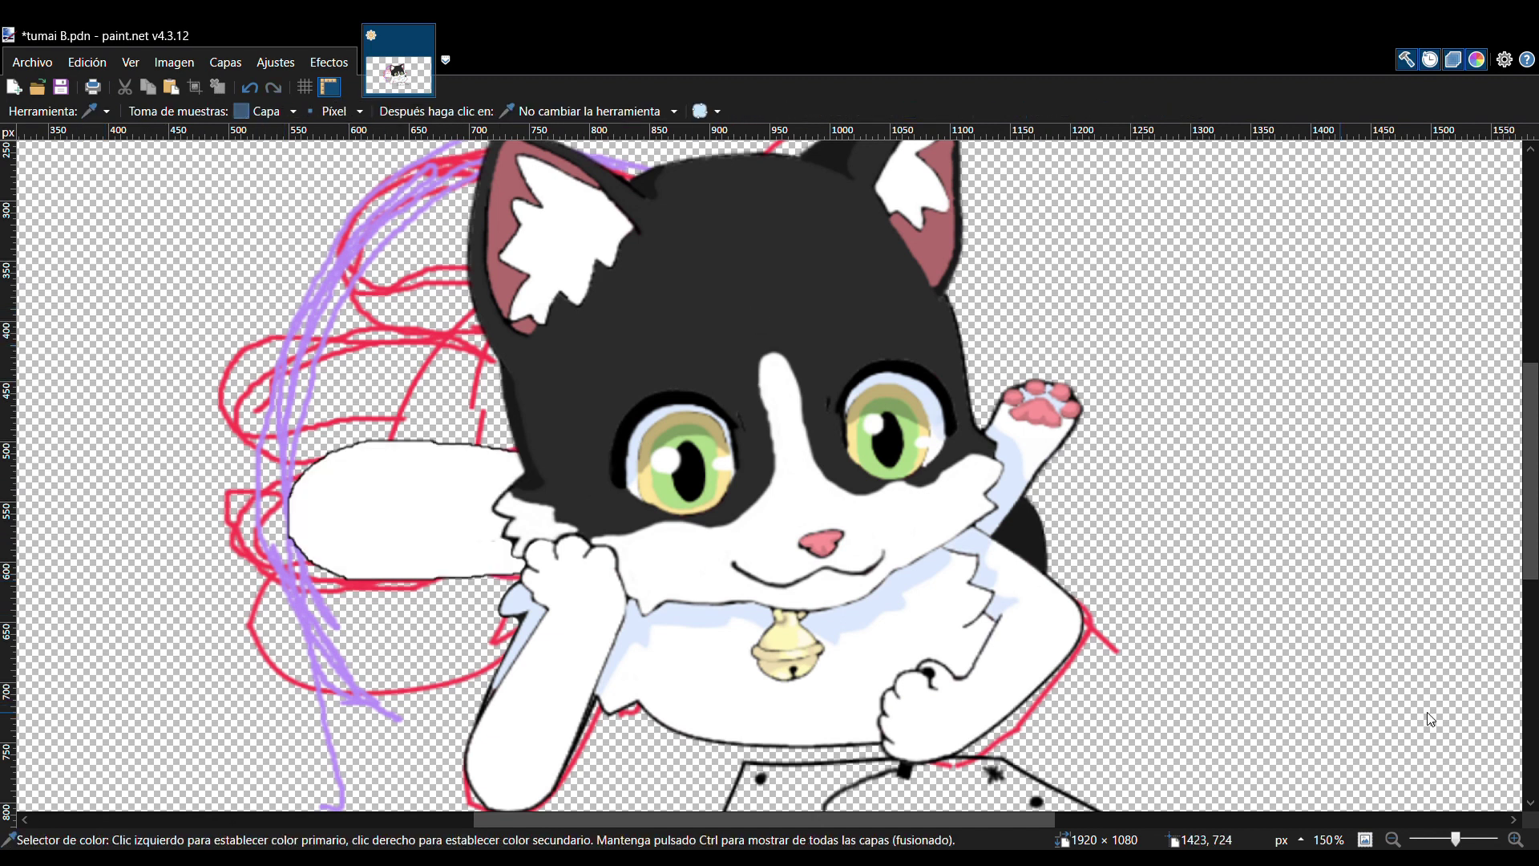
{"action": "left_click", "coordinate": [38, 291]}
{"action": "left_click", "coordinate": [404, 494]}
- Hide the cat artwork and retrace the dark grey oval's upper right and lower edges in black with the 2 px brush
{"action": "scroll", "coordinate": [468, 433], "scroll_direction": "up", "scroll_amount": 6}
{"action": "left_click", "coordinate": [1493, 670]}
{"action": "left_click", "coordinate": [37, 315]}
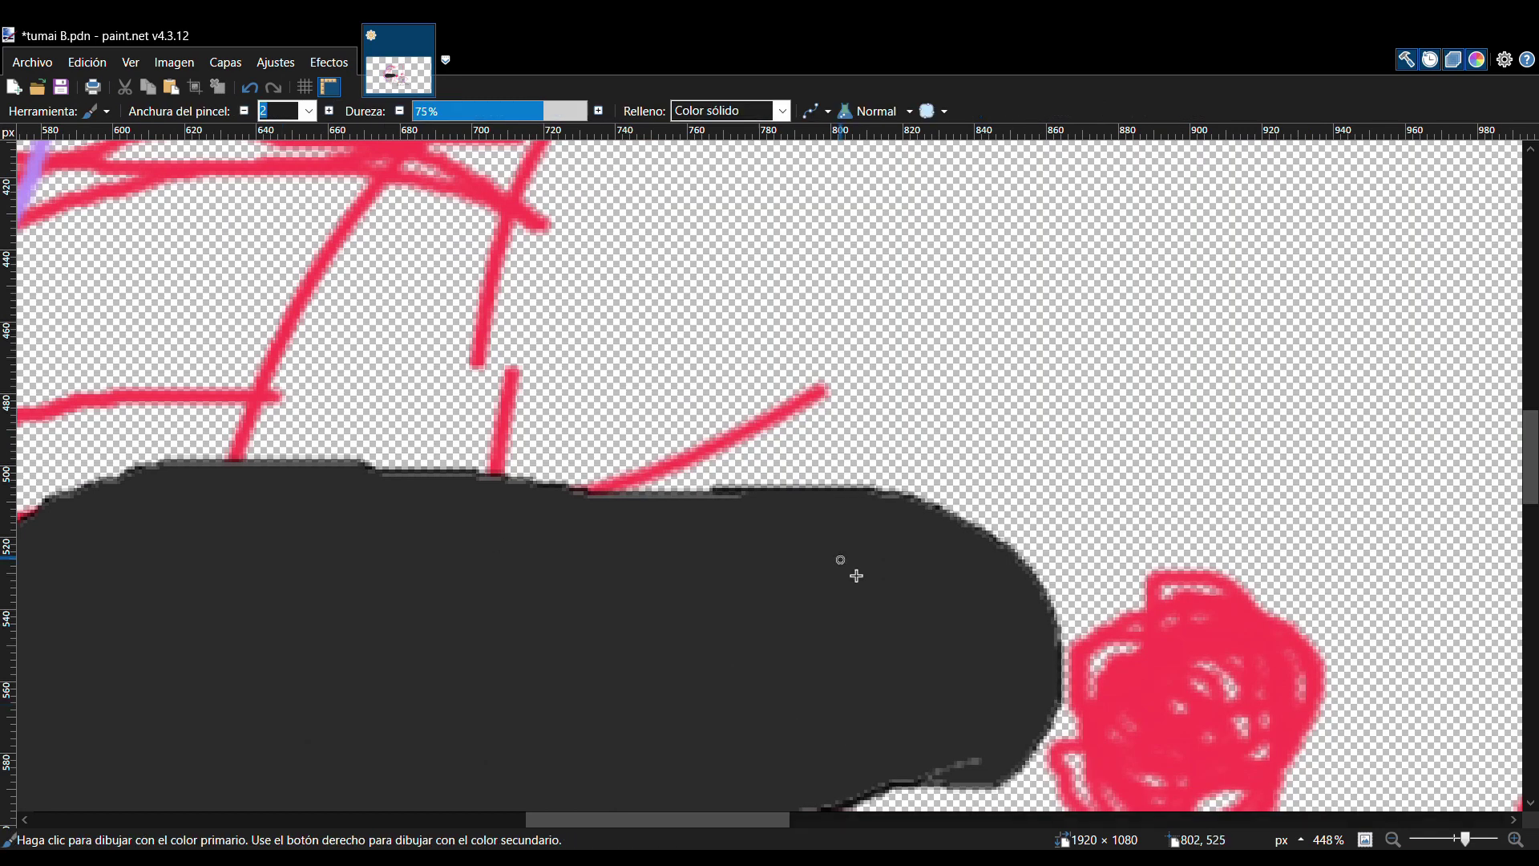
{"action": "left_click_drag", "start_coordinate": [896, 495], "coordinate": [775, 485]}
{"action": "left_click_drag", "start_coordinate": [929, 504], "coordinate": [654, 498]}
{"action": "mouse_move", "coordinate": [769, 484]}
{"action": "left_mouse_down"}
{"action": "mouse_move", "coordinate": [1015, 555]}
{"action": "mouse_move", "coordinate": [857, 540]}
{"action": "left_mouse_up"}
{"action": "key", "text": "ctrl+z"}
{"action": "left_click", "coordinate": [307, 144]}
{"action": "mouse_move", "coordinate": [109, 298]}
{"action": "left_mouse_down"}
{"action": "mouse_move", "coordinate": [401, 300]}
{"action": "mouse_move", "coordinate": [78, 287]}
{"action": "left_mouse_up"}
{"action": "key", "text": "ctrl+z"}
{"action": "mouse_move", "coordinate": [378, 295]}
{"action": "left_mouse_down"}
{"action": "mouse_move", "coordinate": [799, 243]}
{"action": "mouse_move", "coordinate": [918, 202]}
{"action": "left_mouse_up"}
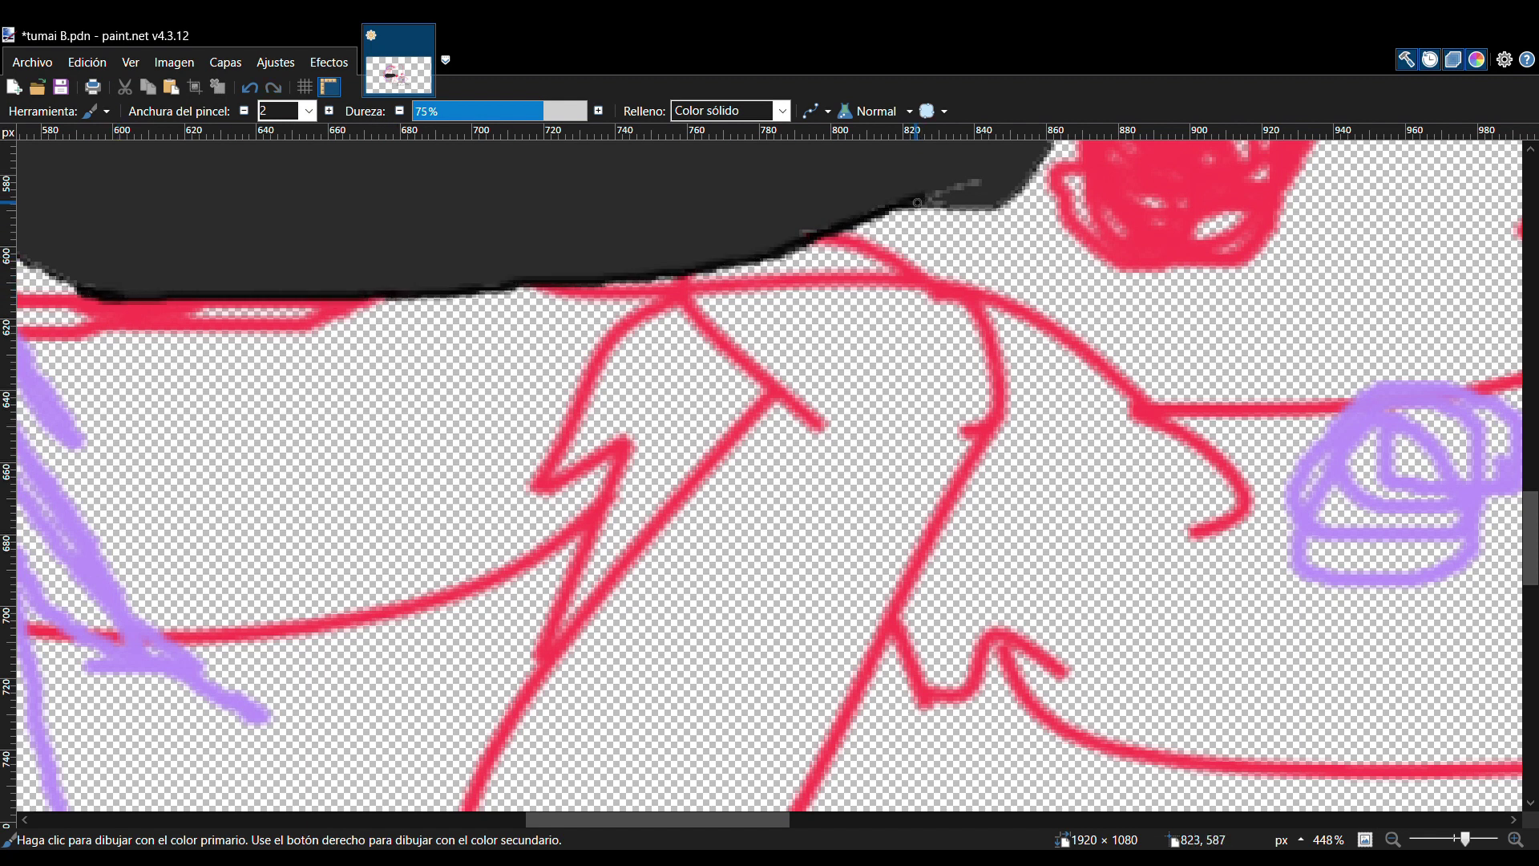
- Retrace the dark grey oval's top edge and upper left curve with a smoother black outline
{"action": "scroll", "coordinate": [917, 202], "scroll_direction": "up", "scroll_amount": 5}
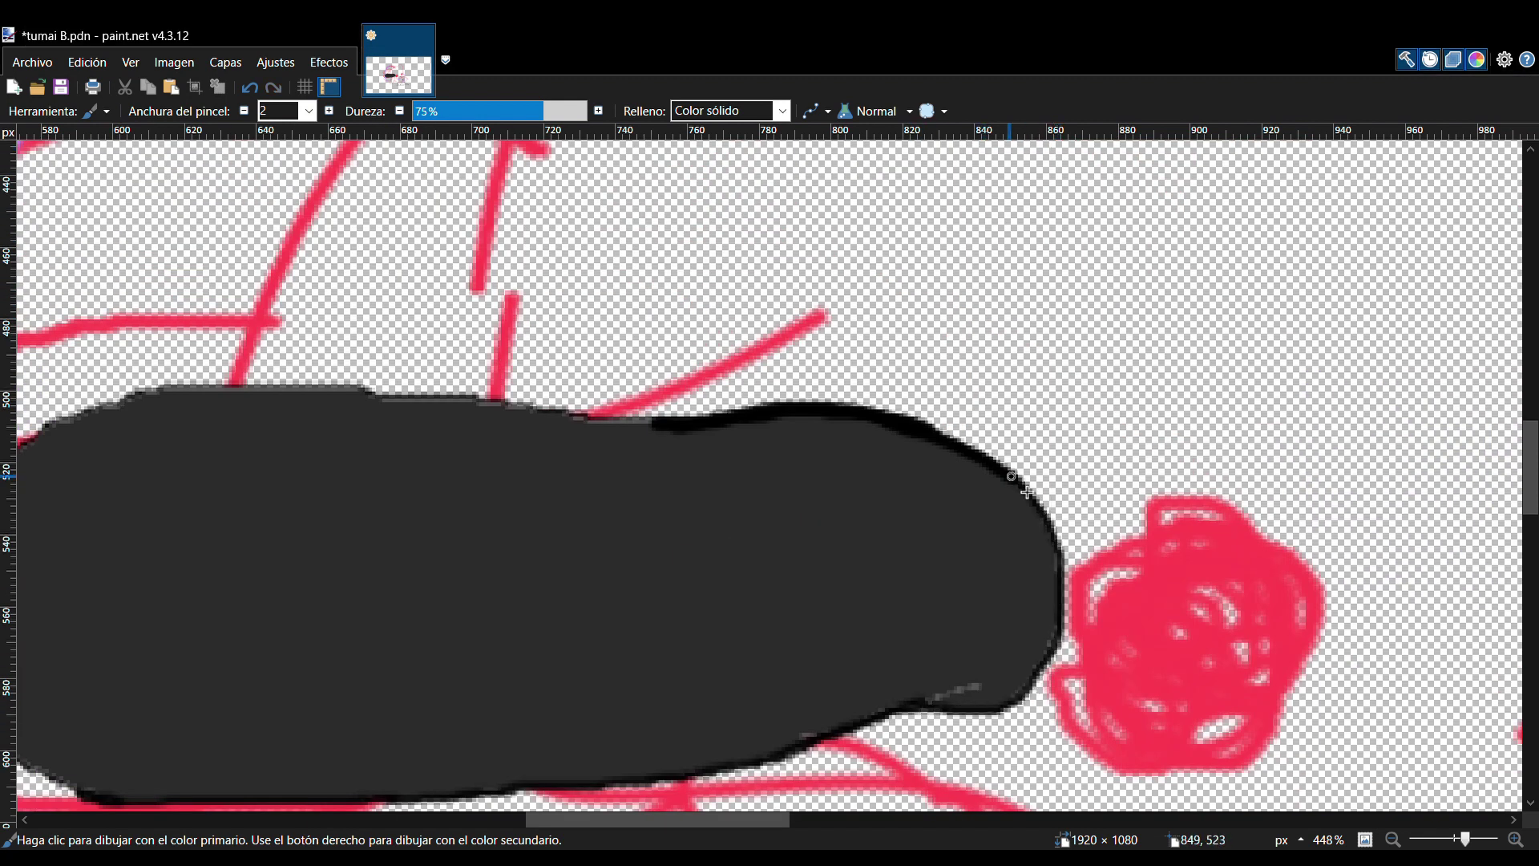
{"action": "mouse_move", "coordinate": [137, 395]}
{"action": "left_mouse_down"}
{"action": "mouse_move", "coordinate": [515, 406]}
{"action": "mouse_move", "coordinate": [414, 396]}
{"action": "left_mouse_up"}
{"action": "left_click_drag", "start_coordinate": [664, 820], "coordinate": [553, 820]}
{"action": "mouse_move", "coordinate": [560, 617]}
{"action": "left_mouse_down"}
{"action": "mouse_move", "coordinate": [726, 412]}
{"action": "mouse_move", "coordinate": [784, 389]}
{"action": "left_mouse_up"}
{"action": "key", "text": "ctrl+z"}
{"action": "key", "text": "z"}
{"action": "left_click_drag", "start_coordinate": [706, 420], "coordinate": [760, 401]}
{"action": "left_click", "coordinate": [39, 325]}
{"action": "scroll", "coordinate": [766, 671], "scroll_direction": "down", "scroll_amount": 6}
{"action": "mouse_move", "coordinate": [472, 795]}
{"action": "left_mouse_down"}
{"action": "mouse_move", "coordinate": [712, 639]}
{"action": "mouse_move", "coordinate": [967, 563]}
{"action": "left_mouse_up"}
- Finish the dark grey oval's black outline along its left side, lower left curve and remaining top gap
{"action": "scroll", "coordinate": [670, 646], "scroll_direction": "down", "scroll_amount": 5}
{"action": "left_click_drag", "start_coordinate": [480, 239], "coordinate": [368, 724]}
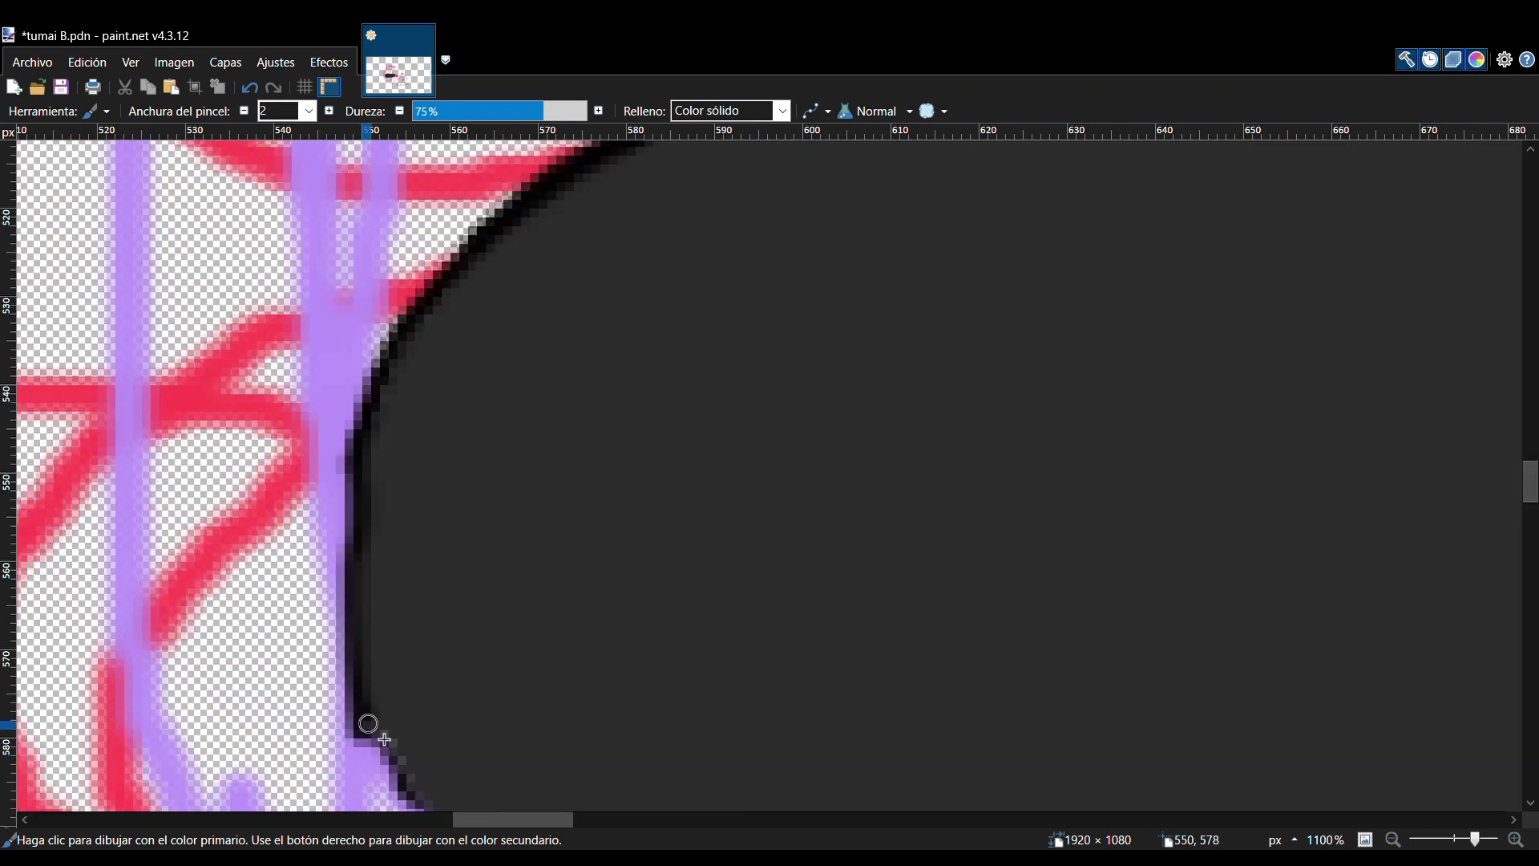
{"action": "scroll", "coordinate": [369, 561], "scroll_direction": "down", "scroll_amount": 3}
{"action": "mouse_move", "coordinate": [371, 399]}
{"action": "left_mouse_down"}
{"action": "mouse_move", "coordinate": [501, 573]}
{"action": "mouse_move", "coordinate": [793, 697]}
{"action": "left_mouse_up"}
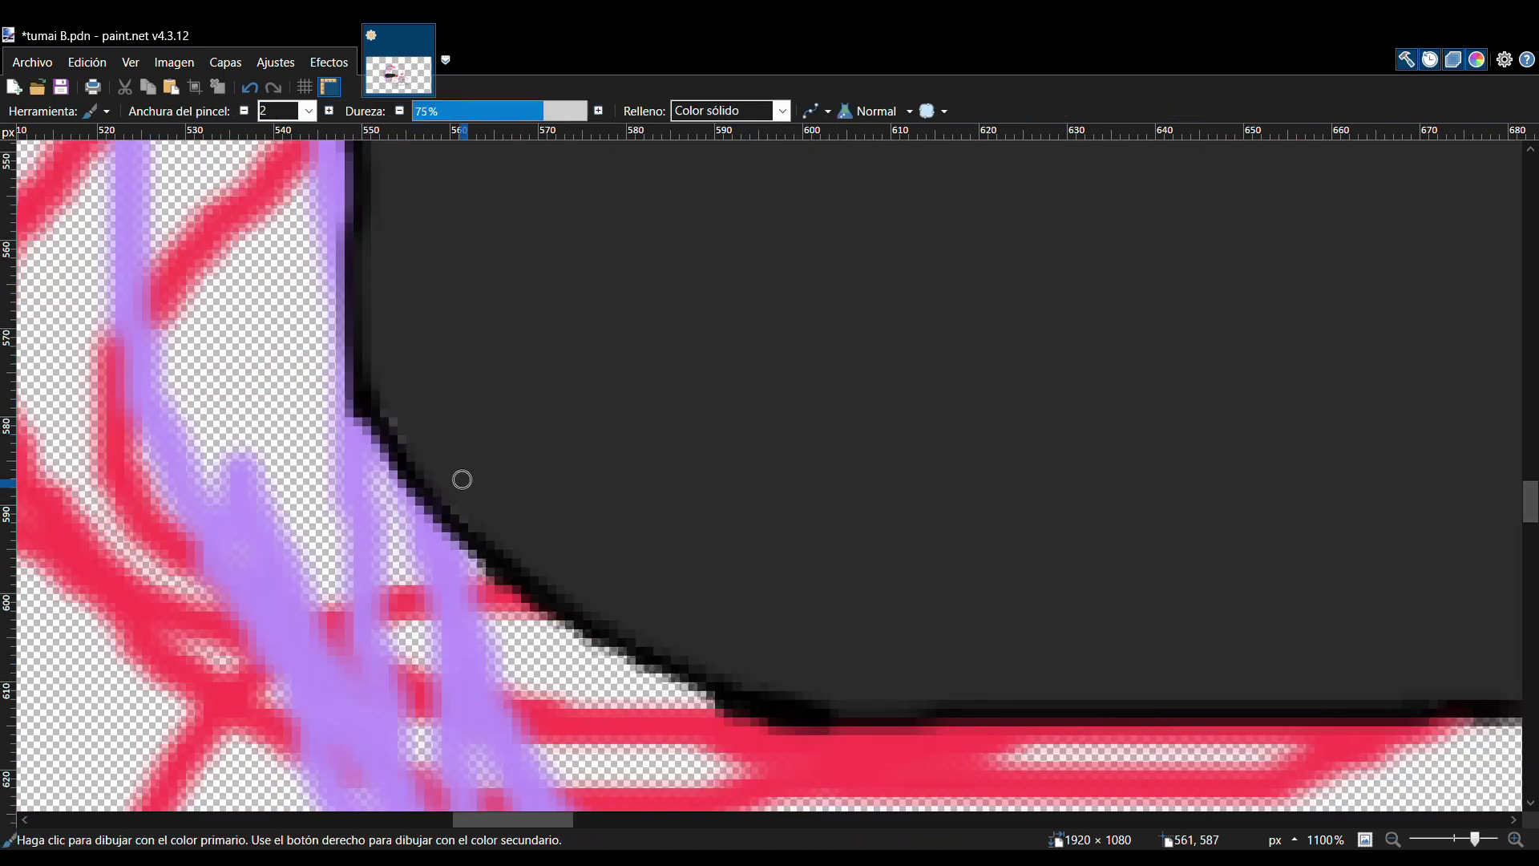
{"action": "scroll", "coordinate": [1041, 503], "scroll_direction": "down", "scroll_amount": 4}
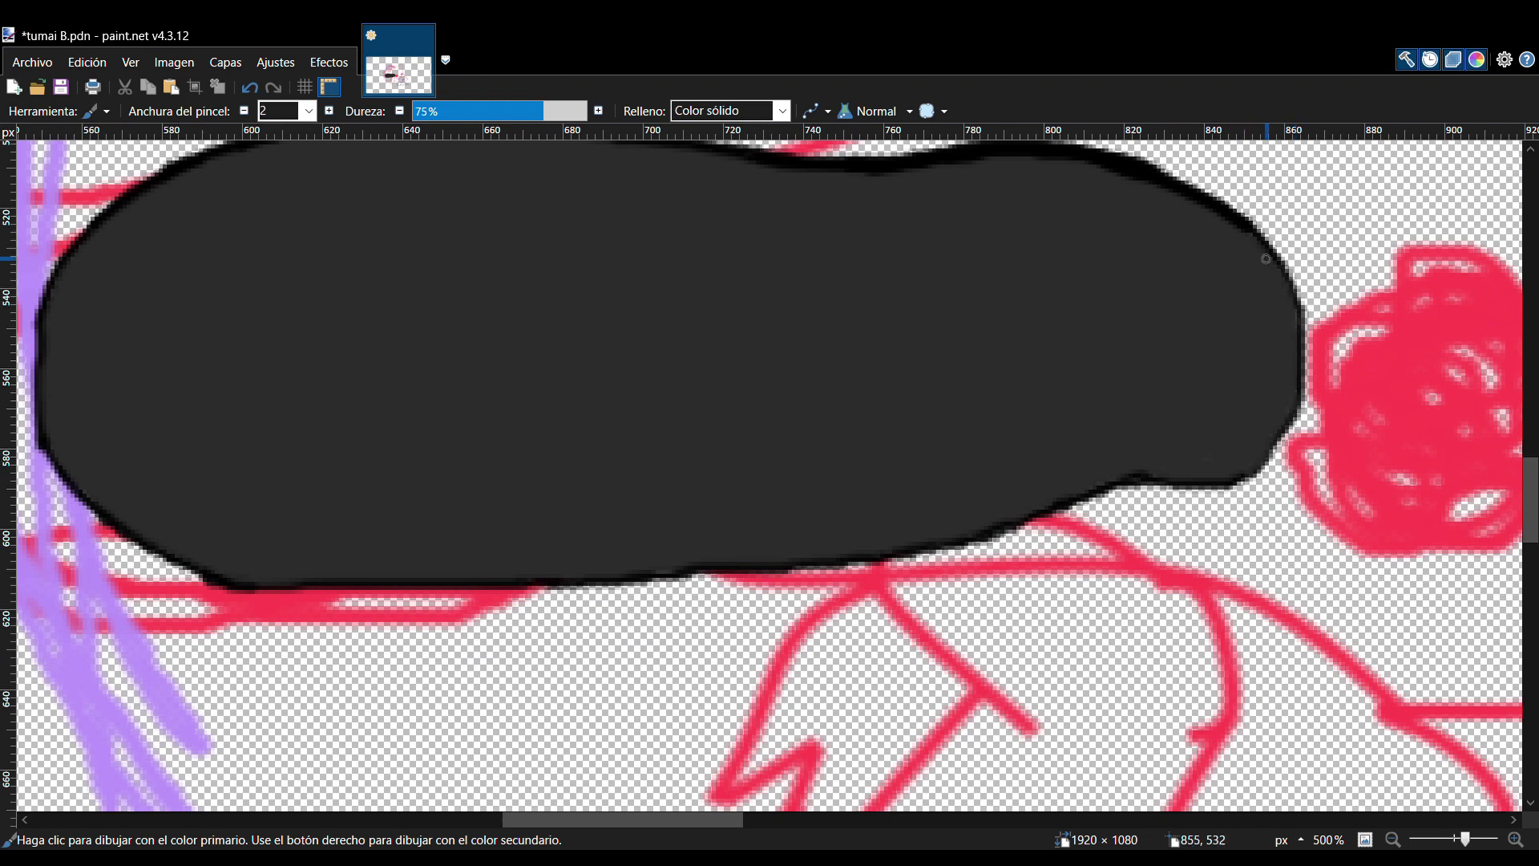
{"action": "scroll", "coordinate": [1225, 429], "scroll_direction": "up", "scroll_amount": 3}
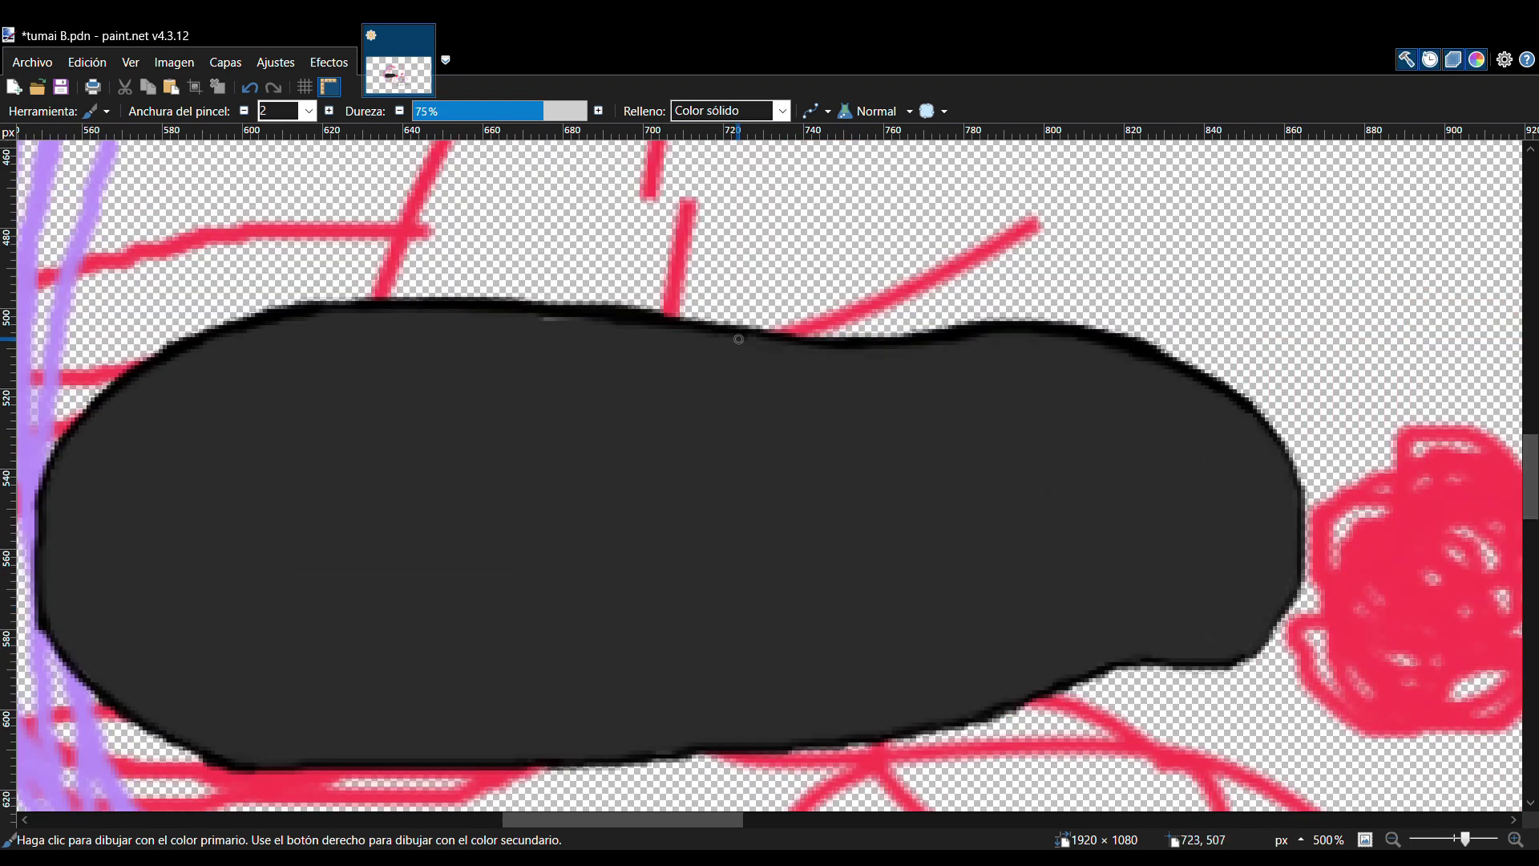
{"action": "left_click_drag", "start_coordinate": [322, 316], "coordinate": [605, 307]}
{"action": "scroll", "coordinate": [583, 452], "scroll_direction": "down", "scroll_amount": 4}
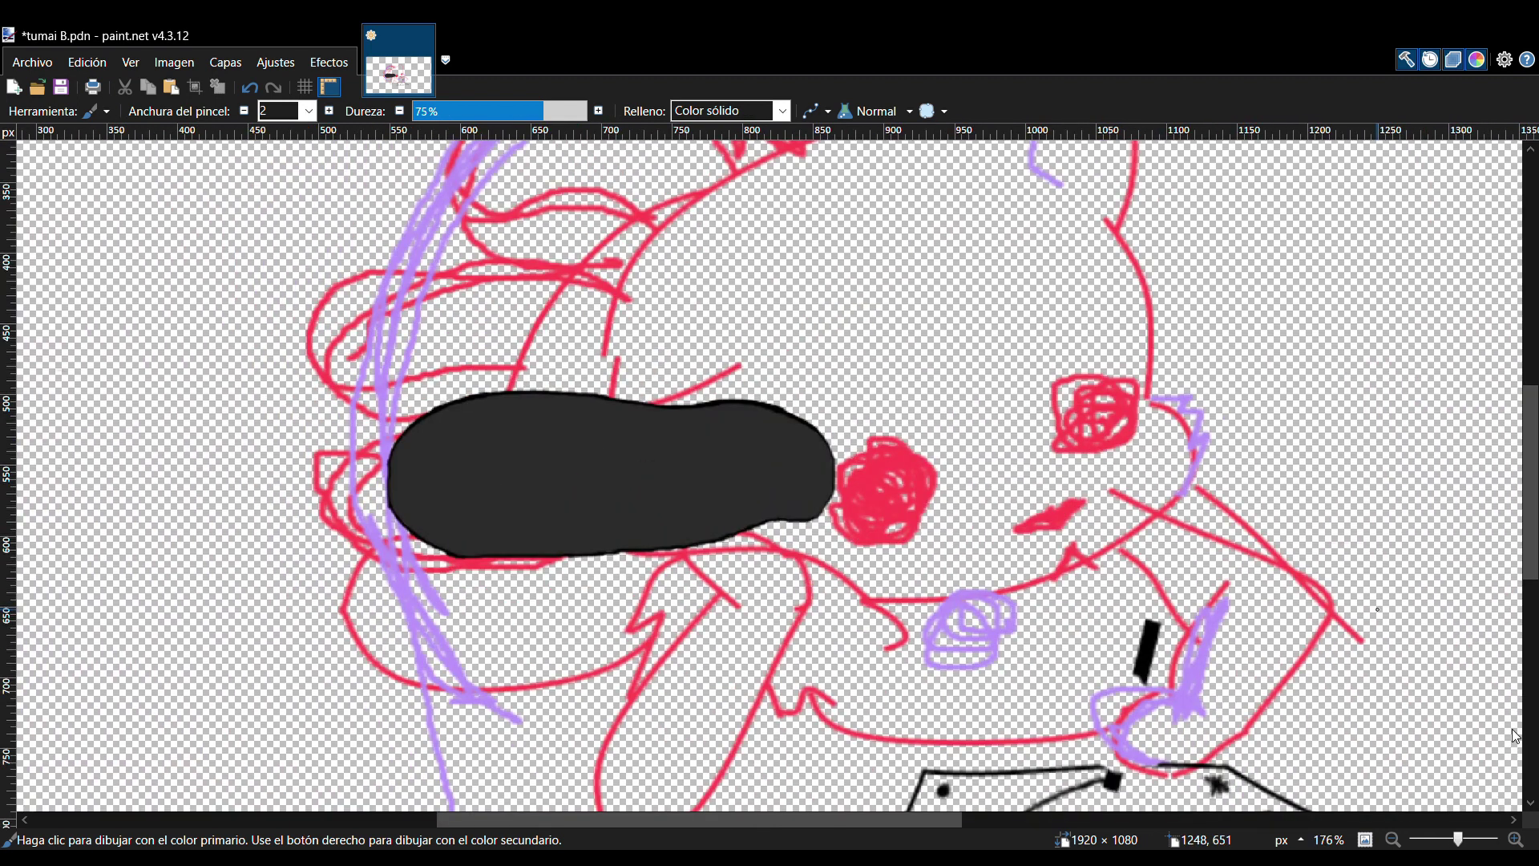
- Show the cat artwork again, shift the selected dark grey oval slightly left and up behind the head, and deselect it
{"action": "left_click", "coordinate": [1486, 712]}
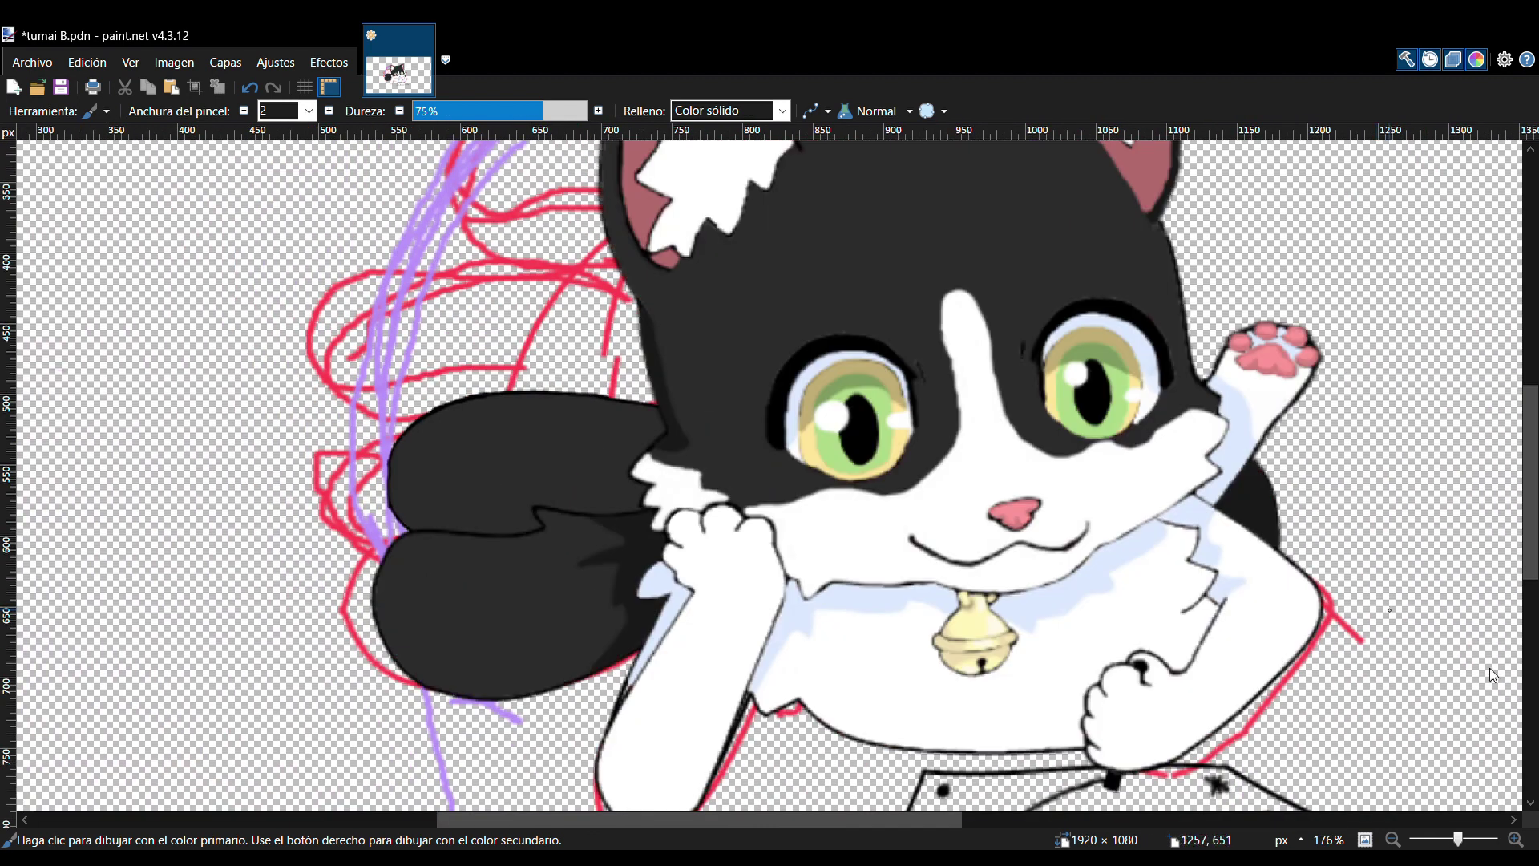
{"action": "left_click", "coordinate": [13, 199]}
{"action": "left_click_drag", "start_coordinate": [331, 373], "coordinate": [1050, 613]}
{"action": "left_click", "coordinate": [42, 201]}
{"action": "mouse_move", "coordinate": [731, 511]}
{"action": "left_mouse_down"}
{"action": "mouse_move", "coordinate": [707, 493]}
{"action": "mouse_move", "coordinate": [713, 504]}
{"action": "left_mouse_up"}
{"action": "left_click", "coordinate": [30, 313]}
{"action": "key", "text": "k"}
{"action": "key", "text": "ctrl+d"}
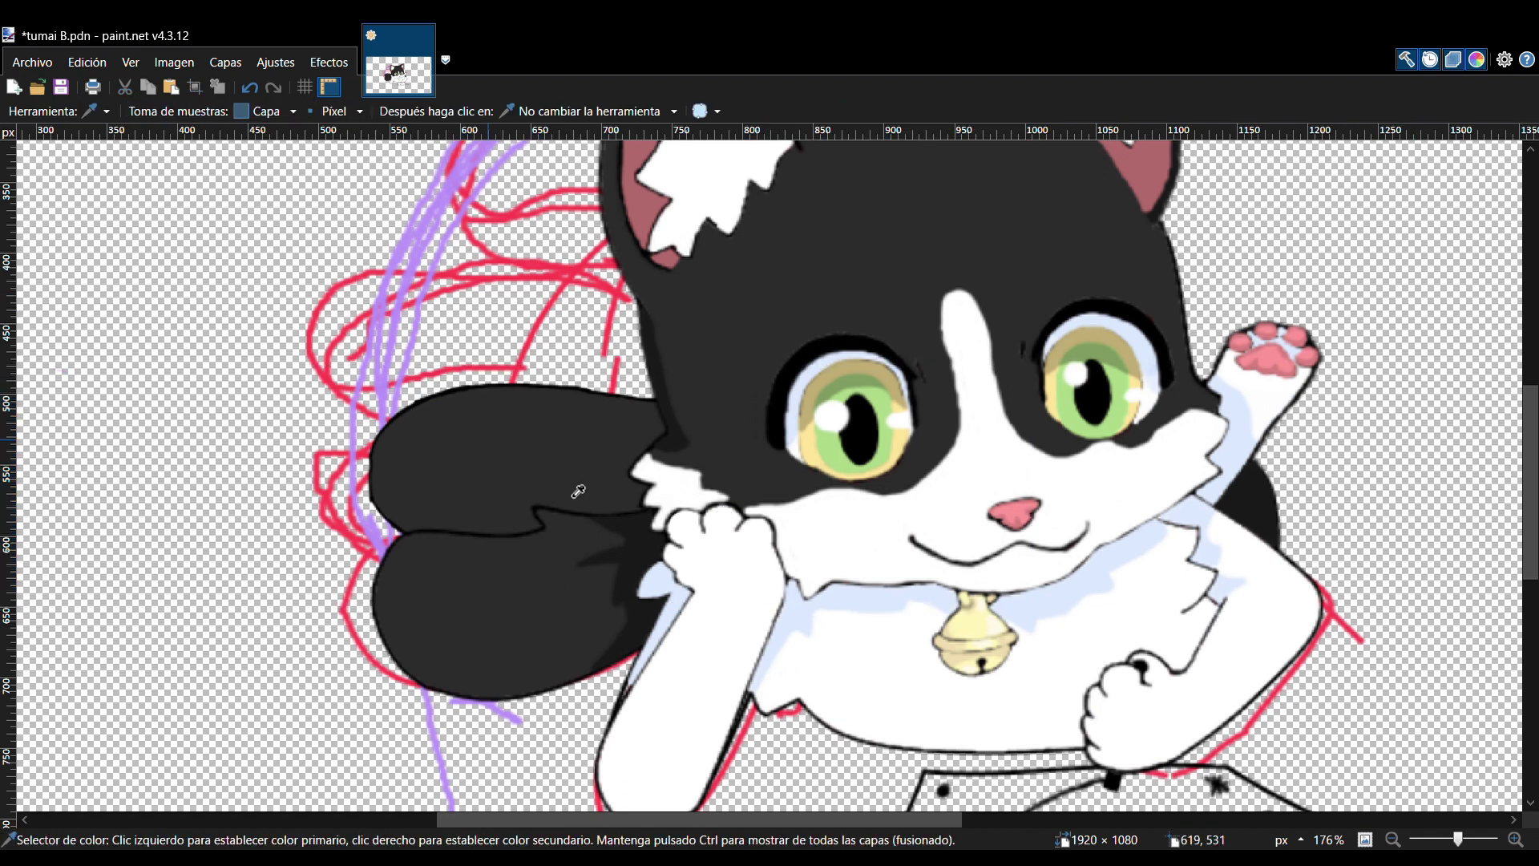
- Draw a jagged shadow boundary in darker grey across the oval beside the cat's cheek, hiding the cat artwork while refining it
{"action": "key", "text": "b"}
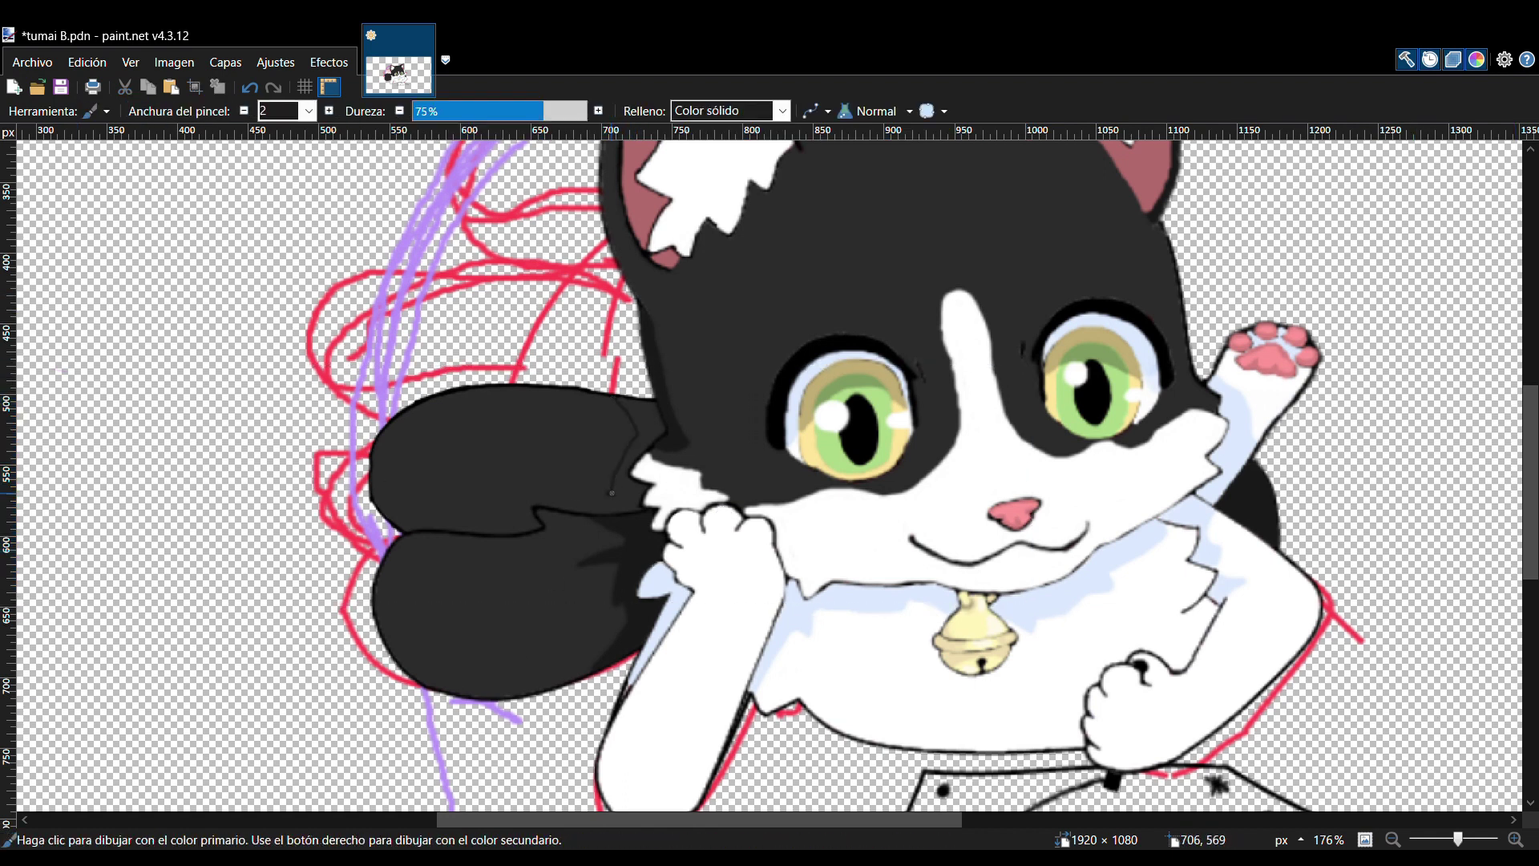
{"action": "left_click", "coordinate": [1509, 745]}
{"action": "key", "text": "ctrl+plus"}
{"action": "key", "text": "ctrl+plus"}
{"action": "key", "text": "ctrl+plus"}
{"action": "key", "text": "ctrl+plus"}
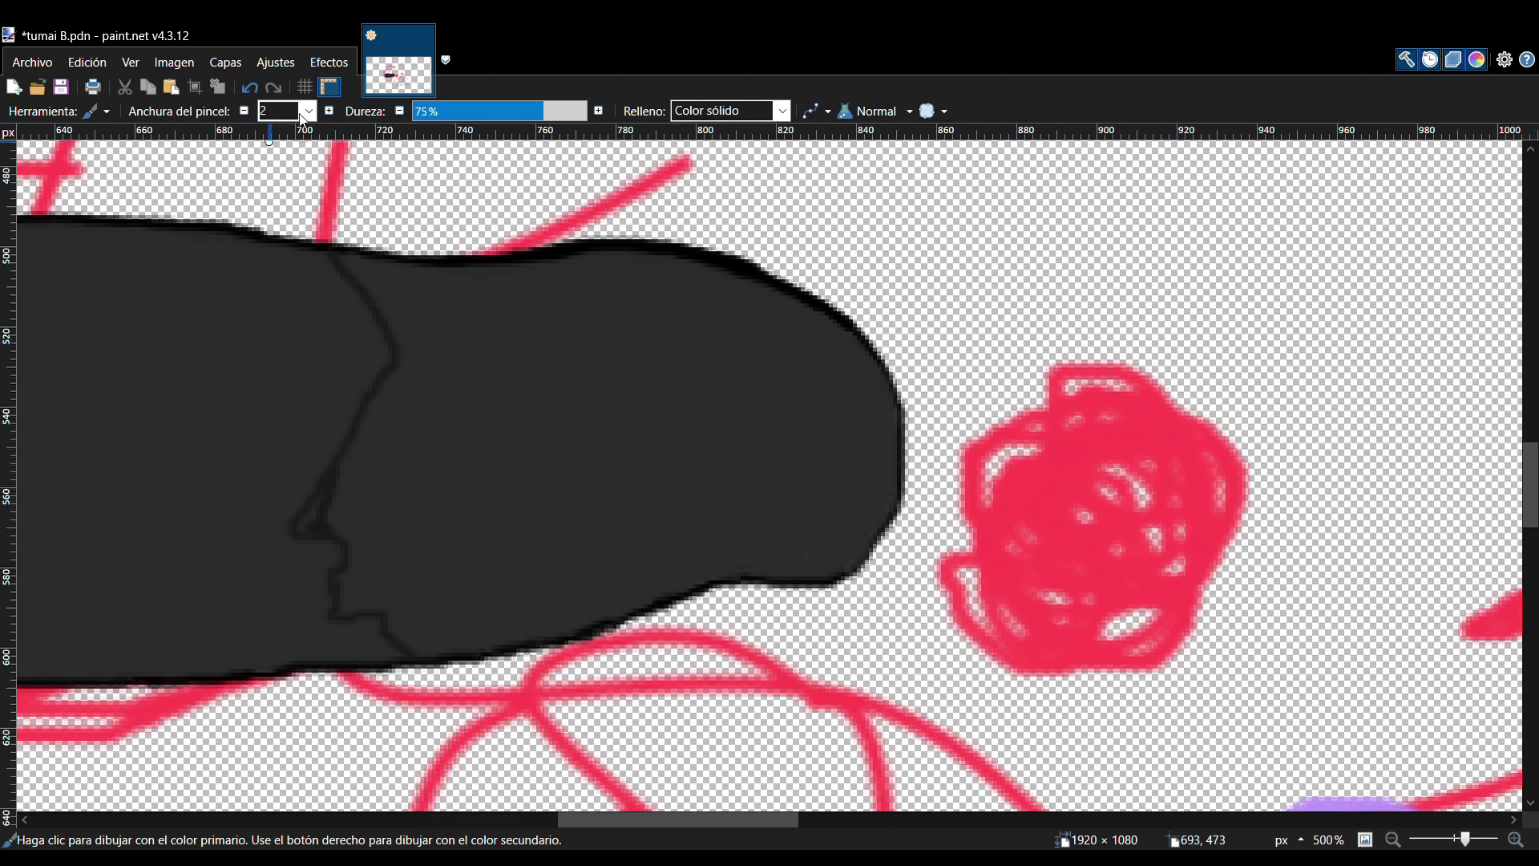
{"action": "mouse_move", "coordinate": [356, 536]}
{"action": "left_mouse_down"}
{"action": "mouse_move", "coordinate": [326, 481]}
{"action": "mouse_move", "coordinate": [350, 454]}
{"action": "mouse_move", "coordinate": [344, 261]}
{"action": "left_mouse_up"}
{"action": "mouse_move", "coordinate": [434, 644]}
{"action": "left_mouse_down"}
{"action": "mouse_move", "coordinate": [815, 567]}
{"action": "mouse_move", "coordinate": [811, 310]}
{"action": "mouse_move", "coordinate": [374, 273]}
{"action": "left_mouse_up"}
- Fill the oval's area right of the jagged boundary with the darker grey shadow using a larger brush, and return the brush to 2 px
{"action": "left_click", "coordinate": [67, 489]}
{"action": "left_click", "coordinate": [68, 510]}
{"action": "scroll", "coordinate": [285, 111], "scroll_direction": "up", "scroll_amount": 5}
{"action": "mouse_move", "coordinate": [543, 397]}
{"action": "left_mouse_down"}
{"action": "mouse_move", "coordinate": [392, 464]}
{"action": "mouse_move", "coordinate": [438, 495]}
{"action": "mouse_move", "coordinate": [529, 393]}
{"action": "mouse_move", "coordinate": [745, 330]}
{"action": "mouse_move", "coordinate": [804, 532]}
{"action": "mouse_move", "coordinate": [565, 494]}
{"action": "left_mouse_up"}
{"action": "key", "text": "bracketright"}
{"action": "key", "text": "bracketright"}
{"action": "key", "text": "bracketright"}
{"action": "key", "text": "bracketright"}
{"action": "key", "text": "bracketright"}
{"action": "key", "text": "bracketright"}
{"action": "key", "text": "bracketright"}
{"action": "key", "text": "bracketright"}
{"action": "key", "text": "bracketright"}
{"action": "key", "text": "bracketright"}
{"action": "key", "text": "bracketright"}
{"action": "left_click", "coordinate": [309, 112]}
{"action": "left_click", "coordinate": [302, 155]}
{"action": "scroll", "coordinate": [800, 511], "scroll_direction": "down", "scroll_amount": 5}
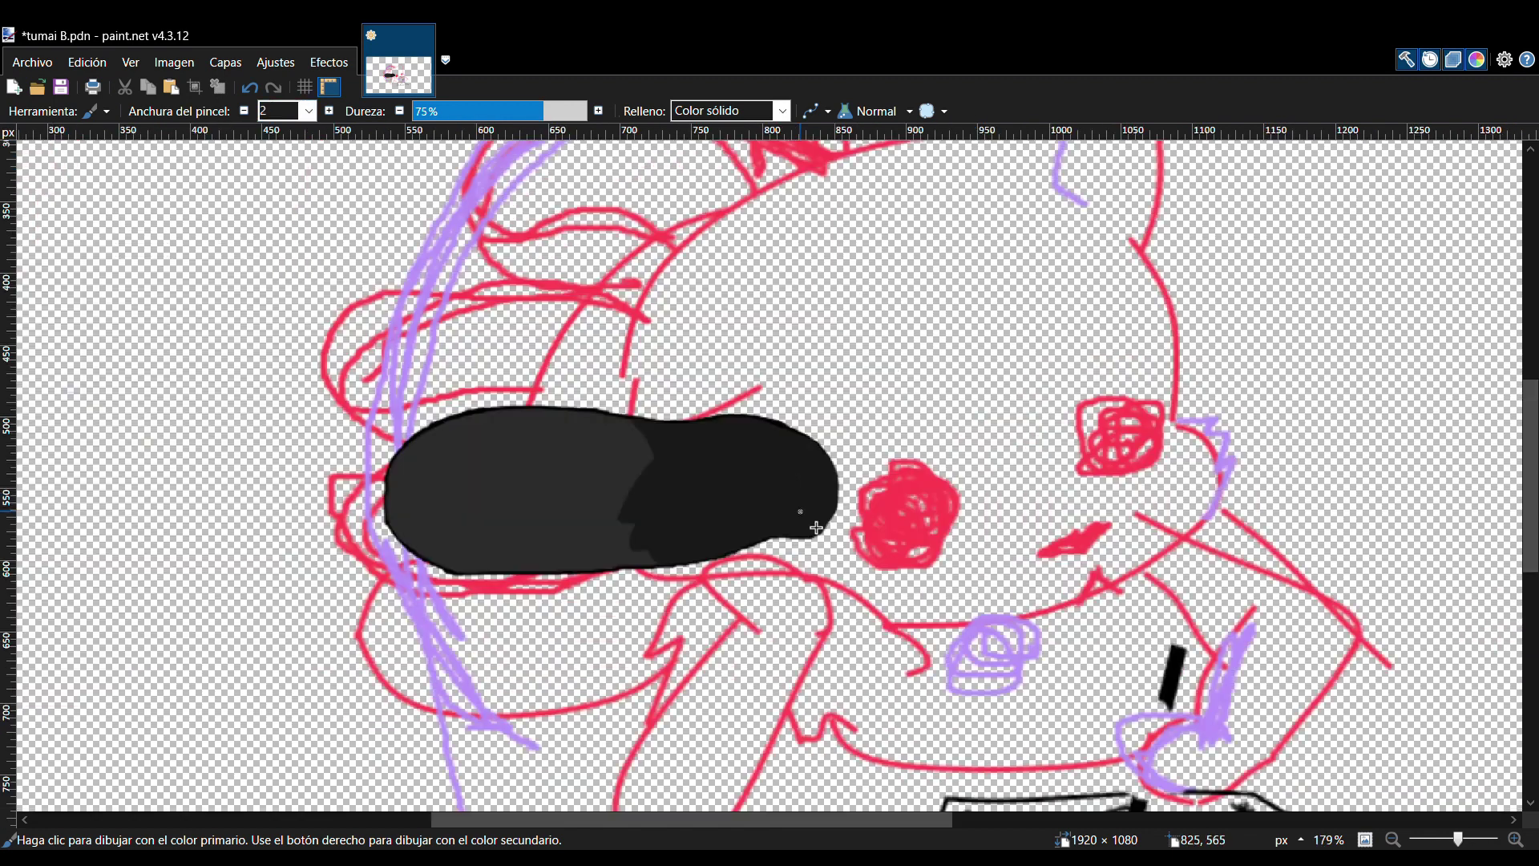
- Show the hidden cat artwork again and check the shaded oval against the full drawing
{"action": "left_click", "coordinate": [1493, 667]}
{"action": "left_click", "coordinate": [1491, 718]}
{"action": "left_click", "coordinate": [1490, 719]}
{"action": "left_click", "coordinate": [1491, 719]}
{"action": "key", "text": "ctrl+z"}
{"action": "key", "text": "ctrl+y"}
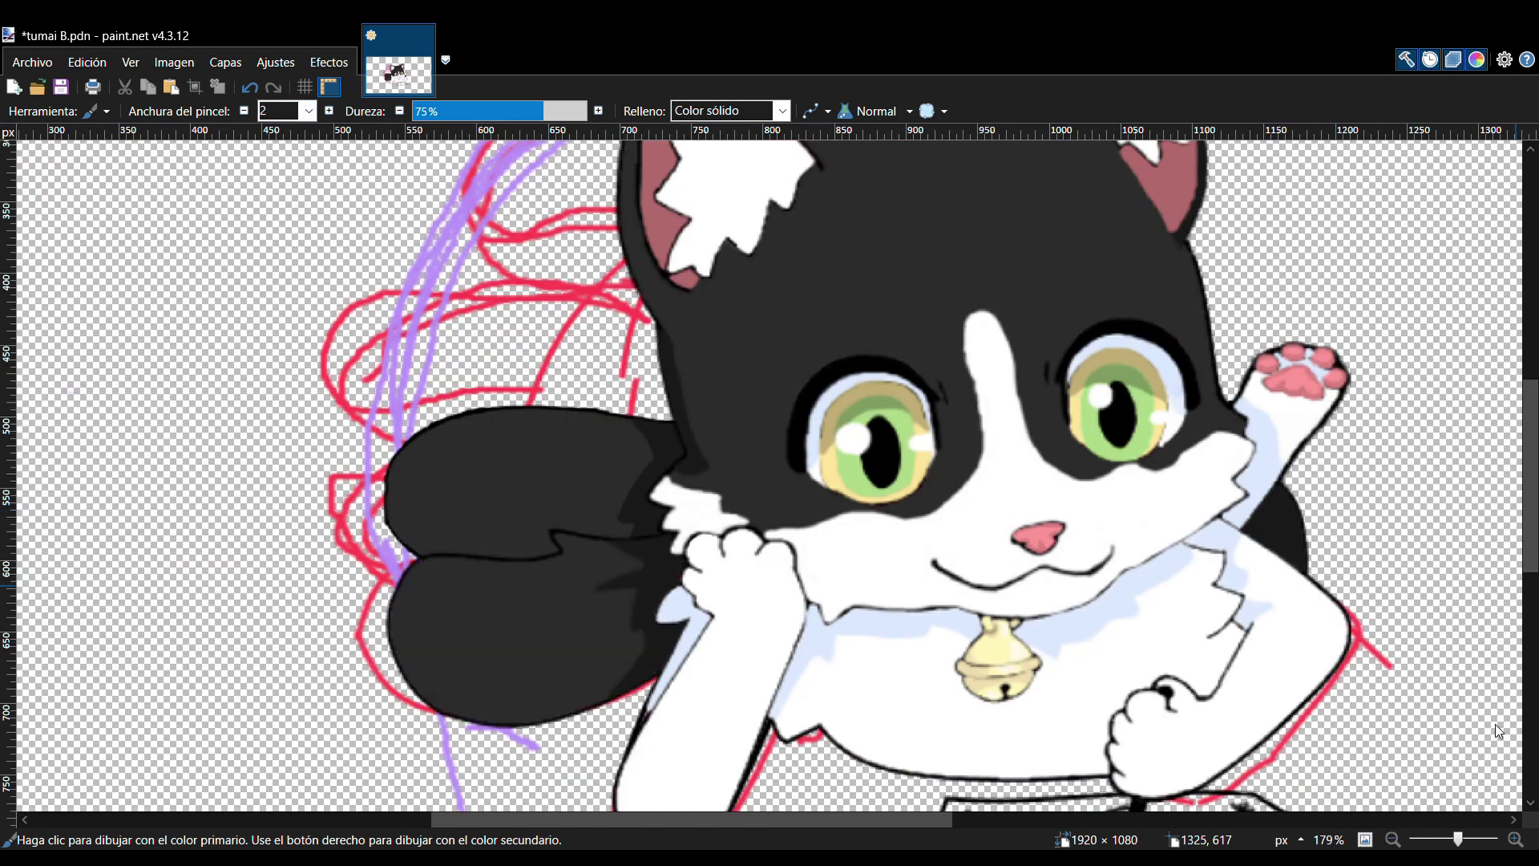
{"action": "left_click", "coordinate": [1495, 724]}
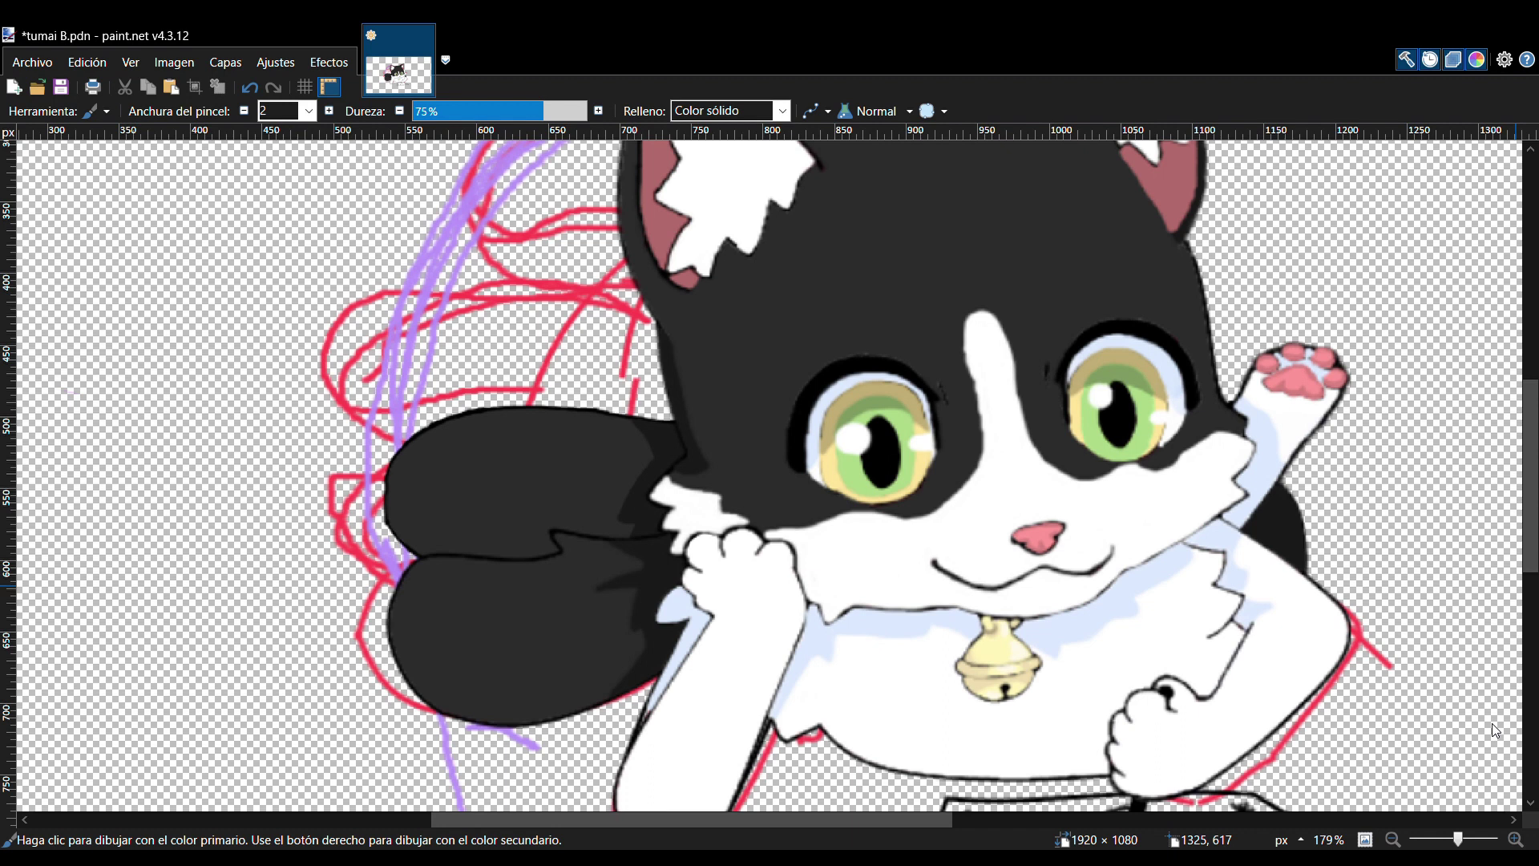
{"action": "scroll", "coordinate": [1476, 195], "scroll_direction": "down", "scroll_amount": 3}
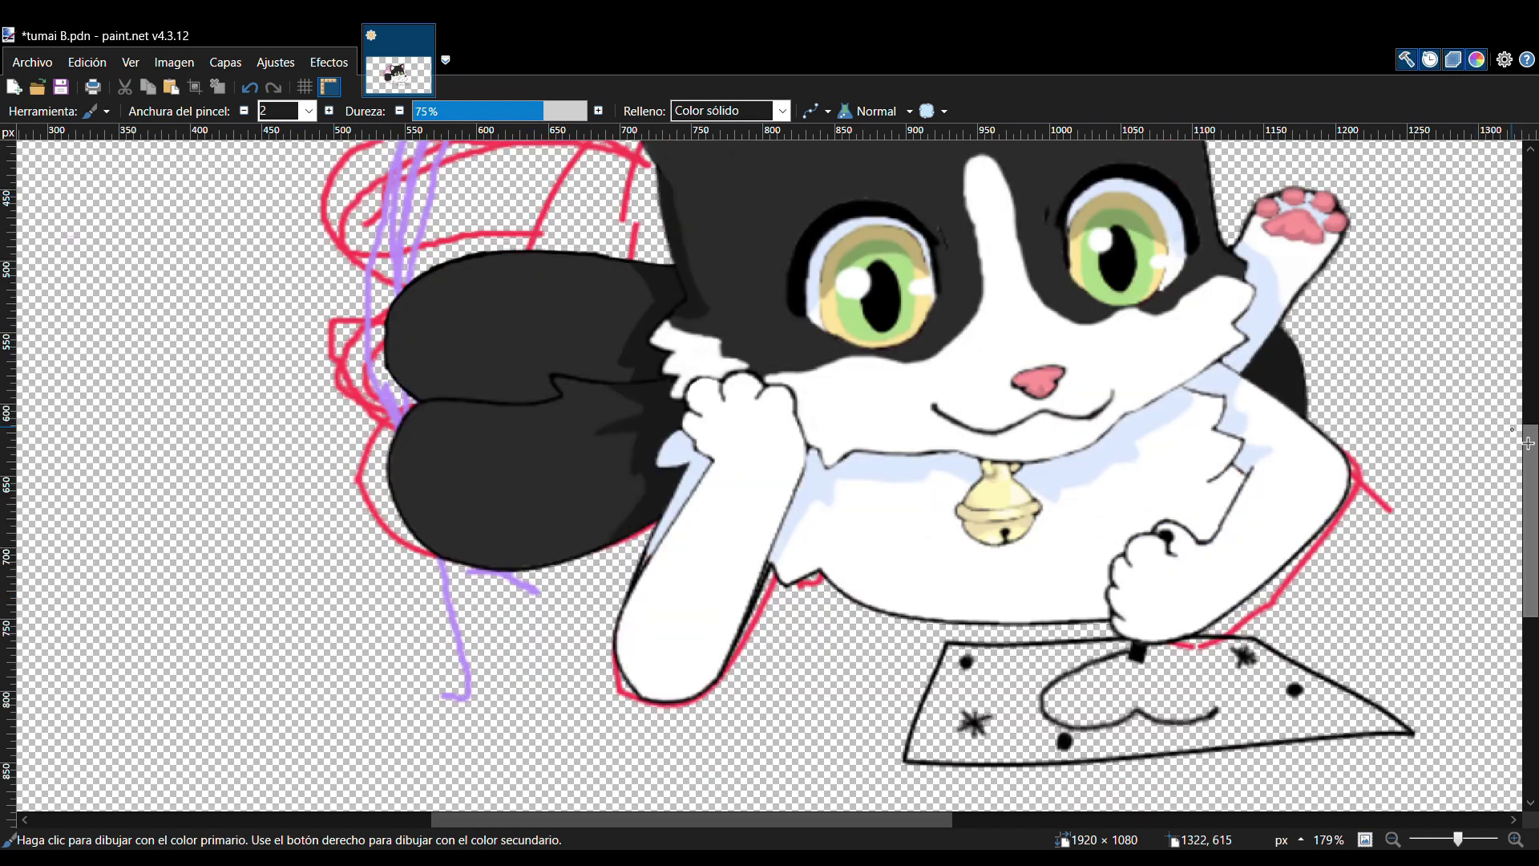
- Hide the red and purple sketch lines and the lower dark oval, keeping the upper oval visible, and show the white background behind the cat
{"action": "left_click", "coordinate": [1504, 749]}
{"action": "left_click", "coordinate": [1504, 772]}
{"action": "left_click", "coordinate": [1502, 737]}
{"action": "left_click", "coordinate": [1501, 719]}
{"action": "left_click", "coordinate": [1509, 691]}
{"action": "left_click", "coordinate": [1509, 691]}
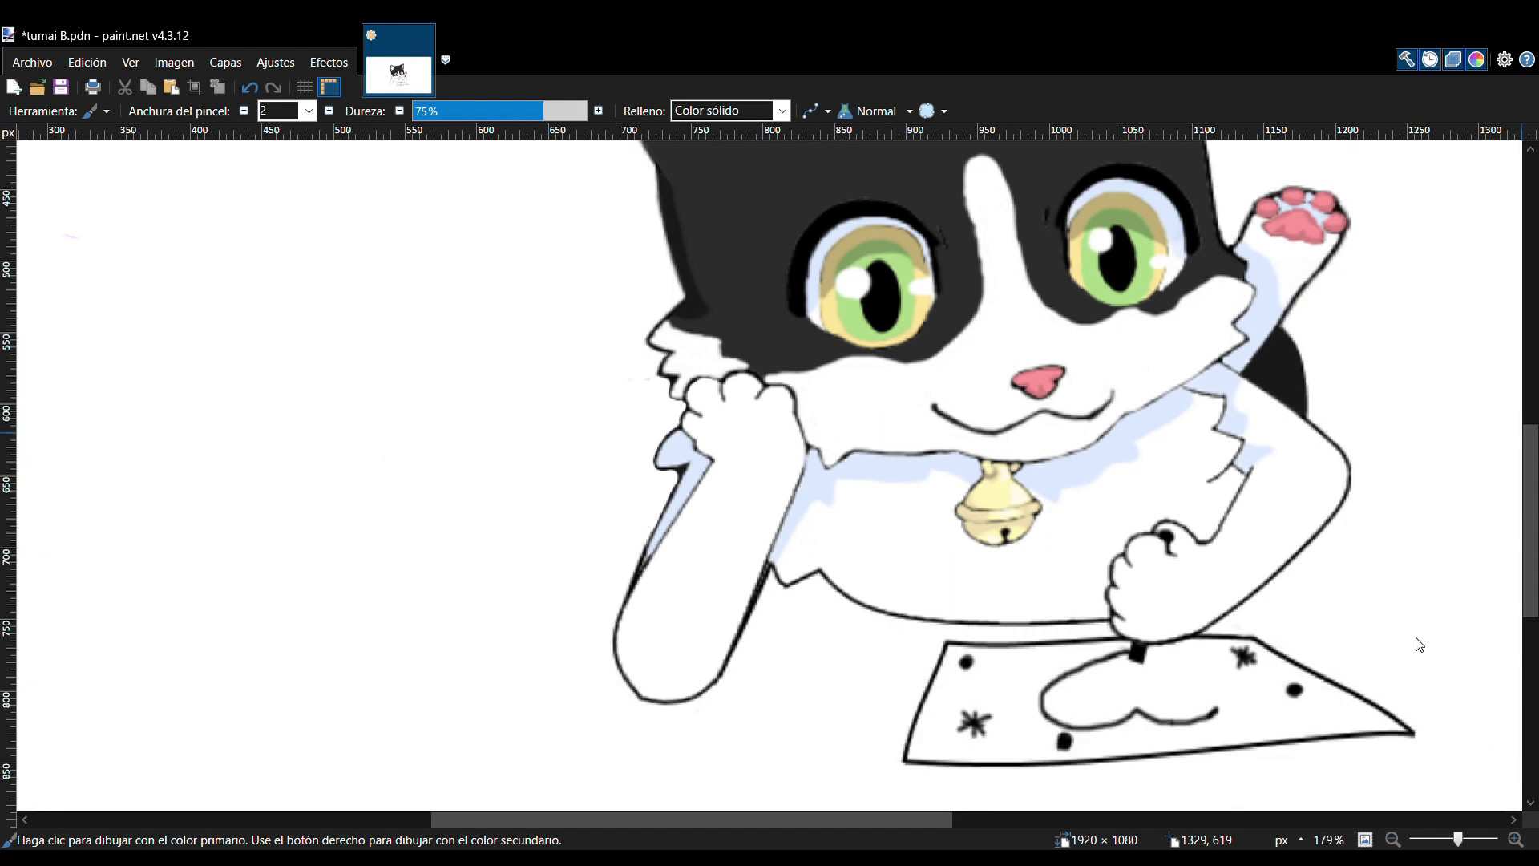
{"action": "left_click", "coordinate": [1512, 656]}
- Check the whole cat drawing on its white canvas and save the file
{"action": "scroll", "coordinate": [944, 529], "scroll_direction": "down", "scroll_amount": 4}
{"action": "left_click_drag", "start_coordinate": [1533, 381], "coordinate": [1533, 362]}
{"action": "key", "text": "alt"}
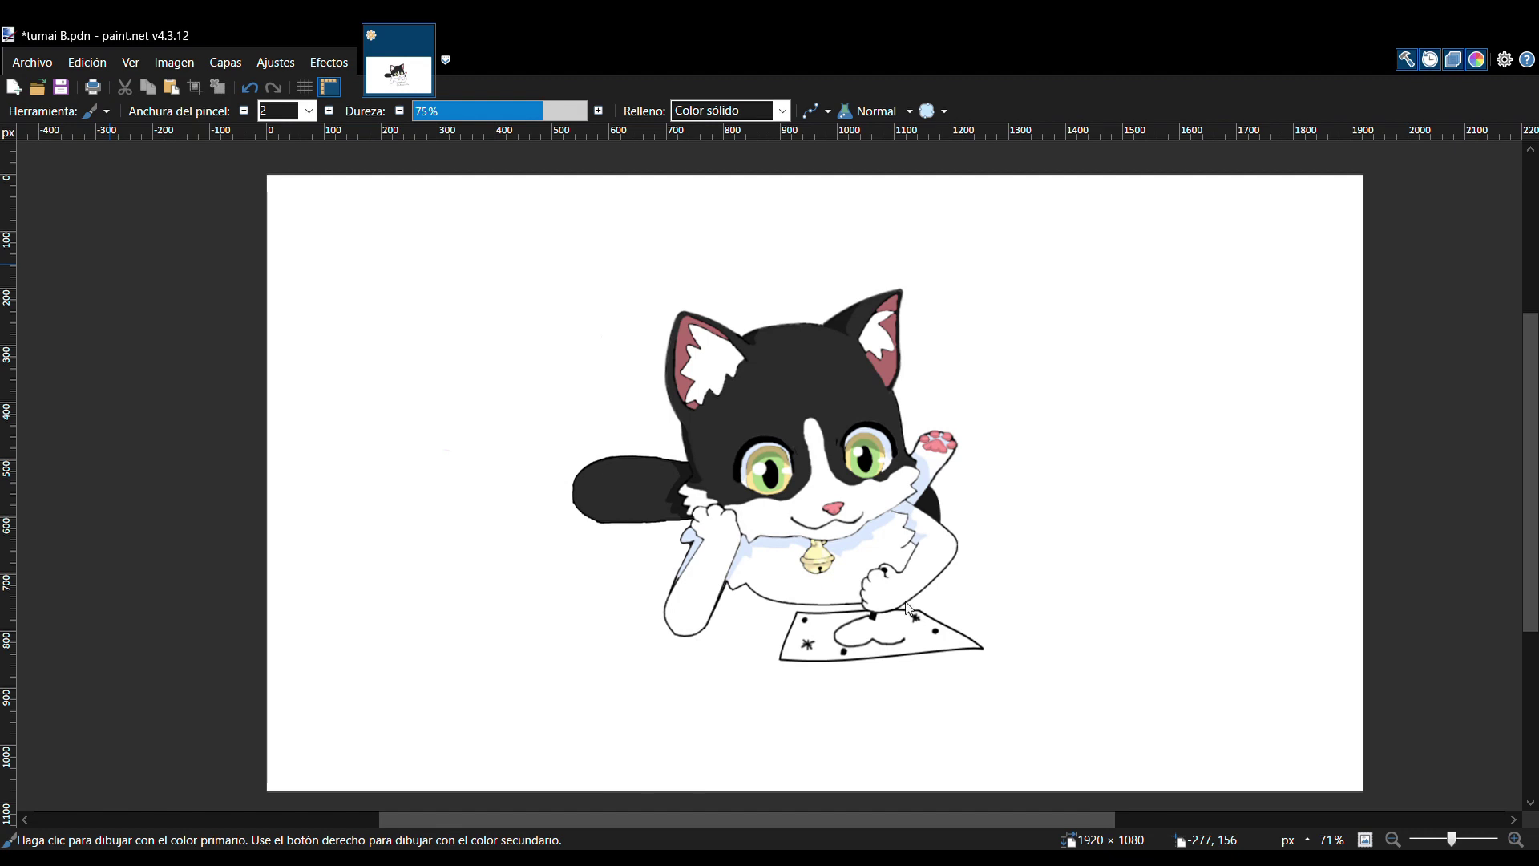
{"action": "key", "text": "ctrl+s"}
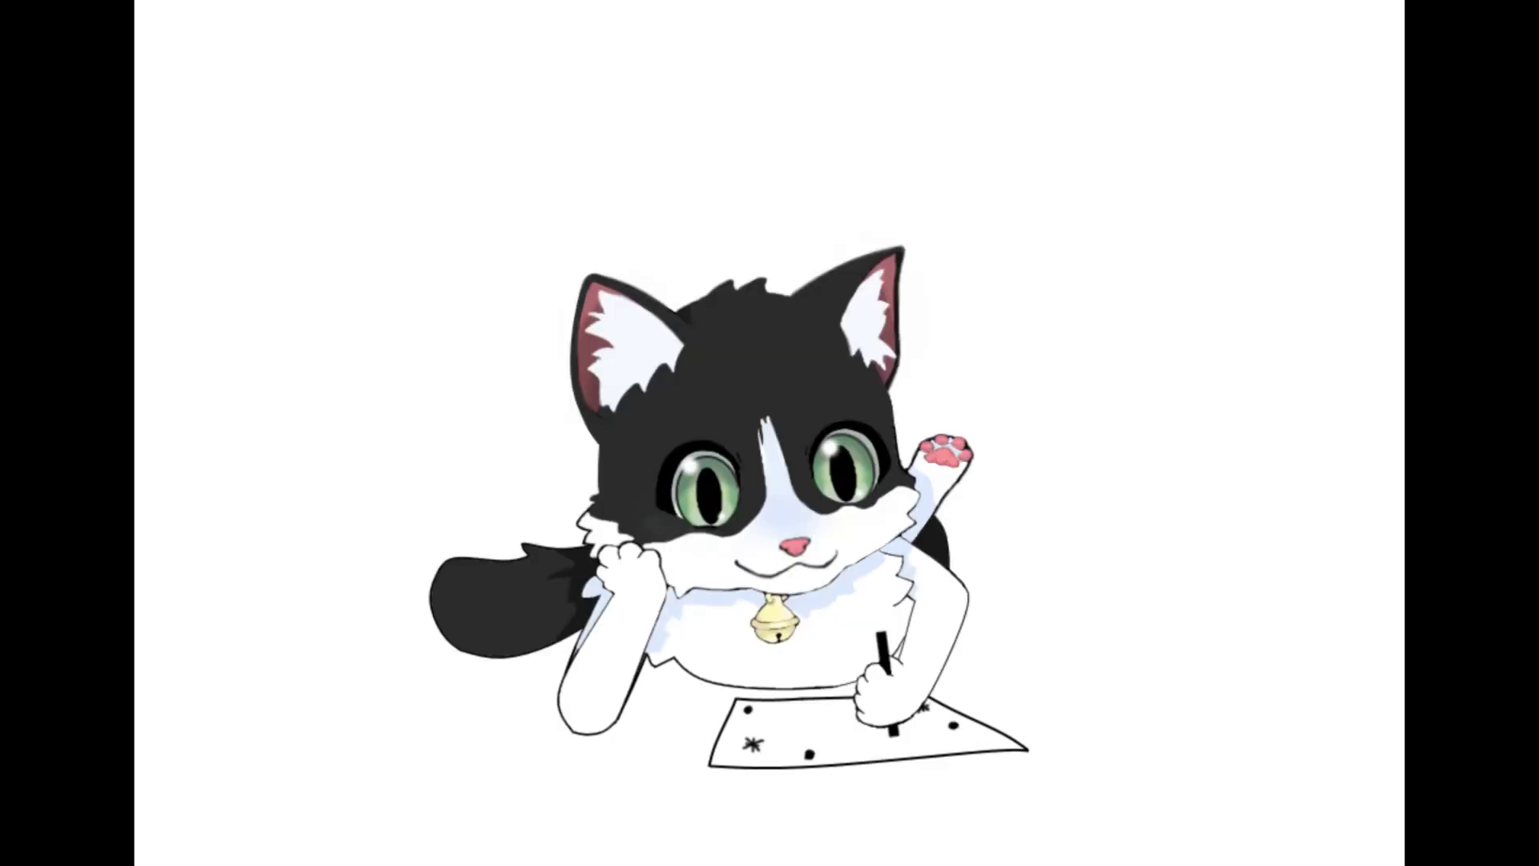